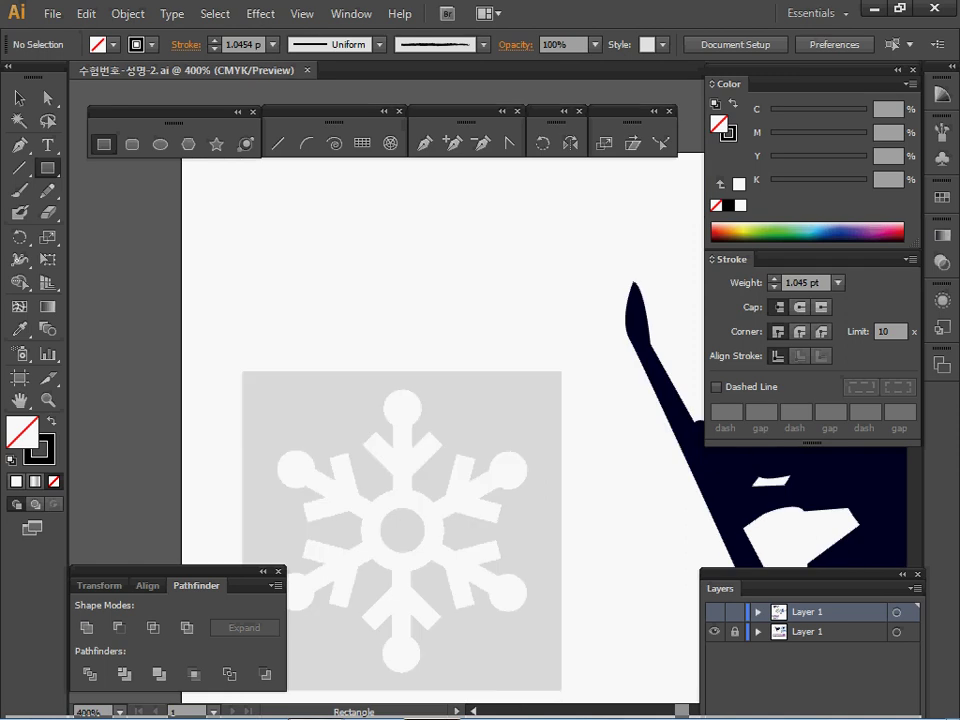
# Hide the locked lower layer and show the upper Layer 1 containing the reference artwork.
pyautogui.scroll(-2, 630, 330)
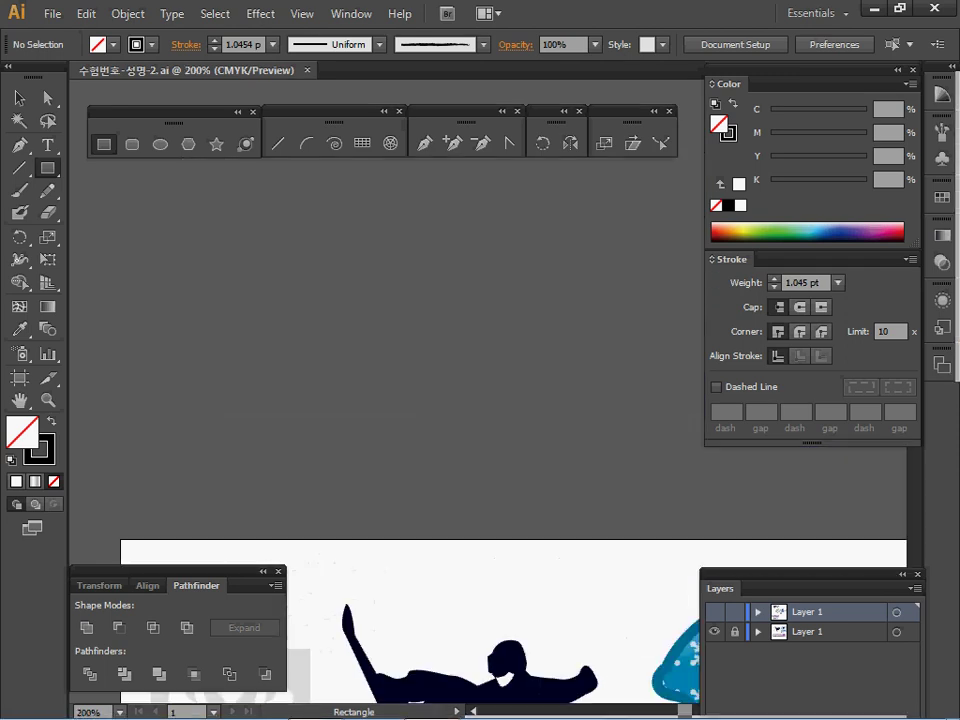
pyautogui.click(714, 632)
pyautogui.click(714, 612)
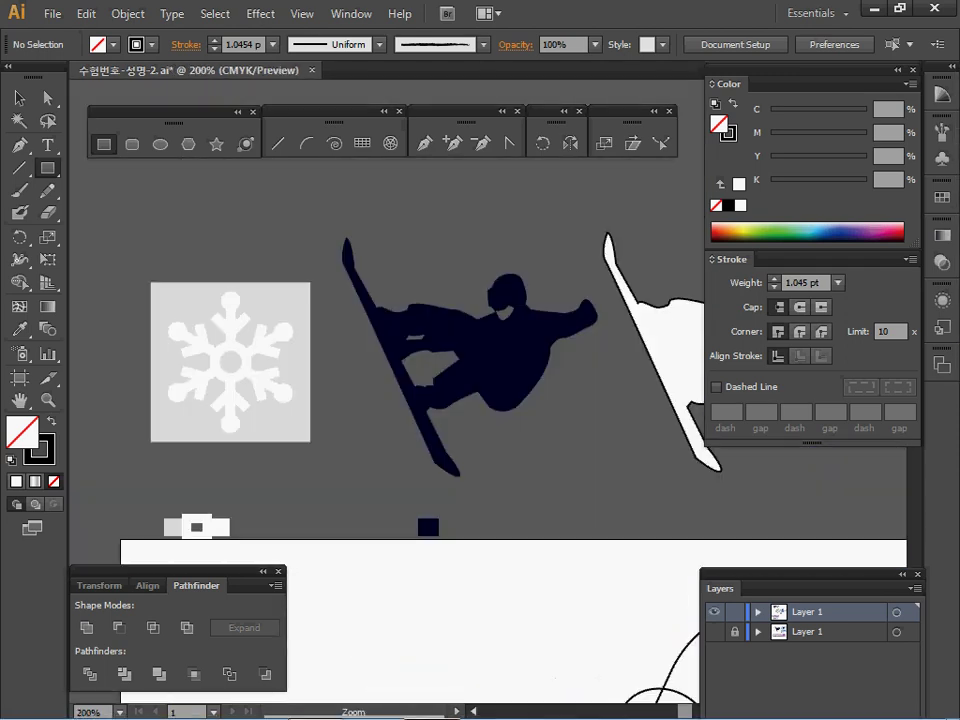
# Pick up the light grey K 20 fill with no stroke from the grey swatch below the reference snowflake.
pyautogui.keyDown('ctrl'); pyautogui.click(323, 408); pyautogui.keyUp('ctrl')
pyautogui.keyDown('ctrl'); pyautogui.click(481, 406); pyautogui.keyUp('ctrl')
pyautogui.moveTo(481, 406); pyautogui.dragTo(716, 468)
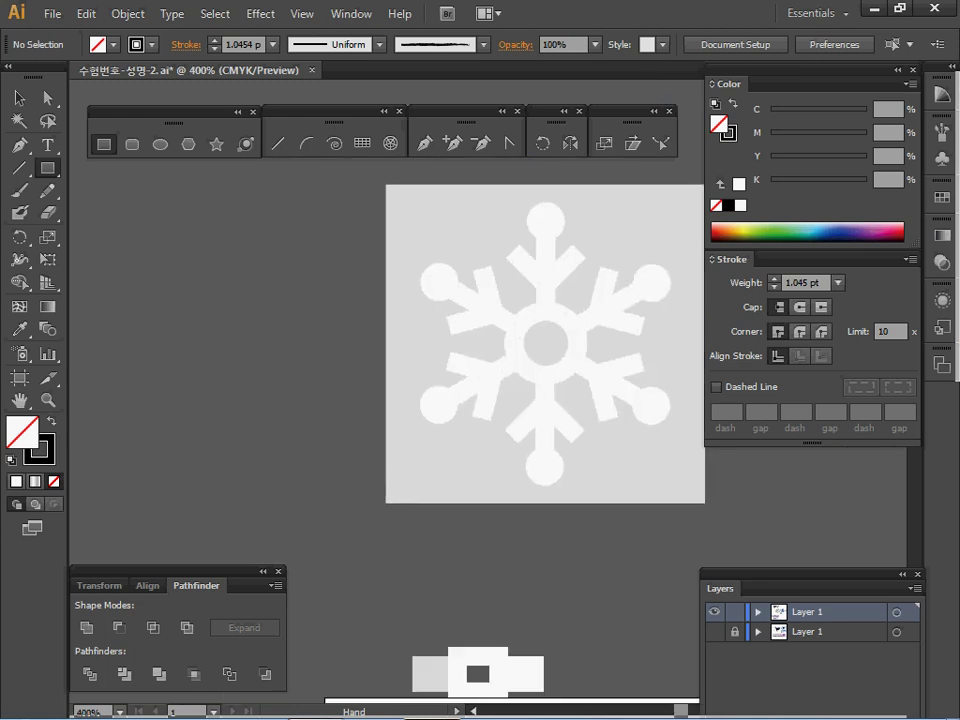
pyautogui.keyDown('ctrl'); pyautogui.click(430, 674); pyautogui.keyUp('ctrl')
pyautogui.keyDown('ctrl'); pyautogui.click(352, 600); pyautogui.keyUp('ctrl')
pyautogui.moveTo(352, 600); pyautogui.dragTo(367, 628)
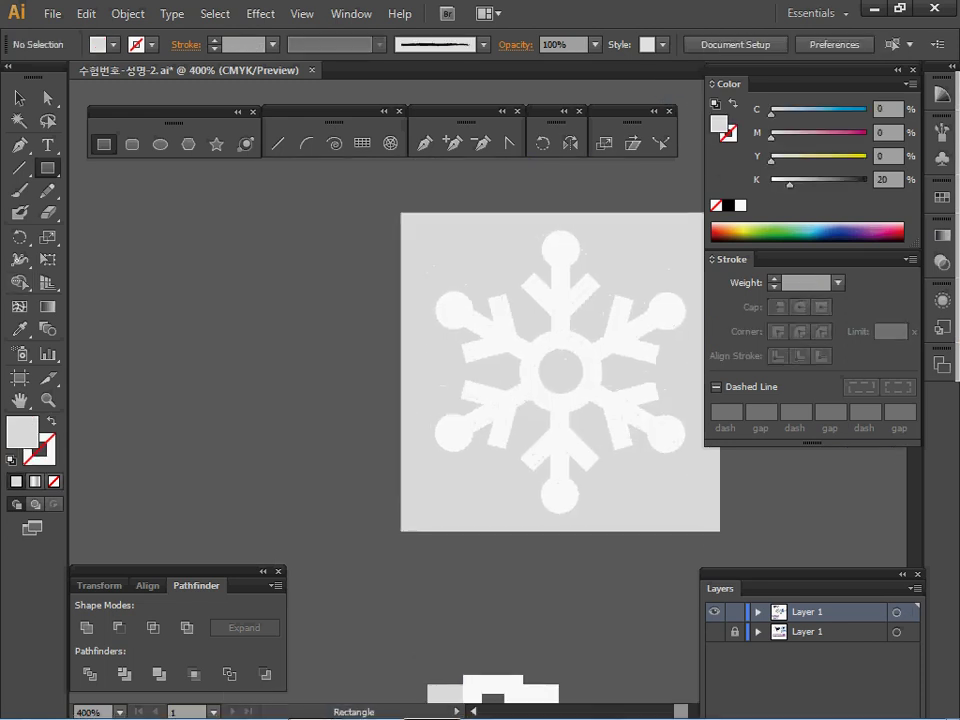
pyautogui.moveTo(480, 440)
pyautogui.mouseDown()
pyautogui.moveTo(508, 435)
pyautogui.moveTo(495, 434)
pyautogui.mouseUp()
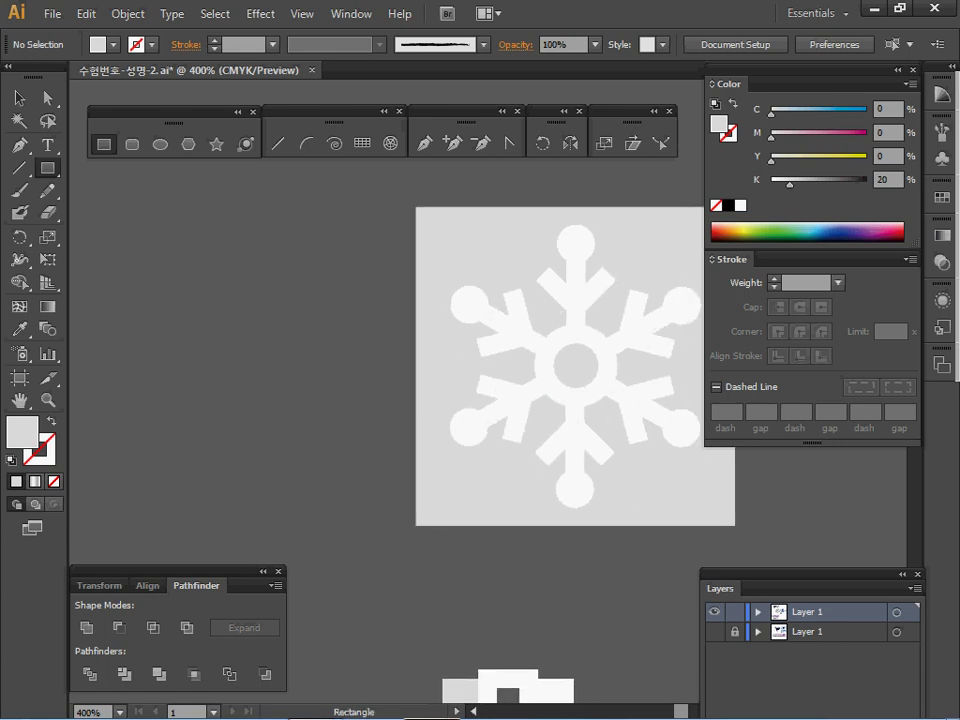
# Create a light grey rectangle 30 mm wide and 30 mm high beside the reference snowflake square.
pyautogui.click(910, 84)
pyautogui.click(898, 70)
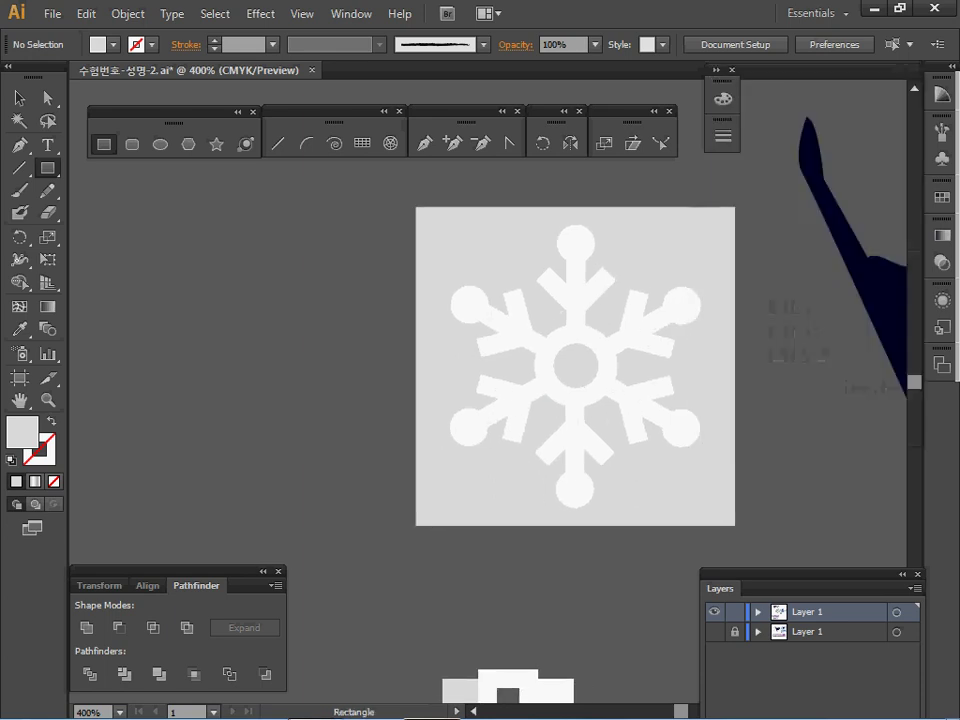
pyautogui.click(241, 358)
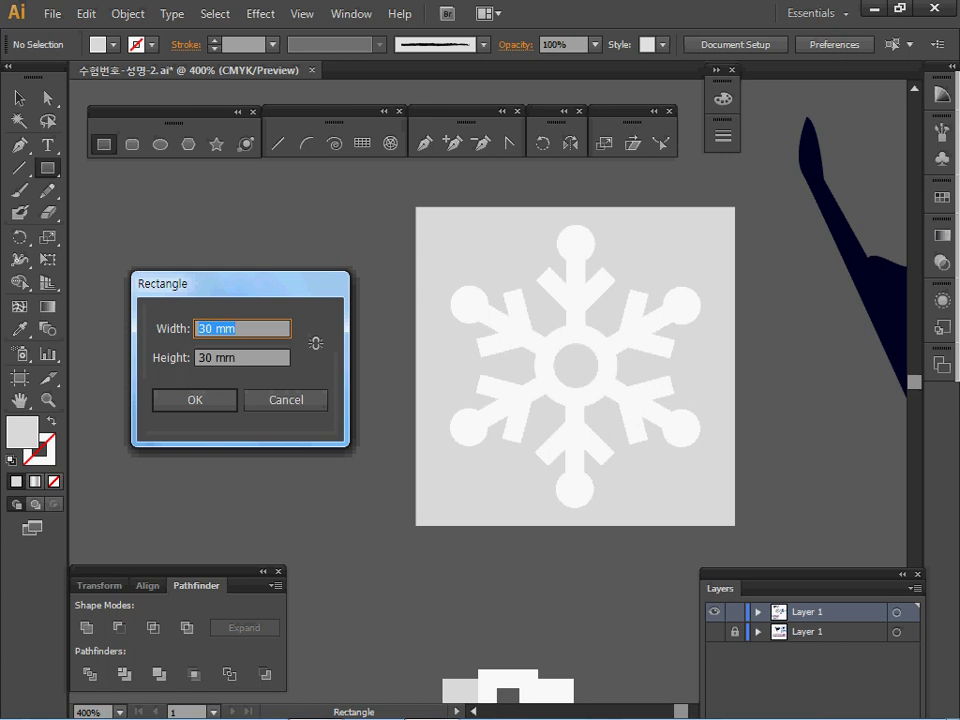
pyautogui.press('capslock')
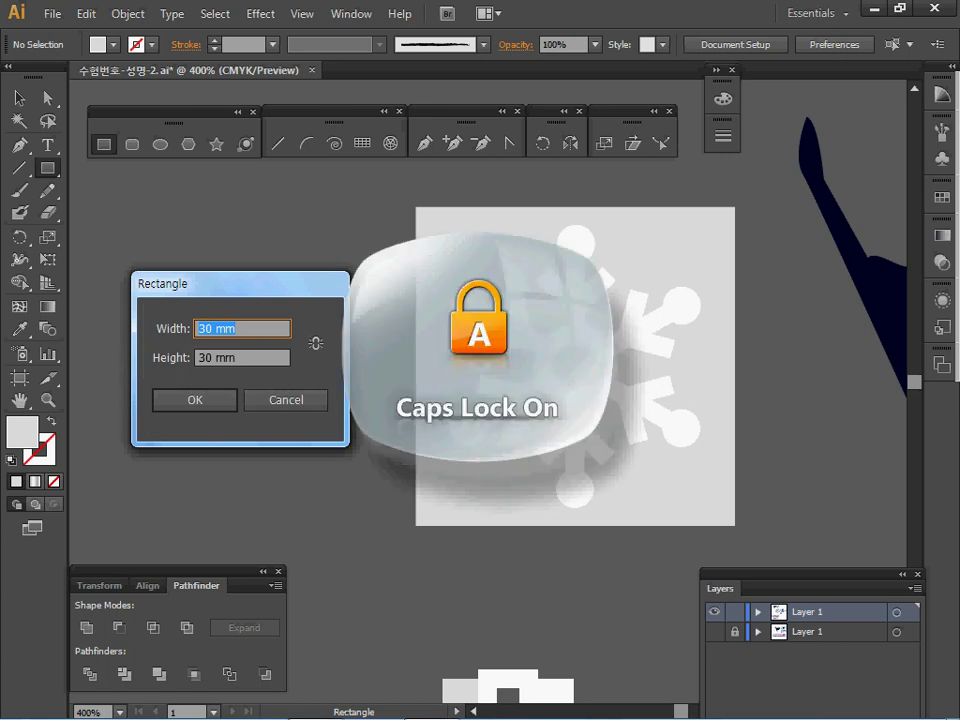
pyautogui.press('capslock')
pyautogui.press('Tab')
pyautogui.press('Tab')
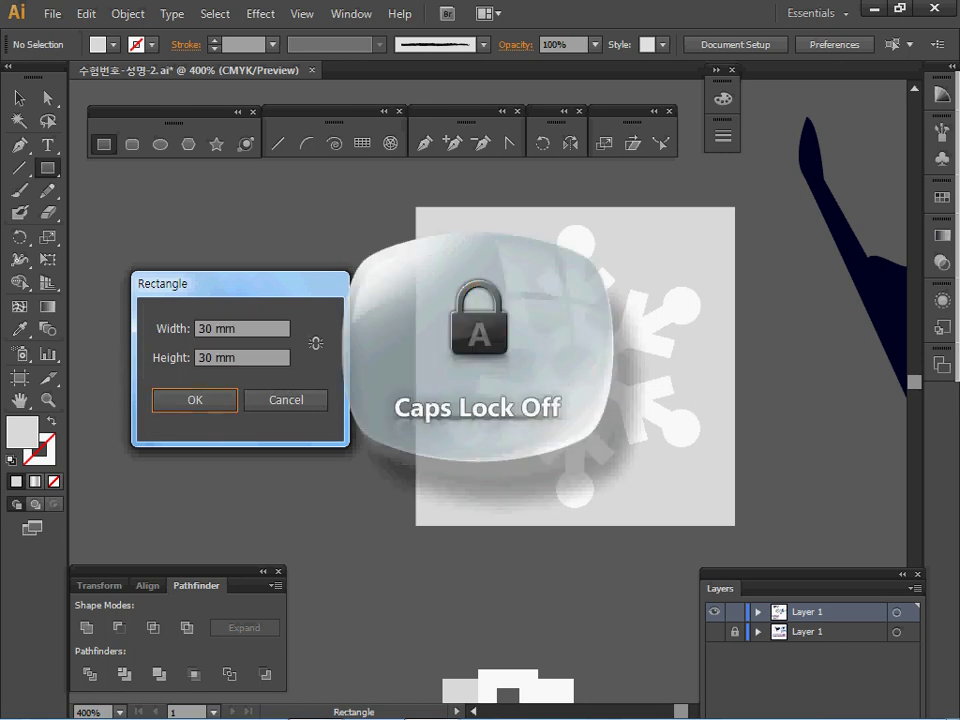
pyautogui.press('Return')
pyautogui.moveTo(323, 393); pyautogui.dragTo(300, 372)
# Create a 6 mm by 6 mm circle centred on the new grey square.
pyautogui.click(160, 144)
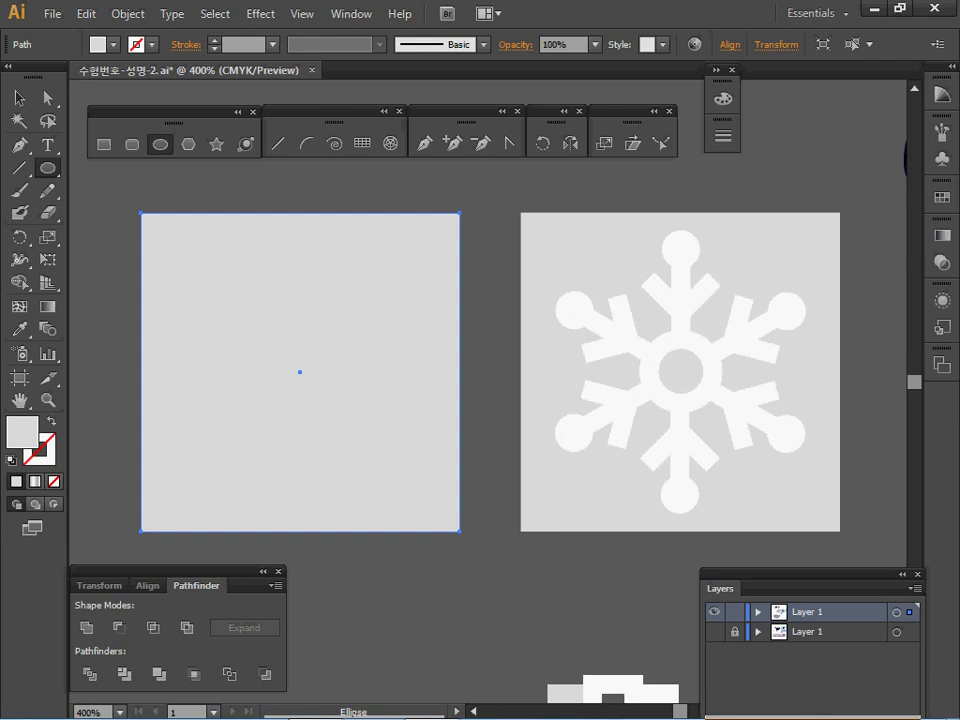
pyautogui.press('alt')
pyautogui.keyDown('alt'); pyautogui.click(300, 372); pyautogui.keyUp('alt')
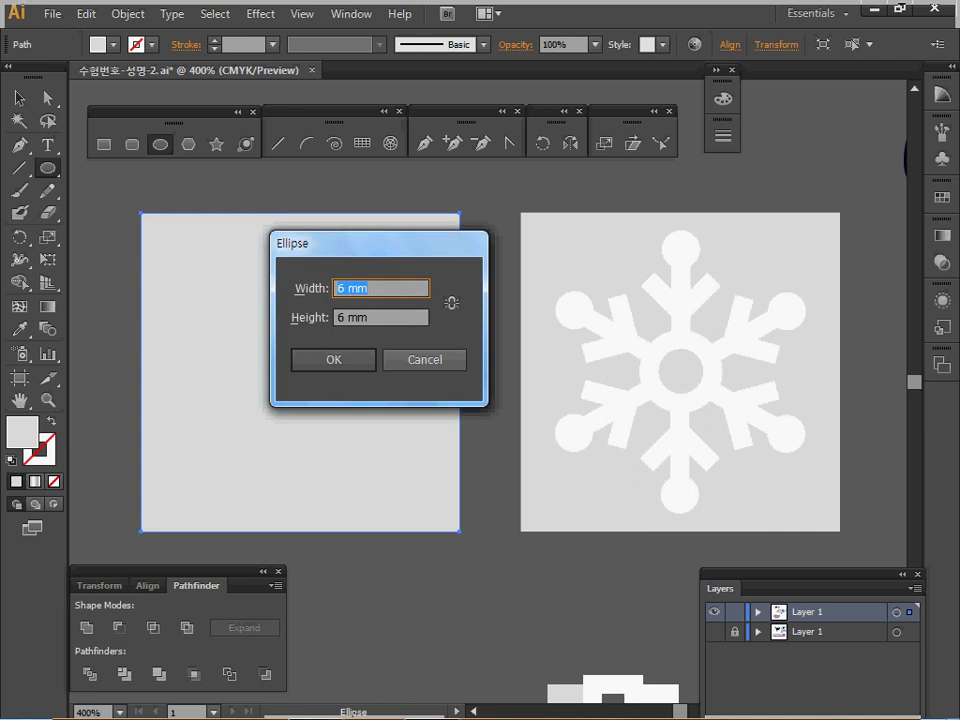
pyautogui.press('Tab')
pyautogui.press('Tab')
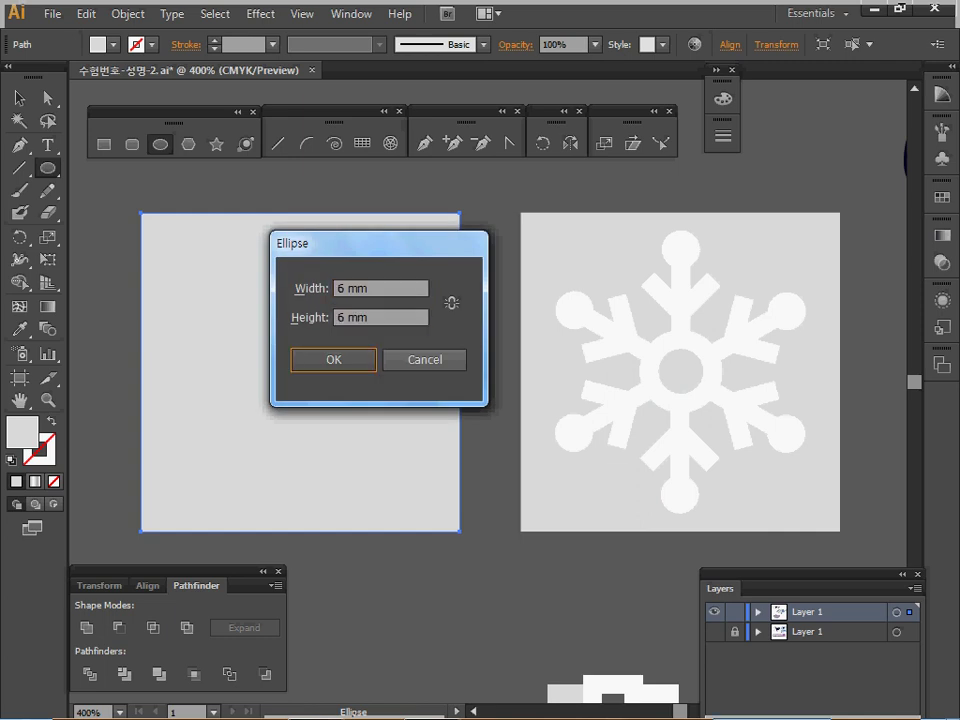
pyautogui.press('Return')
pyautogui.press('space')
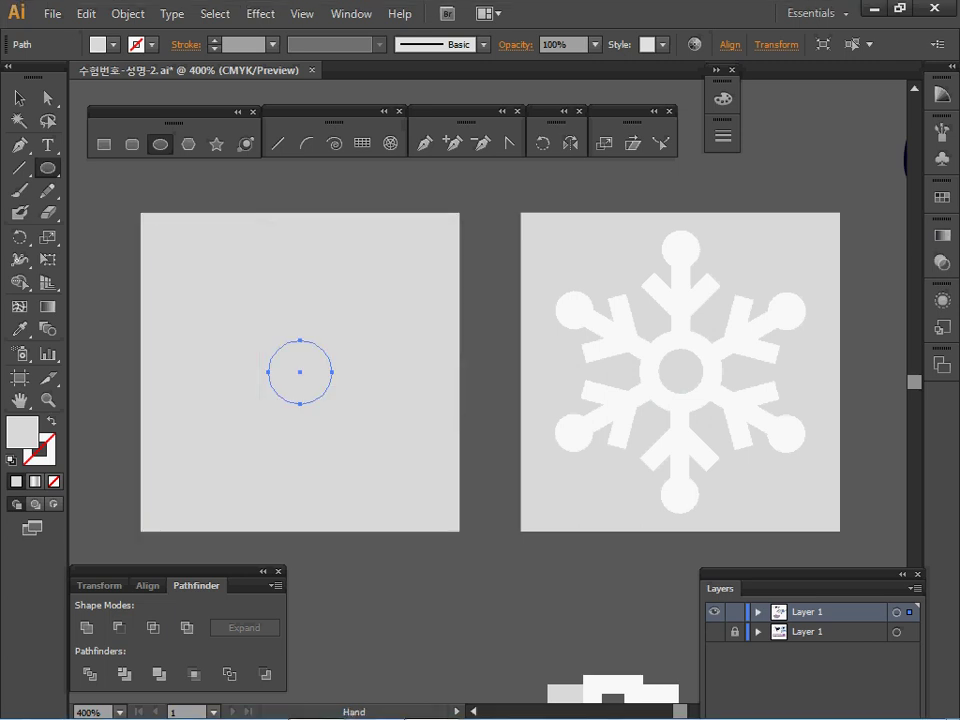
# Sample the reference snowflake's white and apply it as the circle's stroke with no fill.
pyautogui.moveTo(300, 372); pyautogui.dragTo(309, 318)
pyautogui.moveTo(410, 345); pyautogui.dragTo(410, 339)
pyautogui.press('i')
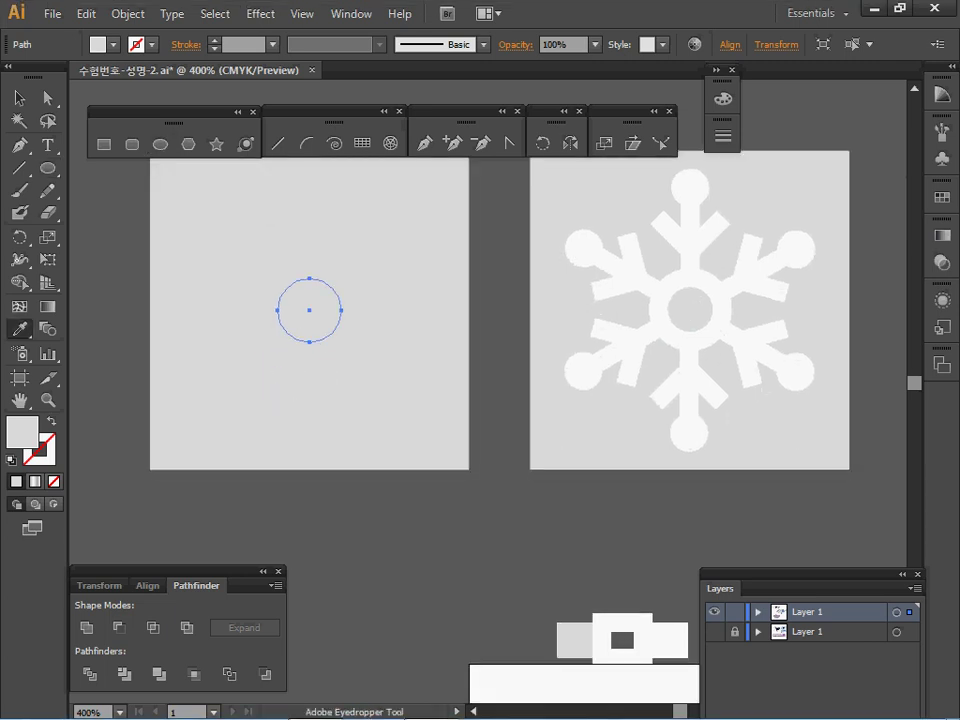
pyautogui.click(658, 318)
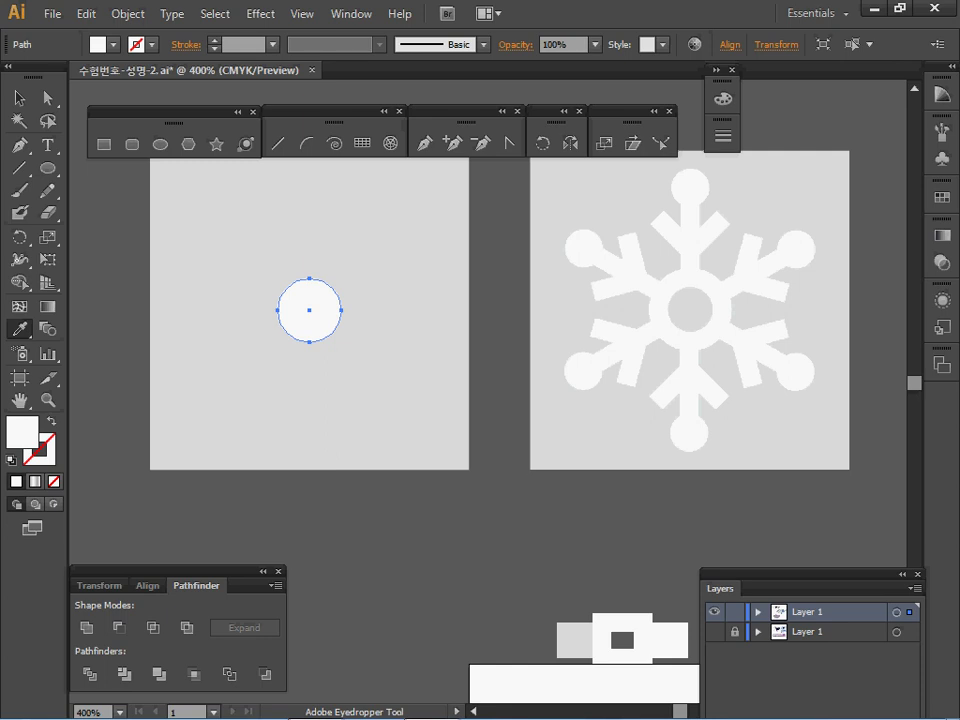
pyautogui.hotkey('shift', 'x')
# Set the circle's stroke weight to 5 pt to form the snowflake's centre ring.
pyautogui.hotkey('ctrl', 'space')
pyautogui.keyDown('ctrl'); pyautogui.click(336, 355); pyautogui.keyUp('ctrl')
pyautogui.press('space')
pyautogui.moveTo(336, 355); pyautogui.dragTo(127, 400)
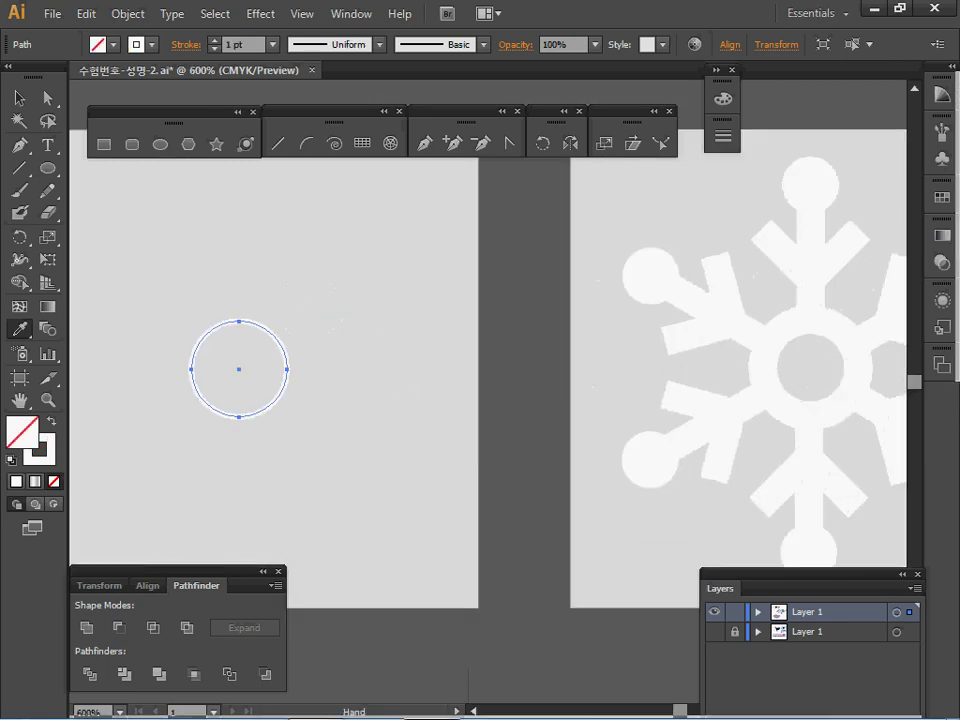
pyautogui.moveTo(481, 298); pyautogui.dragTo(489, 298)
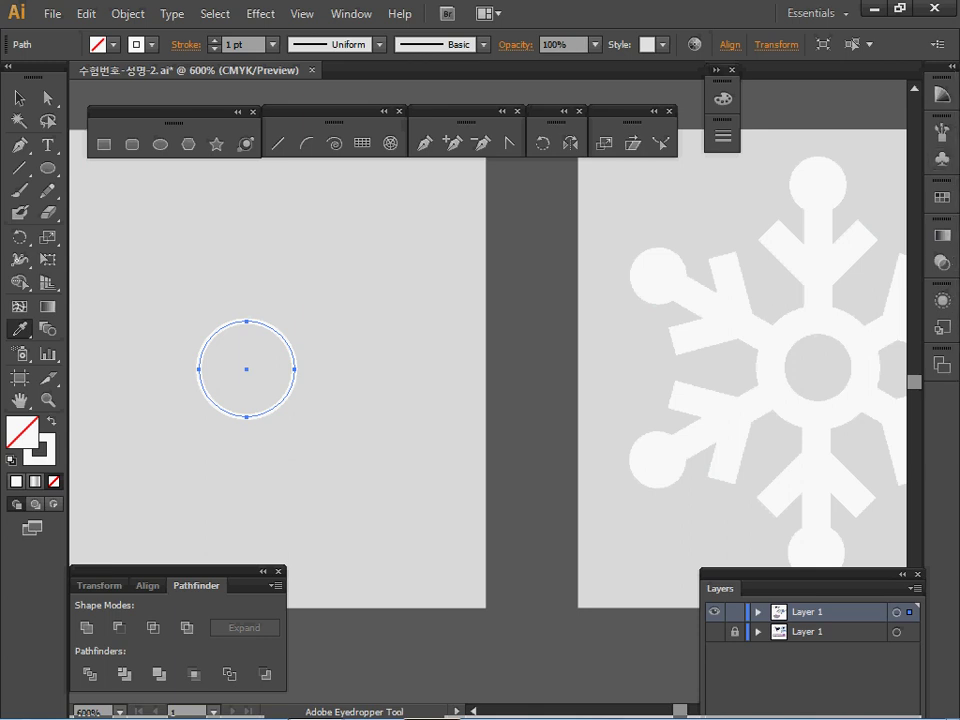
pyautogui.click(716, 70)
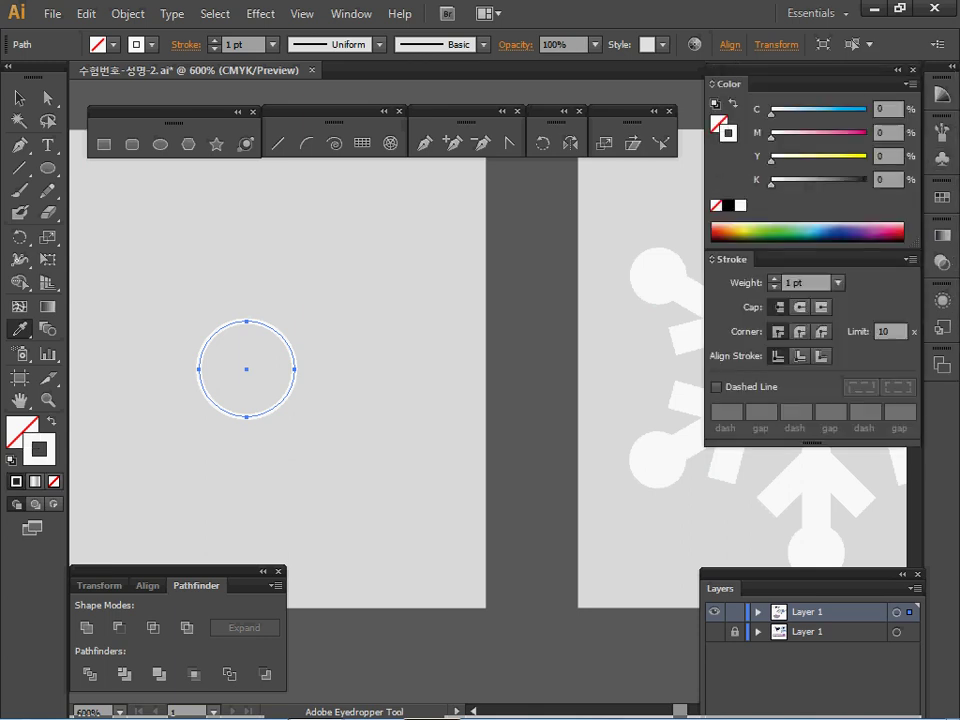
pyautogui.click(774, 279)
pyautogui.click(774, 279)
pyautogui.click(774, 279)
pyautogui.click(774, 279)
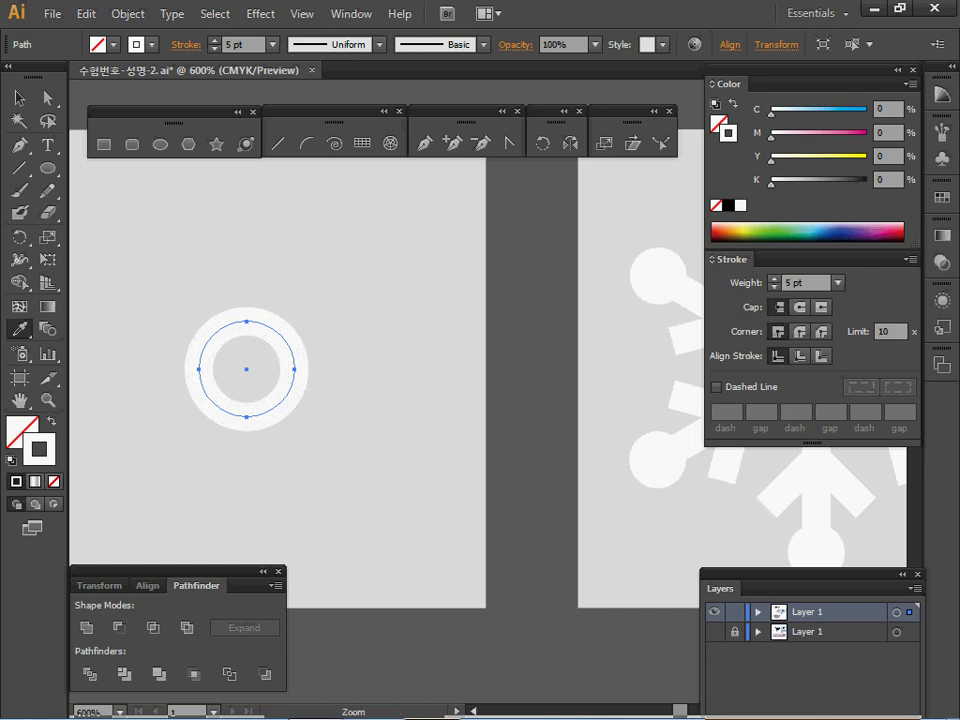
# Draw a vertical stem upward from the ring's top anchor and a diagonal branch on the stem's left side.
pyautogui.keyDown('ctrl'); pyautogui.keyDown('alt'); pyautogui.click(406, 393); pyautogui.keyUp('alt'); pyautogui.keyUp('ctrl')
pyautogui.moveTo(406, 393); pyautogui.dragTo(279, 389)
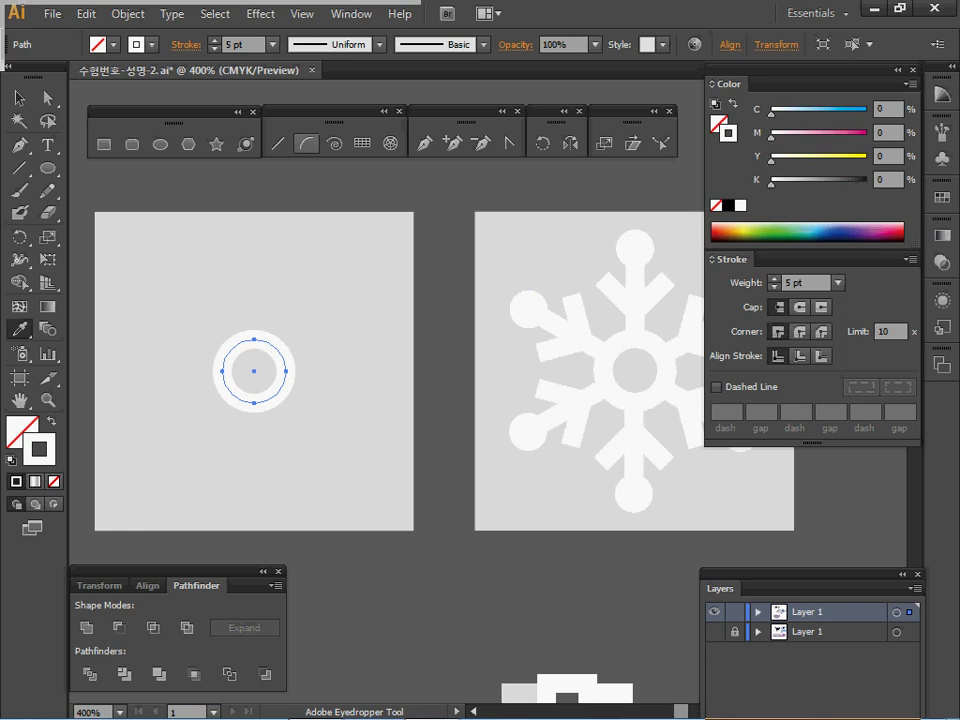
pyautogui.click(278, 144)
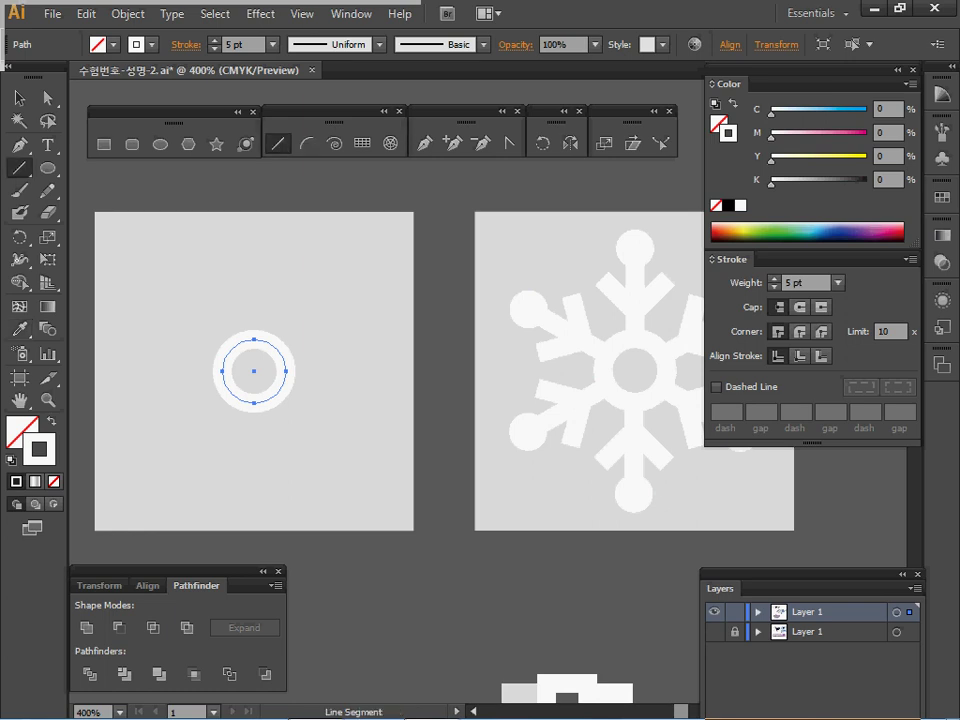
pyautogui.moveTo(254, 339); pyautogui.dragTo(254, 265)
pyautogui.moveTo(254, 265); pyautogui.dragTo(222, 274)
pyautogui.press('ctrl')
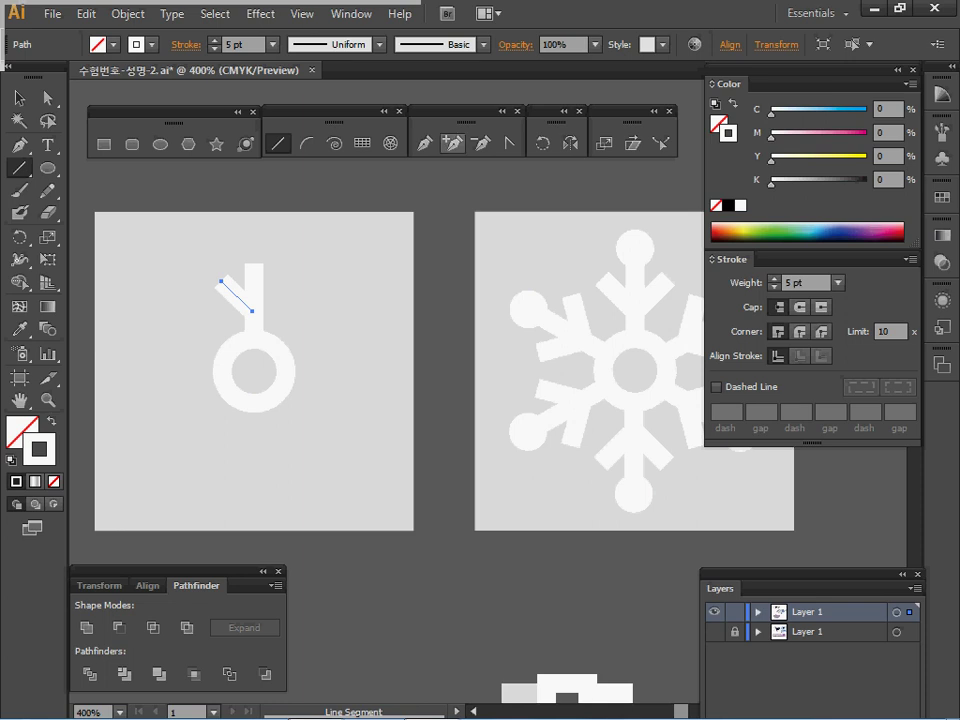
# Reflect a copy of the diagonal branch across the stem, using the branch's lower endpoint as the origin.
pyautogui.press('o')
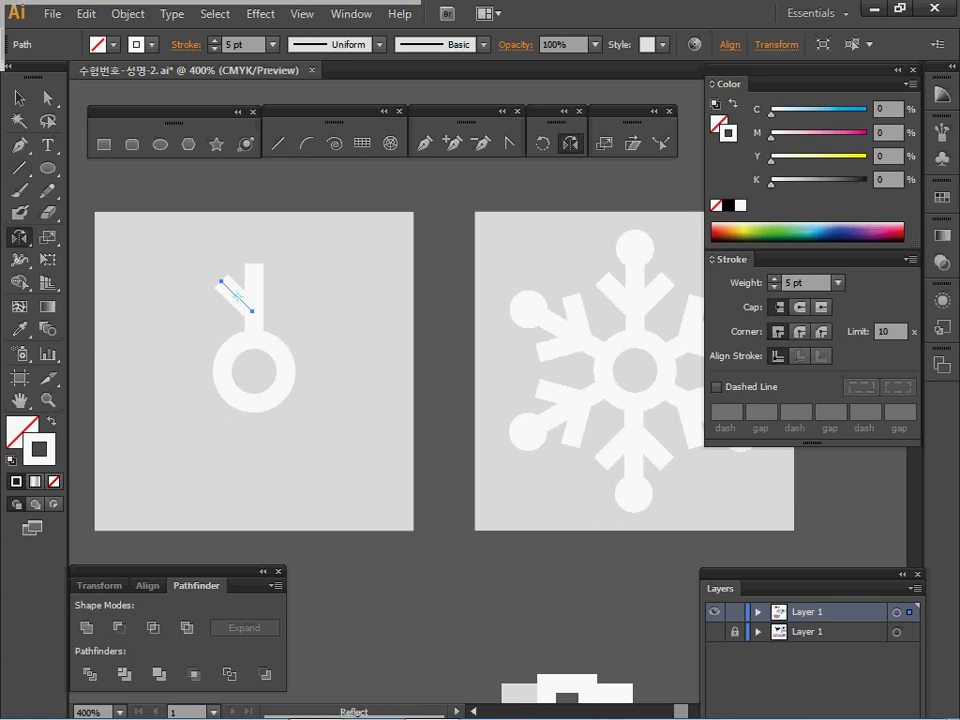
pyautogui.click(252, 311)
pyautogui.moveTo(252, 311); pyautogui.dragTo(253, 283)
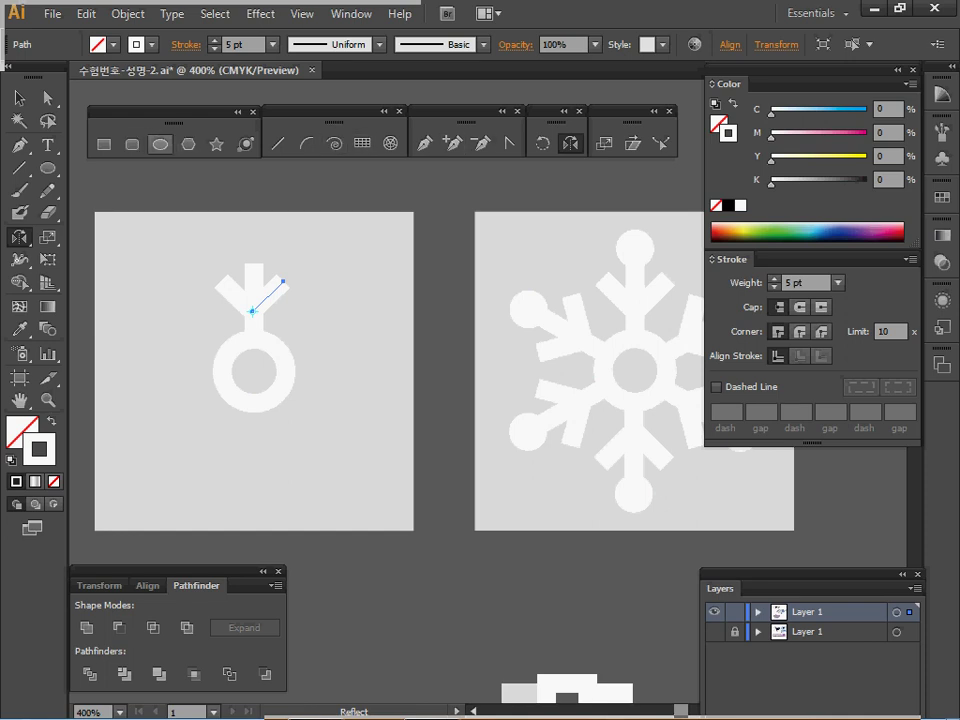
# Draw a small circle at the stem's upper end, make it white-filled without stroke, and adjust its size and position.
pyautogui.click(160, 144)
pyautogui.moveTo(254, 264); pyautogui.dragTo(271, 279)
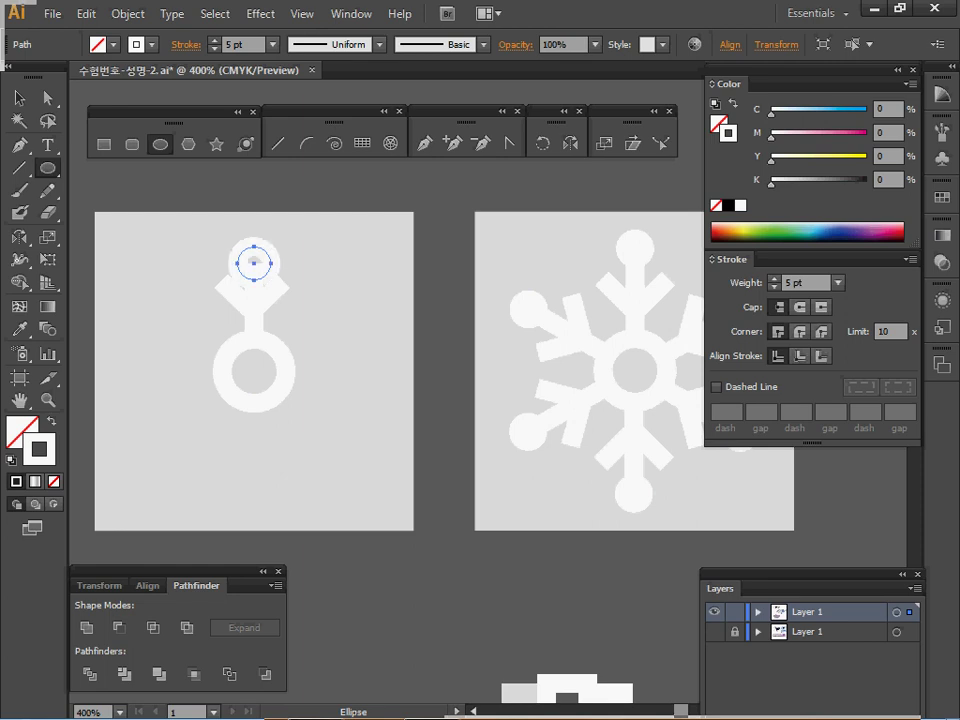
pyautogui.hotkey('shift', 'x')
pyautogui.press('v')
pyautogui.press('Up')
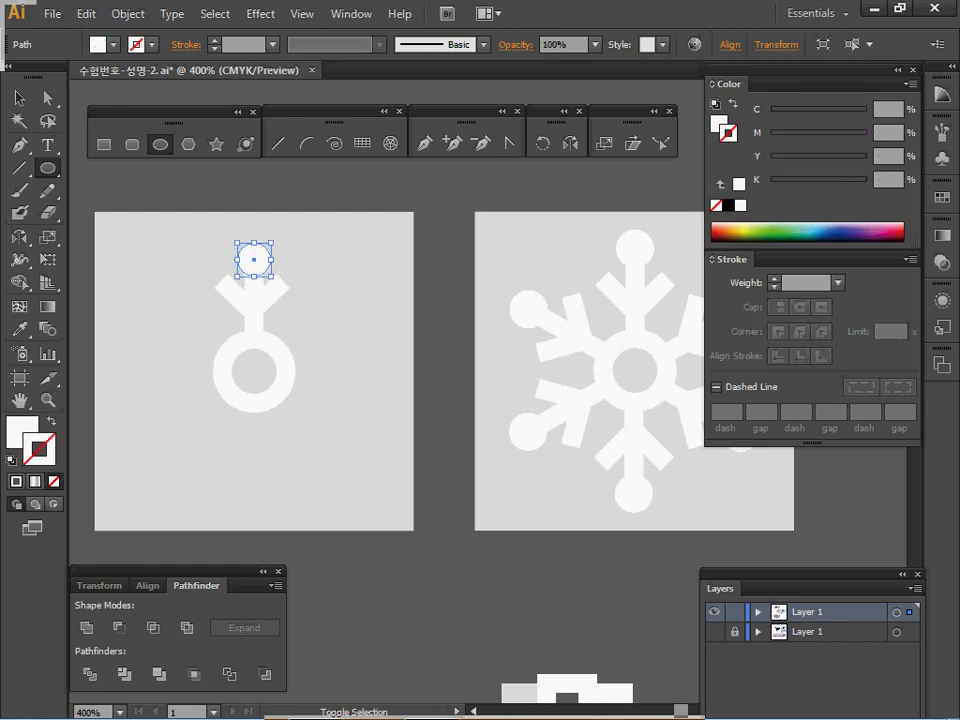
pyautogui.moveTo(271, 243); pyautogui.dragTo(255, 257)
# Align the small circle, stem and ring by their horizontal centres, leaving the two diagonal branches out.
pyautogui.moveTo(251, 185); pyautogui.dragTo(261, 388)
pyautogui.press('shift')
pyautogui.keyDown('ctrl'); pyautogui.keyDown('shift'); pyautogui.click(269, 296); pyautogui.keyUp('shift'); pyautogui.keyUp('ctrl')
pyautogui.keyDown('ctrl'); pyautogui.keyDown('shift'); pyautogui.click(237, 296); pyautogui.keyUp('shift'); pyautogui.keyUp('ctrl')
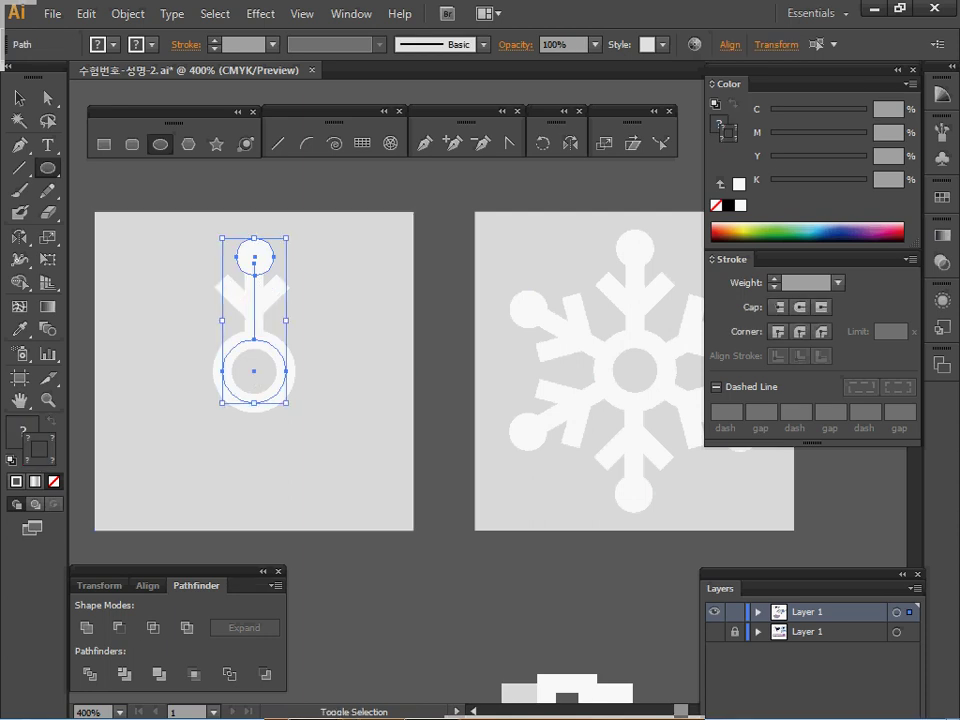
pyautogui.click(147, 586)
pyautogui.click(120, 628)
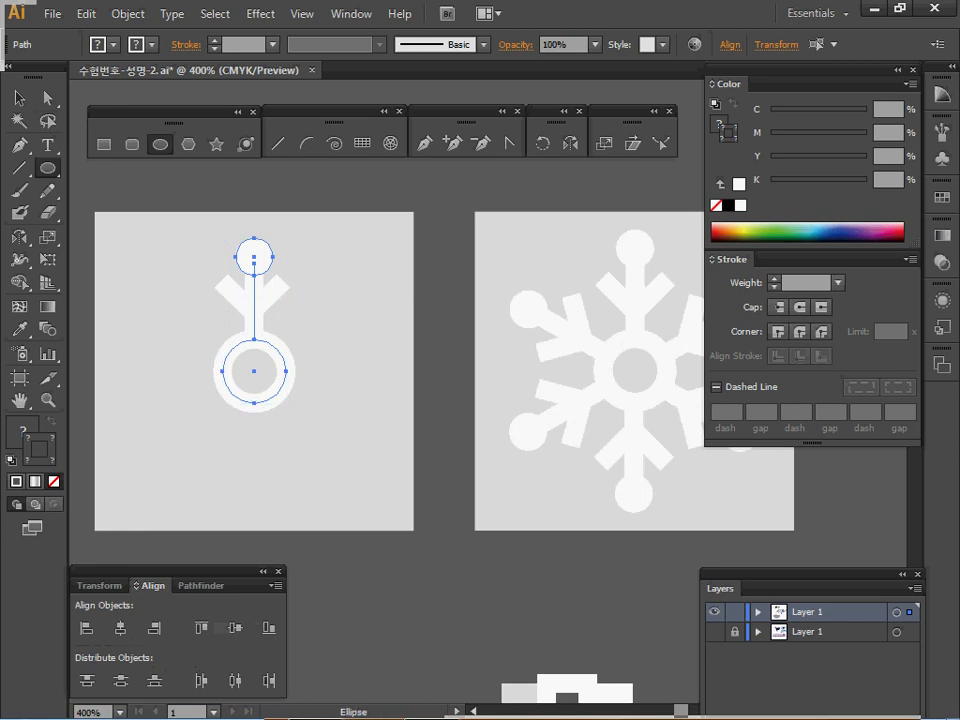
# Select the ring and all the arm parts and convert their strokes to shapes with Outline Stroke.
pyautogui.click(19, 98)
pyautogui.moveTo(199, 194); pyautogui.dragTo(289, 401)
pyautogui.keyDown('ctrl'); pyautogui.keyDown('shift'); pyautogui.click(325, 420); pyautogui.keyUp('shift'); pyautogui.keyUp('ctrl')
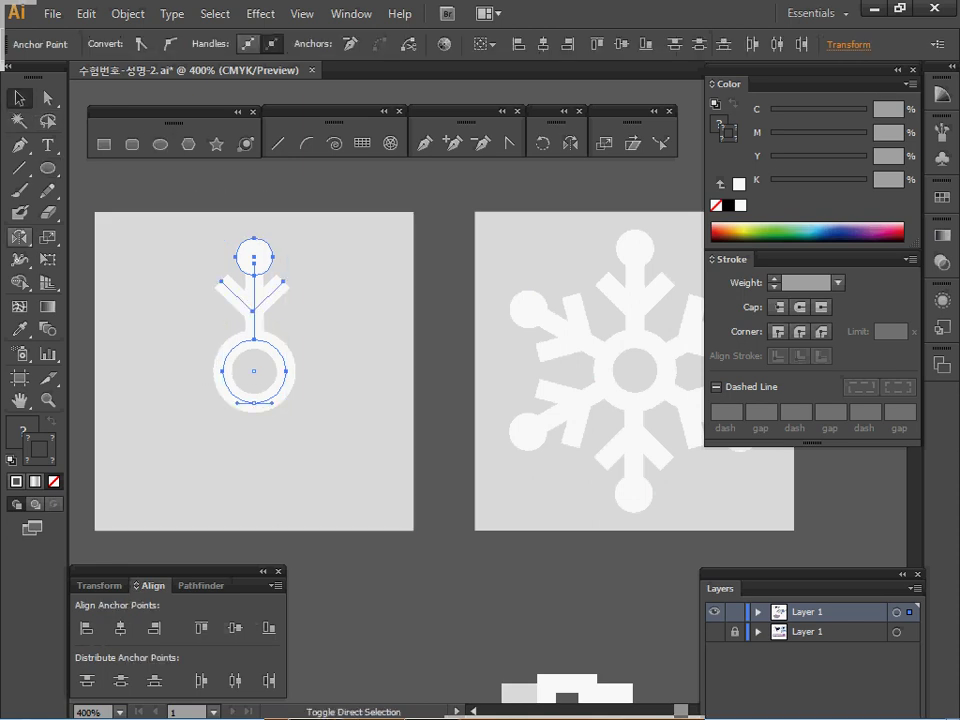
pyautogui.moveTo(187, 190); pyautogui.dragTo(333, 419)
pyautogui.moveTo(128, 197); pyautogui.dragTo(159, 239)
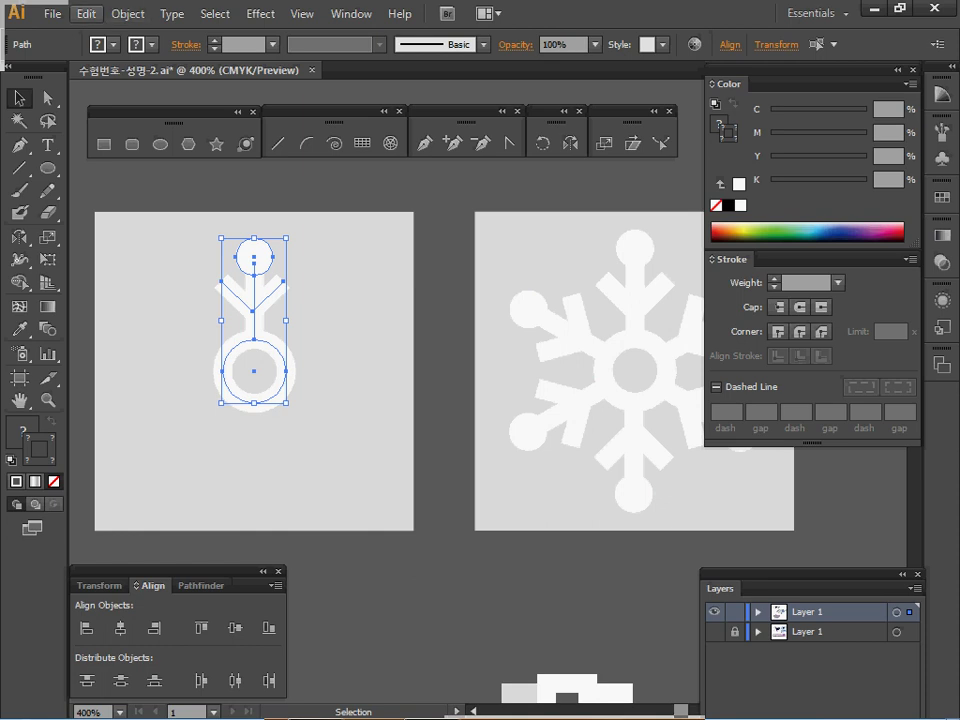
pyautogui.click(127, 14)
pyautogui.moveTo(200, 395)
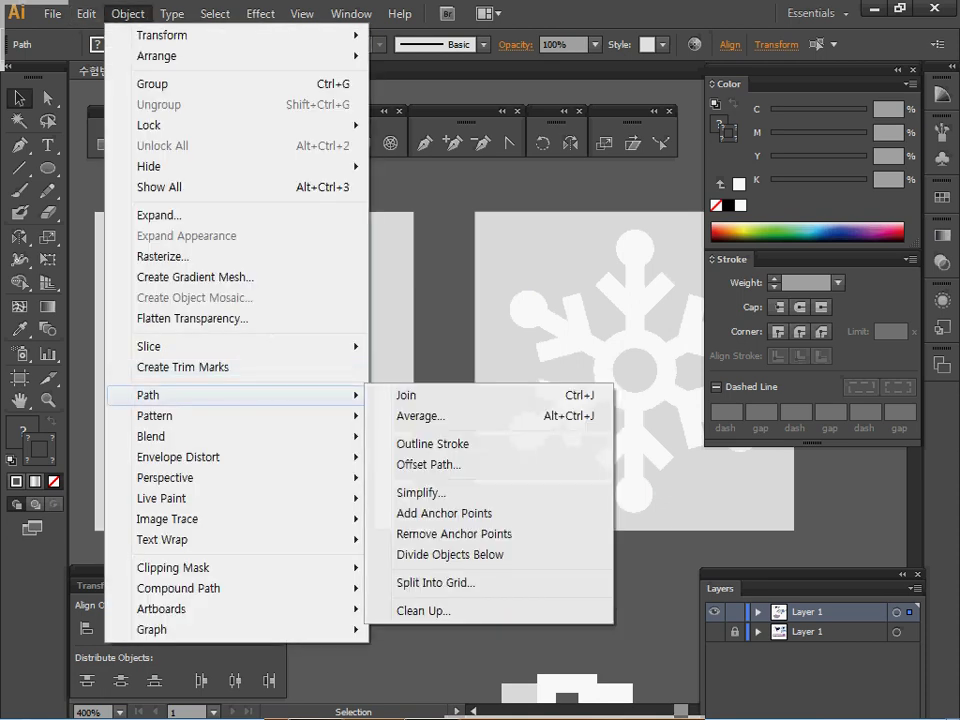
pyautogui.click(431, 444)
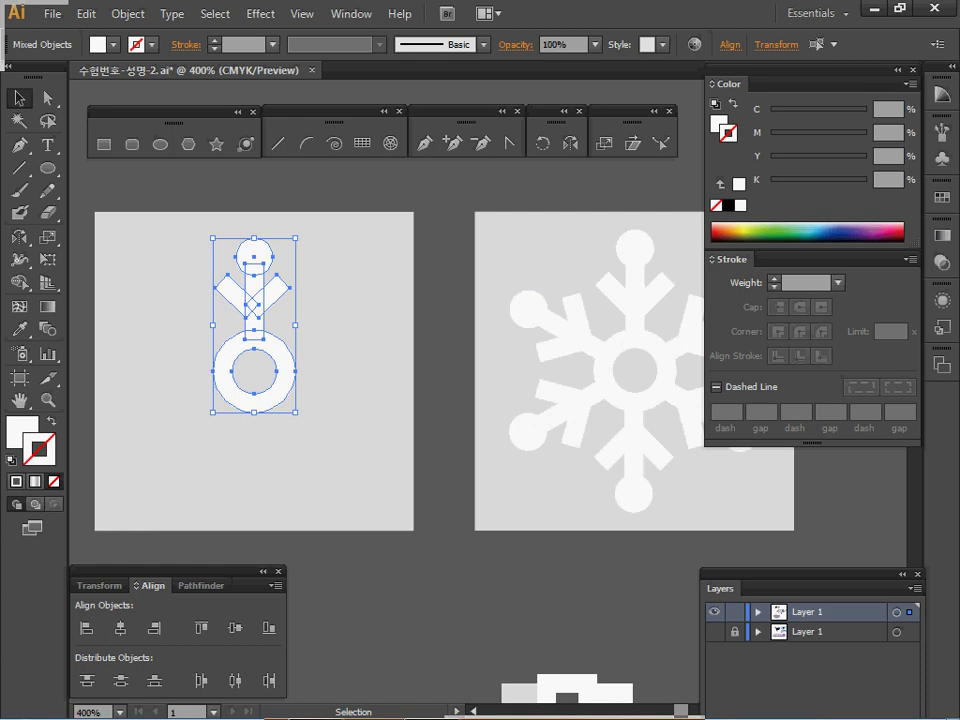
# Rotate a copy of all the arm parts, without the ring, by 60° around the ring's centre.
pyautogui.press('a')
pyautogui.press('ctrl')
pyautogui.keyDown('shift'); pyautogui.click(233, 393); pyautogui.keyUp('shift')
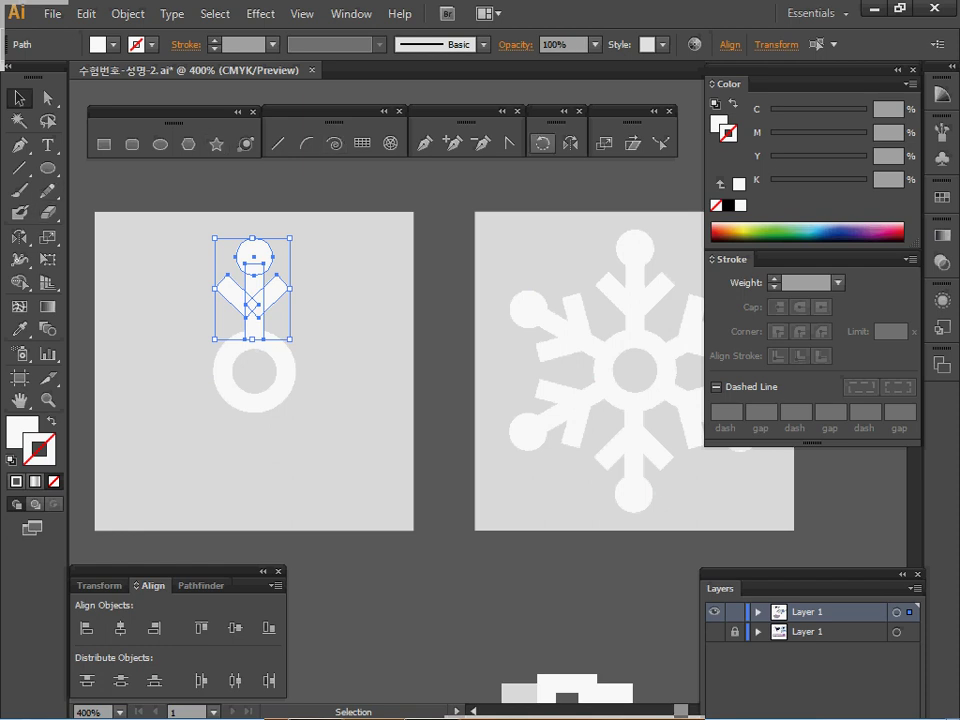
pyautogui.press('r')
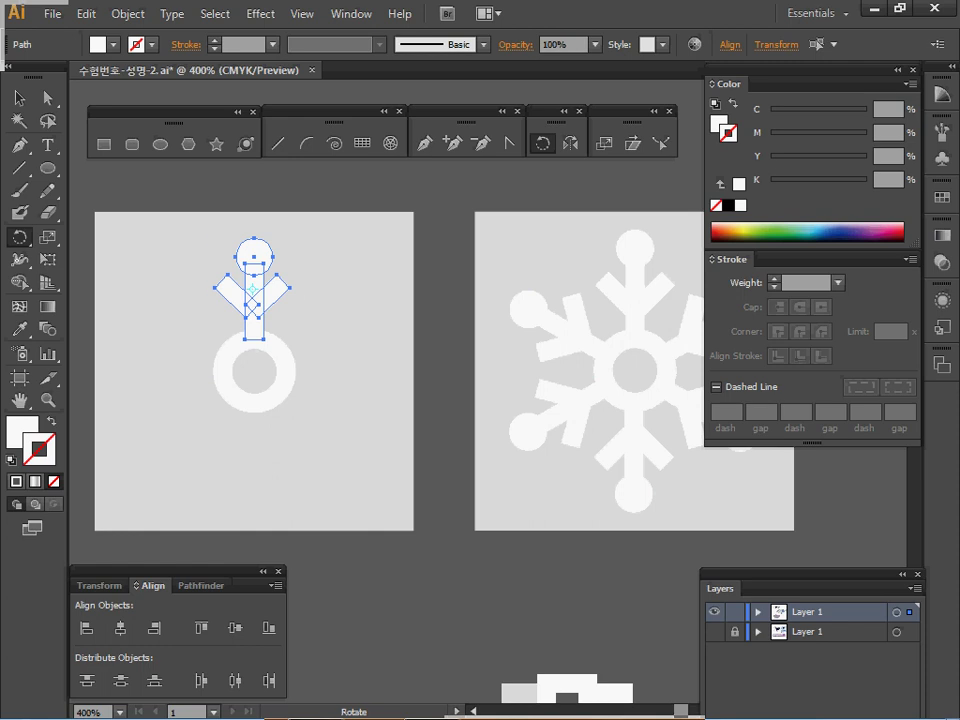
pyautogui.hotkey('ctrl', 'y')
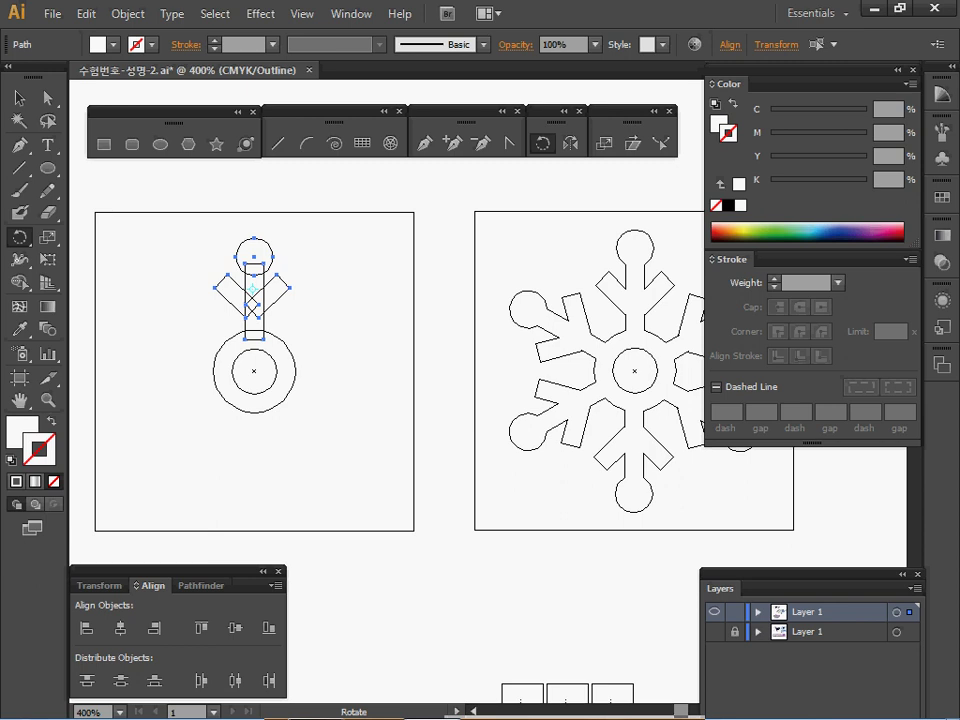
pyautogui.press('alt')
pyautogui.keyDown('alt'); pyautogui.click(253, 371); pyautogui.keyUp('alt')
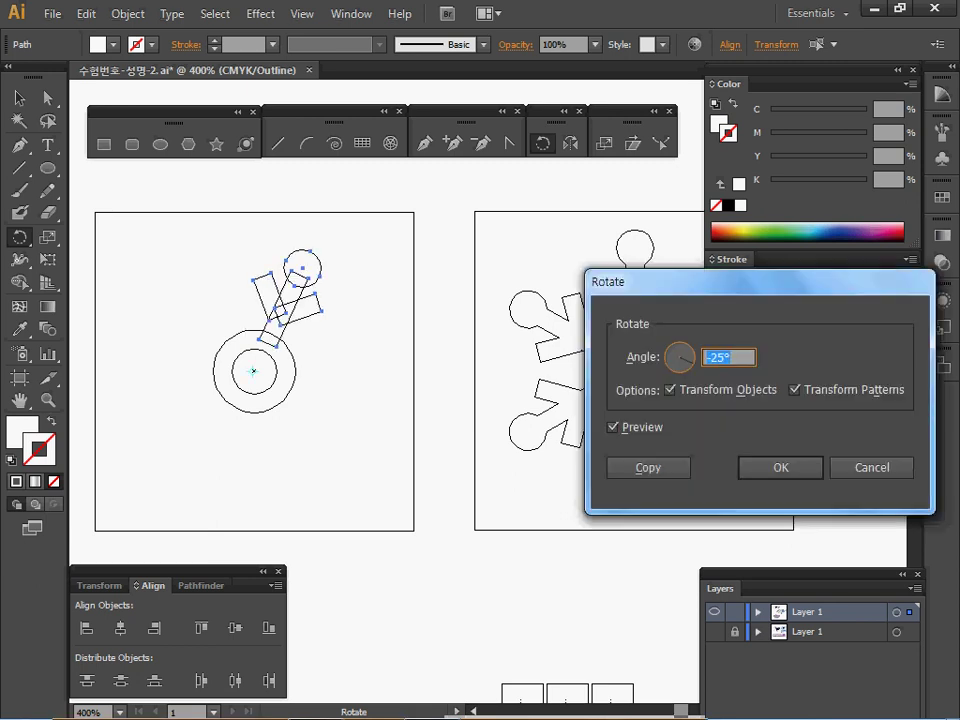
pyautogui.write('60')
pyautogui.press('Tab')
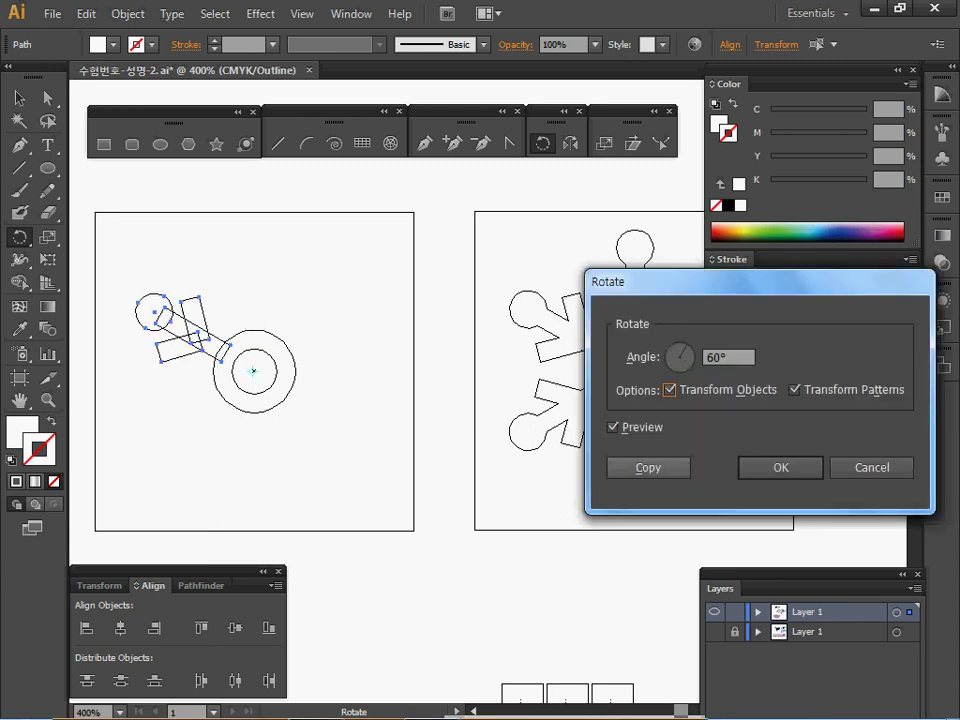
pyautogui.hotkey('alt', 'c')
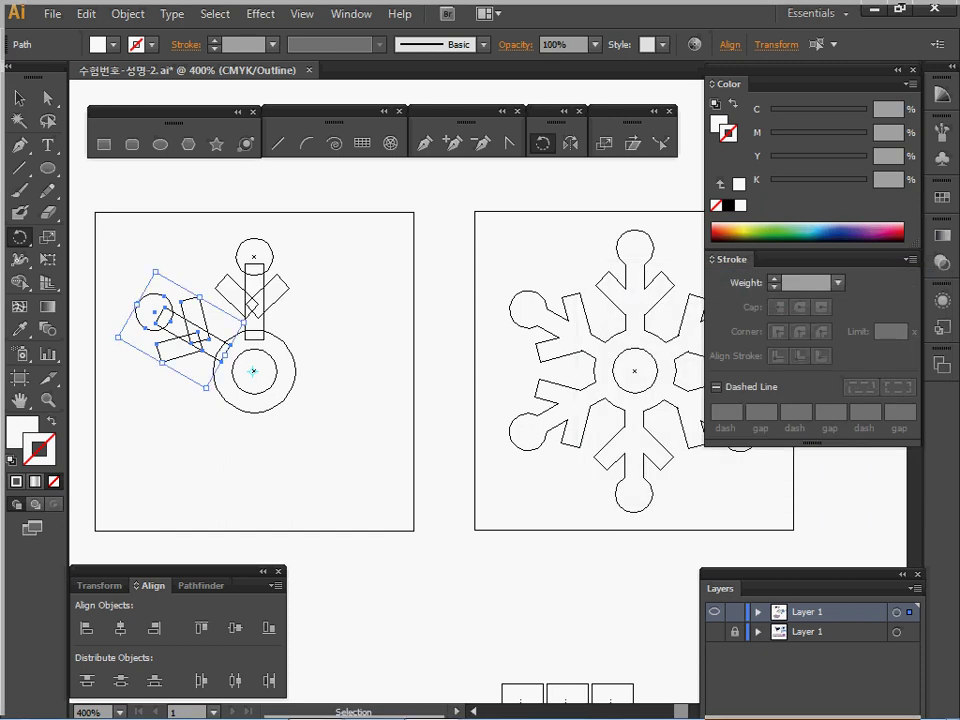
# Repeat the rotated copy four more times to complete the six arms and return from outline to preview display.
pyautogui.hotkey('ctrl', 'd')
pyautogui.hotkey('ctrl', 'd')
pyautogui.hotkey('ctrl', 'd')
pyautogui.hotkey('ctrl', 'd')
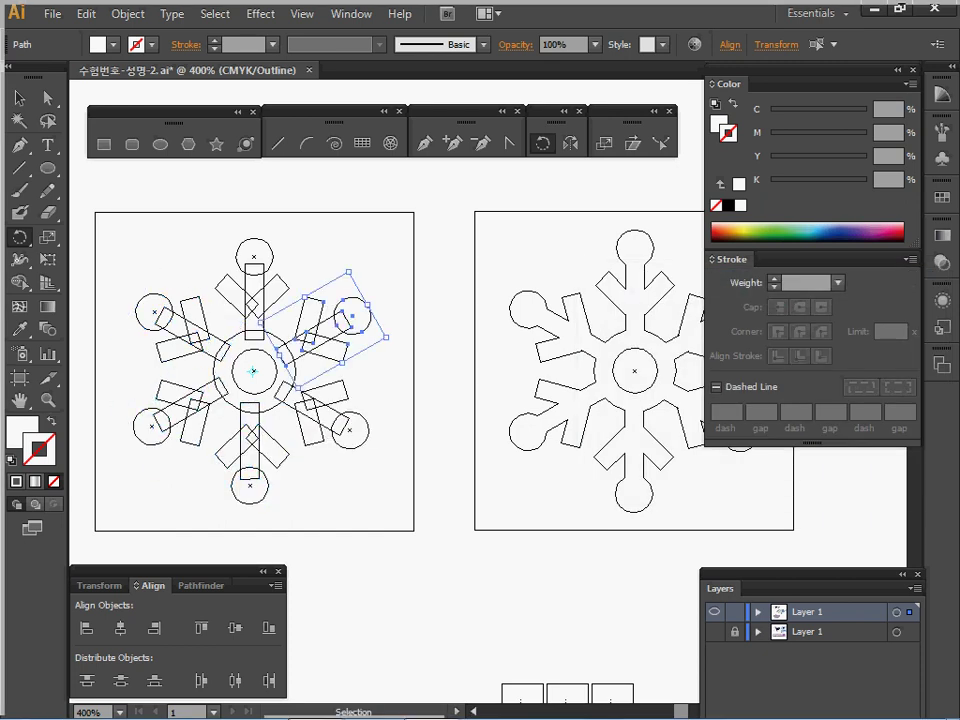
pyautogui.hotkey('ctrl', 'y')
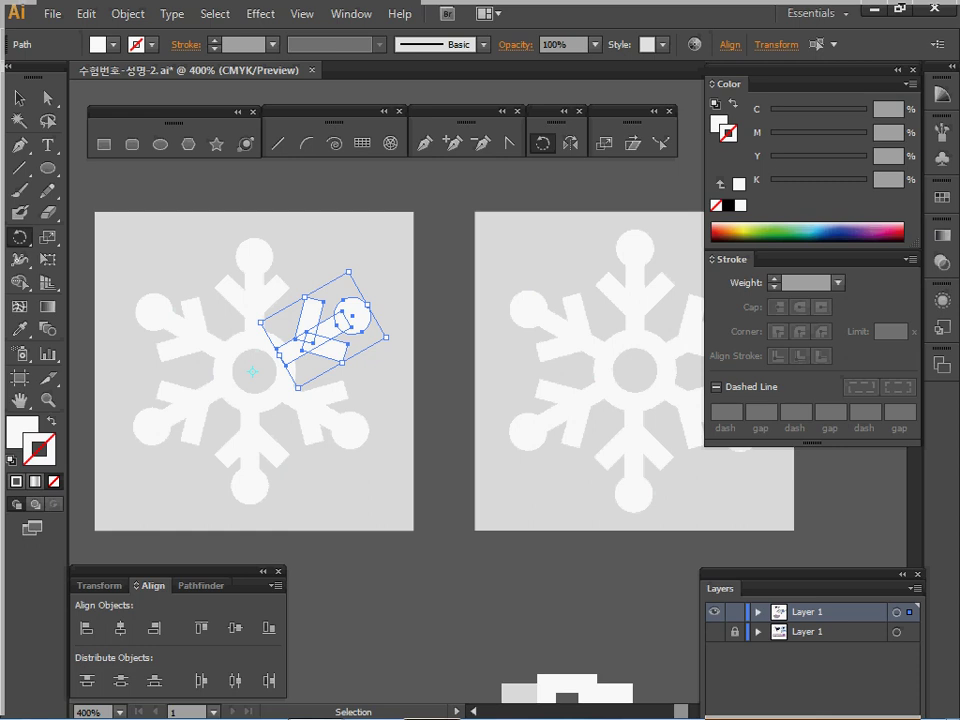
# Unite the ring and all six arms into a single shape with Pathfinder and save the document.
pyautogui.moveTo(124, 193); pyautogui.dragTo(375, 495)
pyautogui.moveTo(154, 192); pyautogui.dragTo(190, 235)
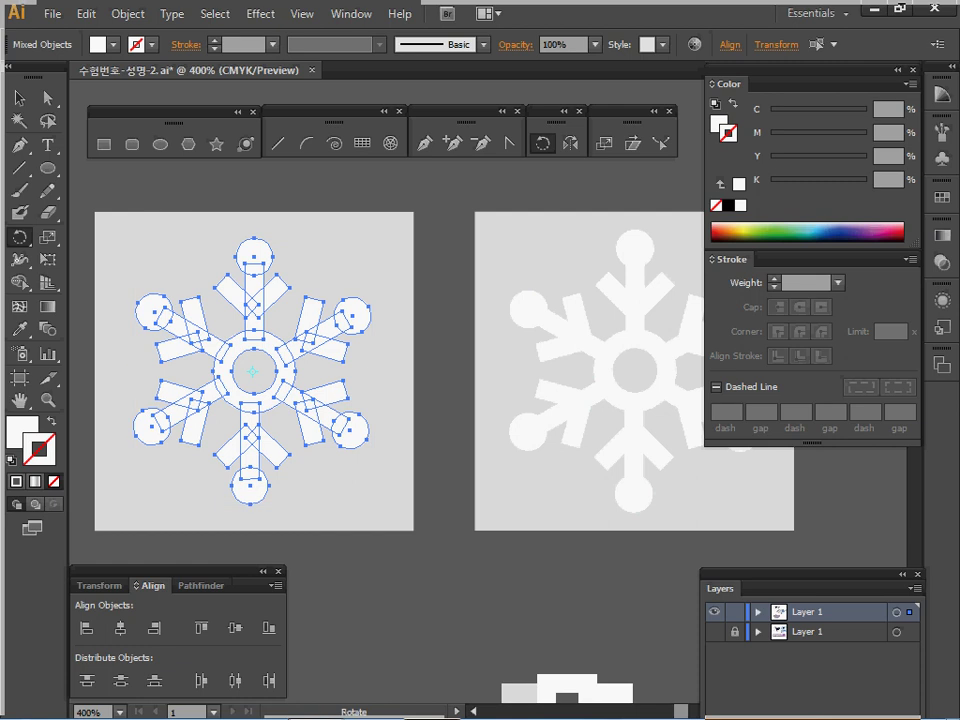
pyautogui.click(201, 586)
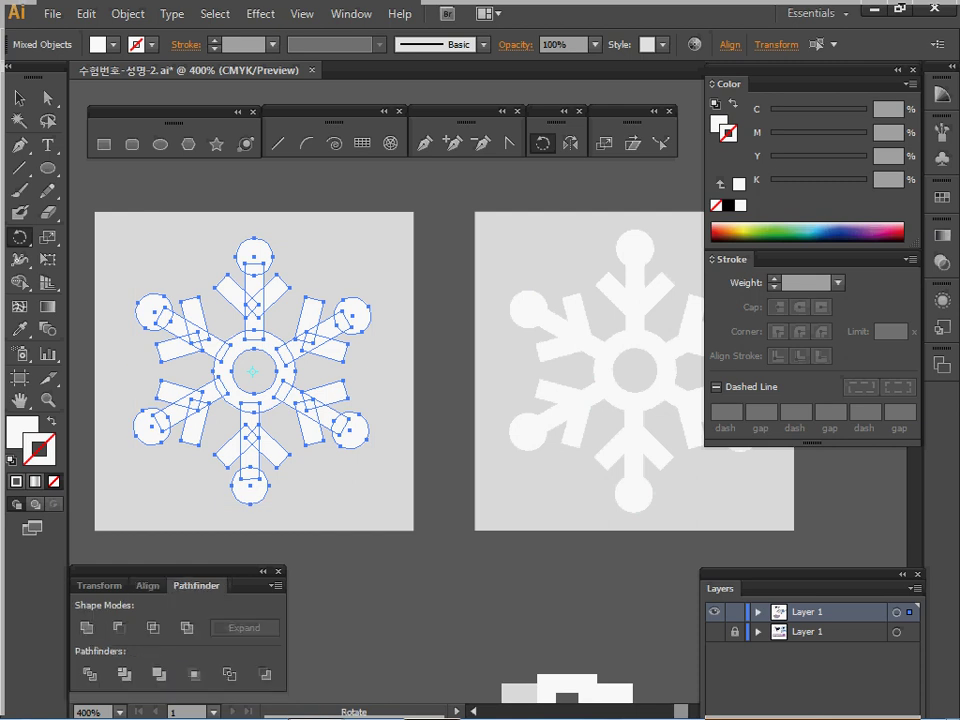
pyautogui.click(87, 628)
pyautogui.press('v')
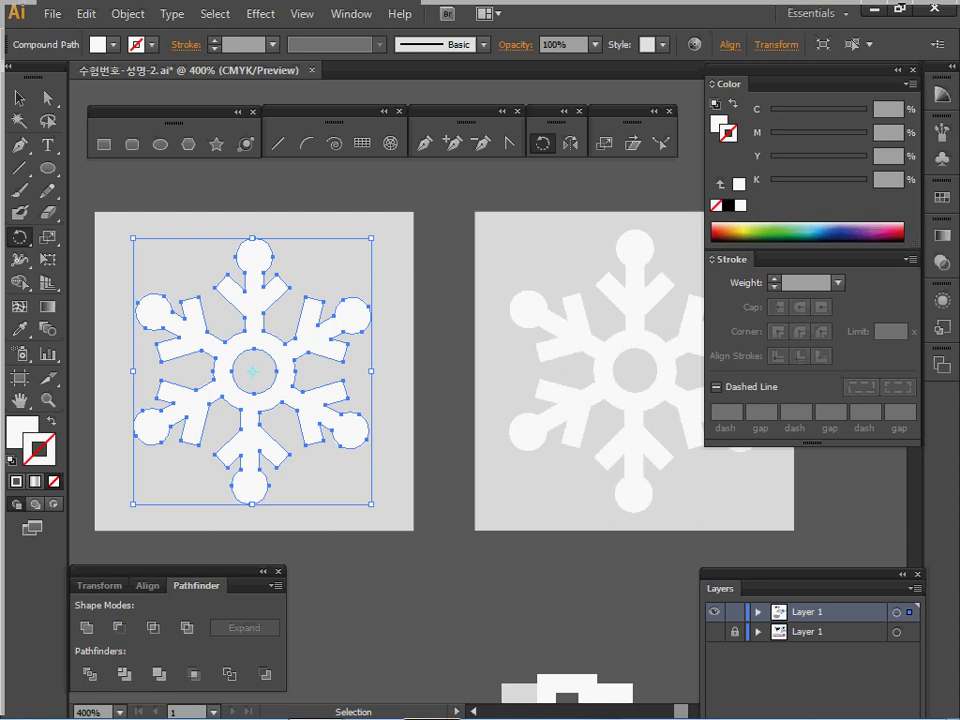
pyautogui.press('r')
pyautogui.hotkey('ctrl', 's')
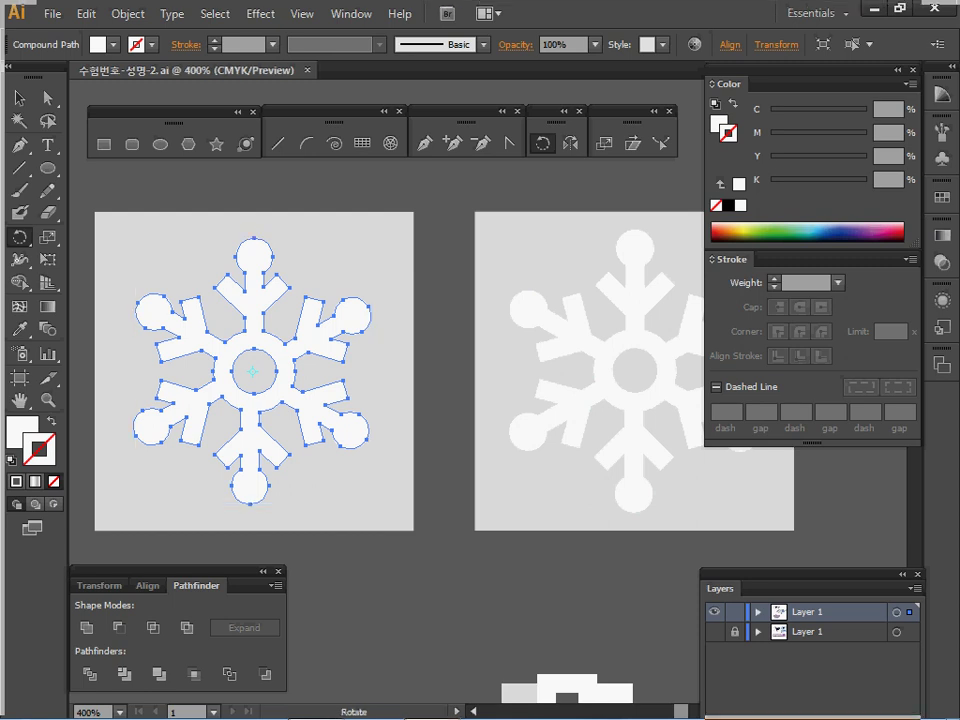
# Set the fill of the grey square behind the new snowflake to None.
pyautogui.keyDown('ctrl'); pyautogui.click(330, 194); pyautogui.keyUp('ctrl')
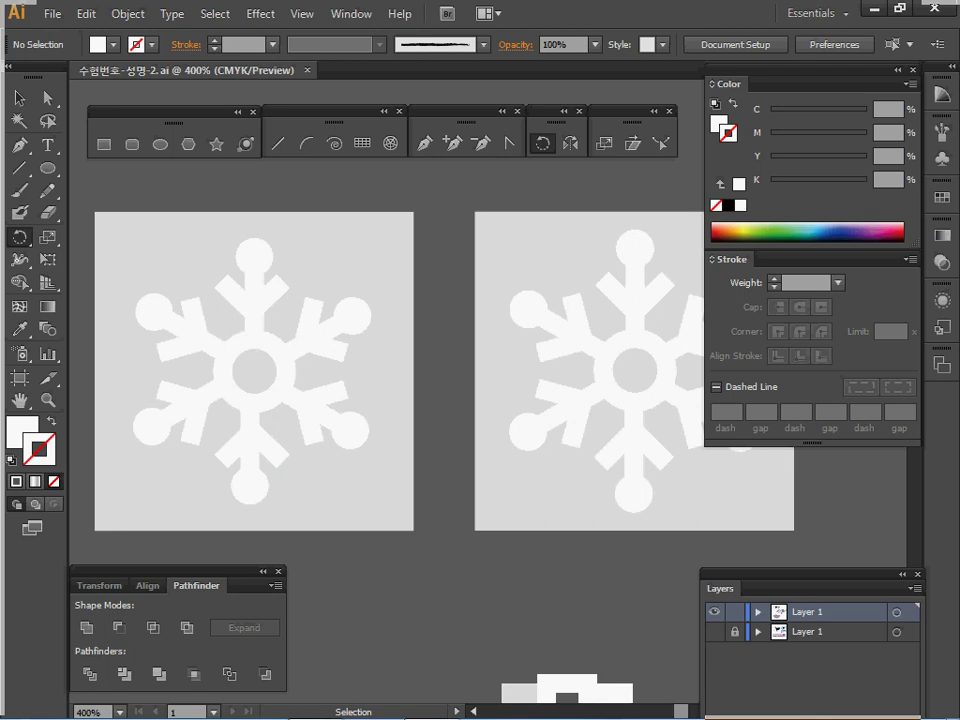
pyautogui.keyDown('ctrl'); pyautogui.click(312, 250); pyautogui.keyUp('ctrl')
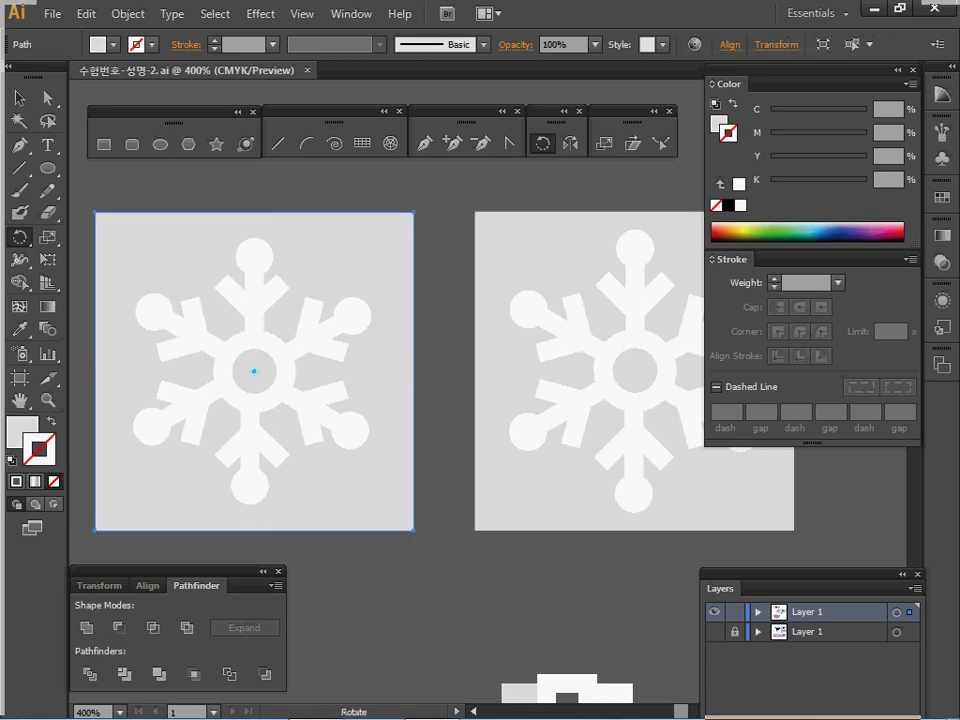
pyautogui.press('x')
pyautogui.press('/')
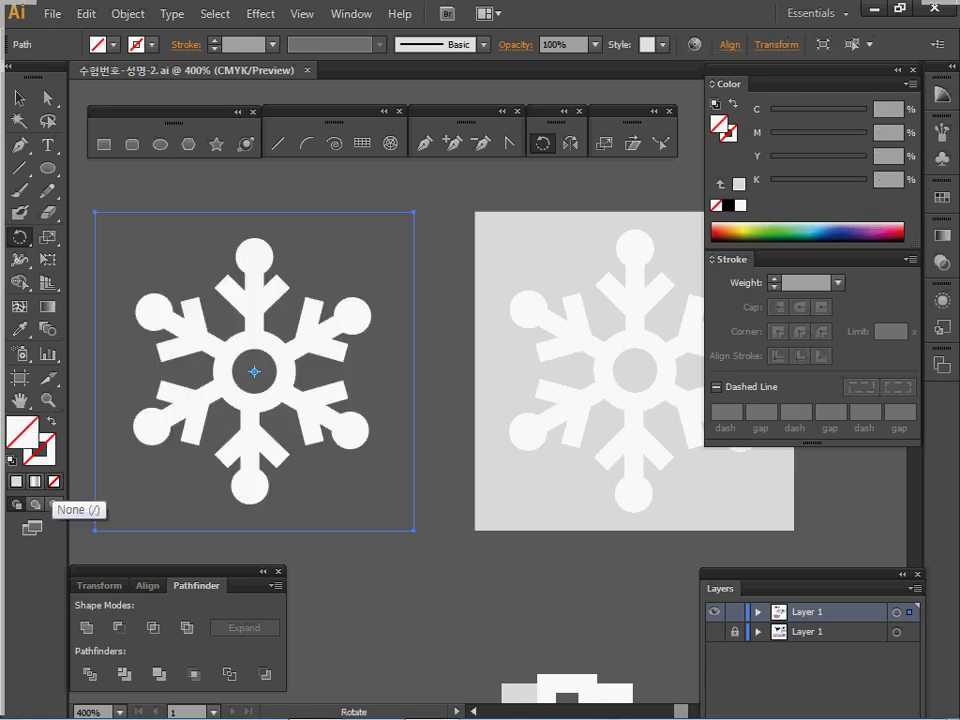
pyautogui.press('v')
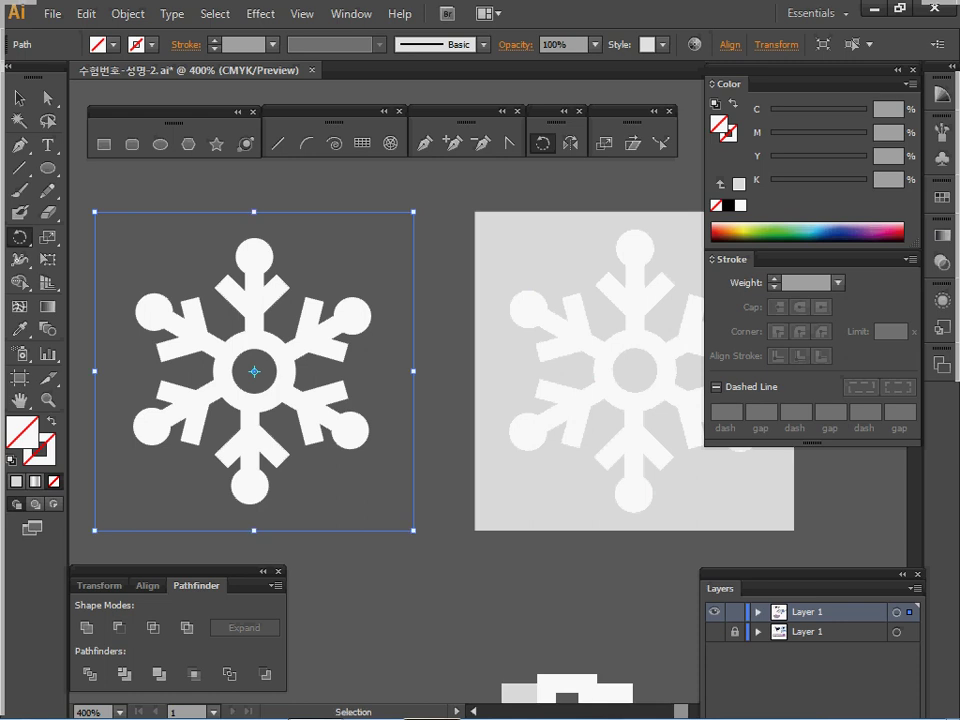
# Make a pattern from the snowflake and its unfilled square, name it "눈", and exit pattern editing.
pyautogui.moveTo(135, 188); pyautogui.dragTo(314, 439)
pyautogui.moveTo(135, 188); pyautogui.dragTo(361, 487)
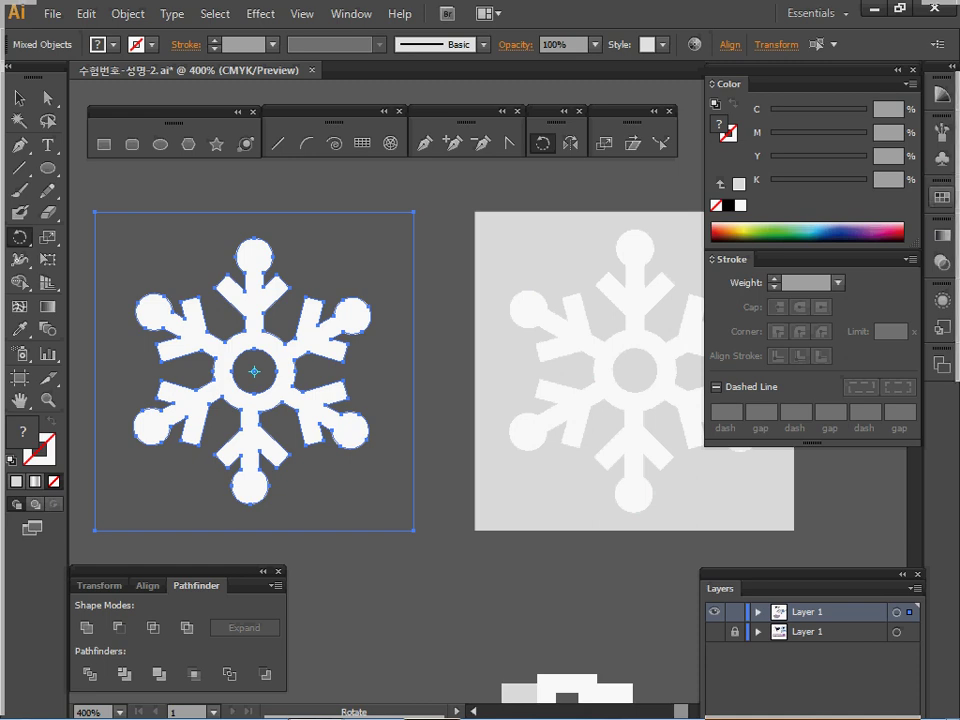
pyautogui.click(941, 197)
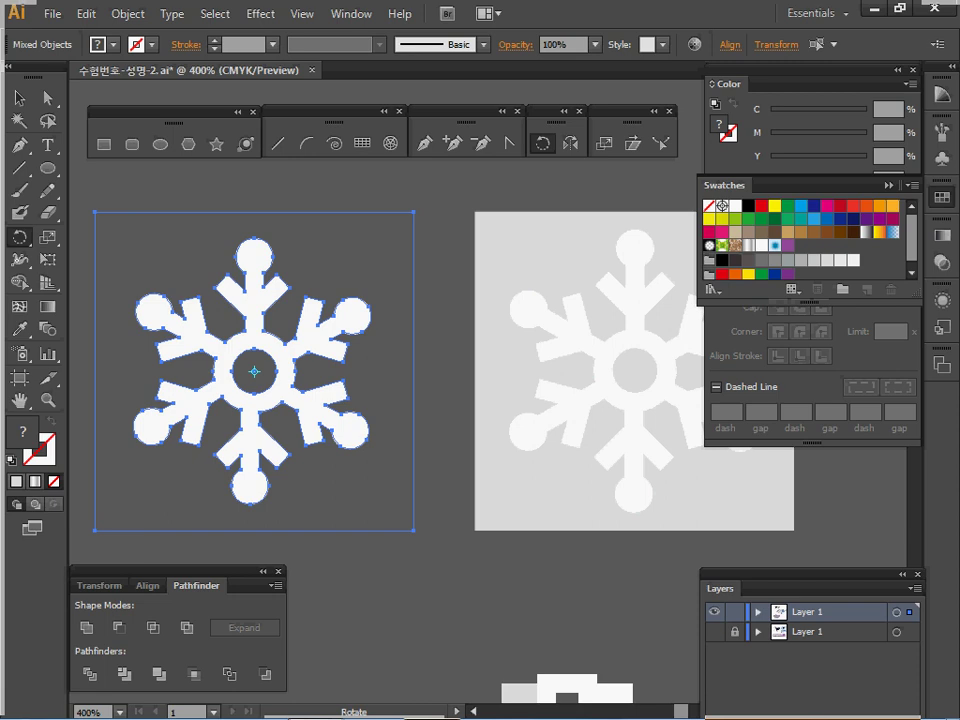
pyautogui.click(128, 14)
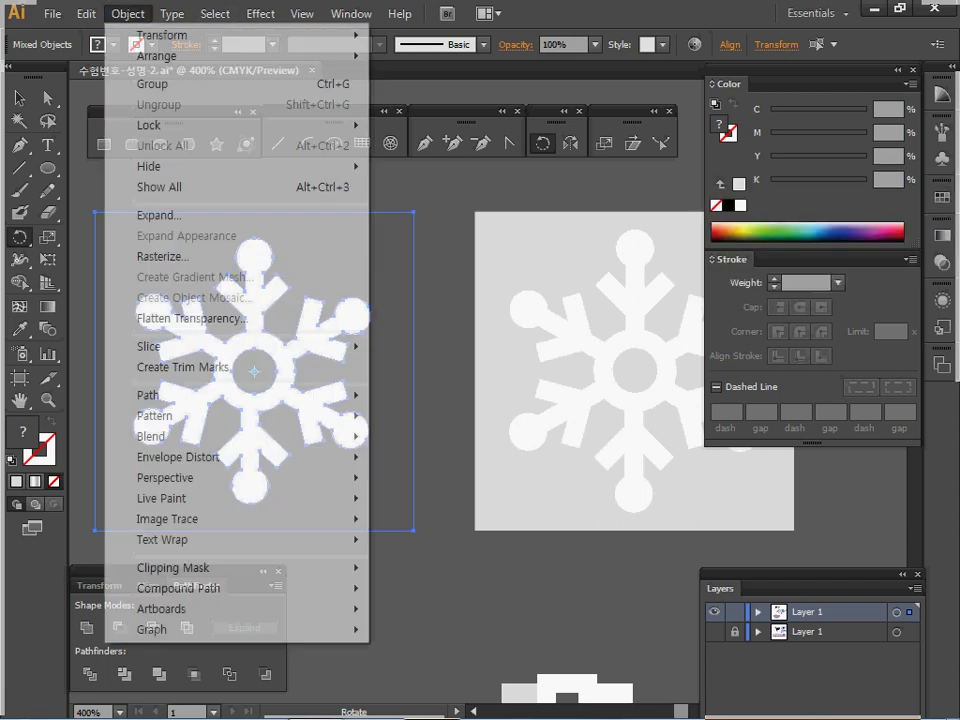
pyautogui.moveTo(250, 415)
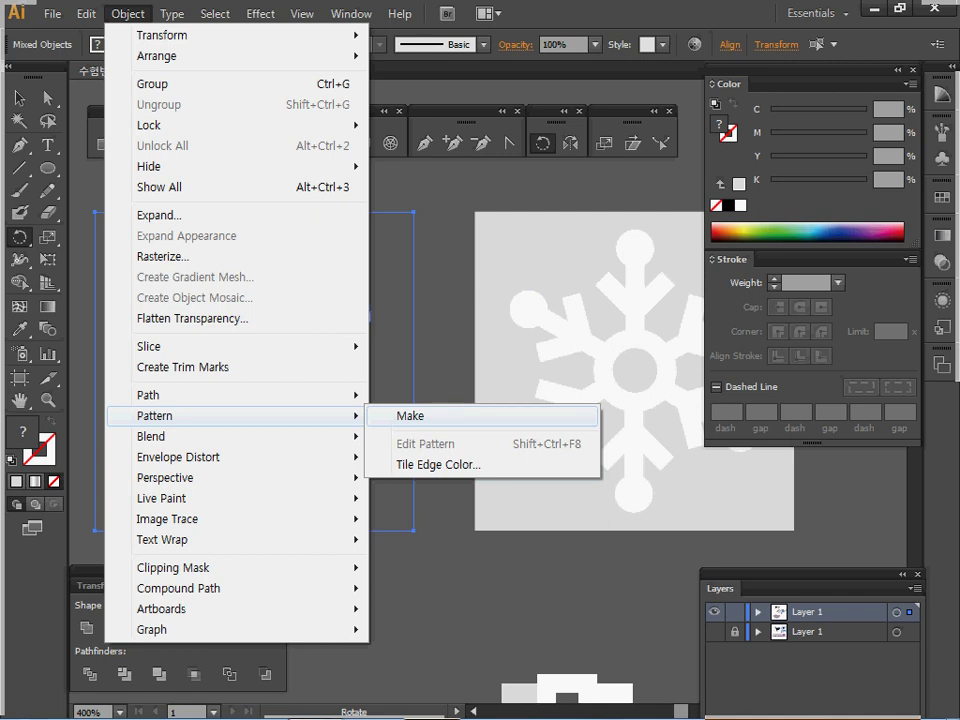
pyautogui.click(410, 415)
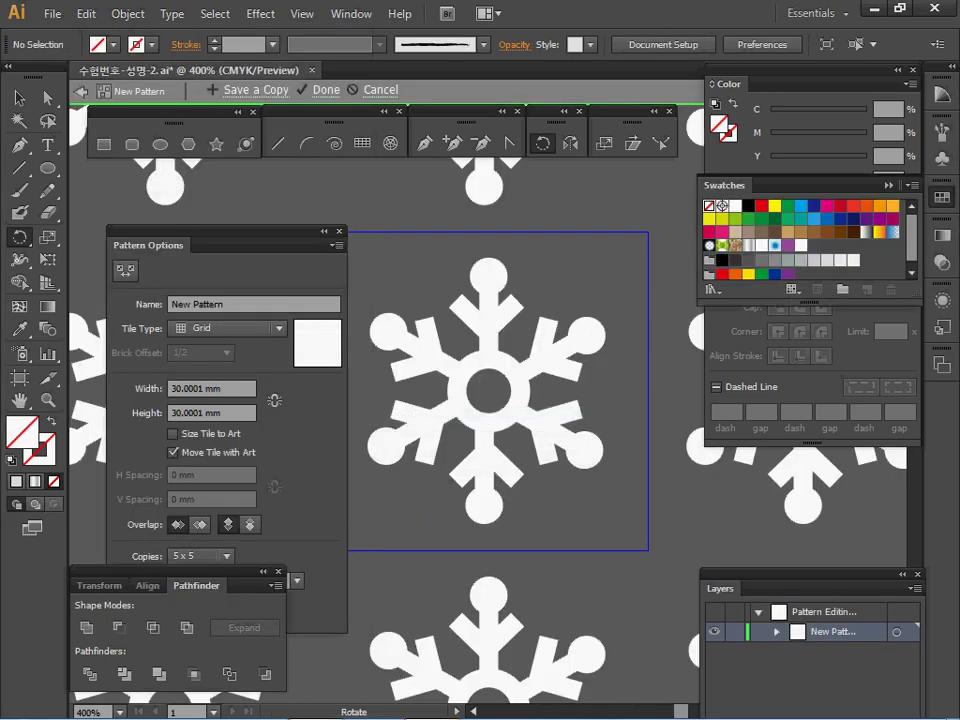
pyautogui.write('눈')
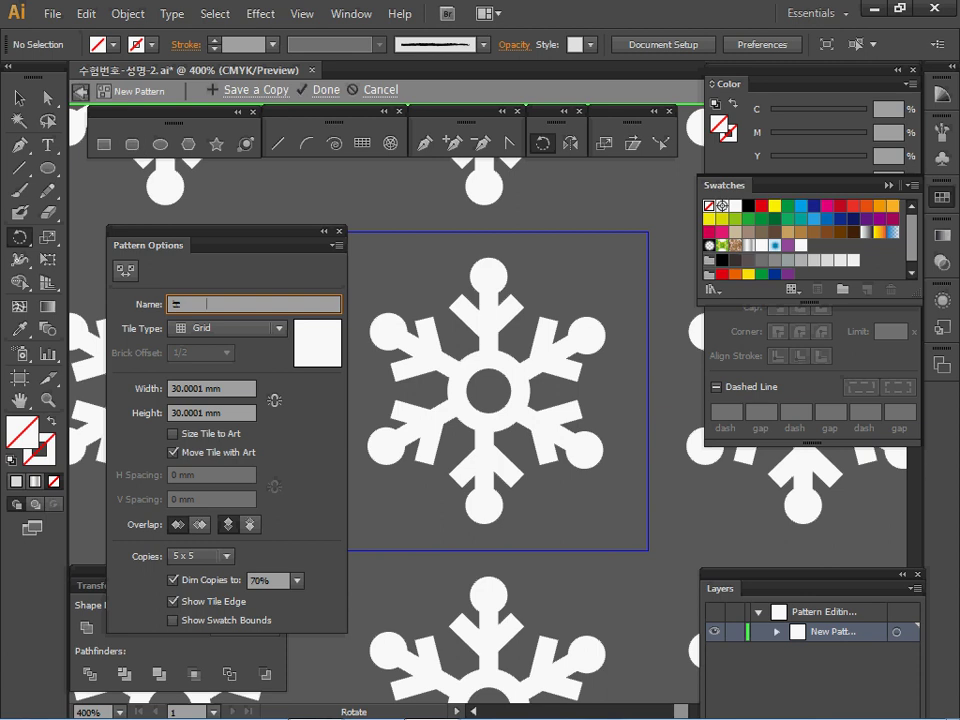
pyautogui.click(81, 91)
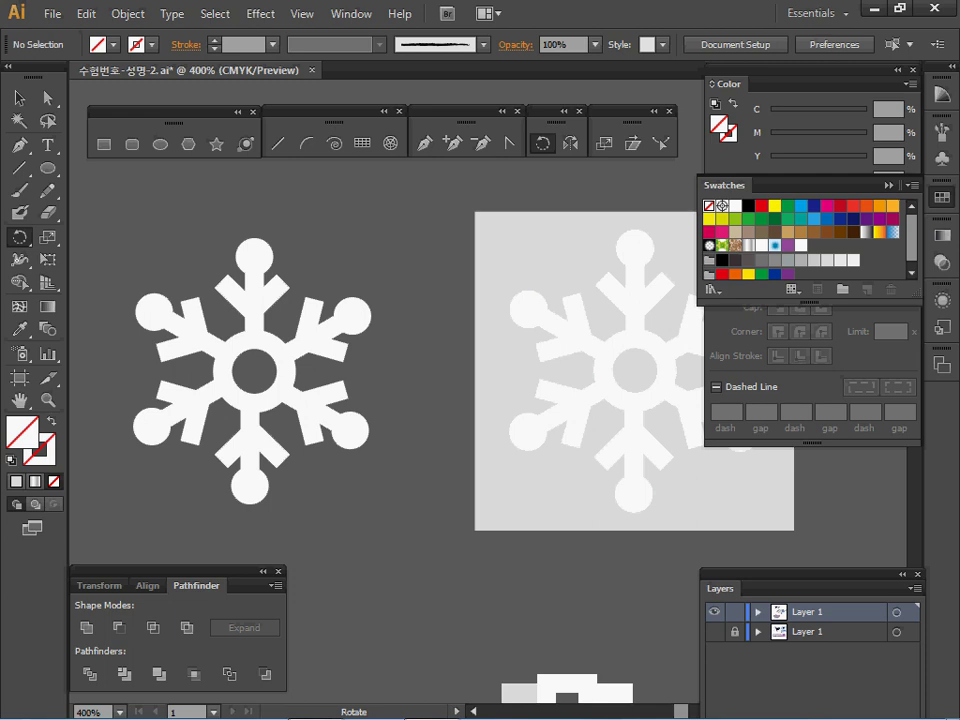
# Refill the unfilled square with the reference square's grey using the Eyedropper and deselect it.
pyautogui.press('v')
pyautogui.moveTo(335, 193); pyautogui.dragTo(373, 243)
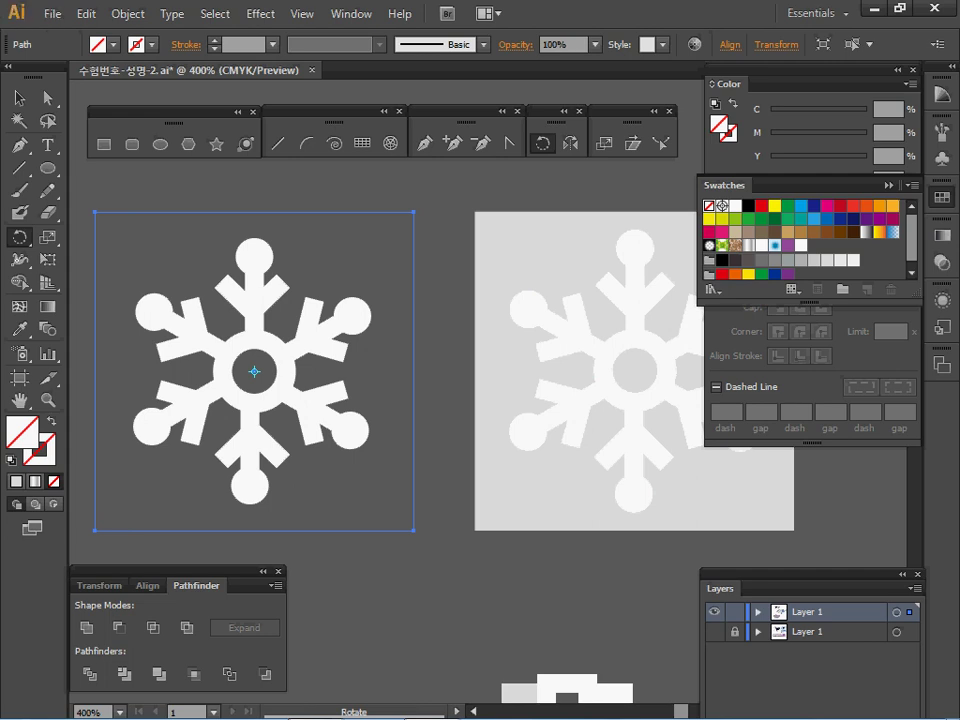
pyautogui.press('i')
pyautogui.click(520, 250)
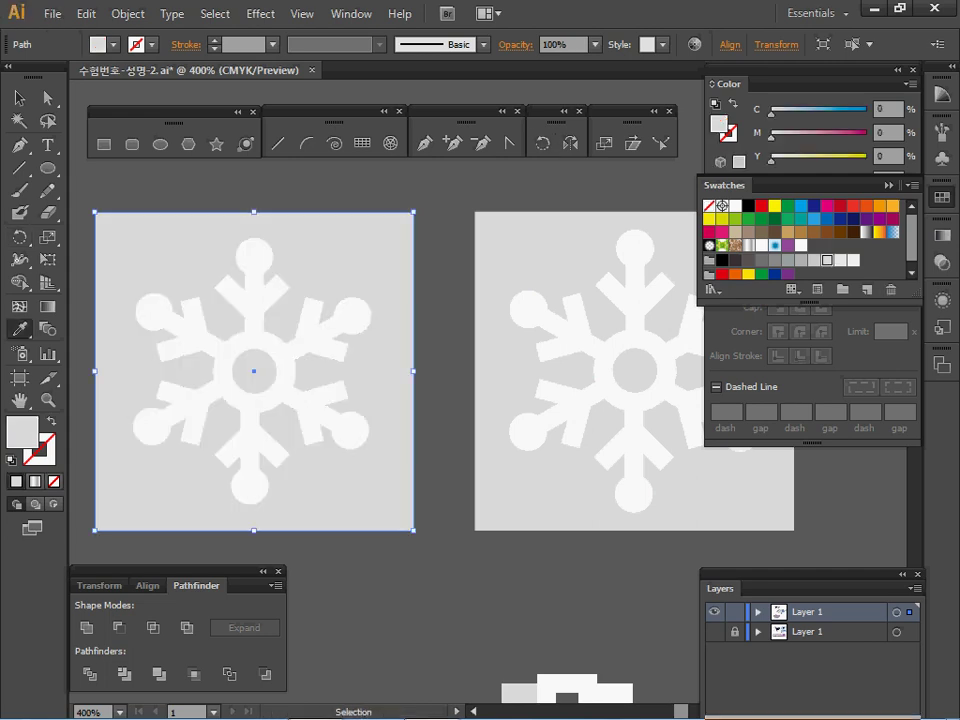
pyautogui.hotkey('ctrl', 'shift', 'a')
# Examine the finished dark snowboarder silhouette and its cut-out openings beside the white outlined figure.
pyautogui.keyDown('ctrl'); pyautogui.keyDown('alt'); pyautogui.click(406, 357); pyautogui.keyUp('alt'); pyautogui.keyUp('ctrl')
pyautogui.moveTo(406, 357); pyautogui.dragTo(237, 263)
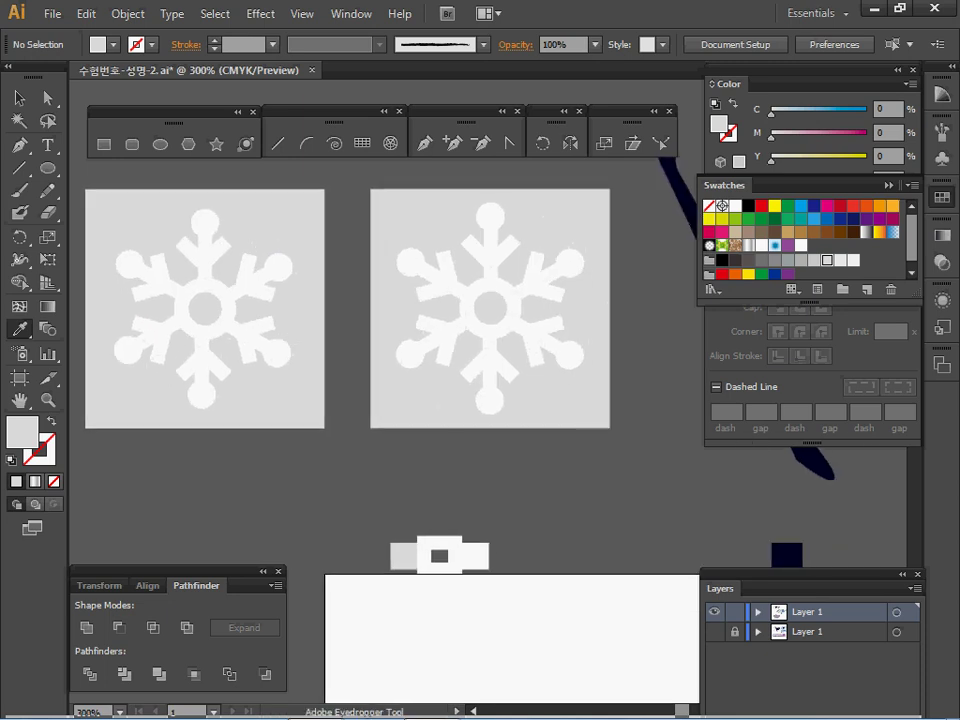
pyautogui.press('space')
pyautogui.moveTo(560, 340); pyautogui.dragTo(277, 408)
pyautogui.moveTo(540, 390); pyautogui.dragTo(299, 398)
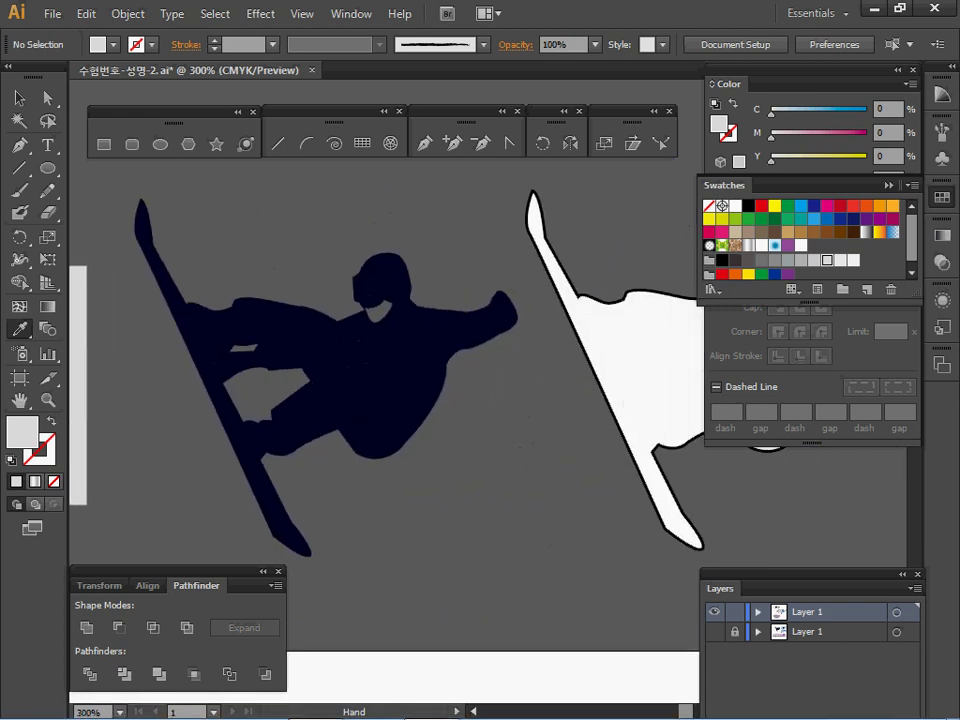
pyautogui.moveTo(420, 400); pyautogui.dragTo(408, 385)
pyautogui.scroll(-1, 463, 304)
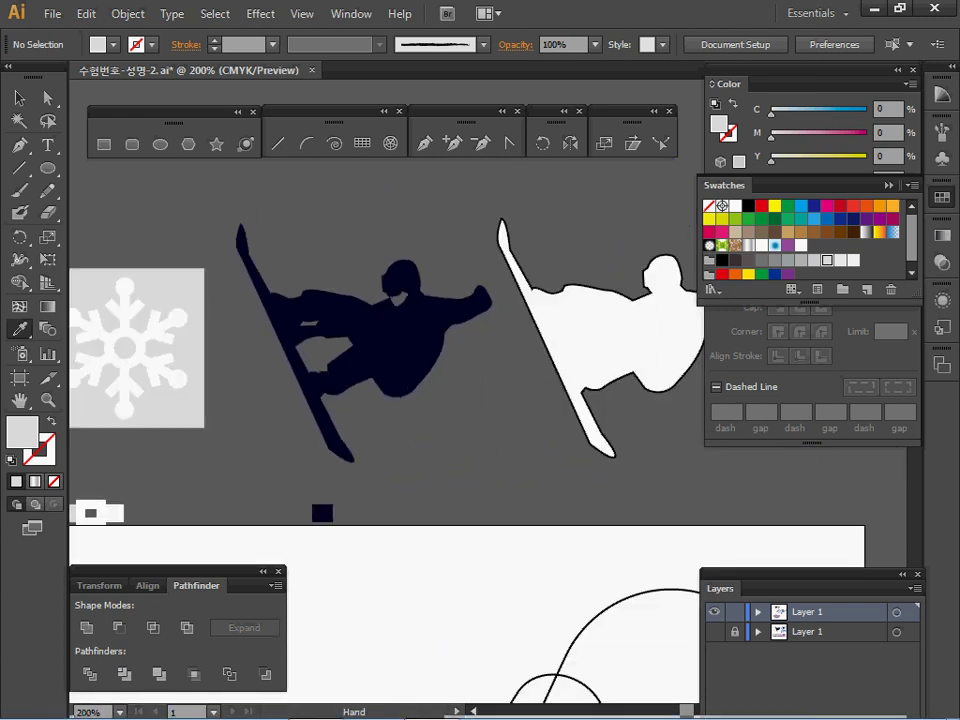
pyautogui.click(889, 185)
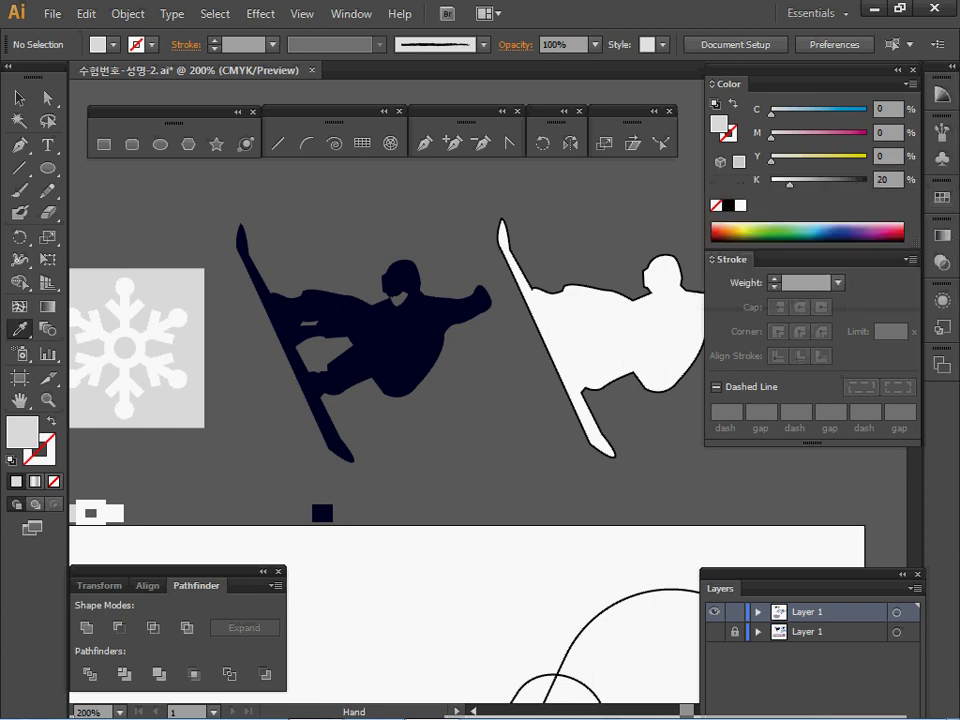
pyautogui.keyDown('ctrl'); pyautogui.click(432, 369); pyautogui.keyUp('ctrl')
pyautogui.moveTo(430, 367); pyautogui.dragTo(404, 399)
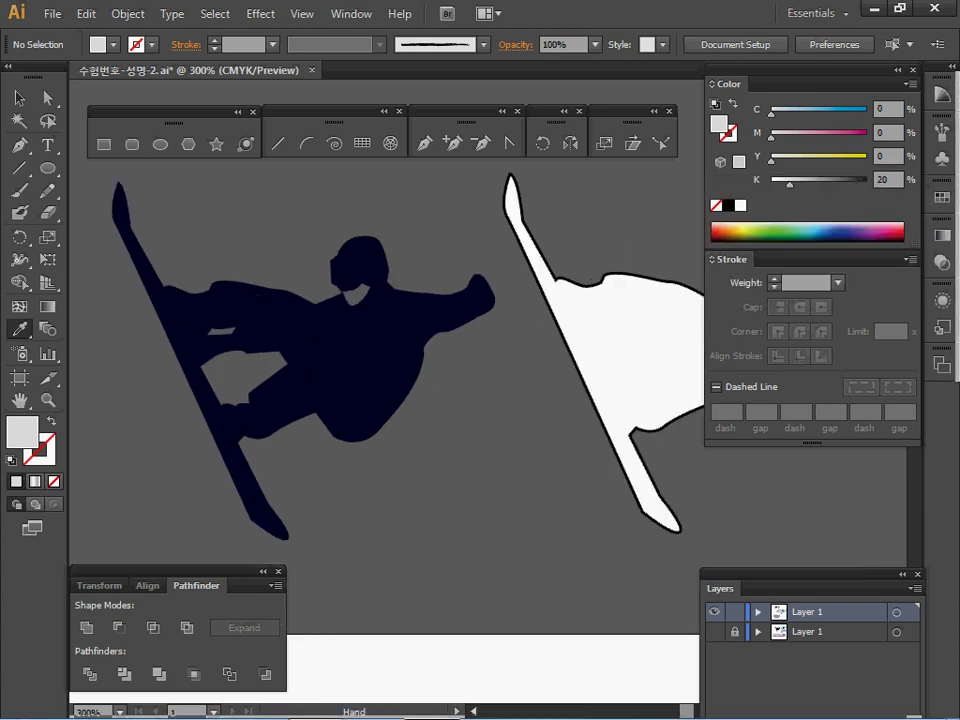
pyautogui.keyDown('ctrl'); pyautogui.click(385, 375); pyautogui.keyUp('ctrl')
pyautogui.keyDown('ctrl'); pyautogui.click(445, 405); pyautogui.keyUp('ctrl')
pyautogui.keyDown('ctrl'); pyautogui.click(385, 375); pyautogui.keyUp('ctrl')
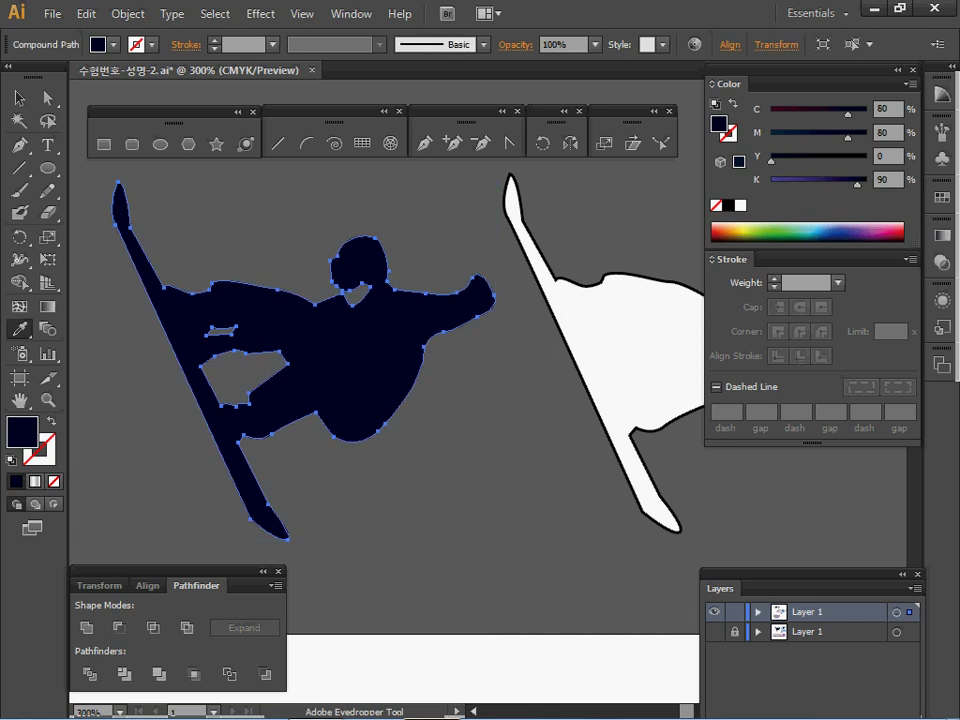
# Select the white snowboarder body with the black outline and lock it.
pyautogui.moveTo(630, 368); pyautogui.dragTo(330, 379)
pyautogui.keyDown('ctrl'); pyautogui.click(345, 375); pyautogui.keyUp('ctrl')
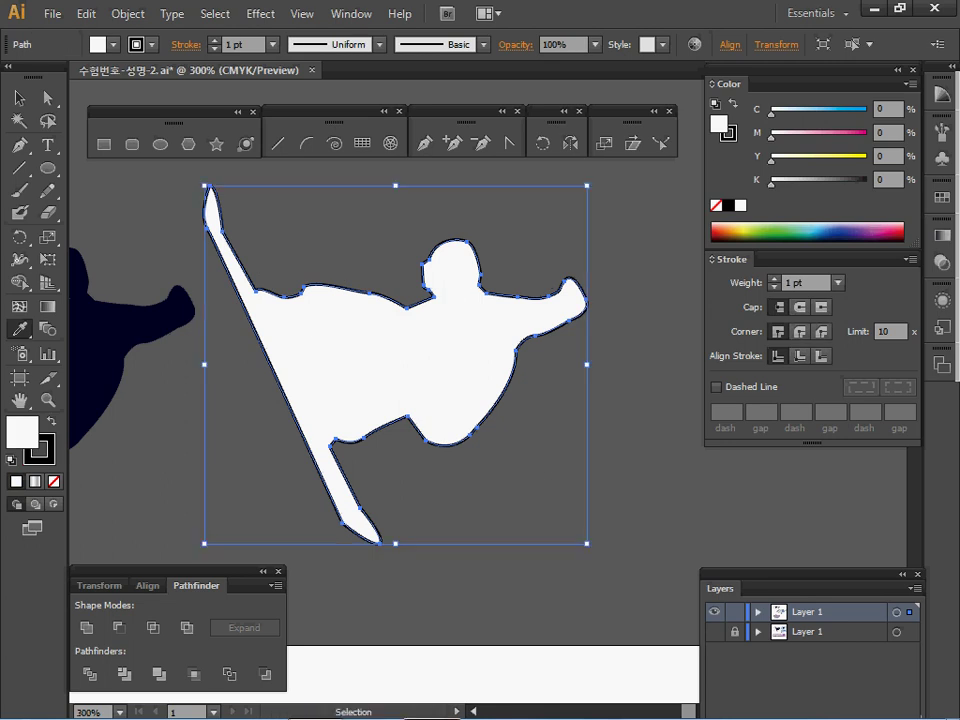
pyautogui.hotkey('ctrl', '2')
# Select the three unfilled shapes inside the snowboarder's body and fill them with bright green from the colour spectrum.
pyautogui.moveTo(270, 219); pyautogui.dragTo(504, 411)
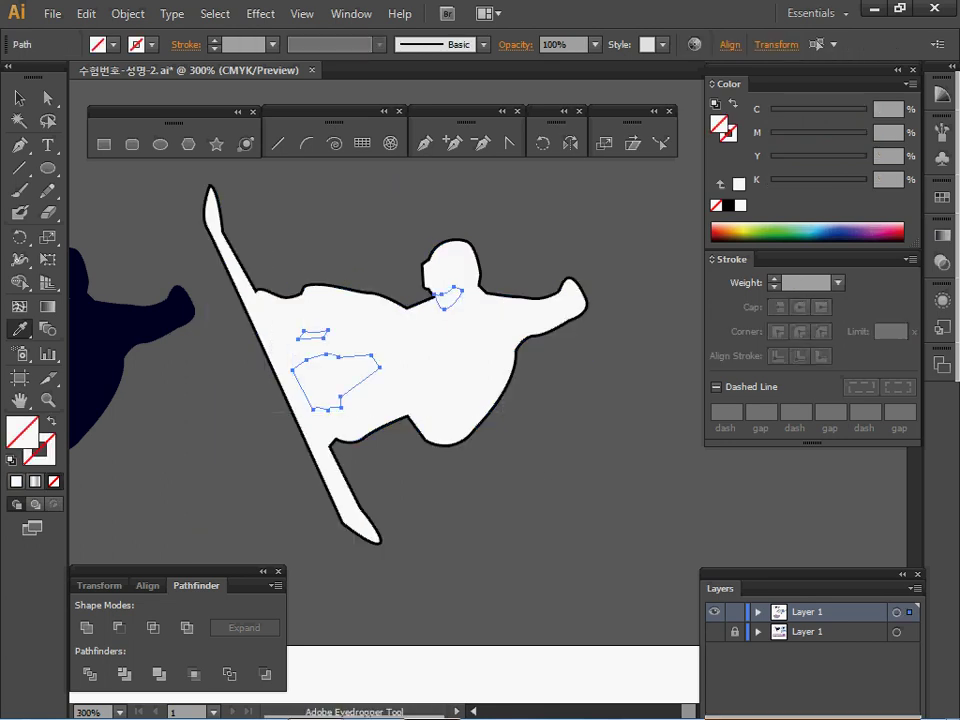
pyautogui.press('ctrl')
pyautogui.click(717, 235)
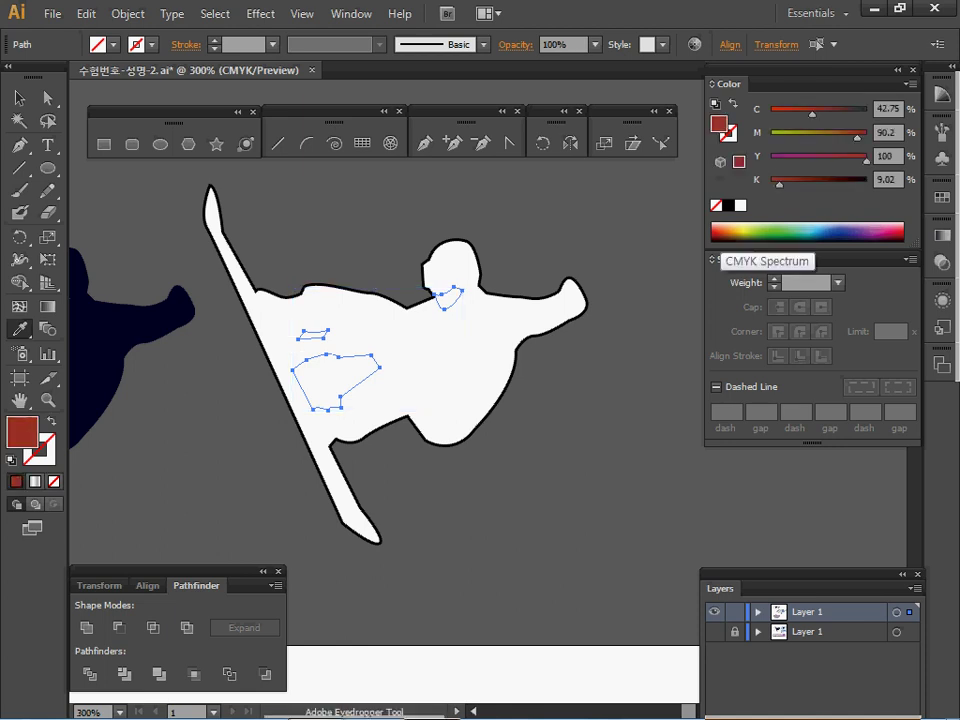
pyautogui.click(760, 231)
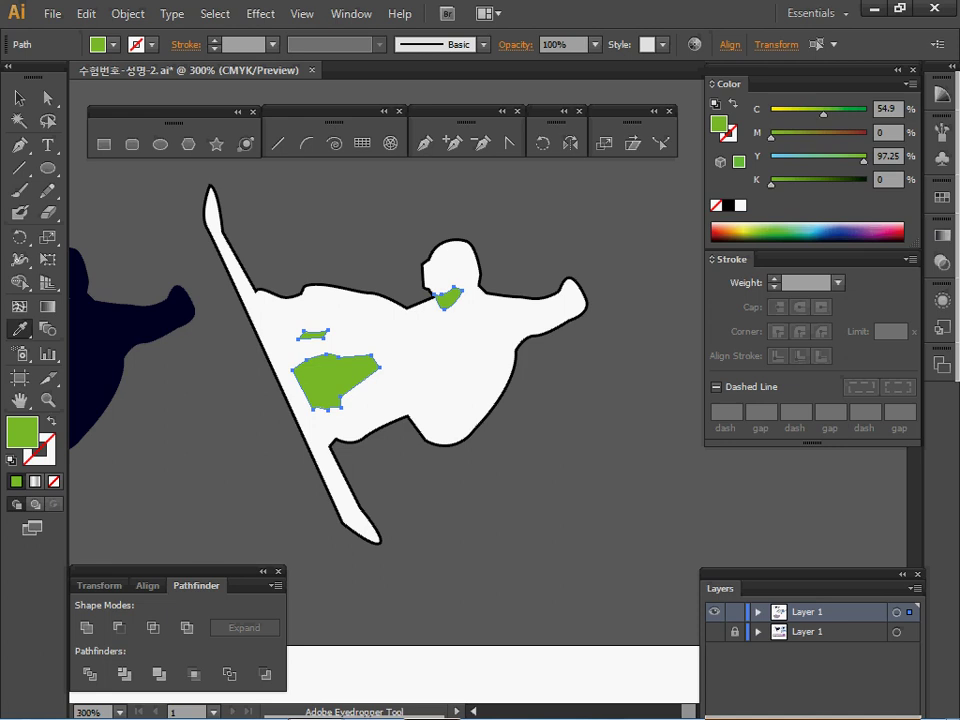
# Subtract the three green shapes from the white snowboarder body and recolour it with the reference silhouette's dark navy using the Eyedropper.
pyautogui.keyDown('ctrl'); pyautogui.click(235, 250); pyautogui.keyUp('ctrl')
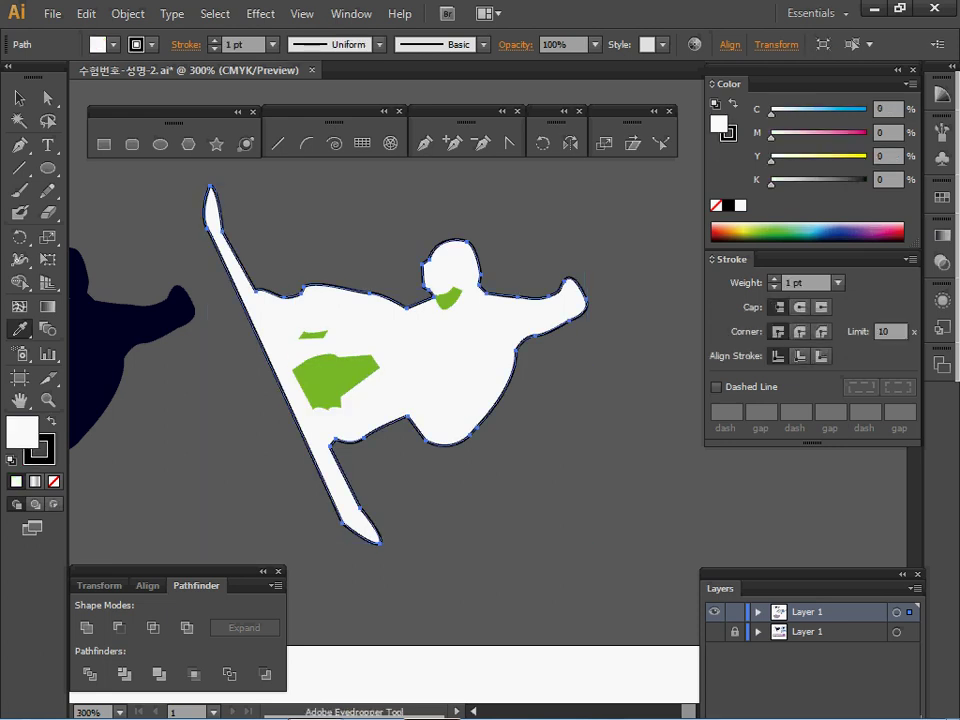
pyautogui.click(19, 98)
pyautogui.moveTo(268, 208); pyautogui.dragTo(497, 421)
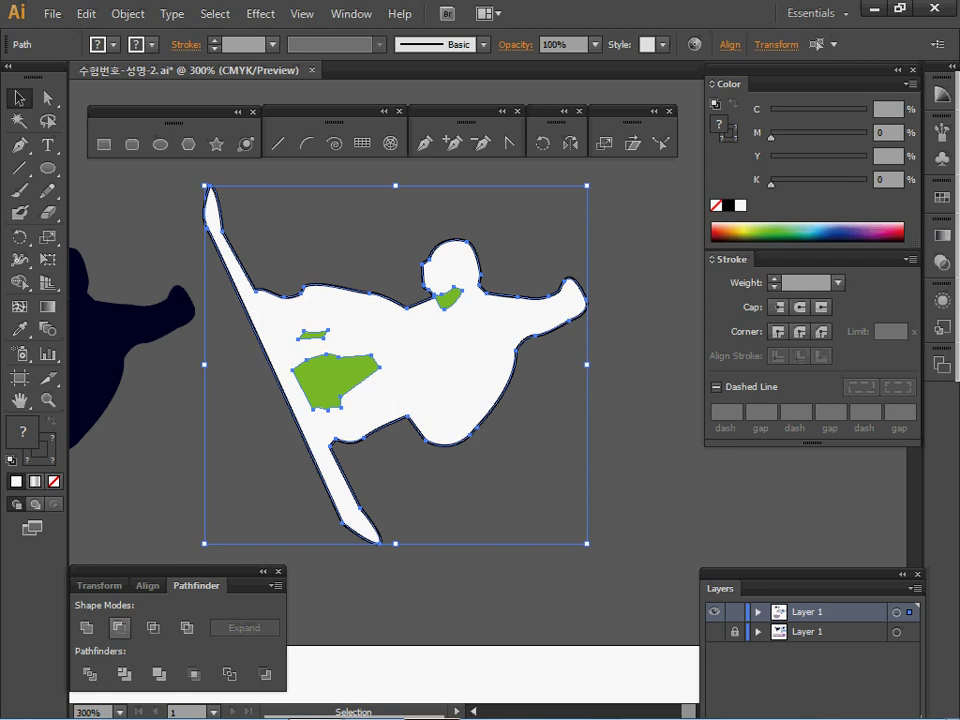
pyautogui.click(119, 627)
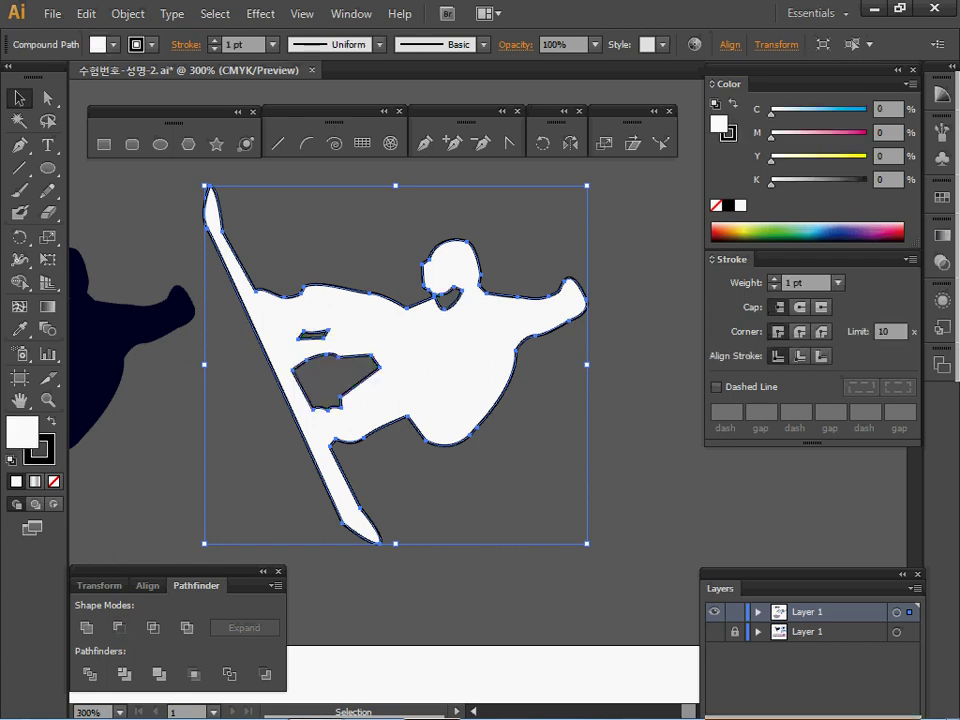
pyautogui.press('i')
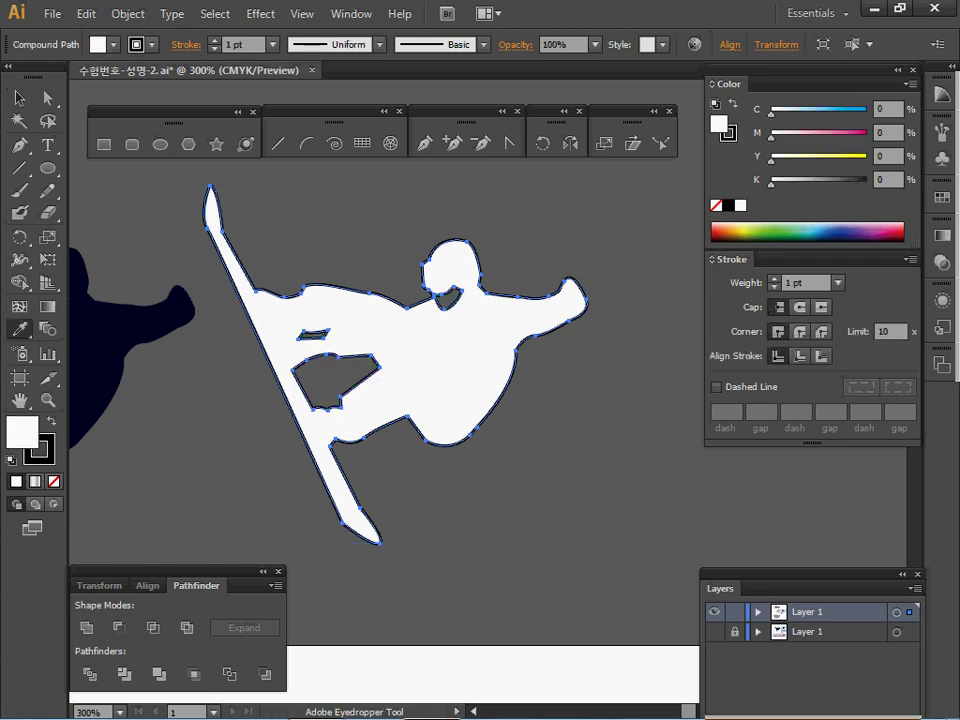
pyautogui.click(104, 345)
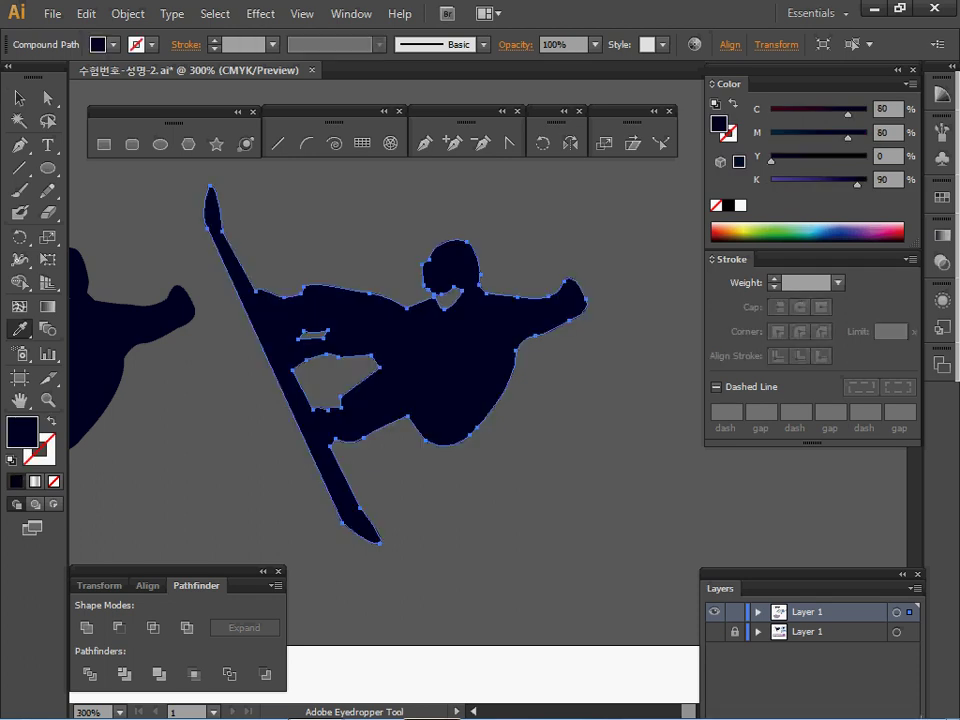
# Examine the finished snowflake-patterned helmet and the two overlapping rounded outlines used to build its shell.
pyautogui.hotkey('ctrl', 'space')
pyautogui.keyDown('ctrl'); pyautogui.keyDown('alt'); pyautogui.click(457, 456); pyautogui.keyUp('alt'); pyautogui.keyUp('ctrl')
pyautogui.moveTo(457, 456); pyautogui.dragTo(442, 412)
pyautogui.moveTo(640, 480); pyautogui.dragTo(149, 192)
pyautogui.moveTo(158, 272); pyautogui.dragTo(147, 256)
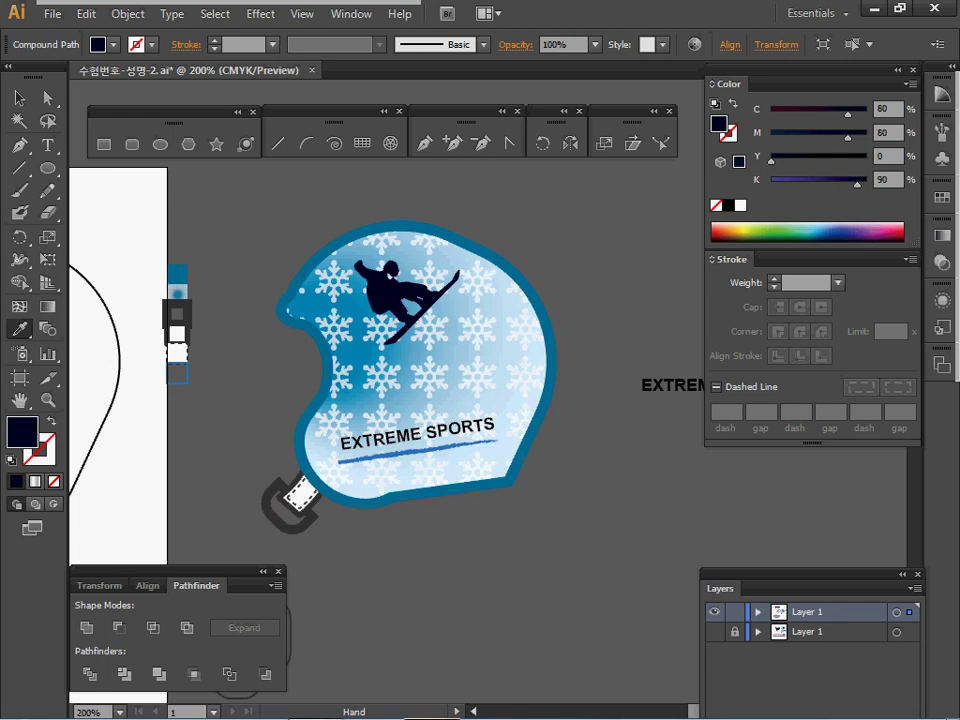
pyautogui.moveTo(180, 380); pyautogui.dragTo(705, 345)
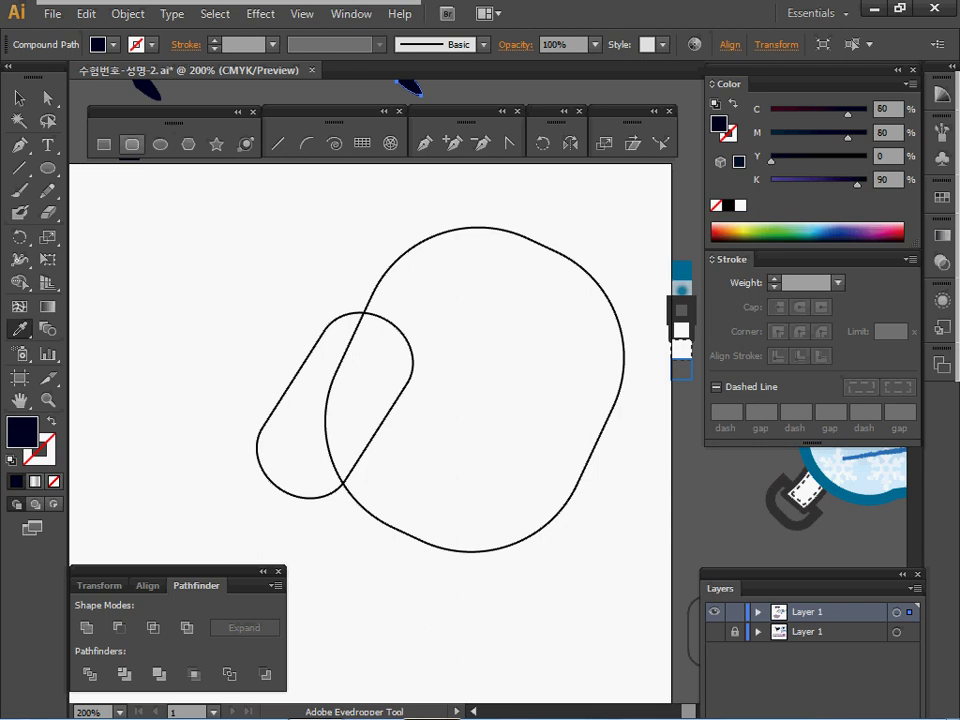
# Draw a 50 × 60 mm rounded rectangle with a 22 mm corner radius over the overlapping outlines.
pyautogui.click(131, 144)
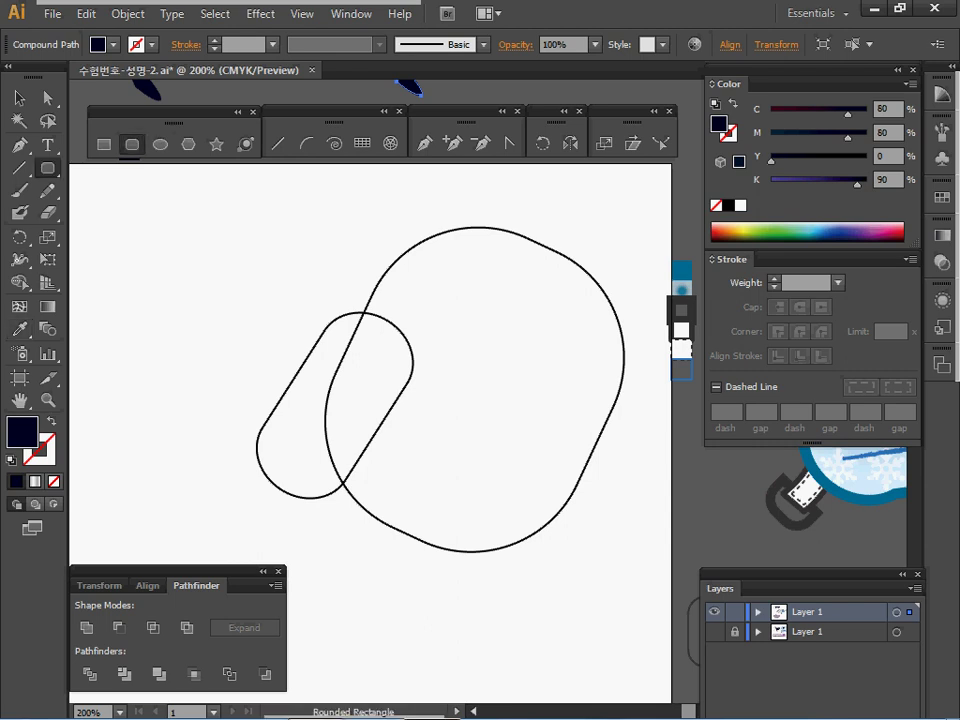
pyautogui.click(362, 357)
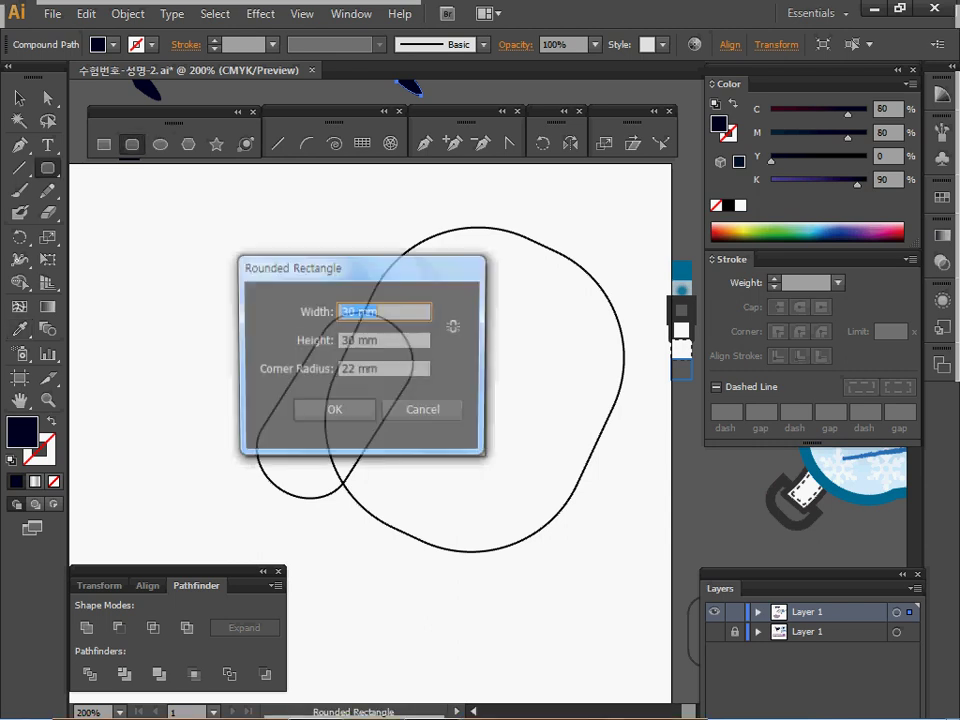
pyautogui.write('50')
pyautogui.press('Tab')
pyautogui.write('60')
pyautogui.press('Tab')
pyautogui.write('2')
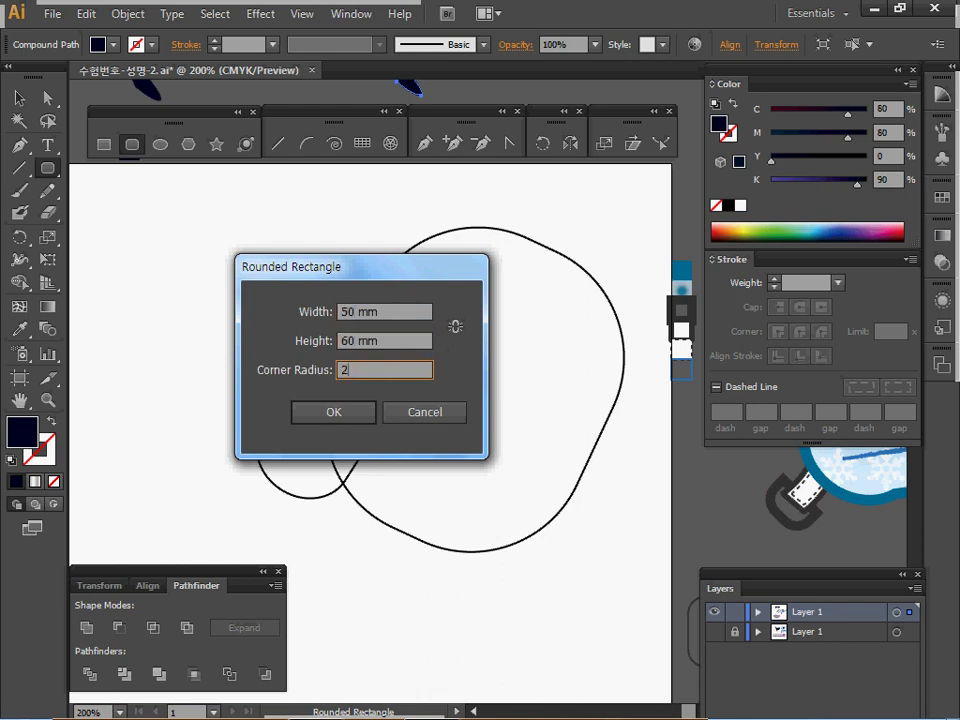
pyautogui.write('2')
pyautogui.press('Return')
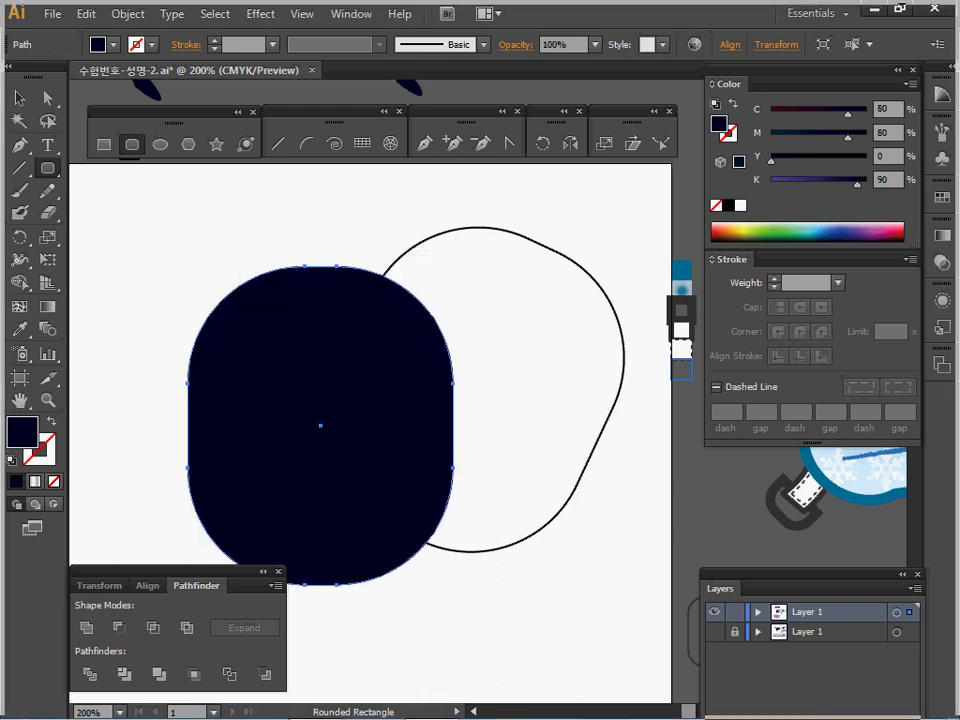
# Give the new rounded rectangle the default white fill and black stroke and rotate it by -25°.
pyautogui.press('d')
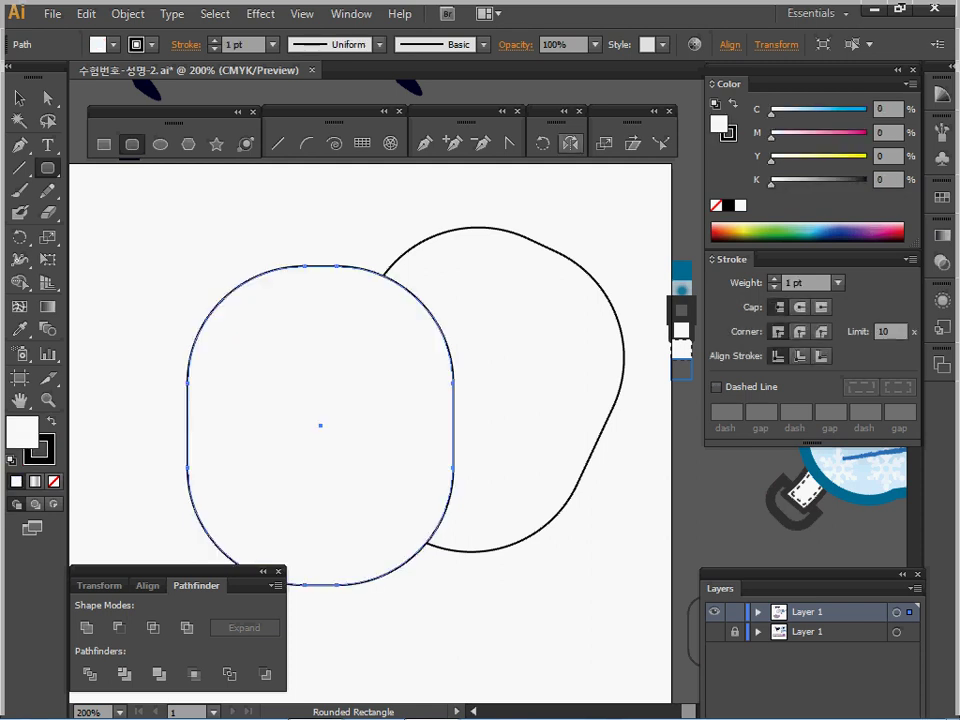
pyautogui.press('r')
pyautogui.press('Return')
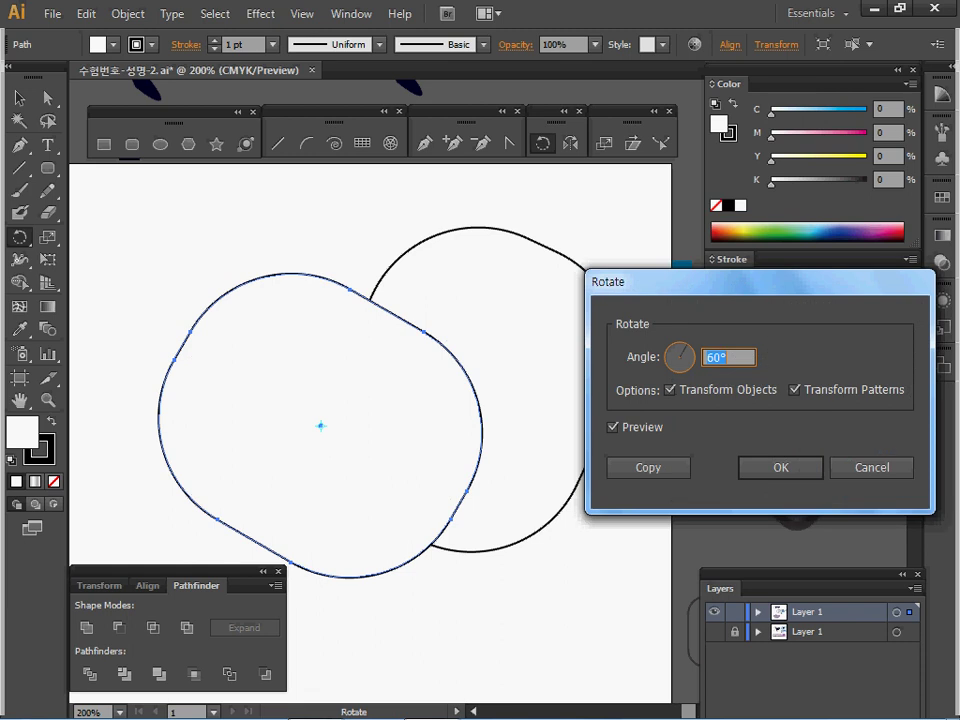
pyautogui.write('-25')
pyautogui.press('Return')
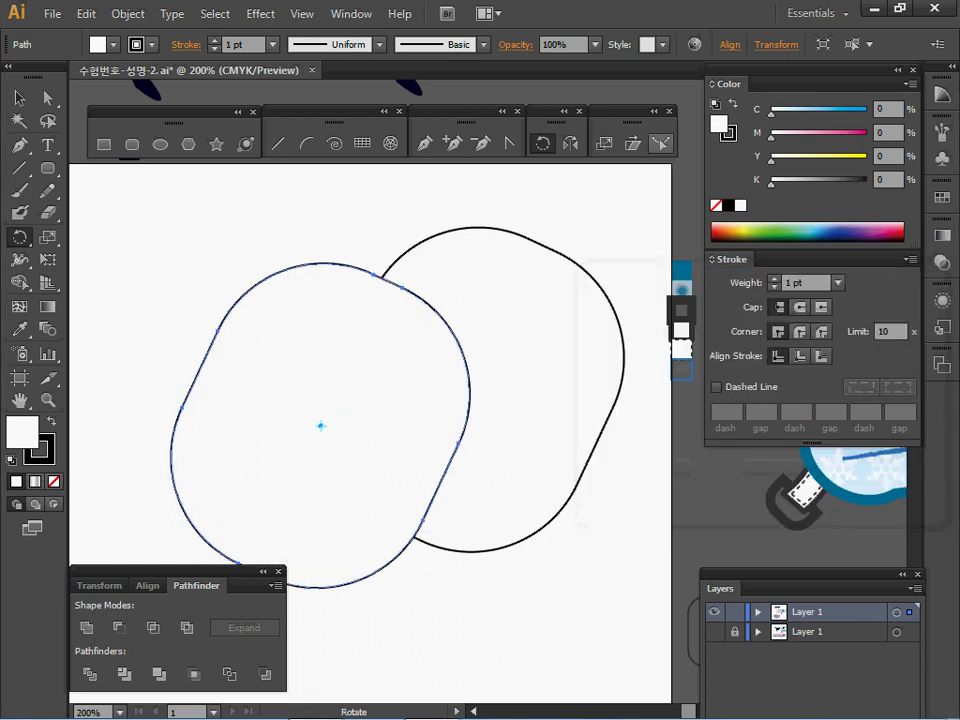
# Move the rotated rounded rectangle onto the larger outline and delete it.
pyautogui.press('v')
pyautogui.moveTo(320, 426); pyautogui.dragTo(476, 390)
pyautogui.press('r')
pyautogui.press('Delete')
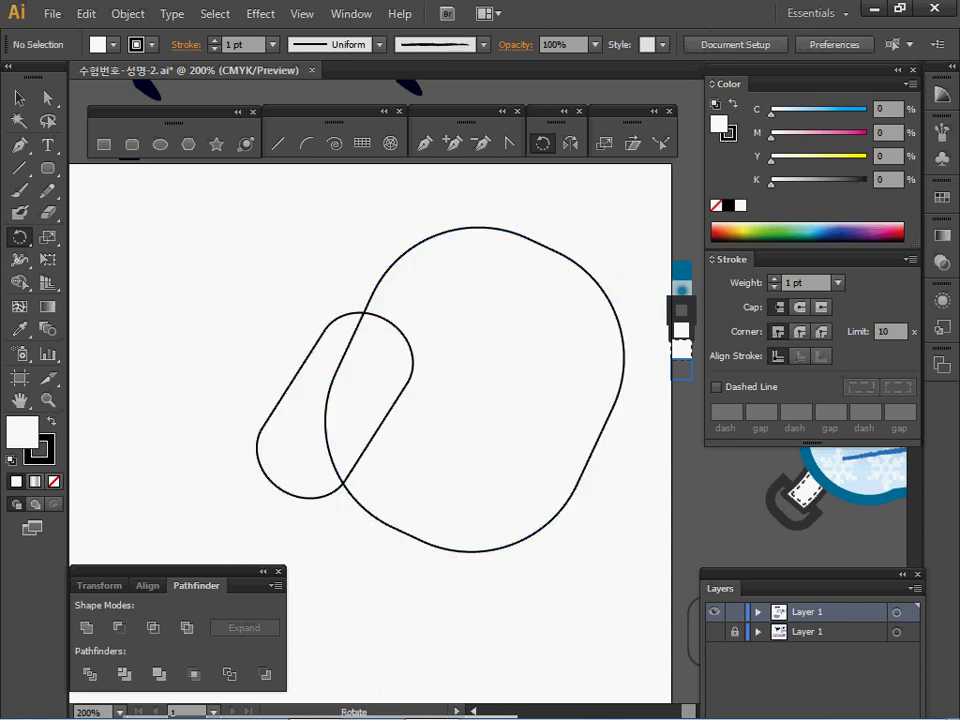
# Select the two overlapping rounded outlines and subtract the smaller one from the larger one with Minus Front.
pyautogui.moveTo(262, 286); pyautogui.dragTo(300, 420)
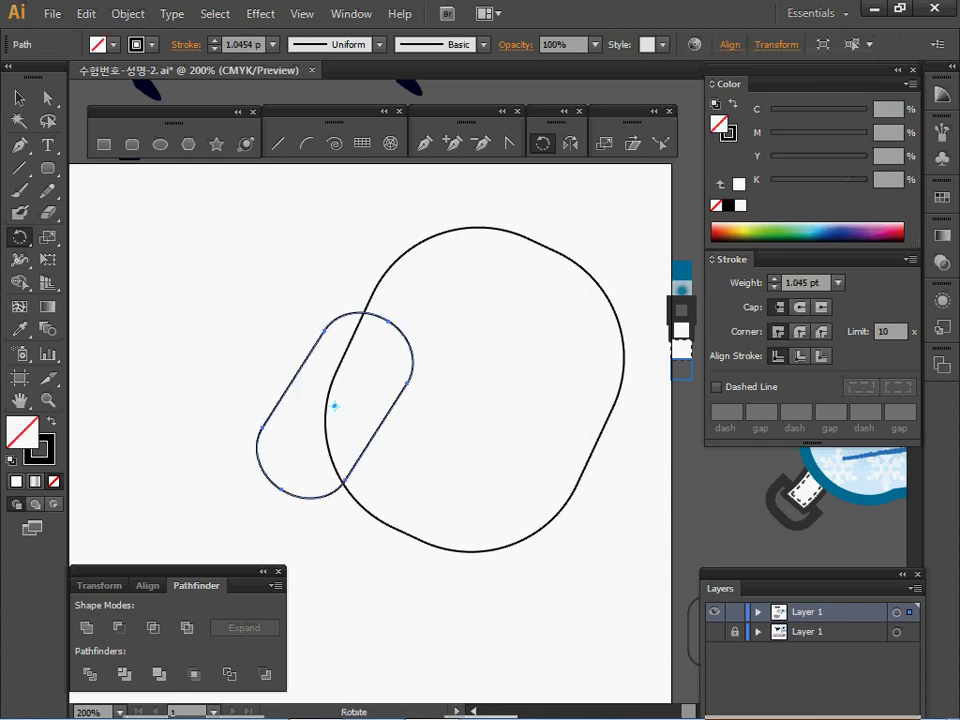
pyautogui.moveTo(420, 380); pyautogui.dragTo(334, 369)
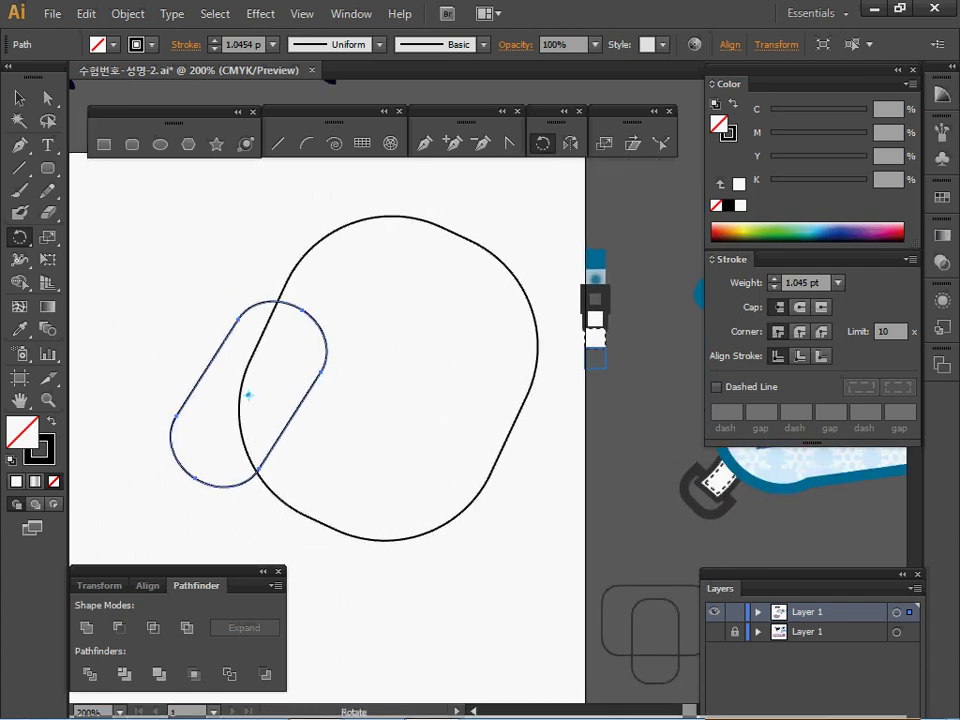
pyautogui.moveTo(189, 241); pyautogui.dragTo(322, 402)
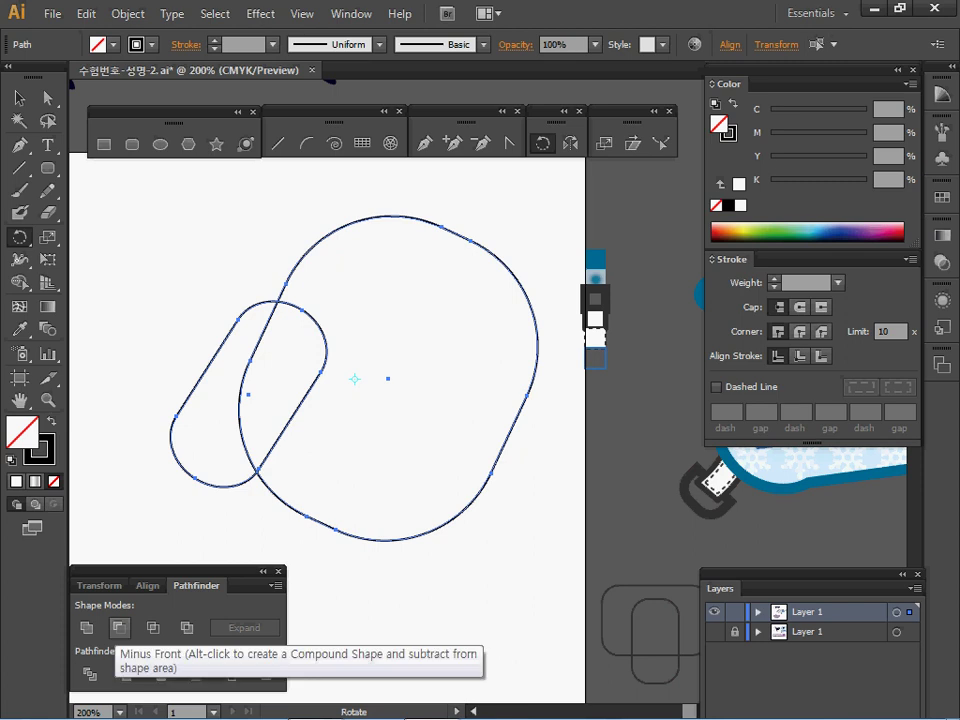
pyautogui.click(119, 627)
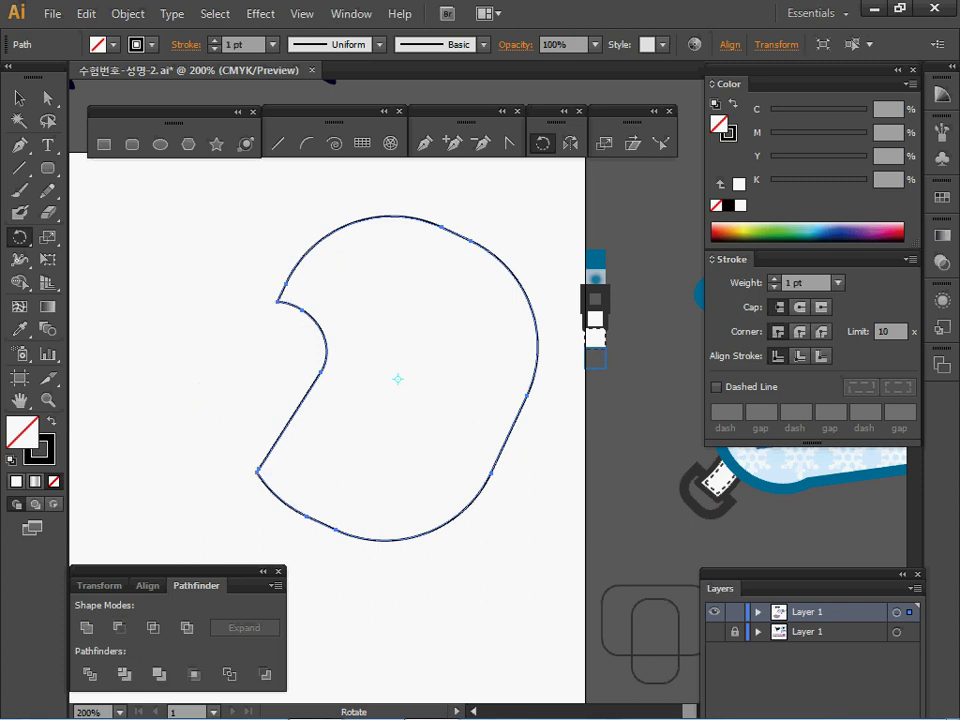
# Bring in the tilted rounded shape and the slanted line over the notched helmet outline and clear the selection.
pyautogui.press('ctrl')
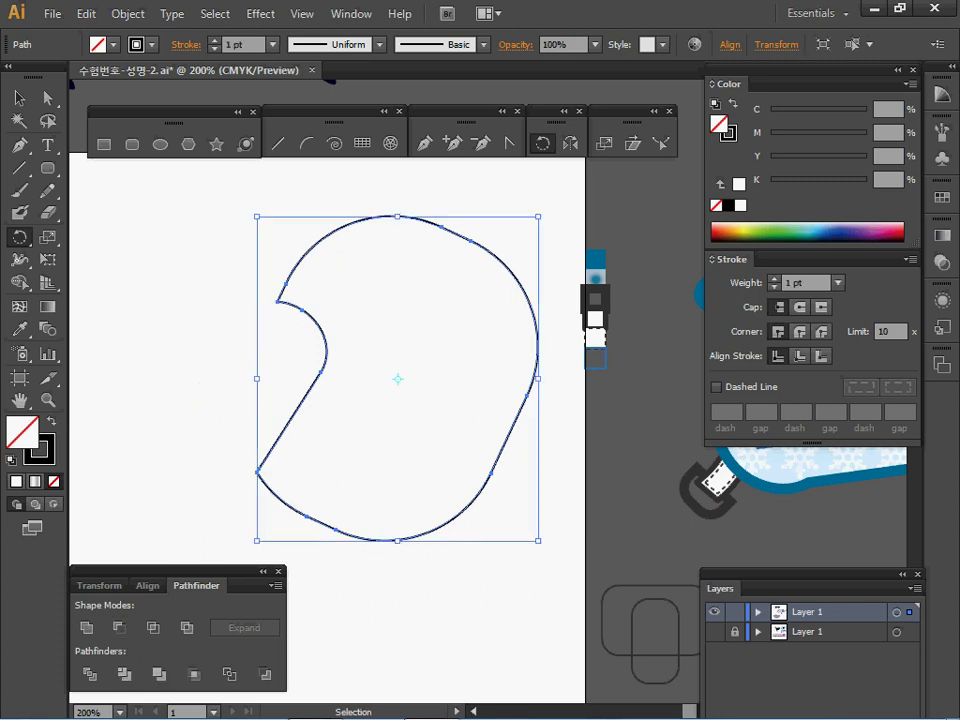
pyautogui.hotkey('ctrl', 'f')
pyautogui.hotkey('ctrl', 'shift', 'a')
pyautogui.moveTo(560, 420); pyautogui.dragTo(480, 410)
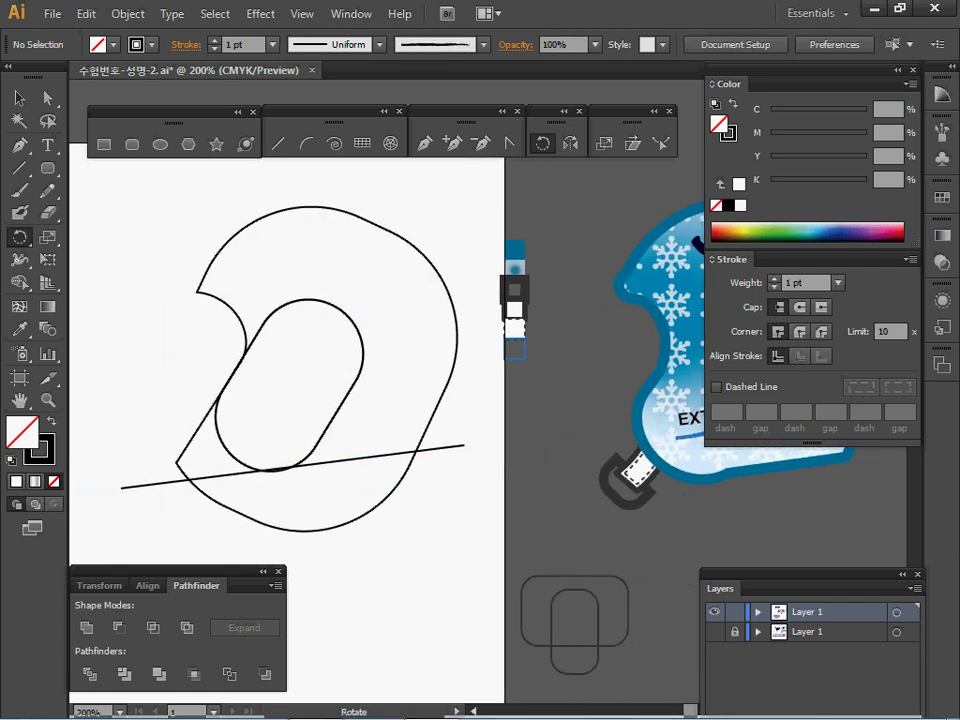
# Examine how the tilted rounded shape and the slanted line cross the notched helmet outline, selecting them in turn.
pyautogui.moveTo(286, 275); pyautogui.dragTo(326, 326)
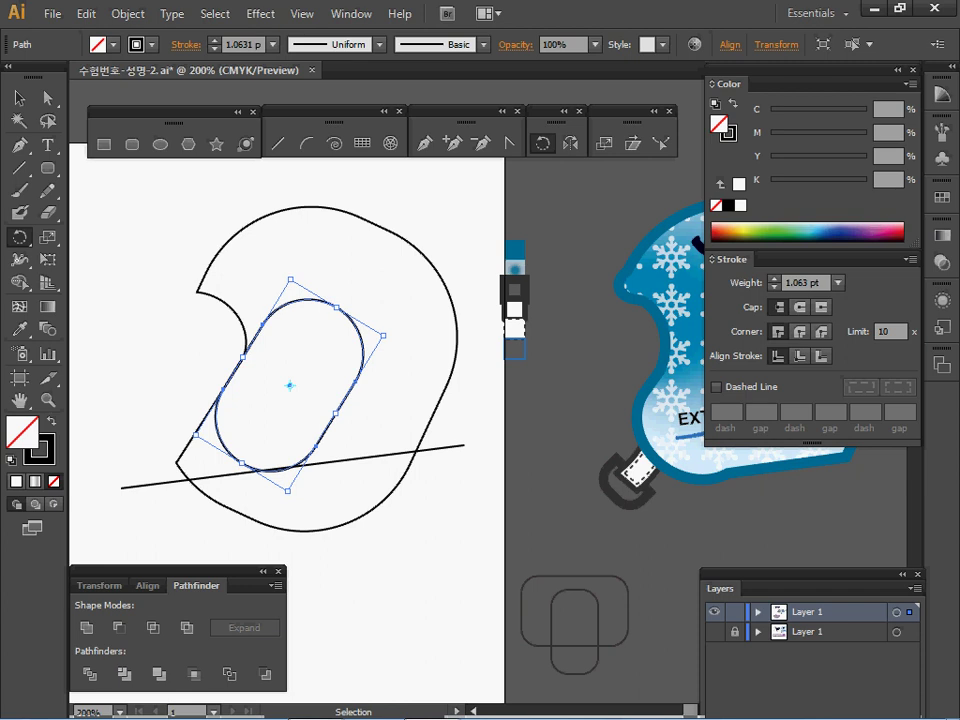
pyautogui.keyDown('ctrl'); pyautogui.click(468, 427); pyautogui.keyUp('ctrl')
pyautogui.moveTo(468, 427)
pyautogui.mouseDown()
pyautogui.moveTo(468, 390)
pyautogui.moveTo(478, 427)
pyautogui.moveTo(446, 428)
pyautogui.mouseUp()
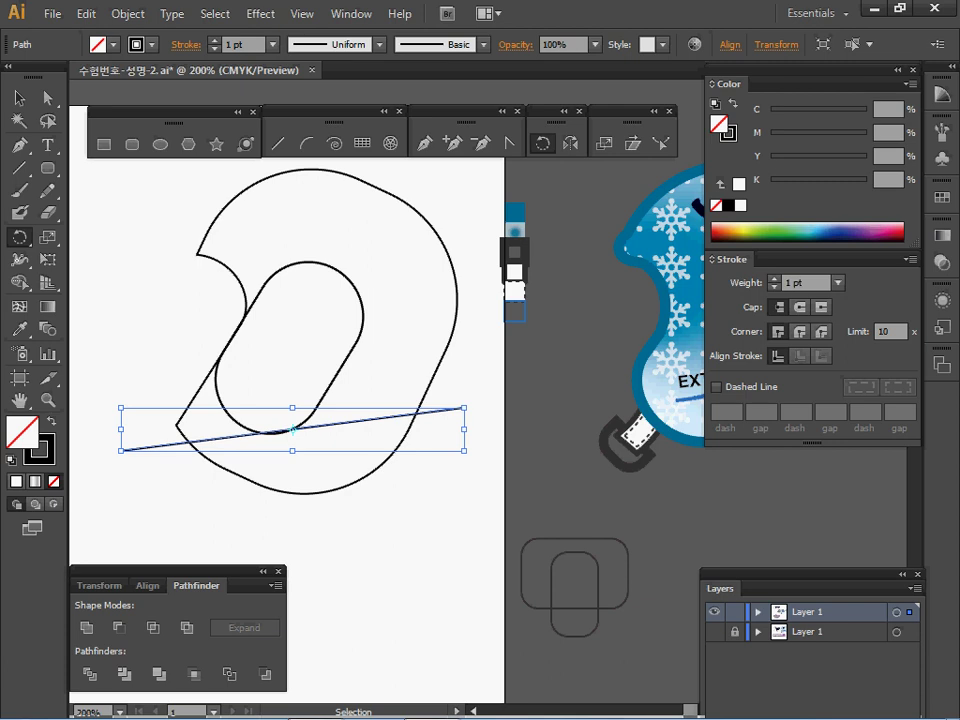
pyautogui.keyDown('ctrl'); pyautogui.click(335, 440); pyautogui.keyUp('ctrl')
pyautogui.moveTo(335, 440); pyautogui.dragTo(251, 513)
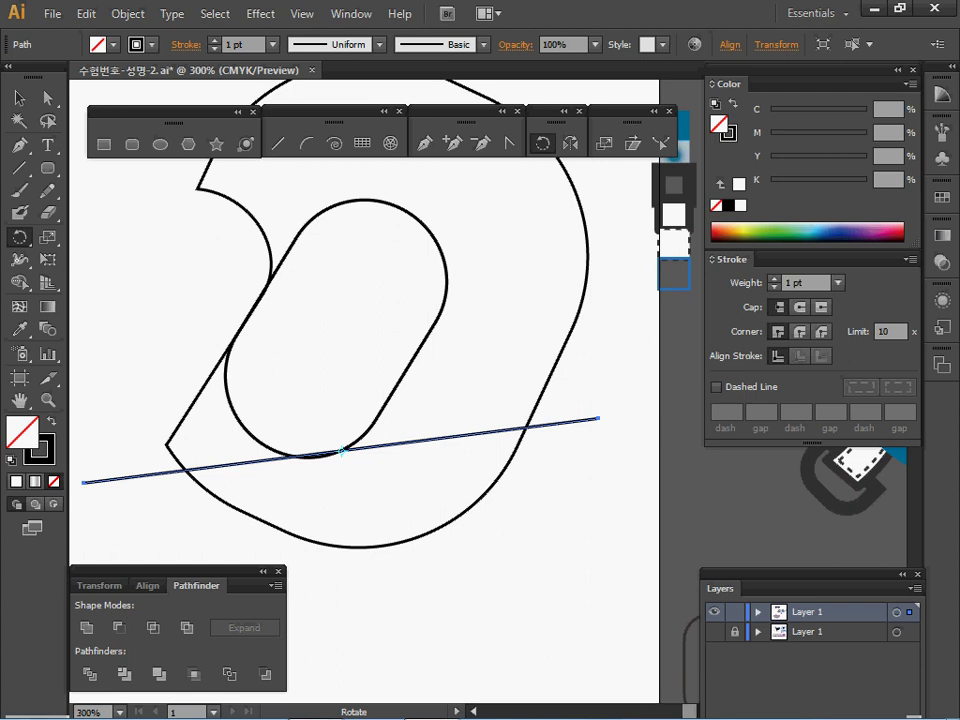
pyautogui.press('v')
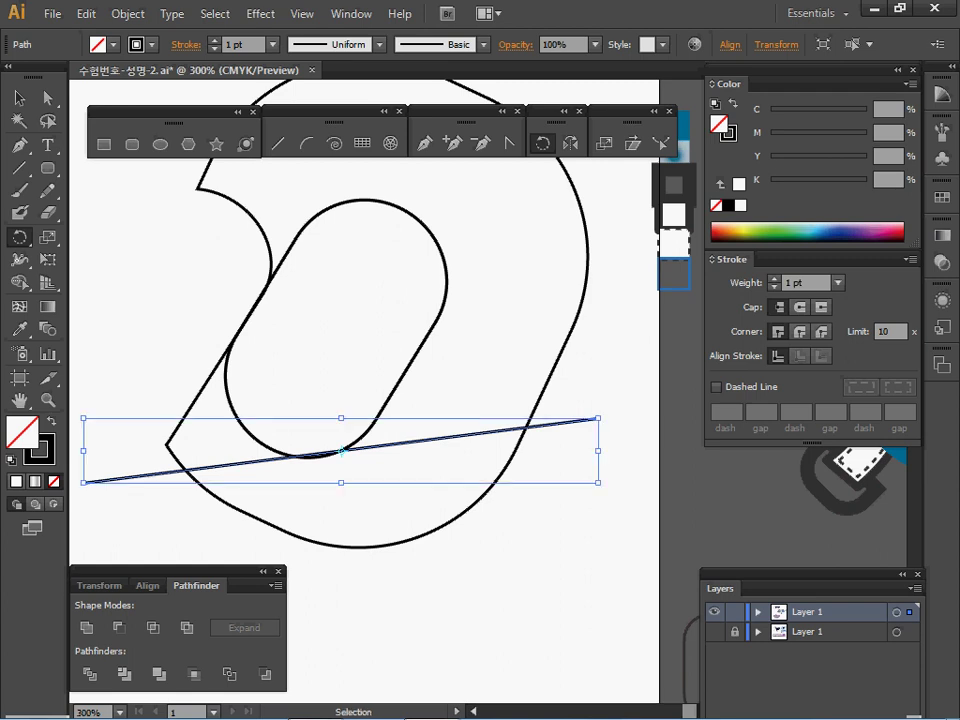
pyautogui.hotkey('ctrl', 'shift', 'a')
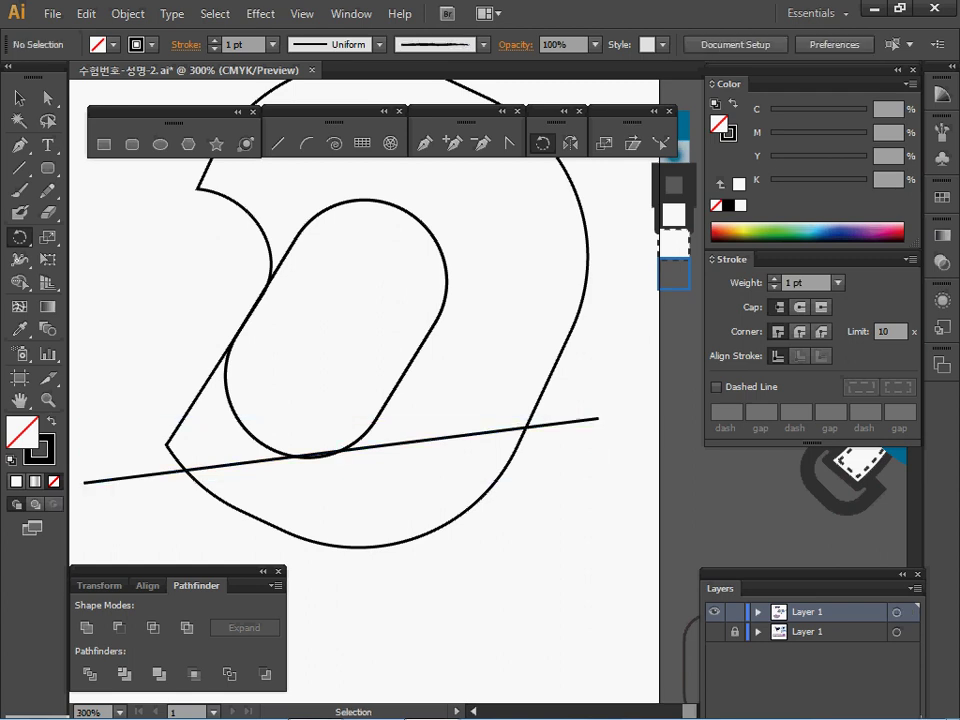
pyautogui.moveTo(219, 299); pyautogui.dragTo(272, 337)
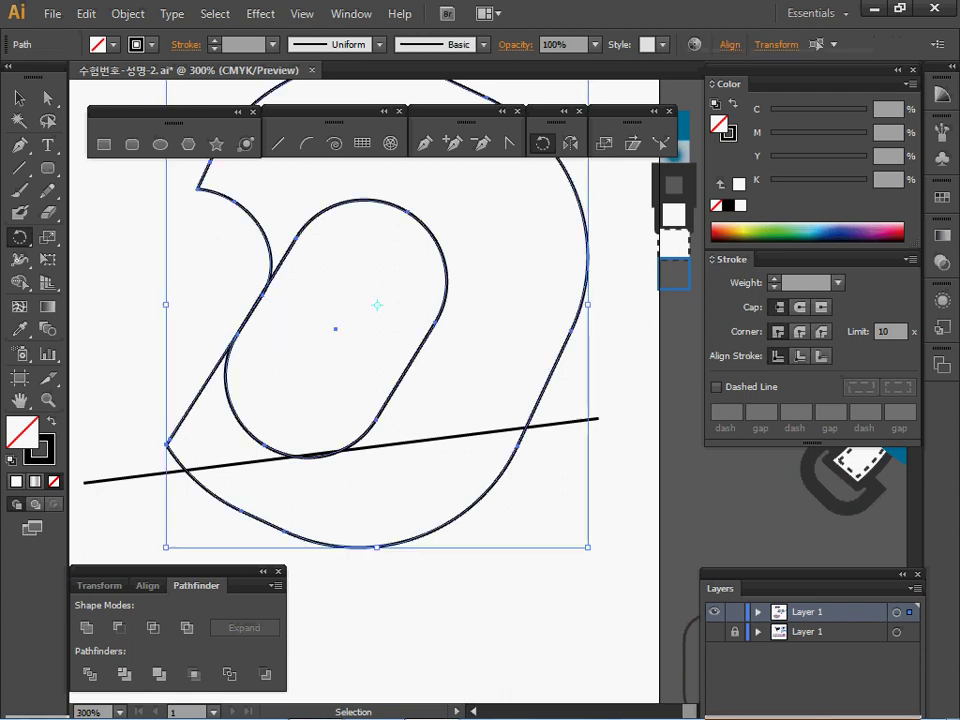
pyautogui.keyDown('ctrl'); pyautogui.click(574, 392); pyautogui.keyUp('ctrl')
pyautogui.moveTo(574, 392); pyautogui.dragTo(619, 449)
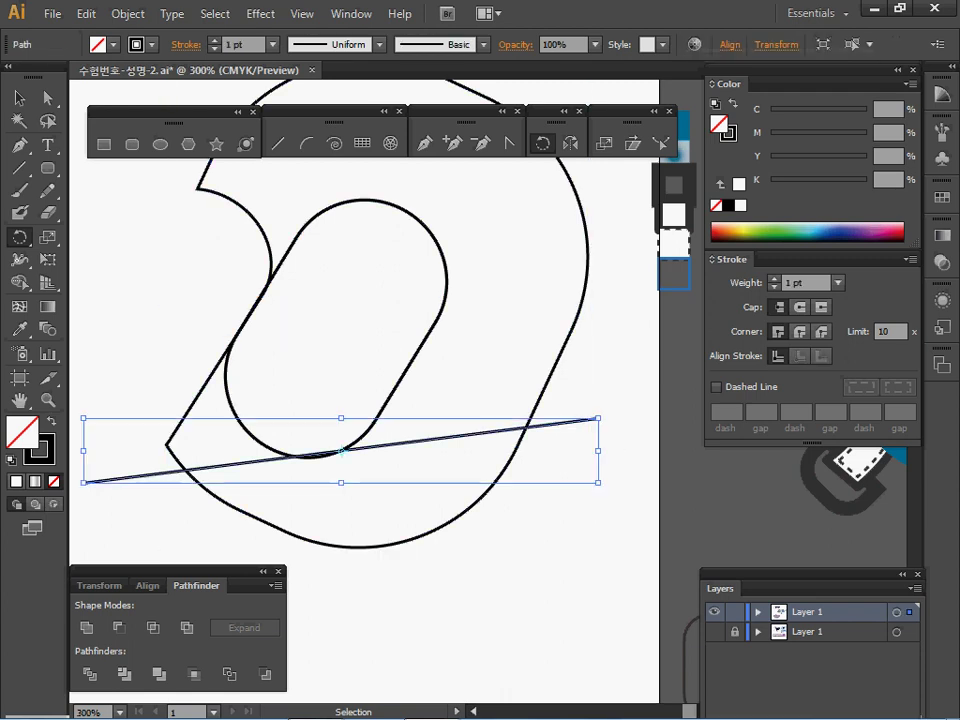
# Divide the notched outline, tilted rounded shape and slanted line with Pathfinder, and apply the default white fill and black stroke.
pyautogui.hotkey('ctrl', '-')
pyautogui.moveTo(453, 387); pyautogui.dragTo(320, 450)
pyautogui.moveTo(167, 214); pyautogui.dragTo(354, 489)
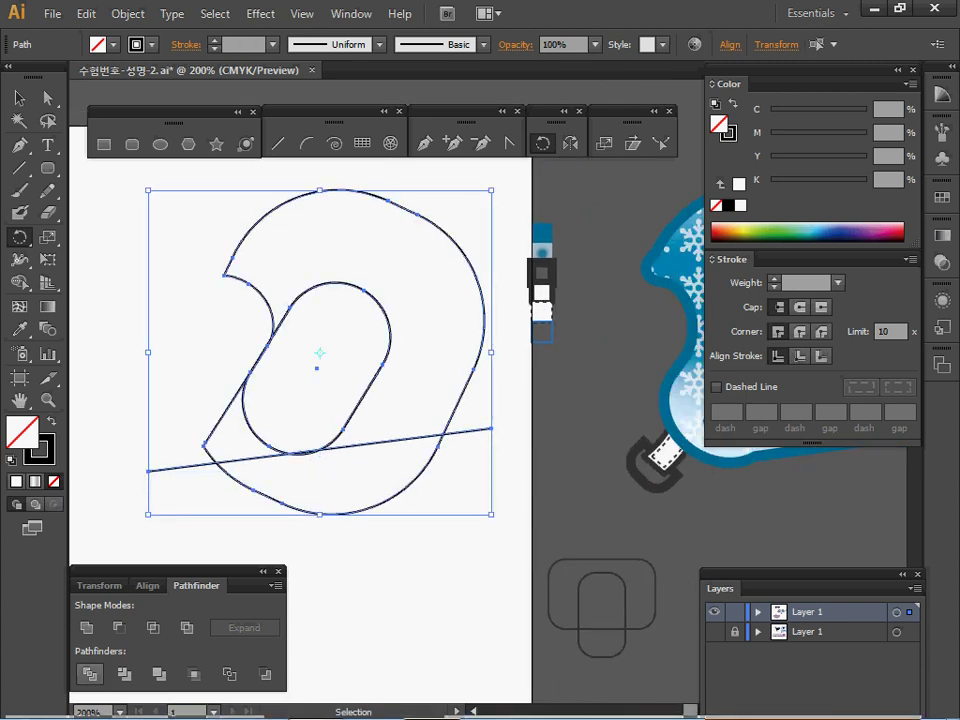
pyautogui.click(90, 674)
pyautogui.press('r')
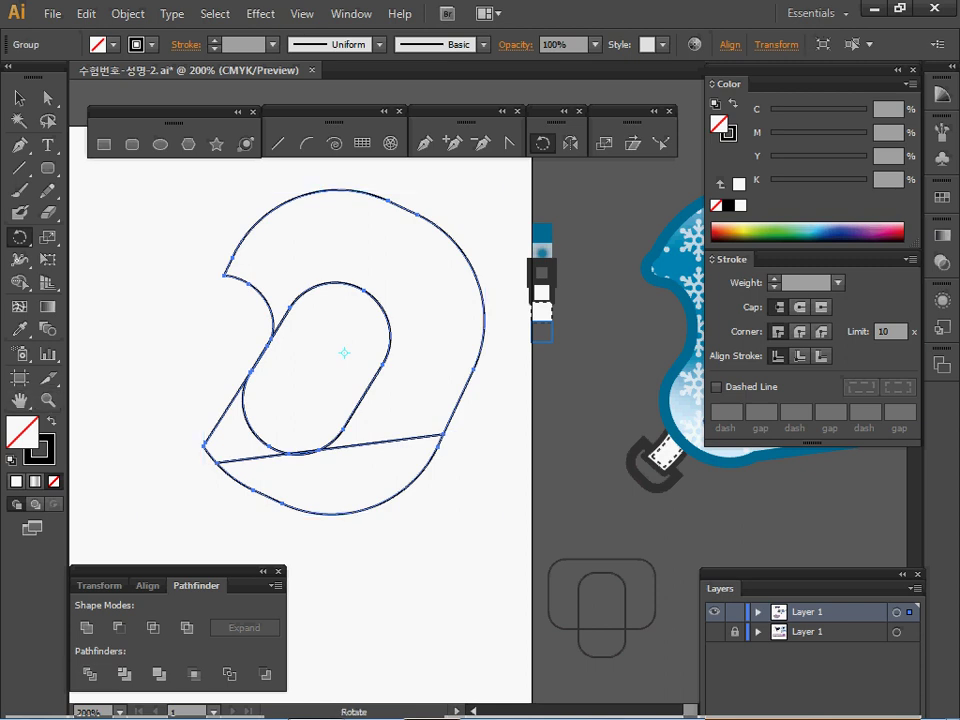
pyautogui.click(11, 460)
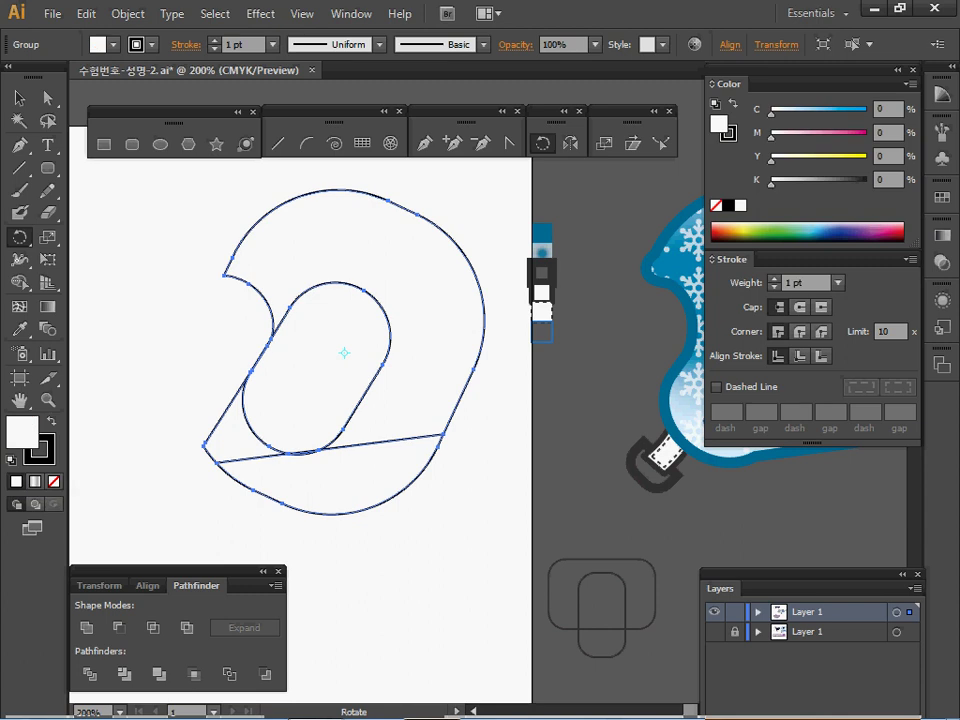
# Isolate the divided group and delete the pieces below the slanted line and outside the tilted rounded shape's lower edge.
pyautogui.press('v')
pyautogui.doubleClick(430, 340)
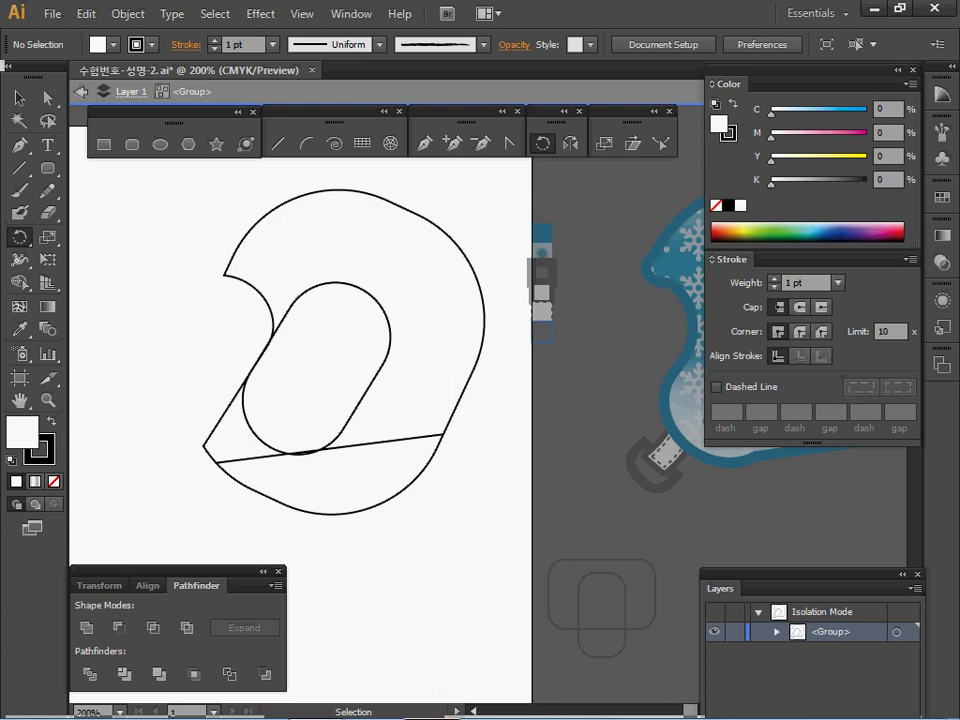
pyautogui.moveTo(176, 448); pyautogui.dragTo(231, 510)
pyautogui.press('r')
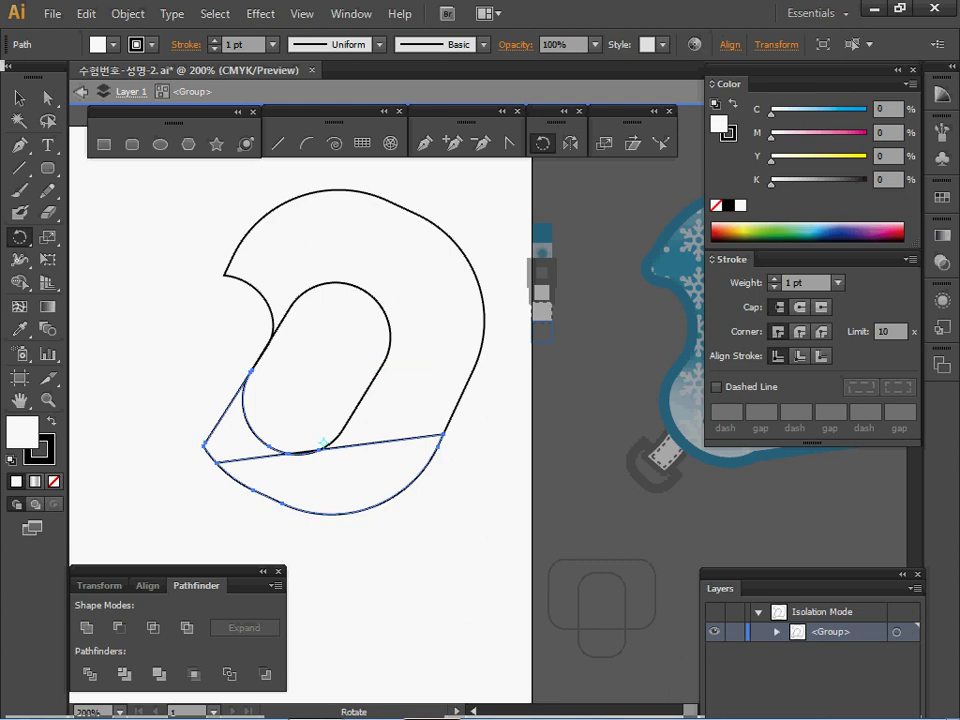
pyautogui.press('Delete')
# Select all remaining pieces in the isolated group and unite them into a single helmet outline.
pyautogui.press('v')
pyautogui.hotkey('ctrl', 'a')
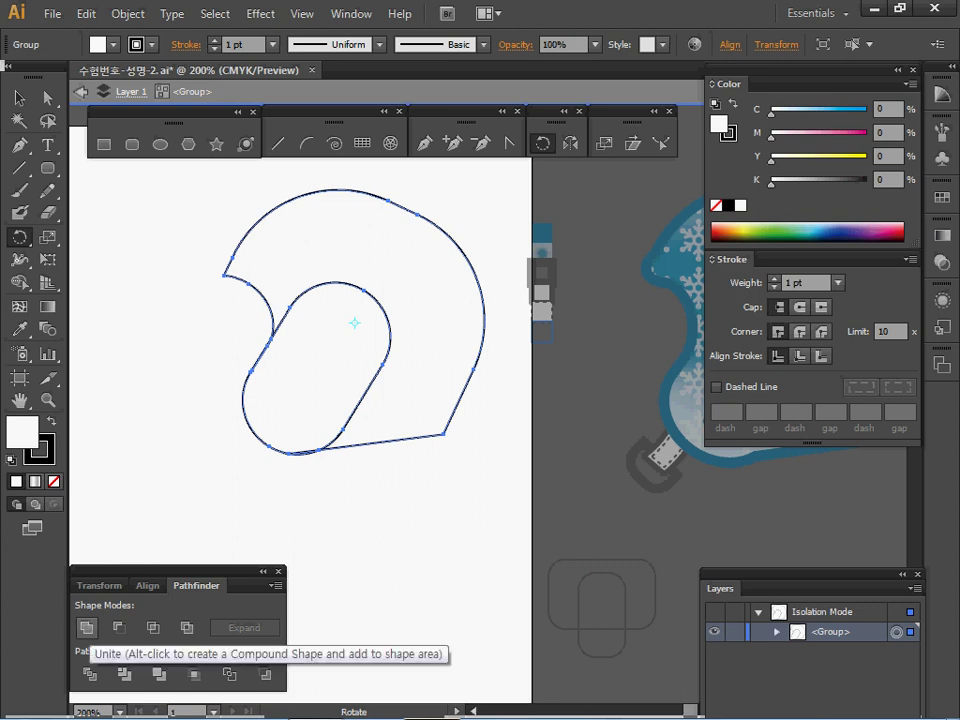
pyautogui.click(87, 627)
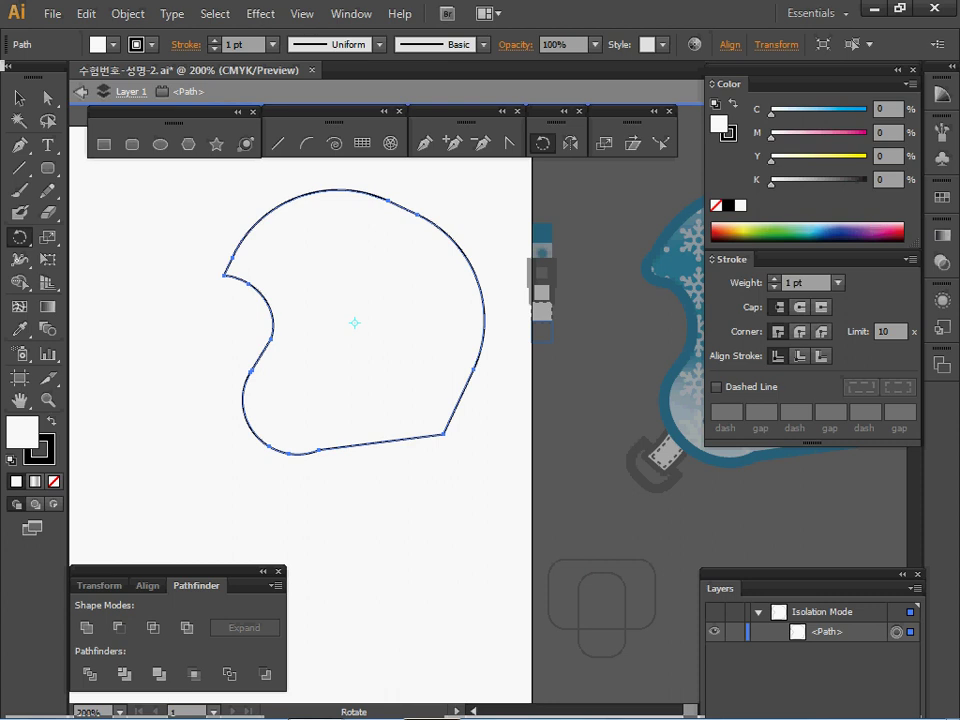
# Round the sharp front corner of the helmet outline into a smooth curve with the Convert Anchor Point tool and leave isolation mode.
pyautogui.hotkey('ctrl', '=')
pyautogui.hotkey('ctrl', '=')
pyautogui.hotkey('ctrl', '=')
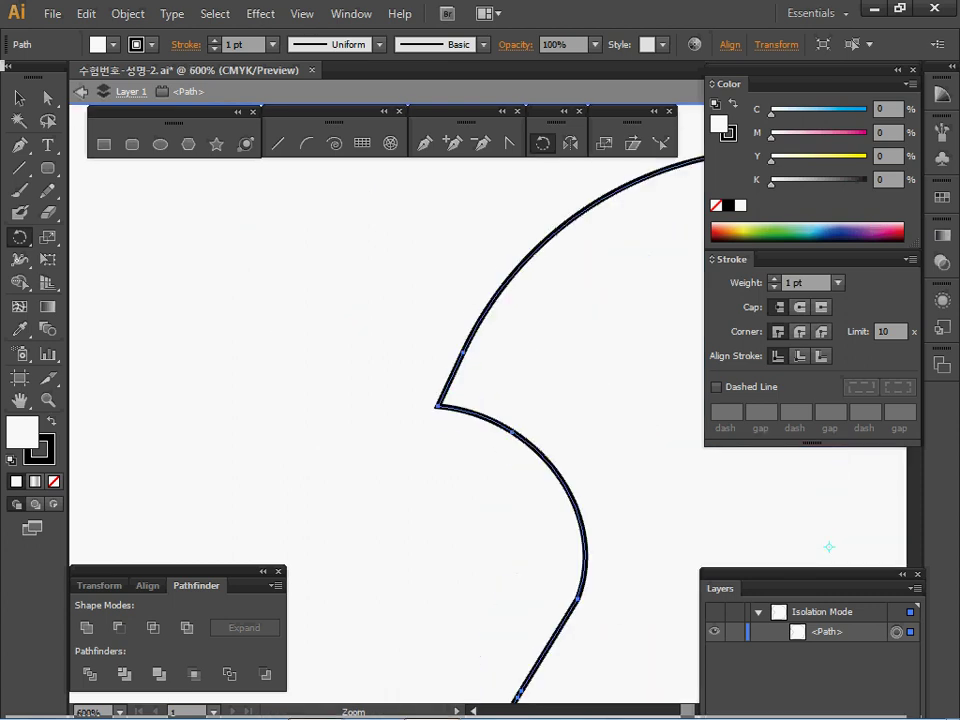
pyautogui.moveTo(831, 549); pyautogui.dragTo(607, 497)
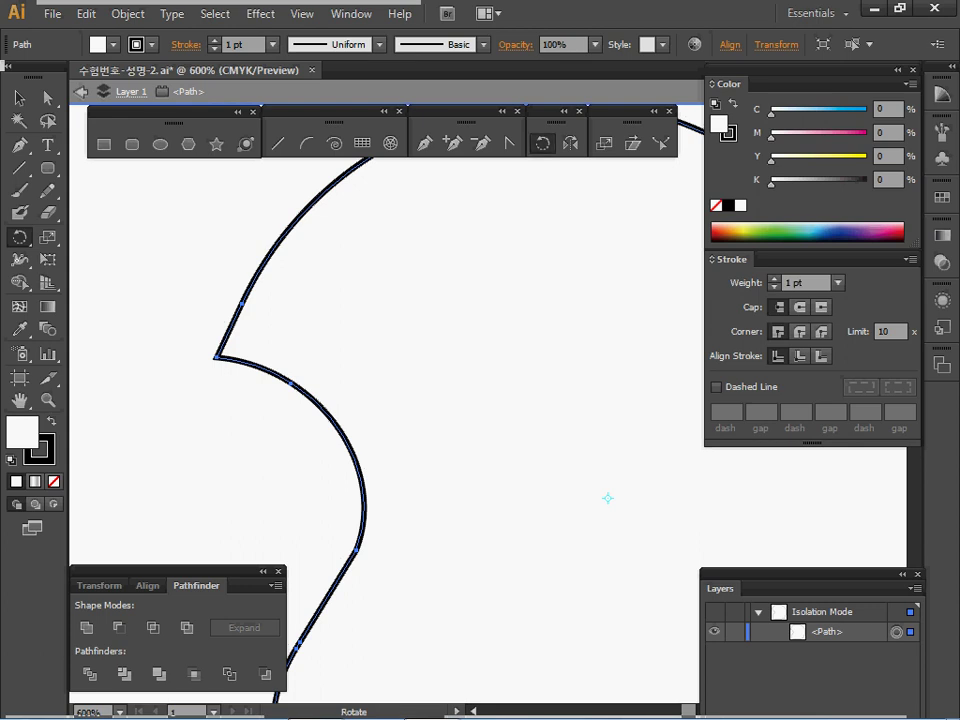
pyautogui.hotkey('shift', 'c')
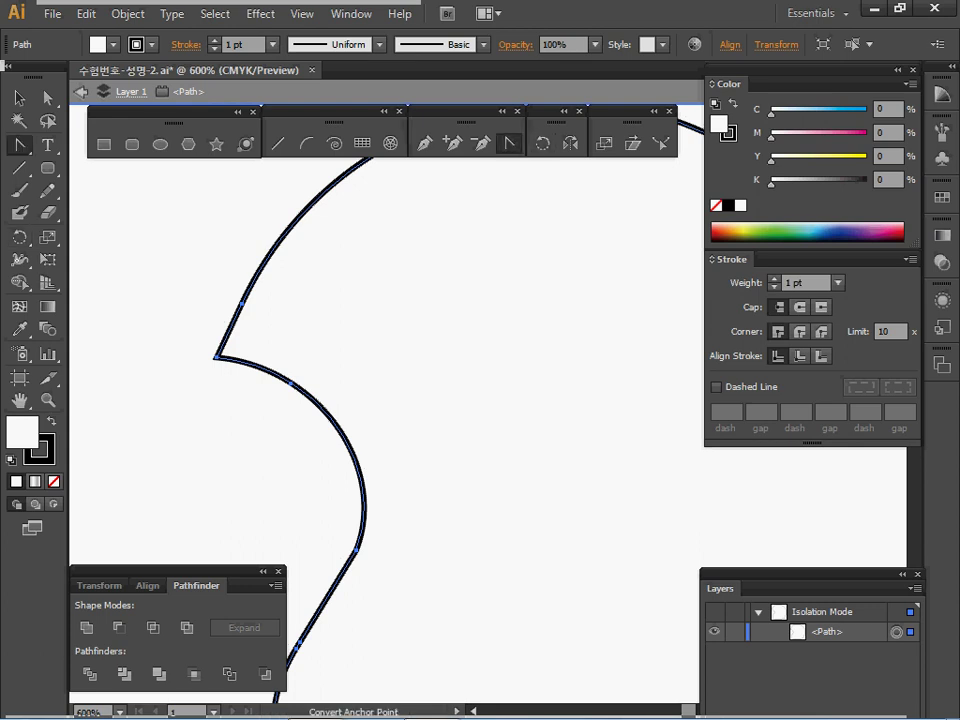
pyautogui.moveTo(216, 357); pyautogui.dragTo(227, 376)
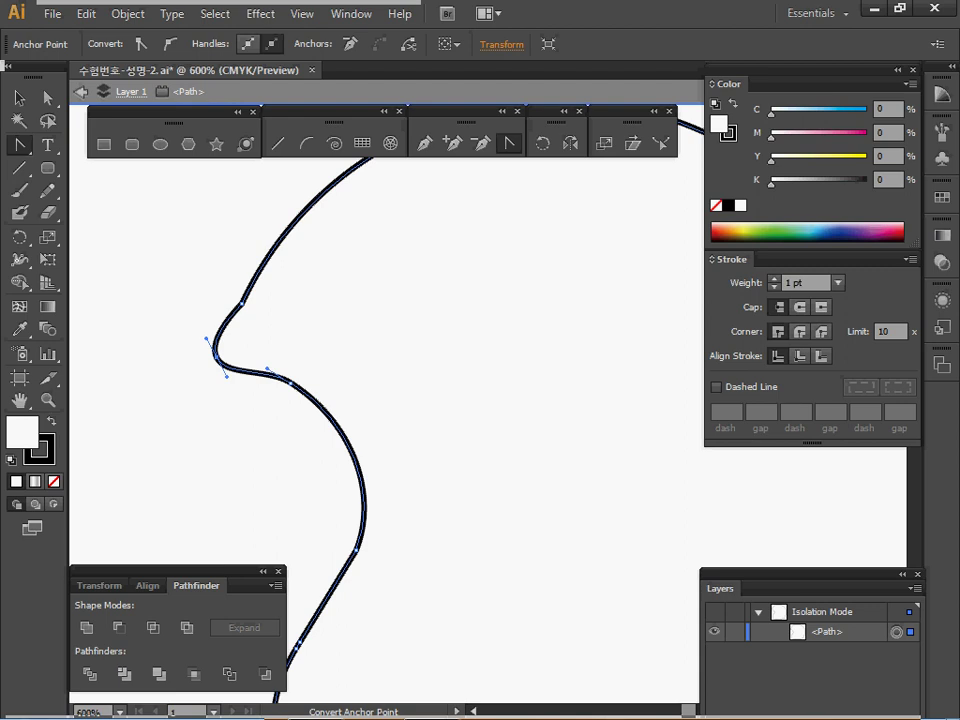
pyautogui.keyDown('ctrl'); pyautogui.keyDown('alt'); pyautogui.click(406, 378); pyautogui.keyUp('alt'); pyautogui.keyUp('ctrl')
pyautogui.keyDown('ctrl'); pyautogui.keyDown('alt'); pyautogui.click(455, 378); pyautogui.keyUp('alt'); pyautogui.keyUp('ctrl')
pyautogui.moveTo(465, 380); pyautogui.dragTo(245, 363)
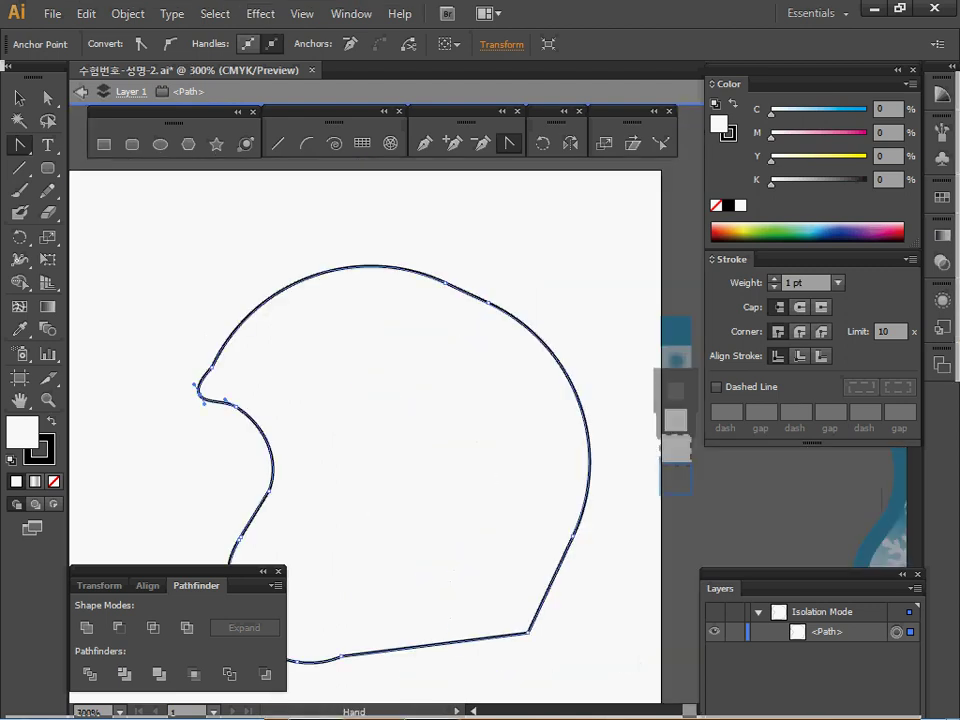
pyautogui.keyDown('ctrl'); pyautogui.keyDown('alt'); pyautogui.click(400, 371); pyautogui.keyUp('alt'); pyautogui.keyUp('ctrl')
pyautogui.moveTo(410, 380); pyautogui.dragTo(331, 307)
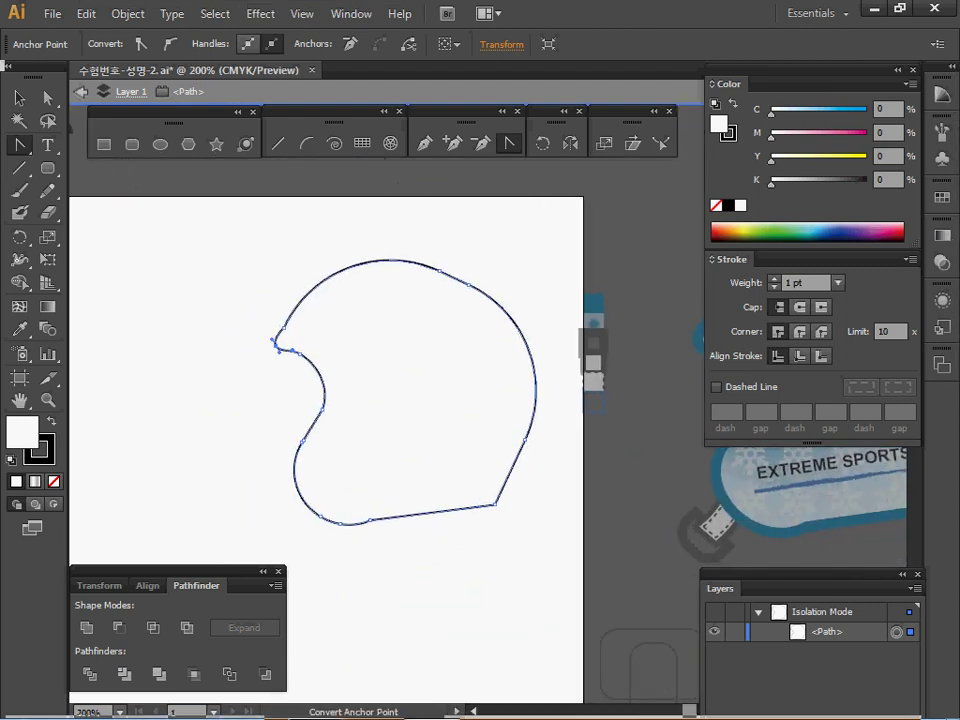
pyautogui.press('Escape')
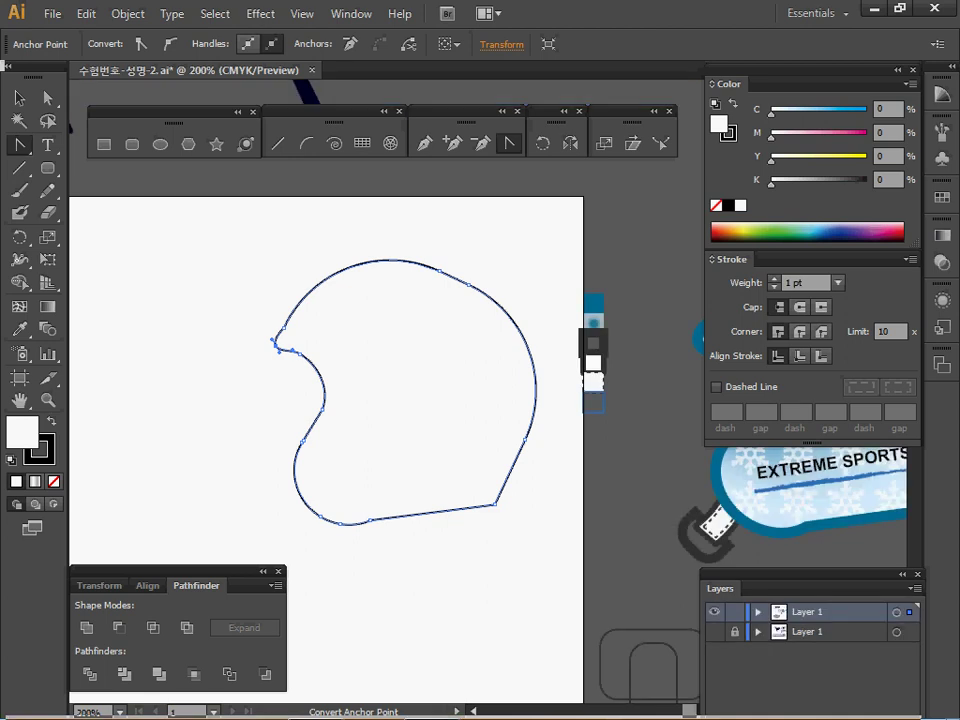
# Offset the helmet outline outward by 2 mm with mitered joins.
pyautogui.click(128, 14)
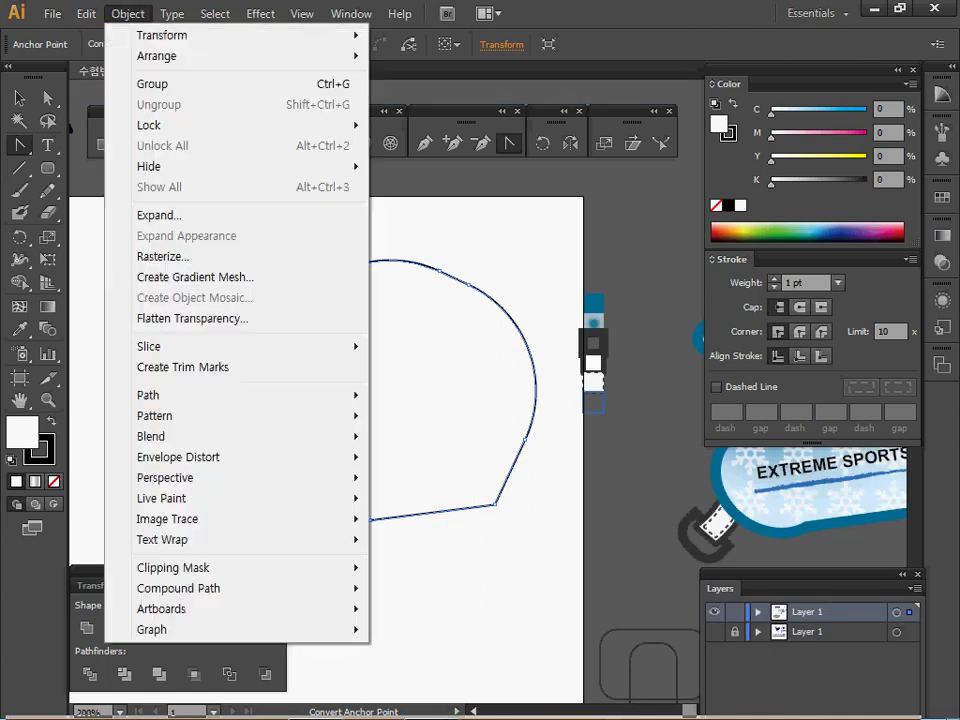
pyautogui.moveTo(200, 346)
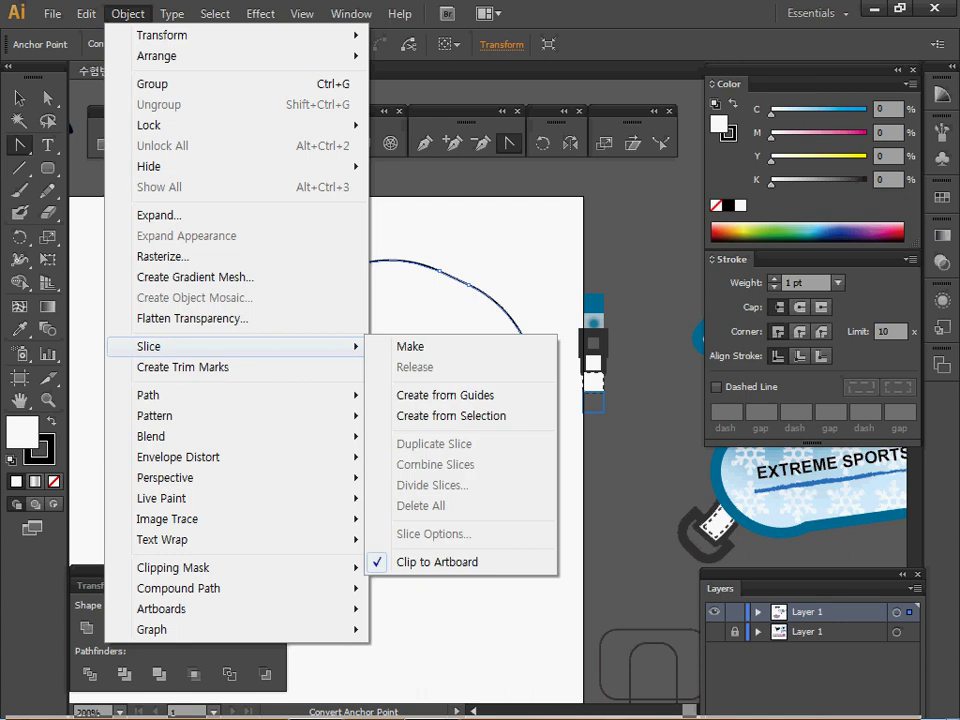
pyautogui.moveTo(148, 395)
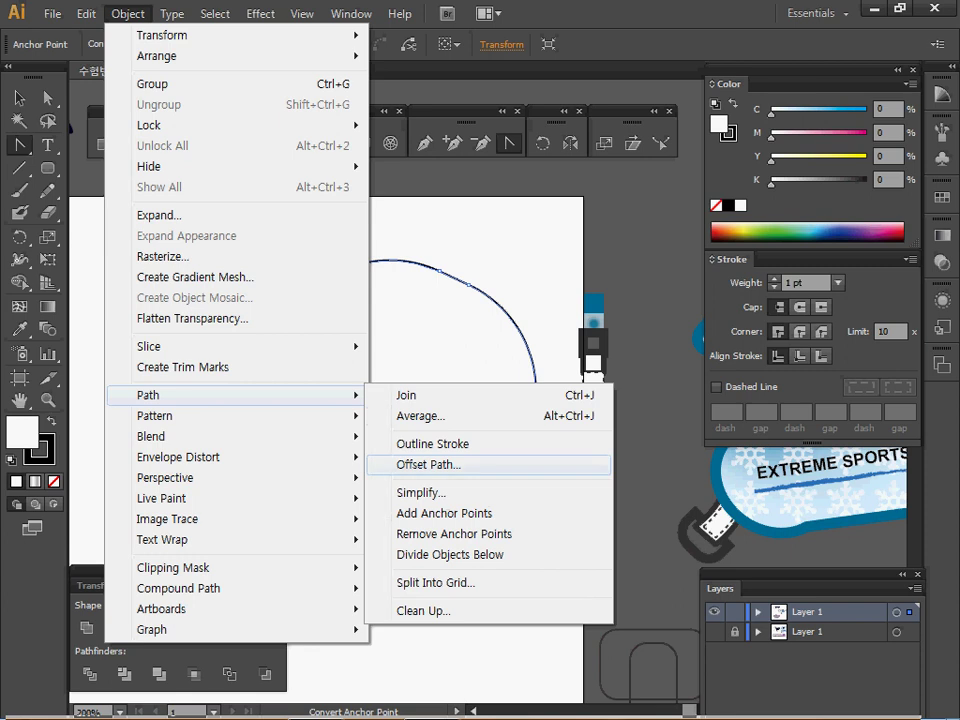
pyautogui.click(428, 464)
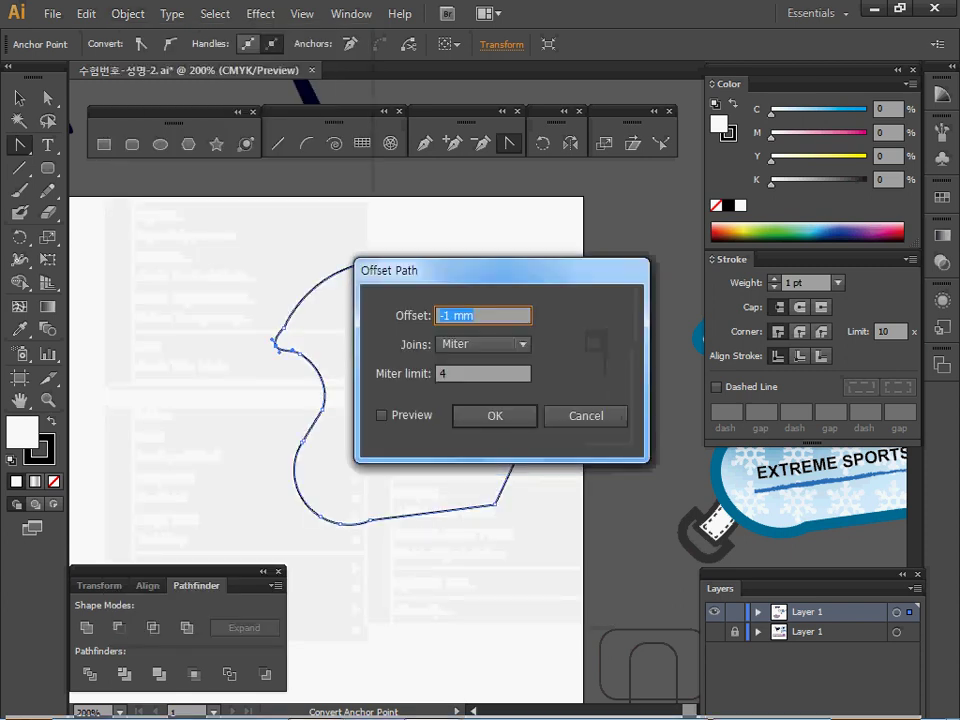
pyautogui.write('2')
pyautogui.press('Return')
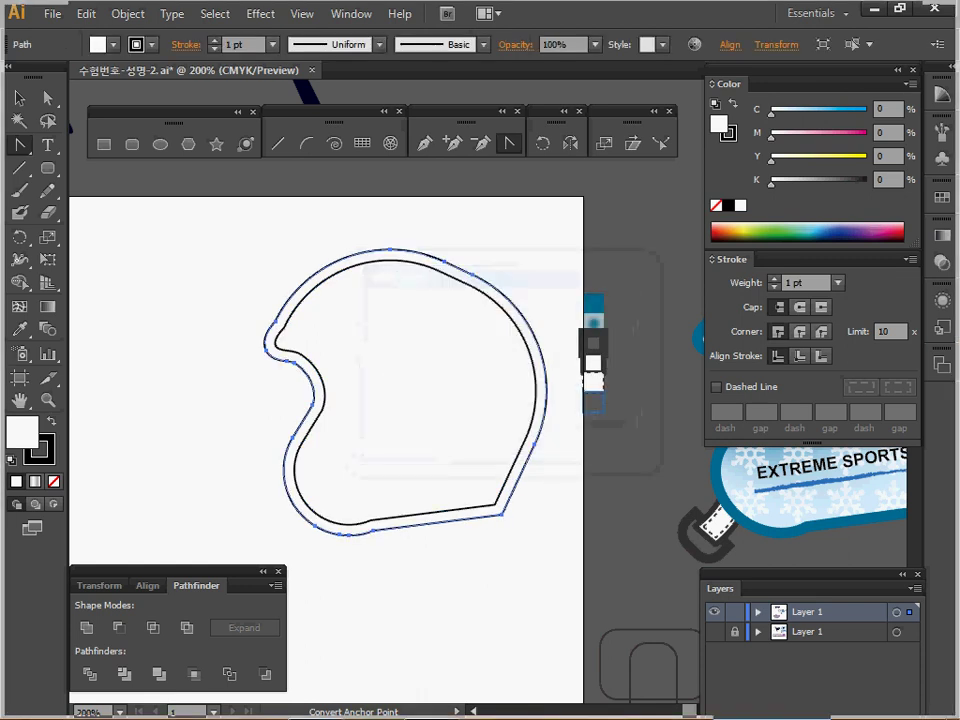
# Fill the outer helmet outline with the dark teal sample (C 90, K 50) without a stroke, using the Eyedropper.
pyautogui.press('space')
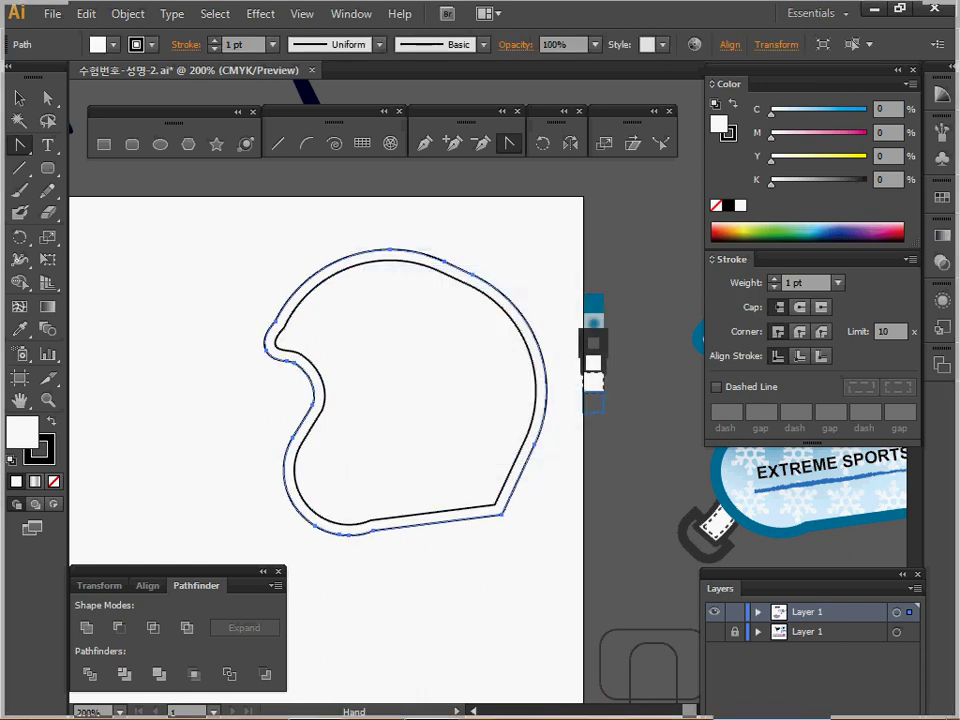
pyautogui.moveTo(548, 389); pyautogui.dragTo(424, 416)
pyautogui.press('space')
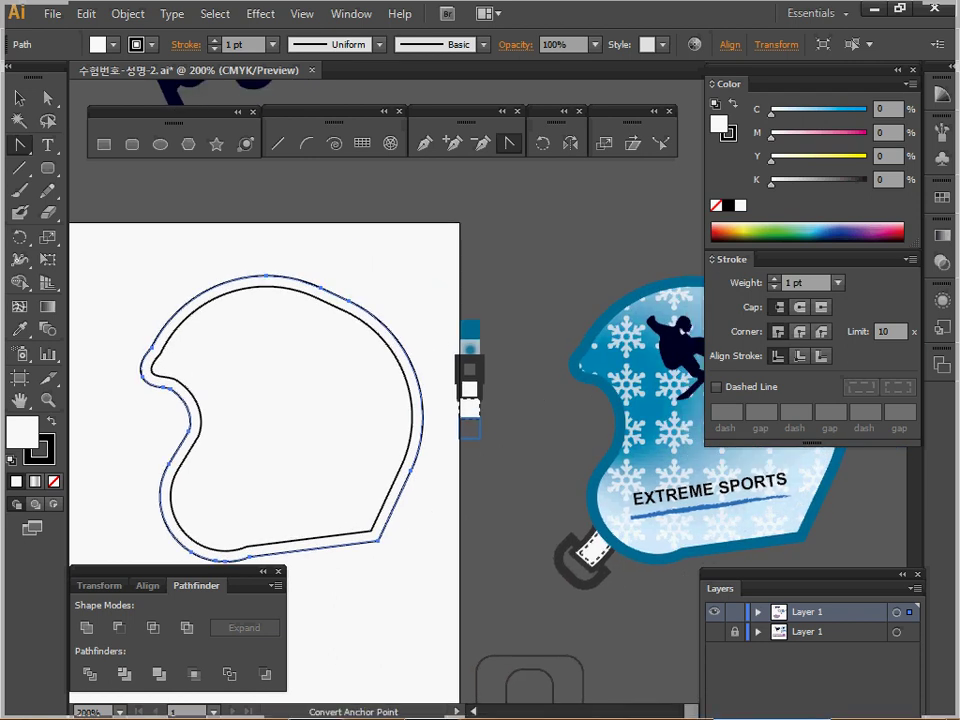
pyautogui.press('i')
pyautogui.click(470, 330)
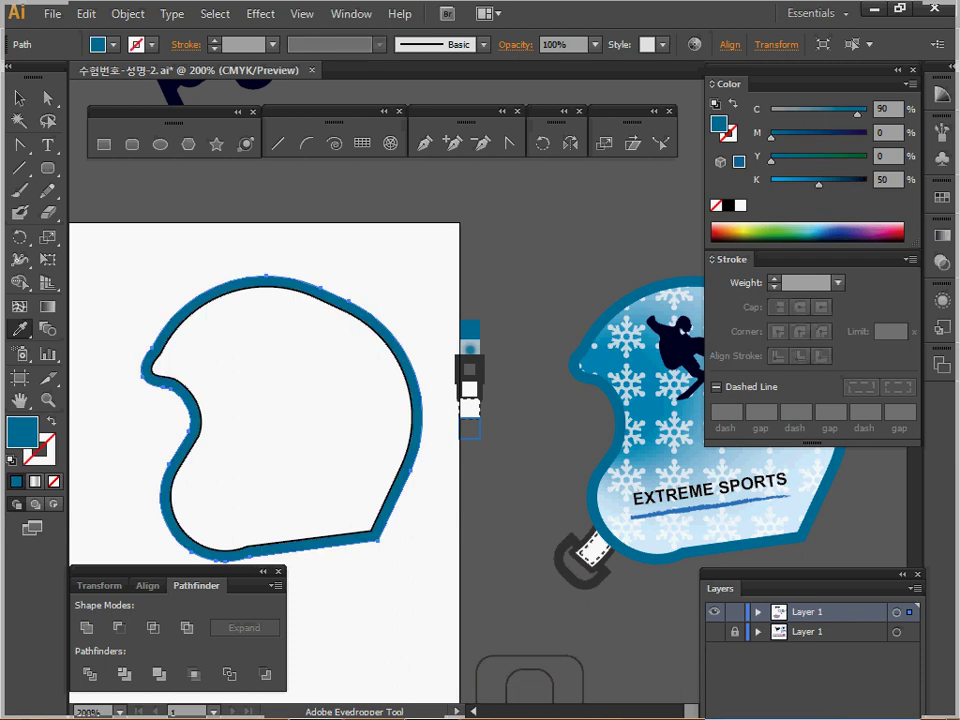
# Apply the blue radial gradient sample to the inner helmet shape with the Eyedropper and inspect its two colour stops.
pyautogui.keyDown('ctrl'); pyautogui.click(350, 385); pyautogui.keyUp('ctrl')
pyautogui.press('i')
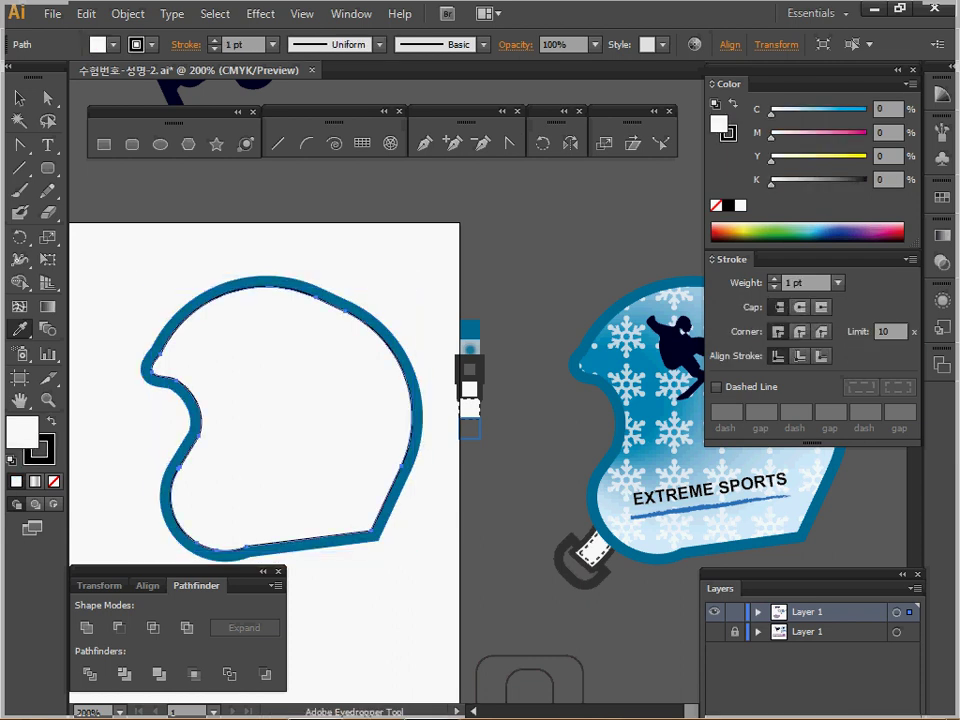
pyautogui.click(470, 349)
pyautogui.moveTo(470, 349); pyautogui.dragTo(520, 309)
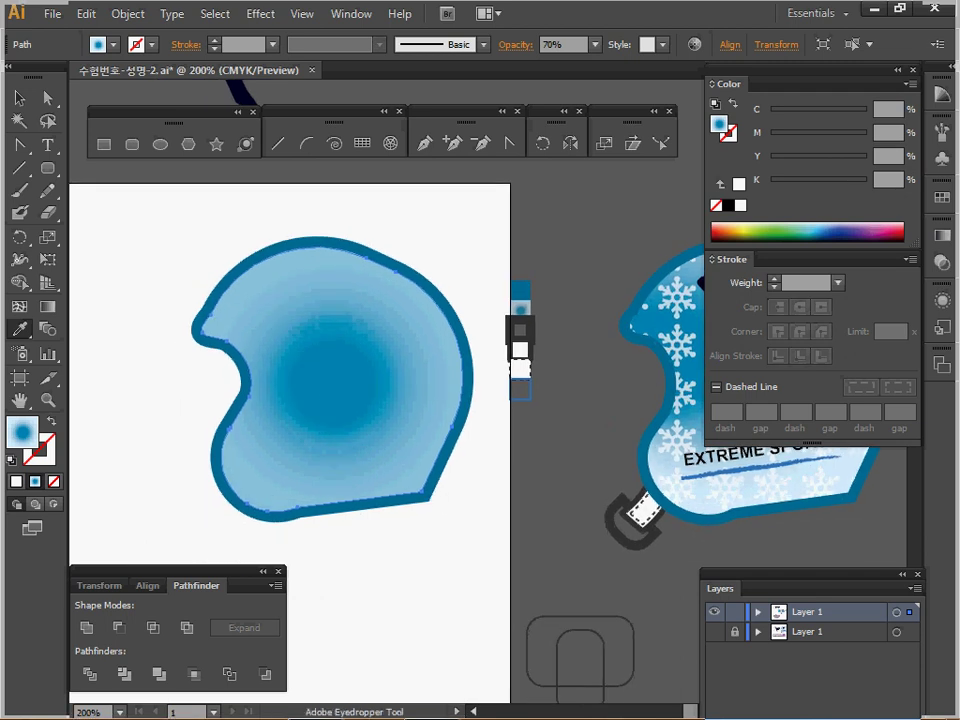
pyautogui.click(942, 235)
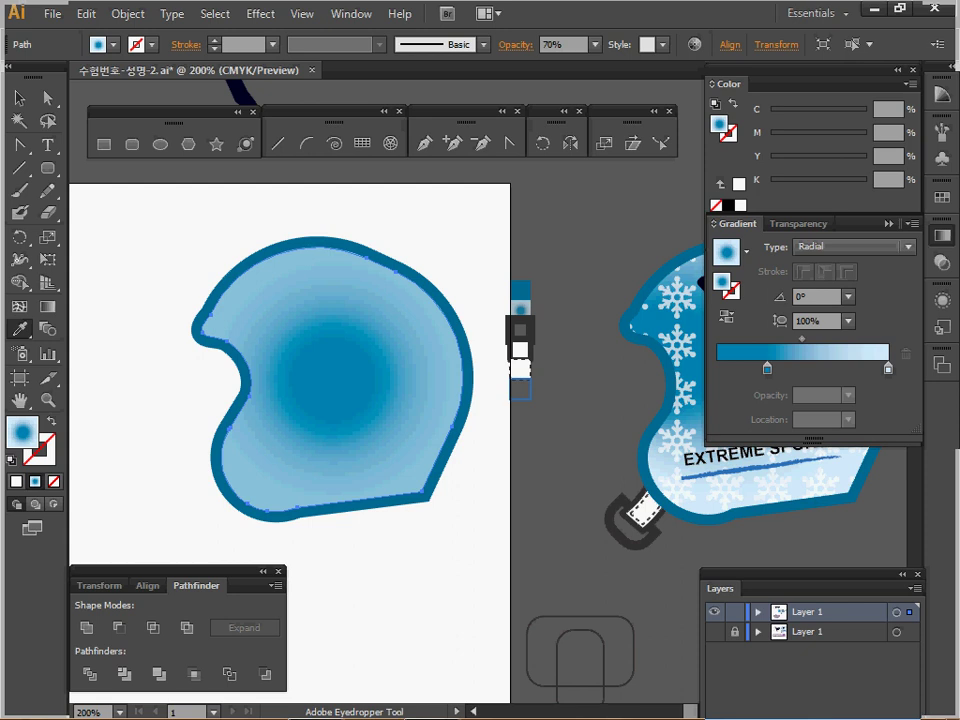
pyautogui.click(767, 368)
pyautogui.click(887, 368)
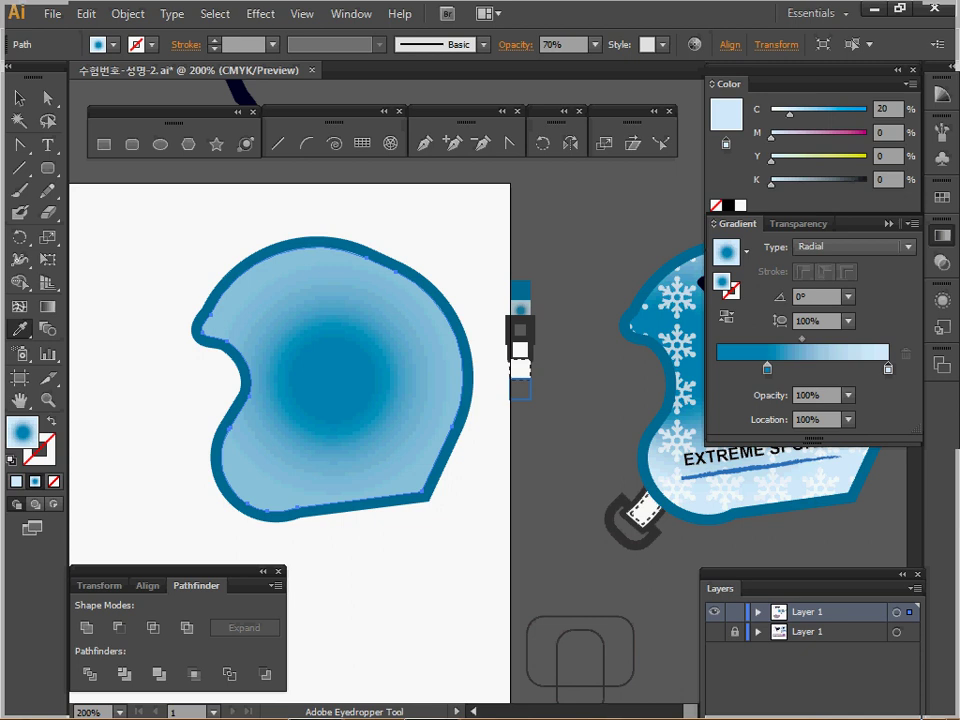
pyautogui.click(889, 224)
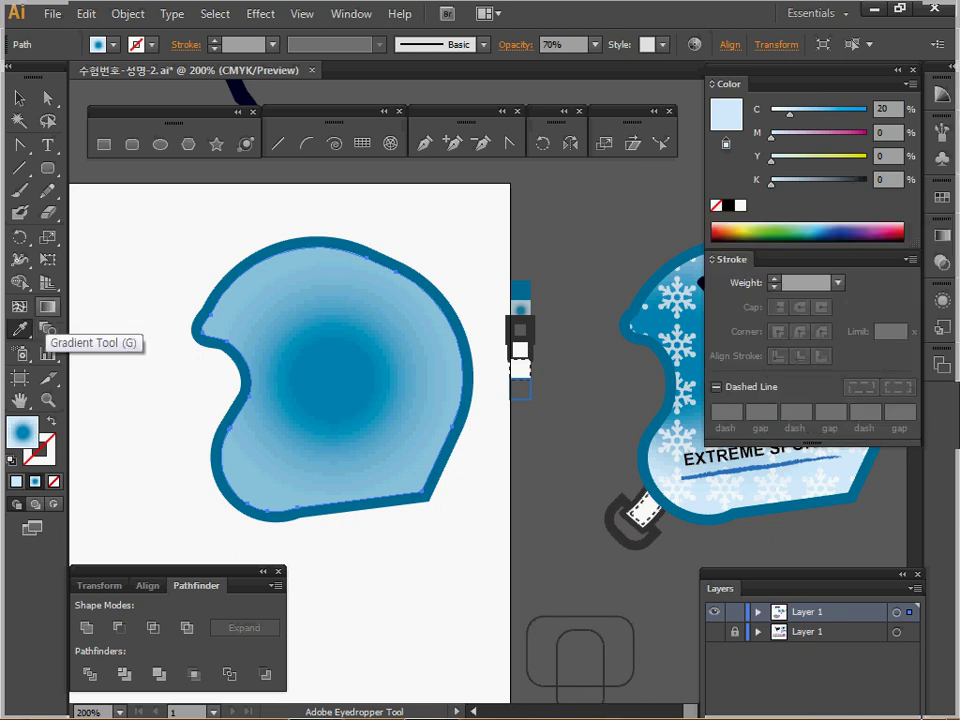
# Widen the inner shape's radial gradient beyond the helmet and move its centre to the upper middle with the Gradient tool.
pyautogui.click(47, 307)
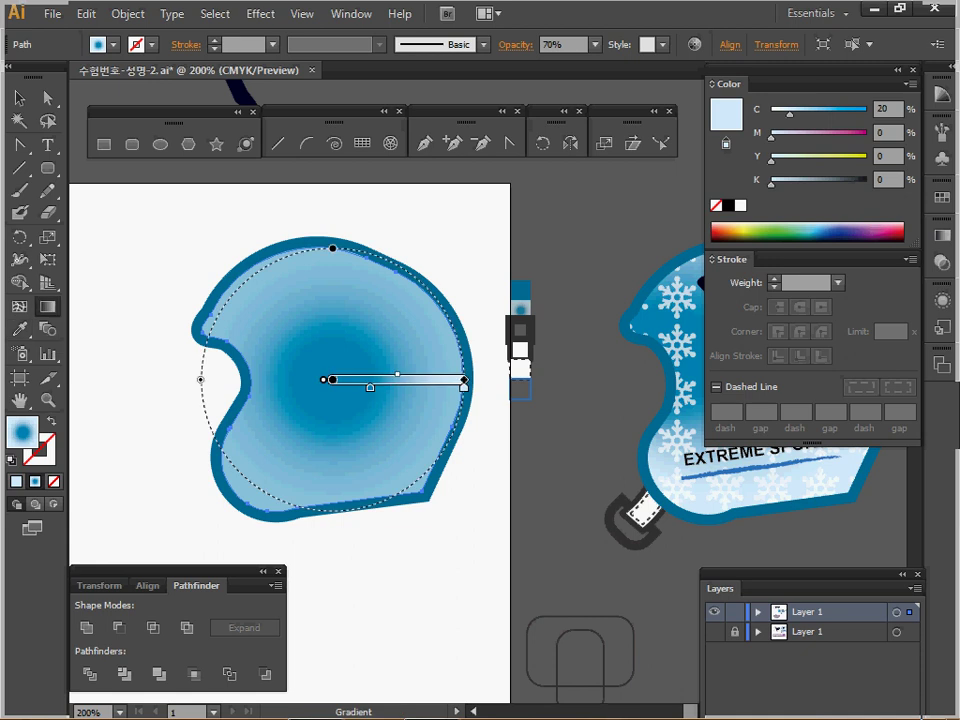
pyautogui.keyDown('ctrl'); pyautogui.keyDown('alt'); pyautogui.click(344, 357); pyautogui.keyUp('alt'); pyautogui.keyUp('ctrl')
pyautogui.moveTo(344, 357); pyautogui.dragTo(181, 319)
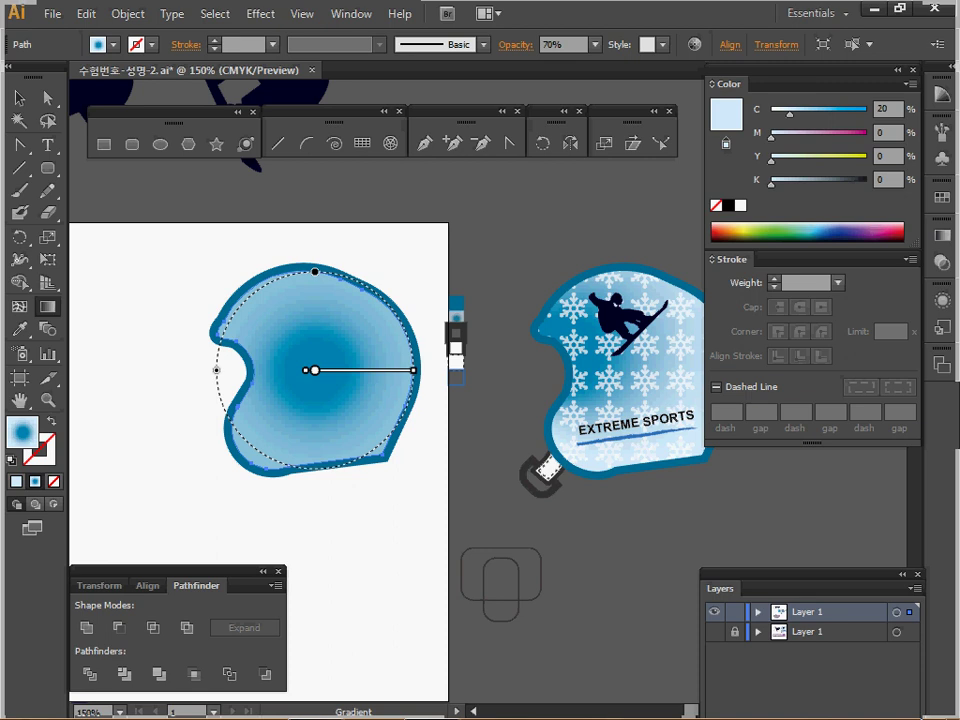
pyautogui.moveTo(321, 343); pyautogui.dragTo(449, 340)
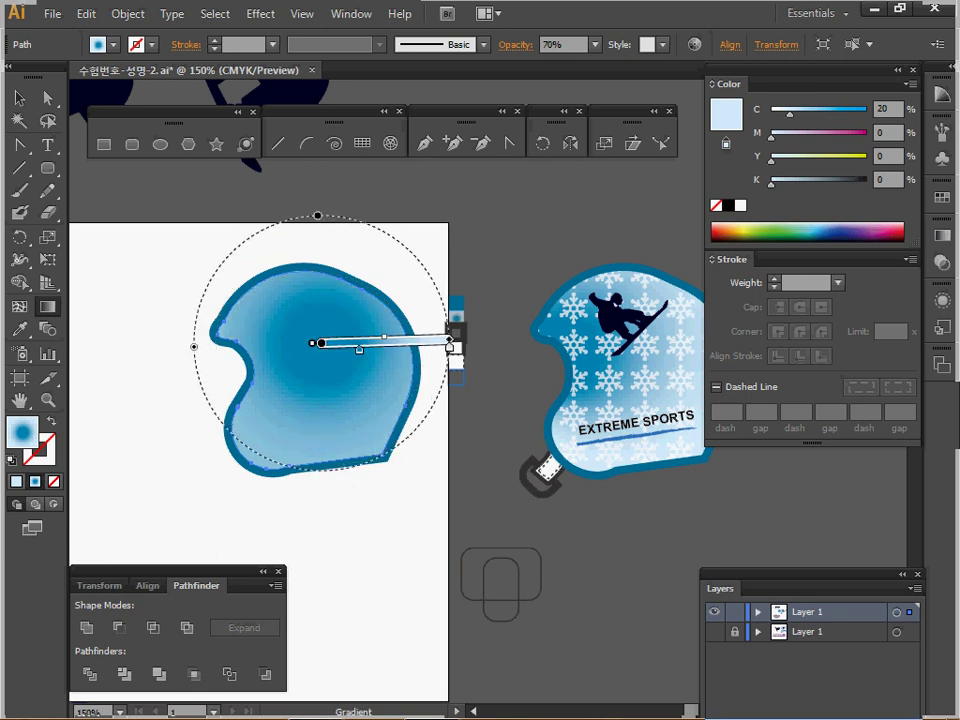
pyautogui.moveTo(321, 343); pyautogui.dragTo(309, 335)
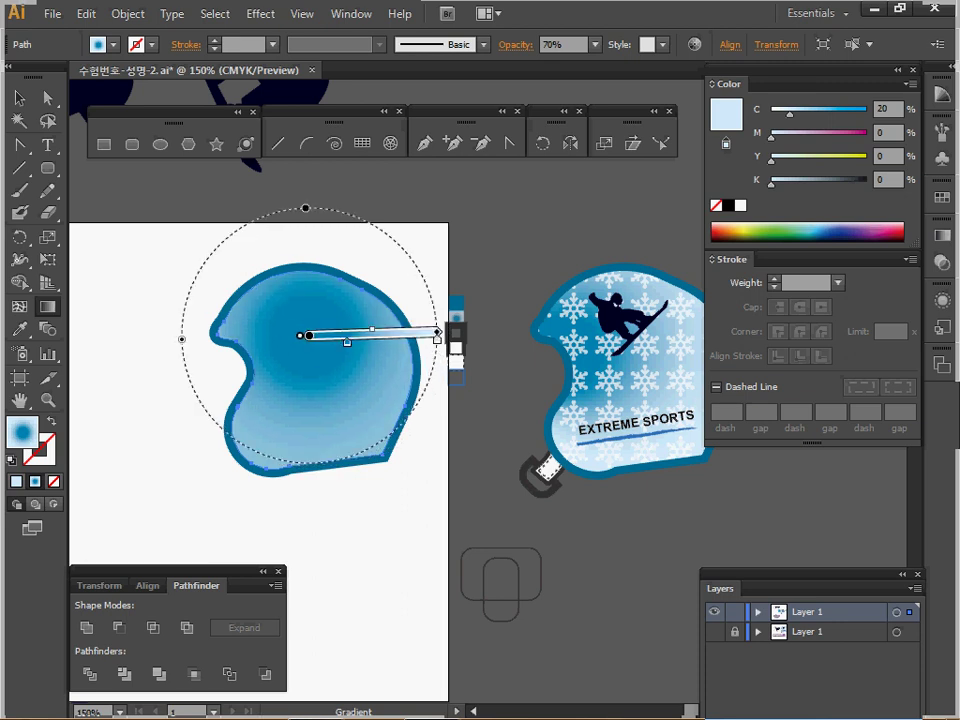
# Nudge the inner gradient shape up and to the left until it is realigned within the dark teal helmet border.
pyautogui.press('v')
pyautogui.hotkey('ctrl', 'z')
pyautogui.hotkey('ctrl', 'z')
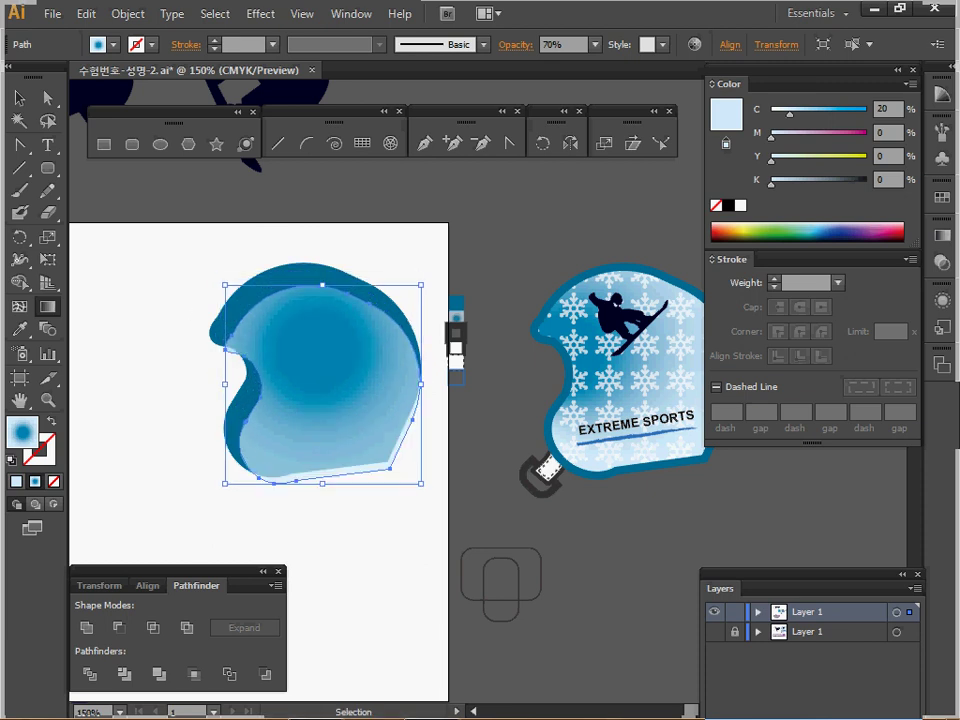
pyautogui.press('Up')
pyautogui.press('Up')
pyautogui.press('Up')
pyautogui.press('Up')
pyautogui.press('Up')
pyautogui.press('Up')
pyautogui.press('Up')
pyautogui.press('Left')
pyautogui.press('Left')
pyautogui.press('Left')
pyautogui.press('Left')
pyautogui.press('g')
pyautogui.press('v')
pyautogui.press('Up')
pyautogui.press('Up')
pyautogui.press('Up')
pyautogui.press('Left')
pyautogui.press('Left')
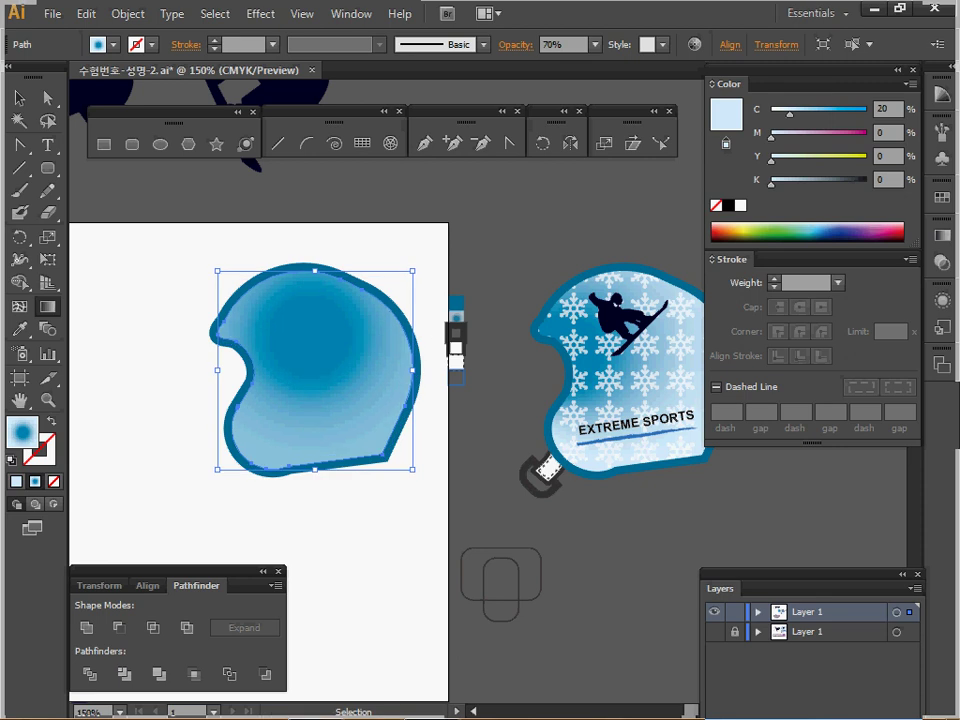
# Shrink the radial gradient's radius so its outer end reaches the back edge of the helmet.
pyautogui.press('g')
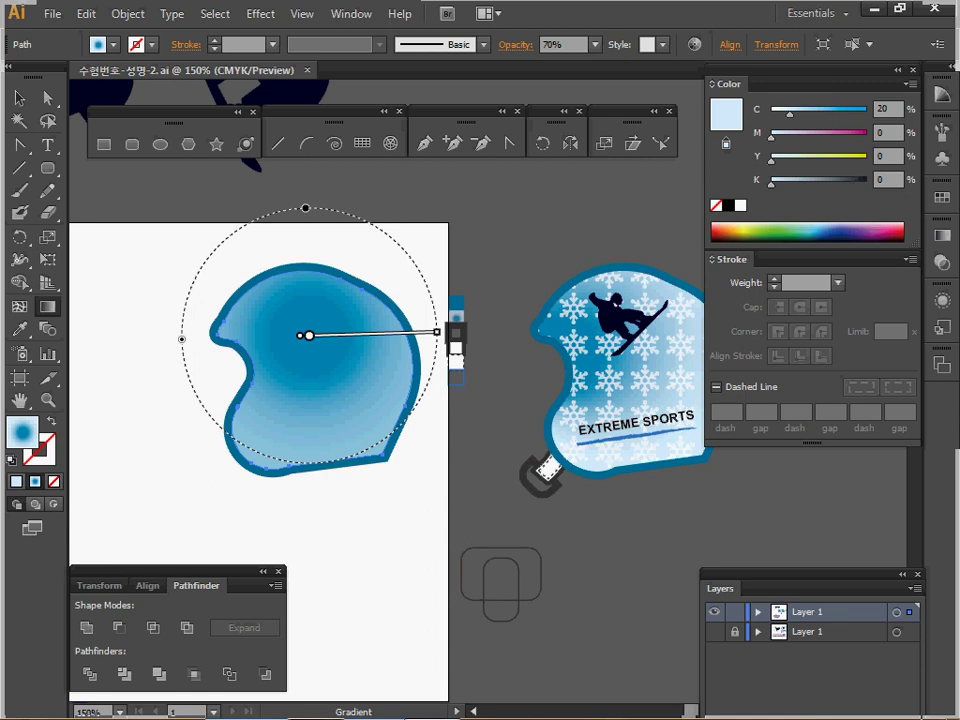
pyautogui.moveTo(346, 341)
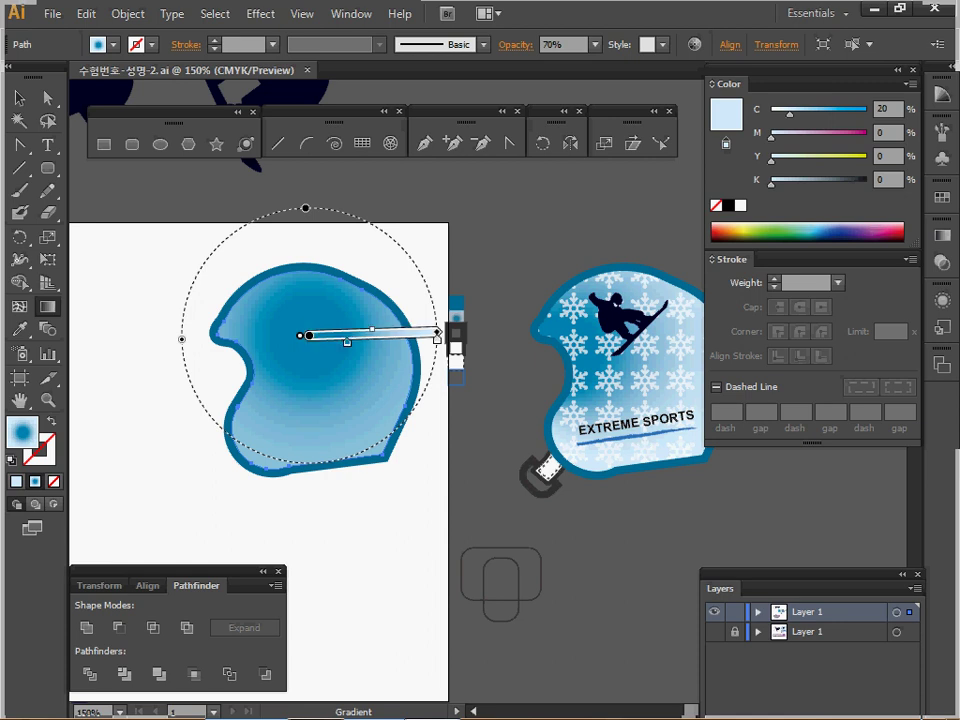
pyautogui.moveTo(437, 333); pyautogui.dragTo(420, 333)
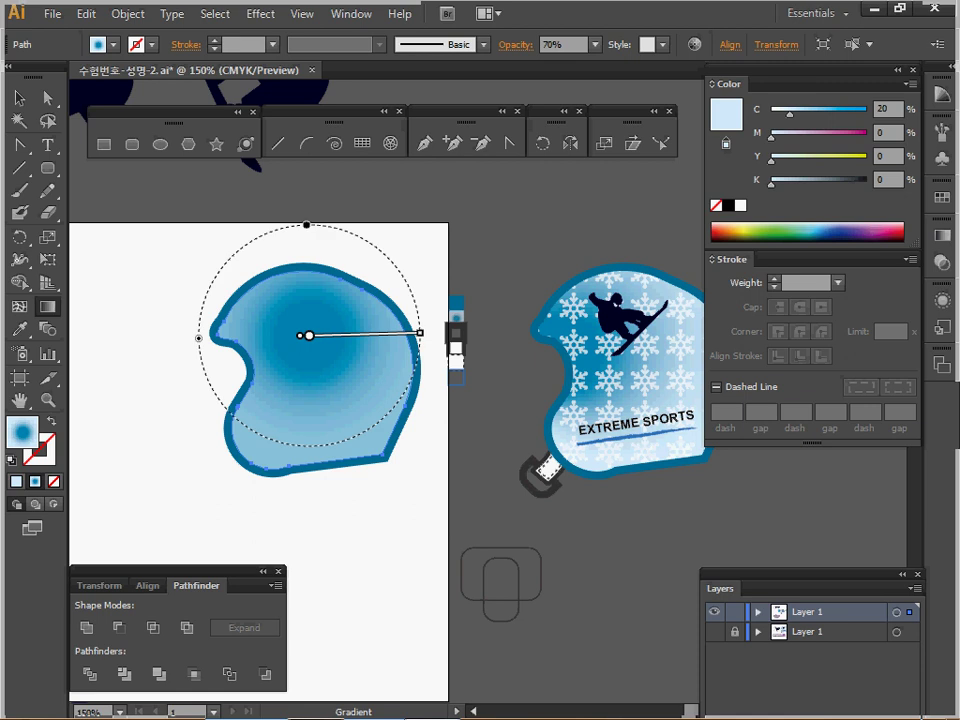
# Place a copy of the inner gradient shape directly in front of it and fill the copy with the snowflake pattern swatch.
pyautogui.press('v')
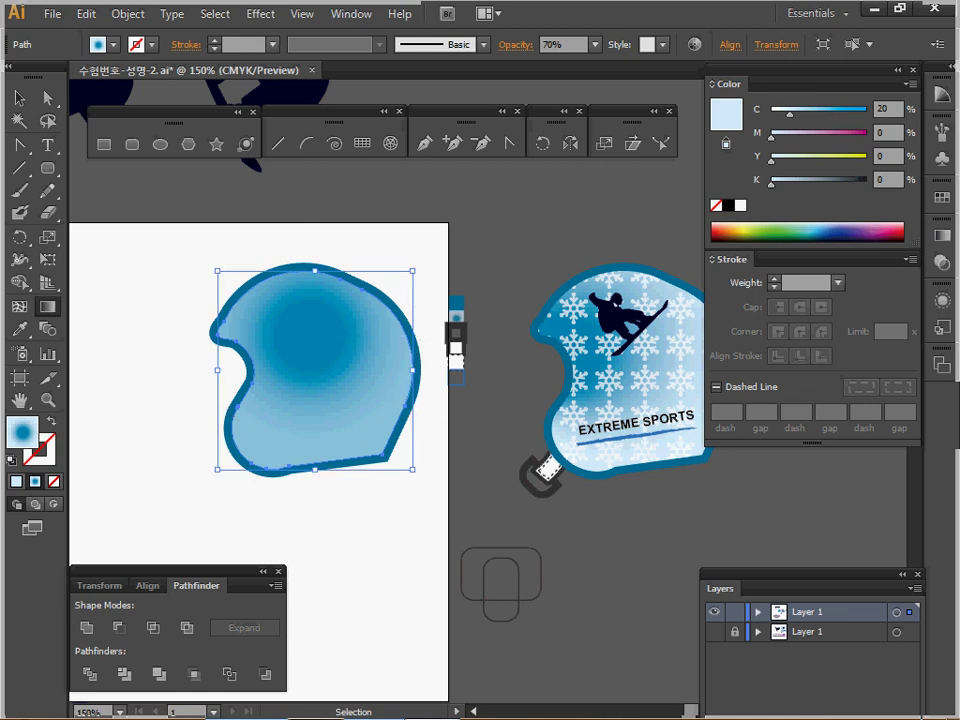
pyautogui.press('g')
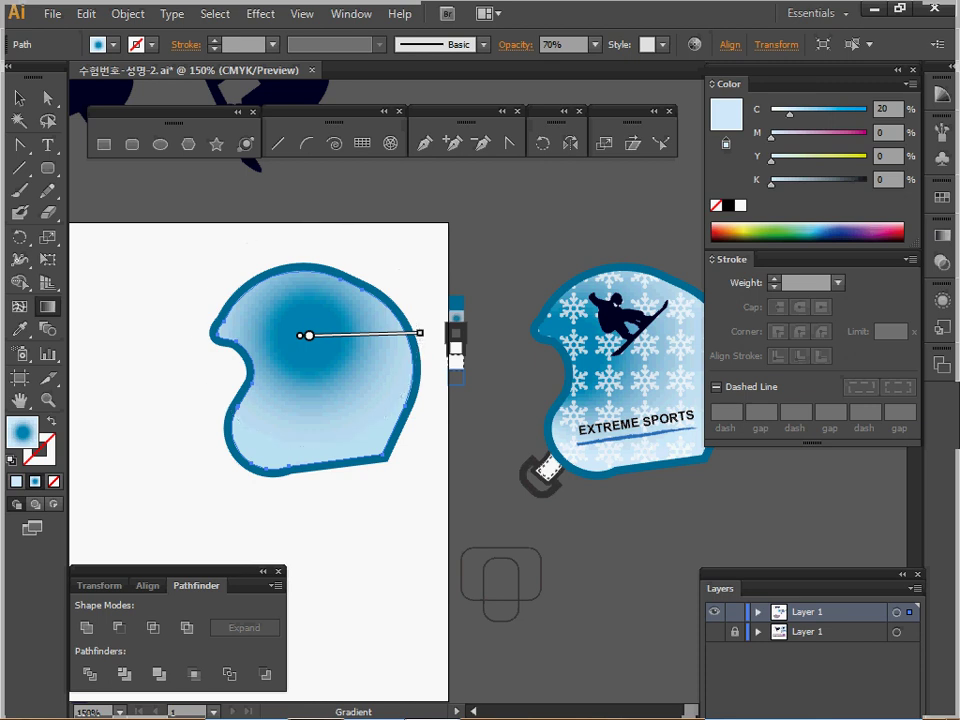
pyautogui.click(941, 197)
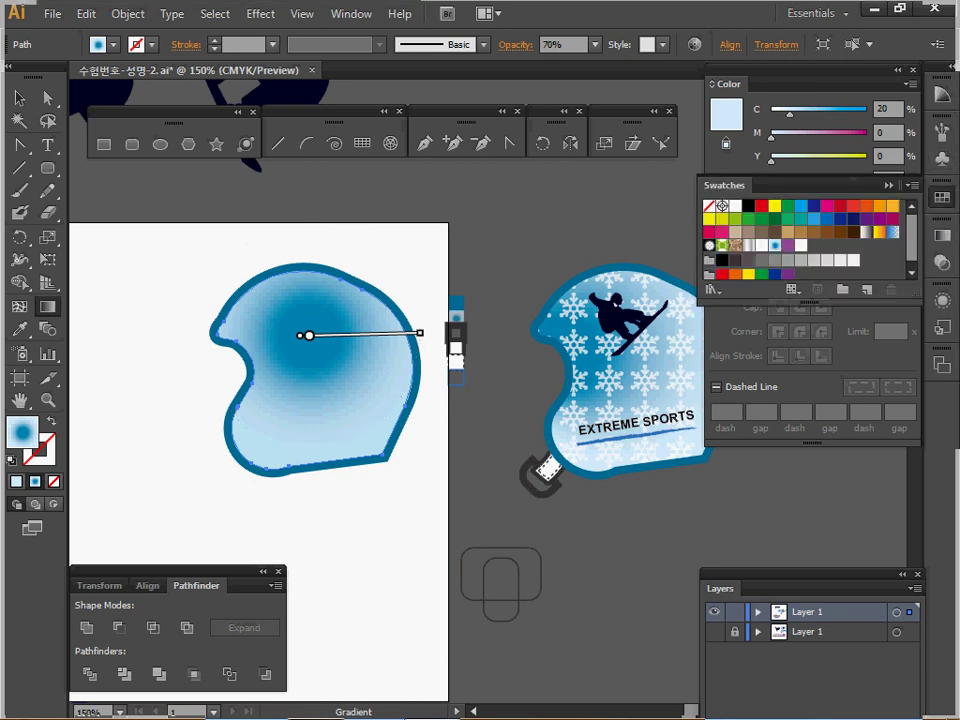
pyautogui.click(801, 244)
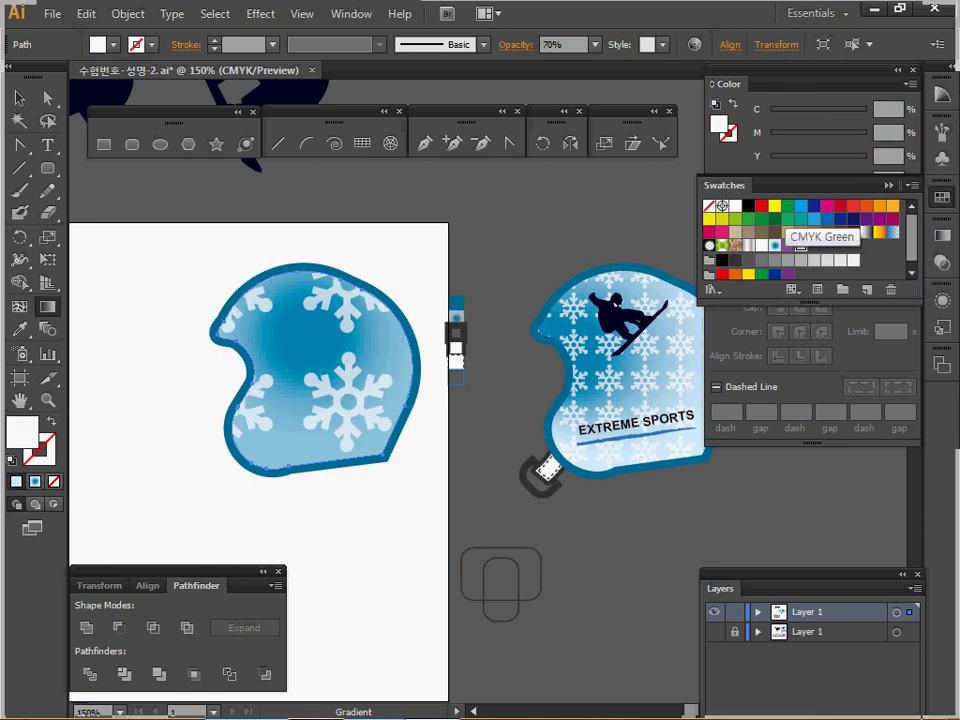
pyautogui.click(941, 197)
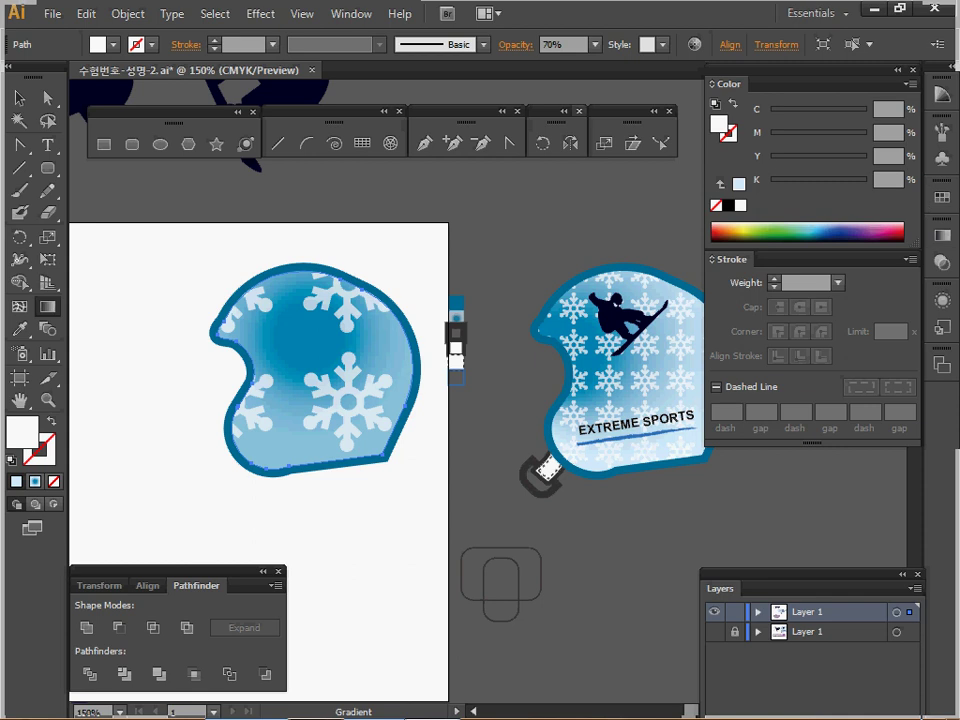
# Scale only the snowflake pattern inside the helmet to a uniform 30%, leaving the object itself out of the transformation.
pyautogui.doubleClick(603, 143)
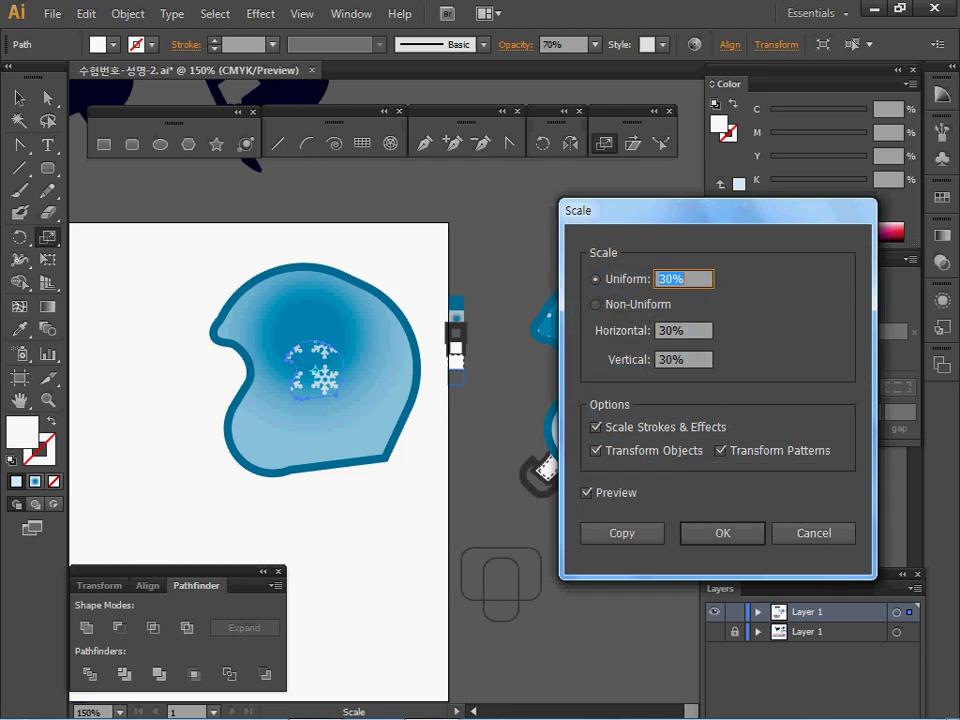
pyautogui.click(596, 450)
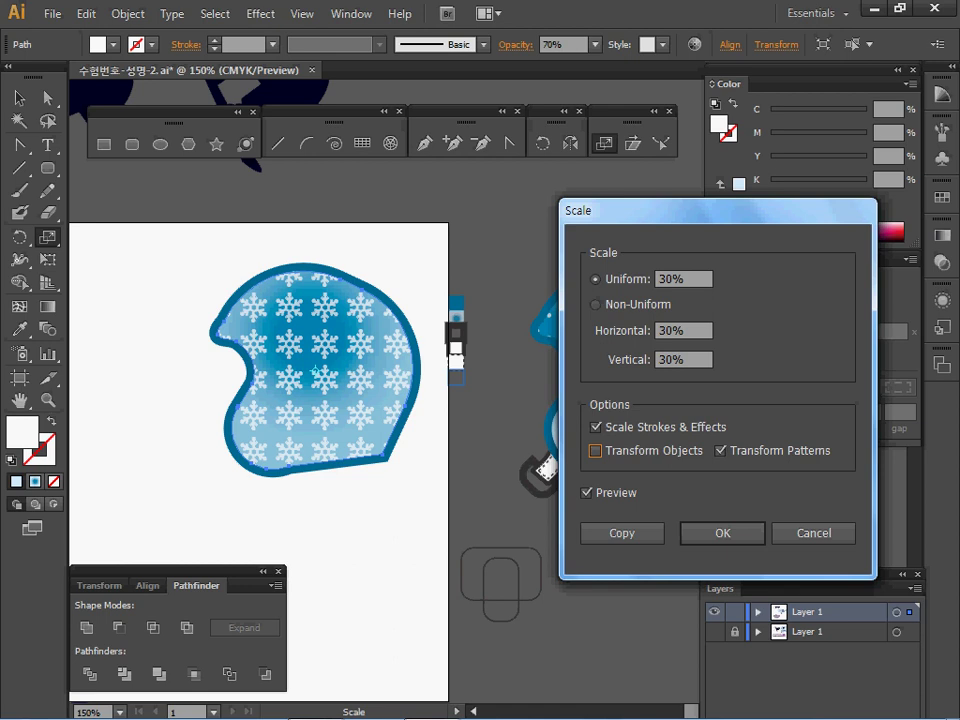
pyautogui.moveTo(690, 279); pyautogui.dragTo(656, 279)
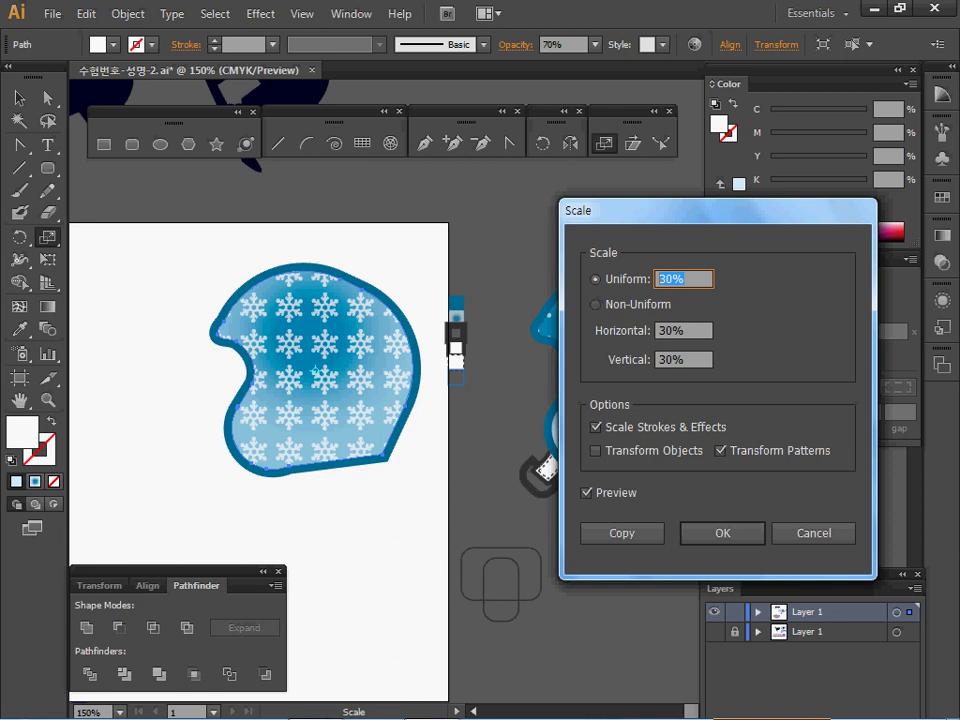
pyautogui.press('Return')
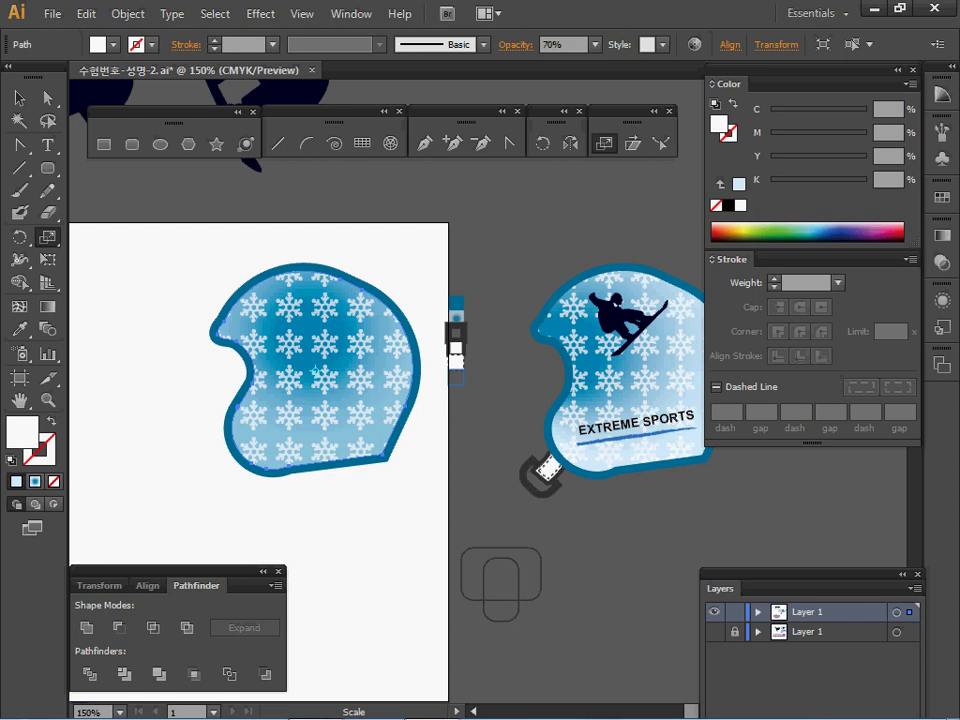
# Set the snowflake-filled shape's opacity to 70% and save the document.
pyautogui.click(940, 262)
pyautogui.click(909, 247)
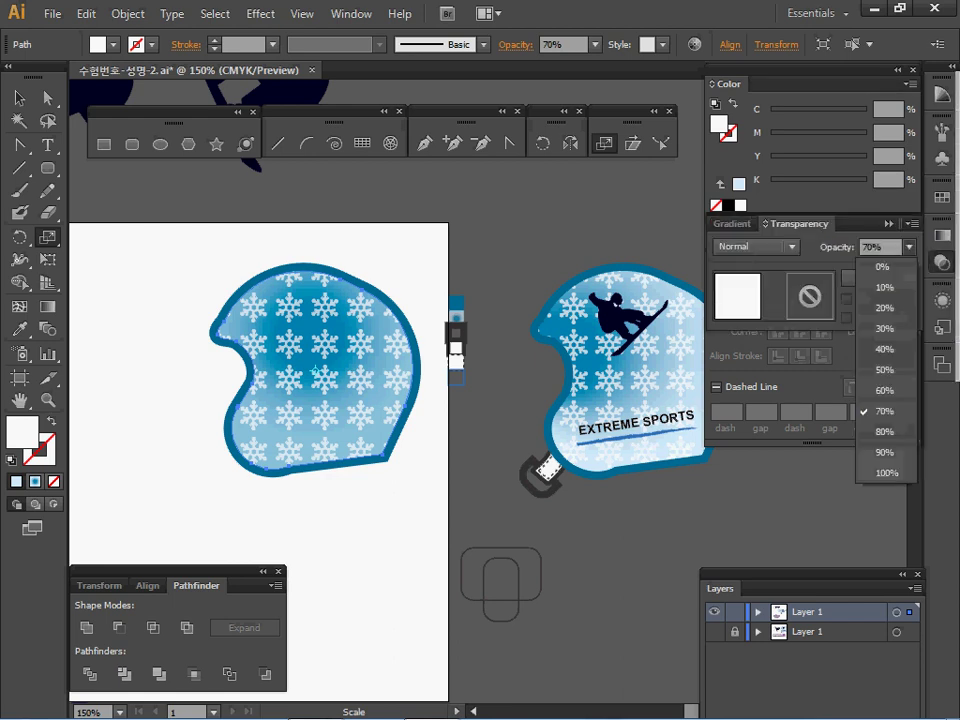
pyautogui.click(886, 410)
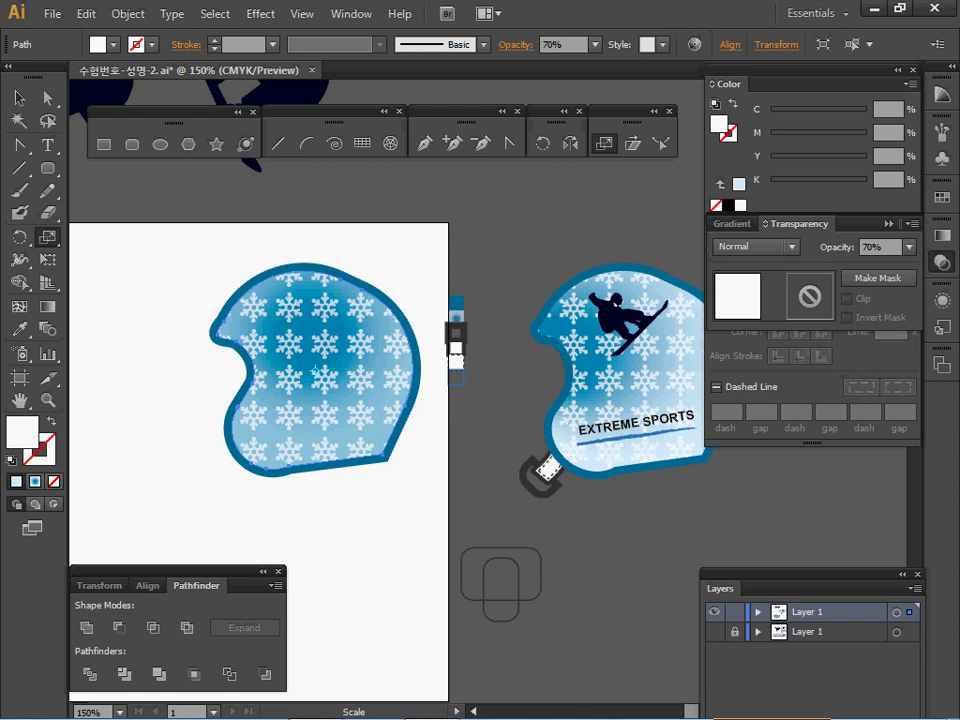
pyautogui.press('v')
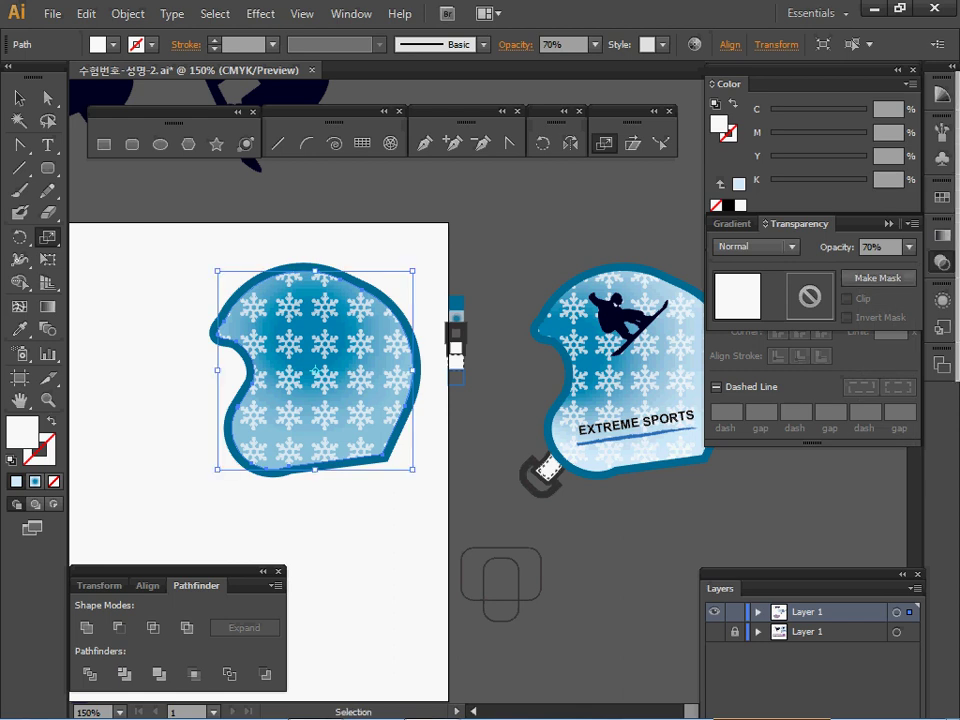
pyautogui.click(942, 262)
# Move the two overlapping rounded rectangles onto the artboard below the helmet and deselect them.
pyautogui.press('h')
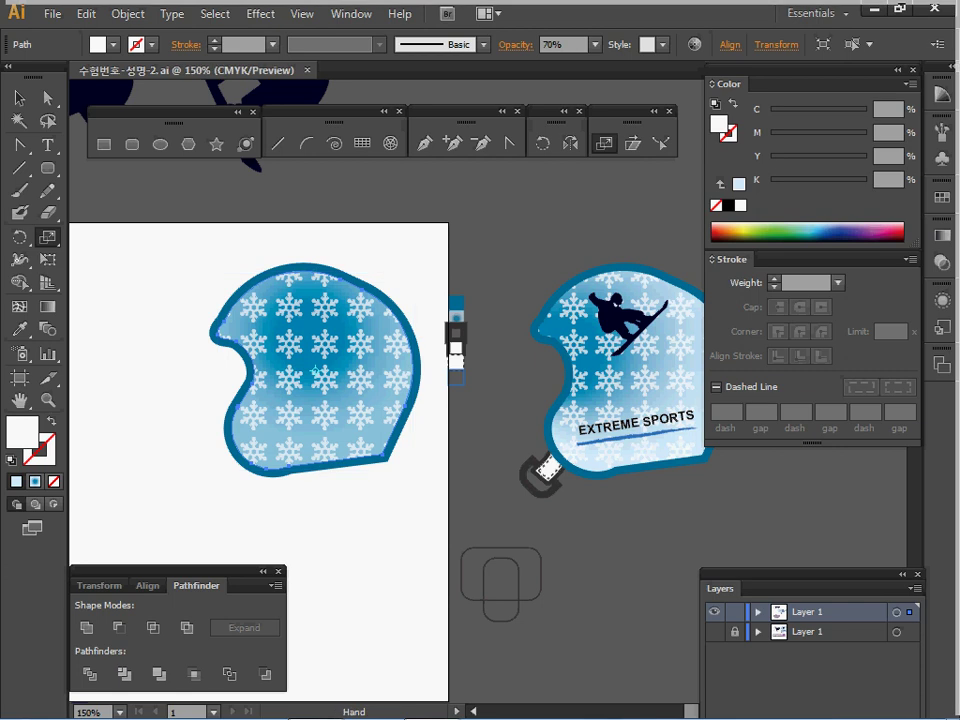
pyautogui.press('z')
pyautogui.keyDown('ctrl'); pyautogui.click(546, 498); pyautogui.keyUp('ctrl')
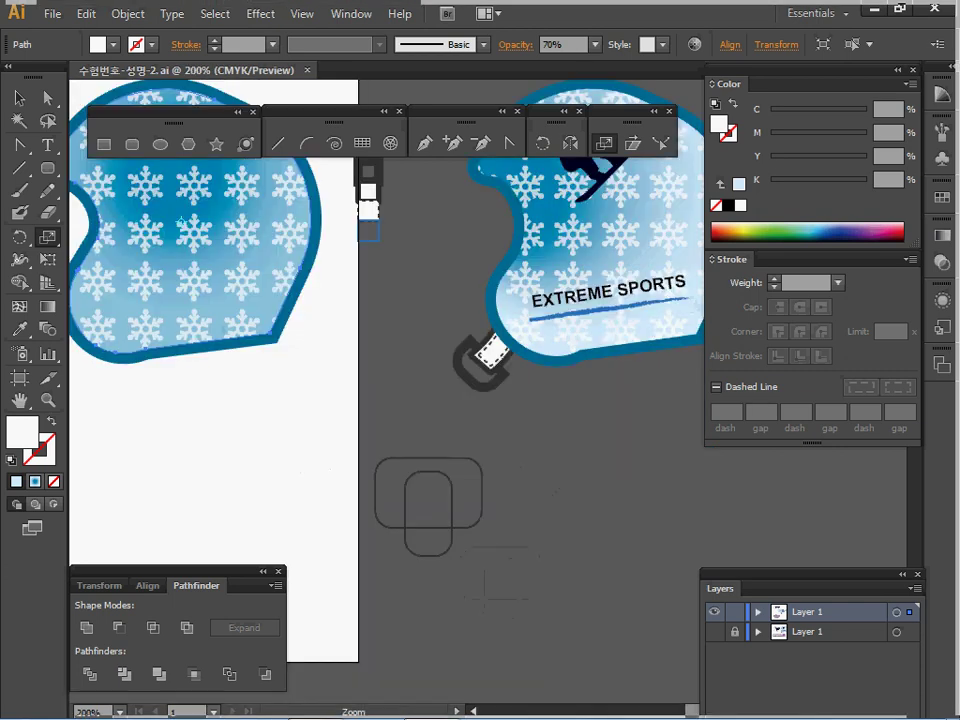
pyautogui.keyDown('ctrl'); pyautogui.click(487, 393); pyautogui.keyUp('ctrl')
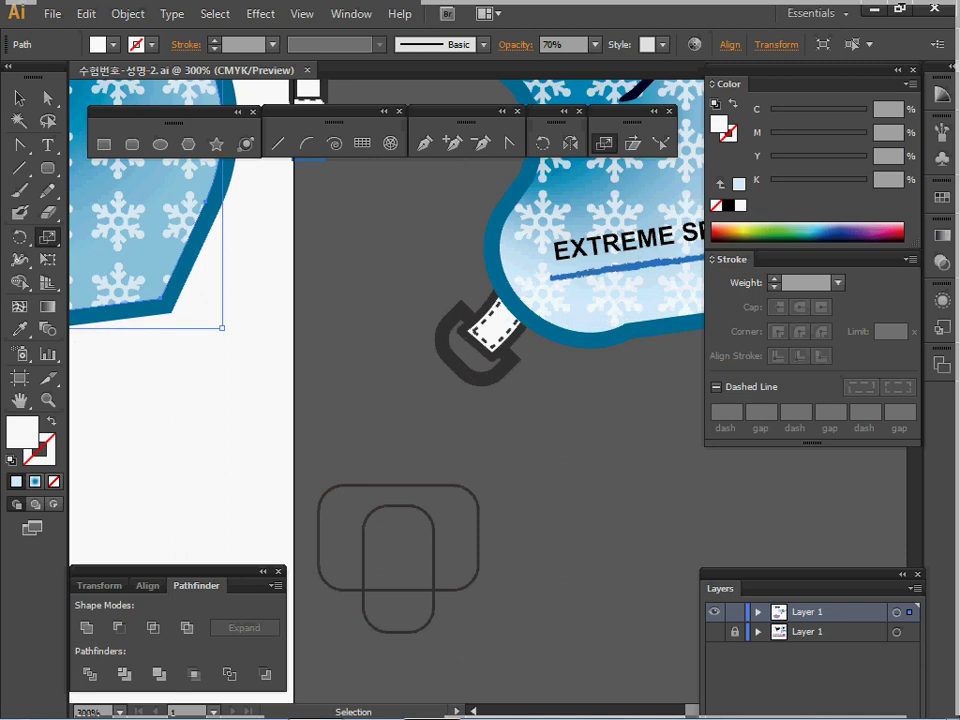
pyautogui.moveTo(395, 400); pyautogui.dragTo(508, 361)
pyautogui.moveTo(422, 401); pyautogui.dragTo(312, 420)
pyautogui.hotkey('ctrl', 'shift', 'a')
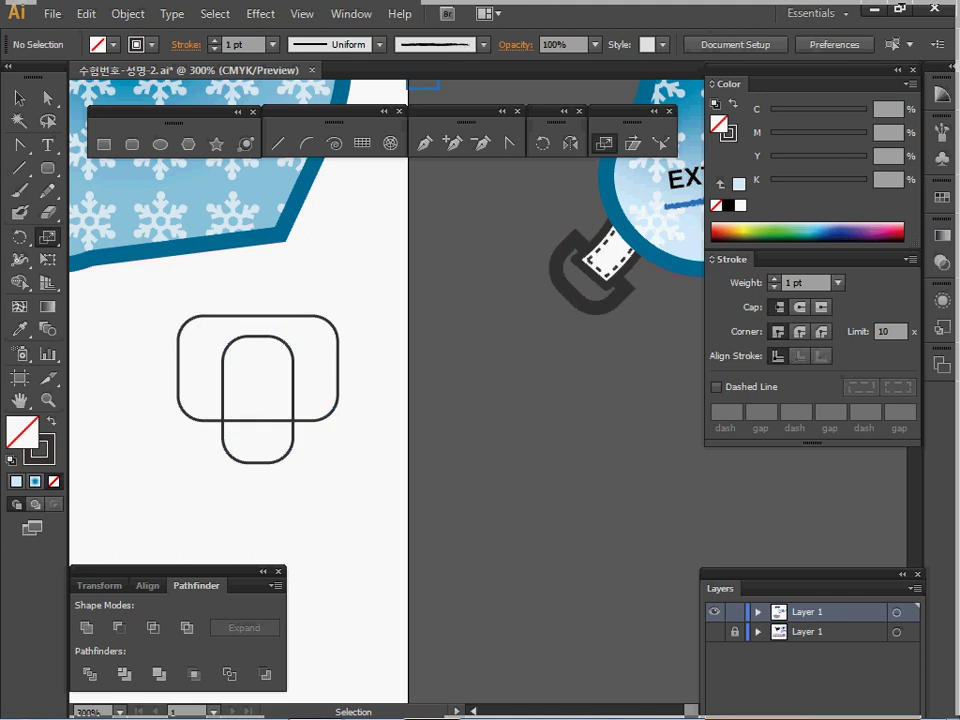
# Cut the wide rounded rectangle out of the tall one with Minus Front, keeping only the lower D-shaped piece.
pyautogui.moveTo(334, 496); pyautogui.dragTo(204, 445)
pyautogui.moveTo(204, 496); pyautogui.dragTo(204, 496)
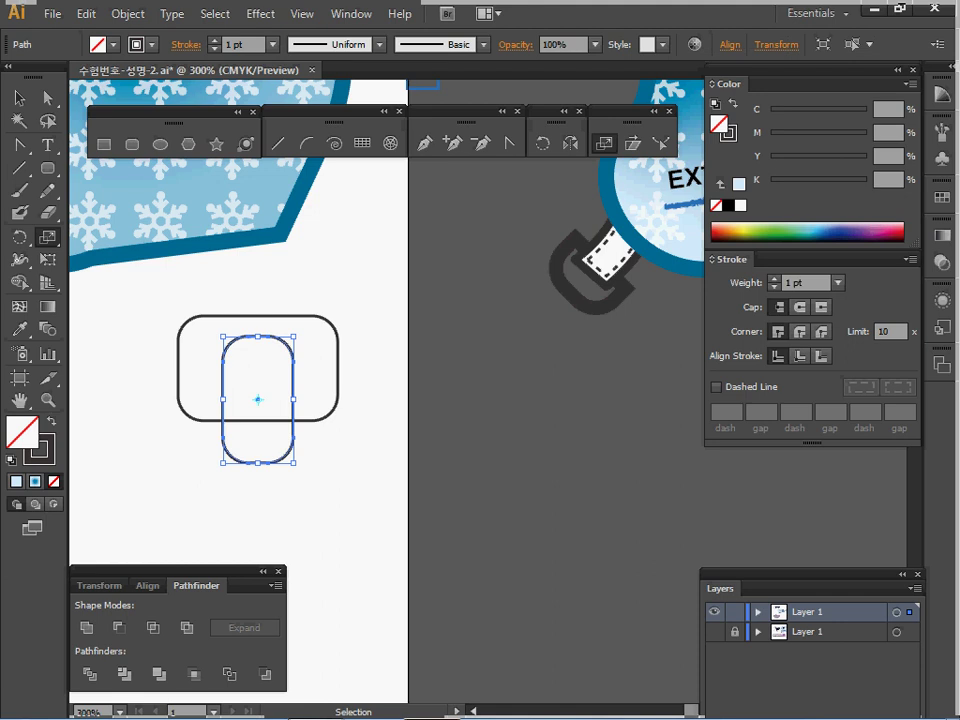
pyautogui.moveTo(317, 293); pyautogui.dragTo(358, 358)
pyautogui.moveTo(197, 293); pyautogui.dragTo(279, 392)
pyautogui.press('s')
pyautogui.click(118, 627)
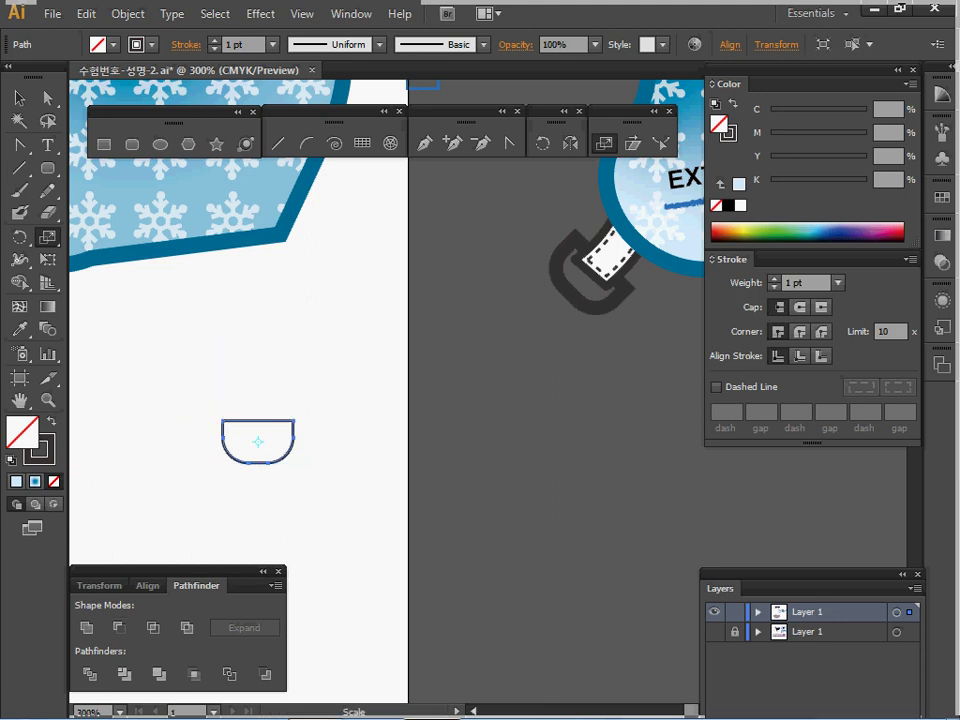
# Copy the dark 5 pt stroke from the sample square beside the artboard onto the D-shaped piece with the Eyedropper.
pyautogui.keyDown('ctrl'); pyautogui.keyDown('alt'); pyautogui.click(393, 328); pyautogui.keyUp('alt'); pyautogui.keyUp('ctrl')
pyautogui.moveTo(393, 328); pyautogui.dragTo(325, 385)
pyautogui.press('i')
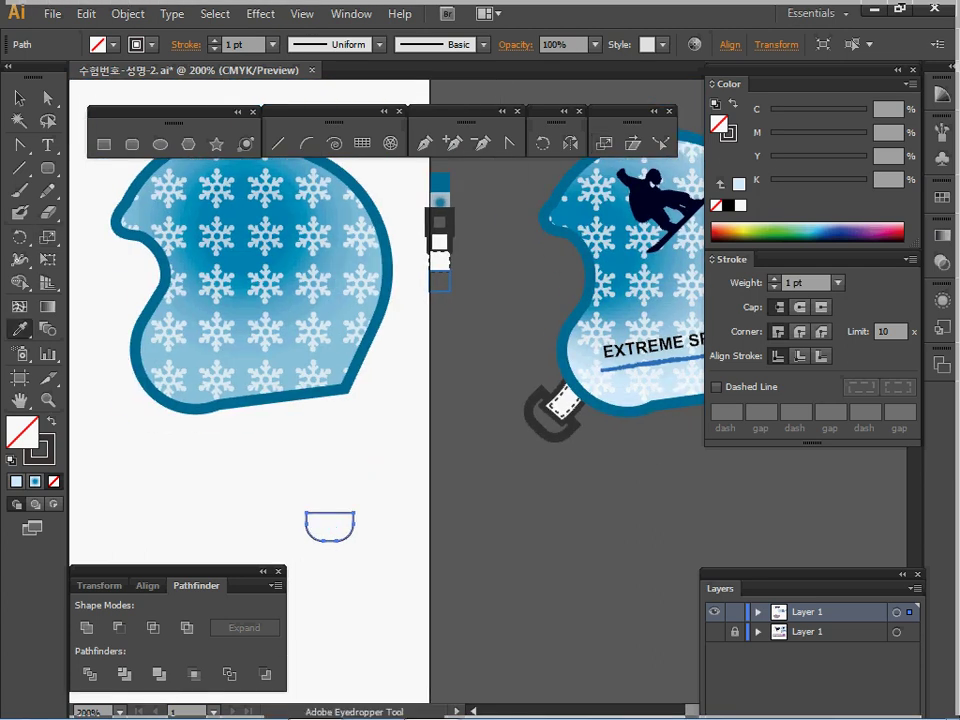
pyautogui.click(440, 213)
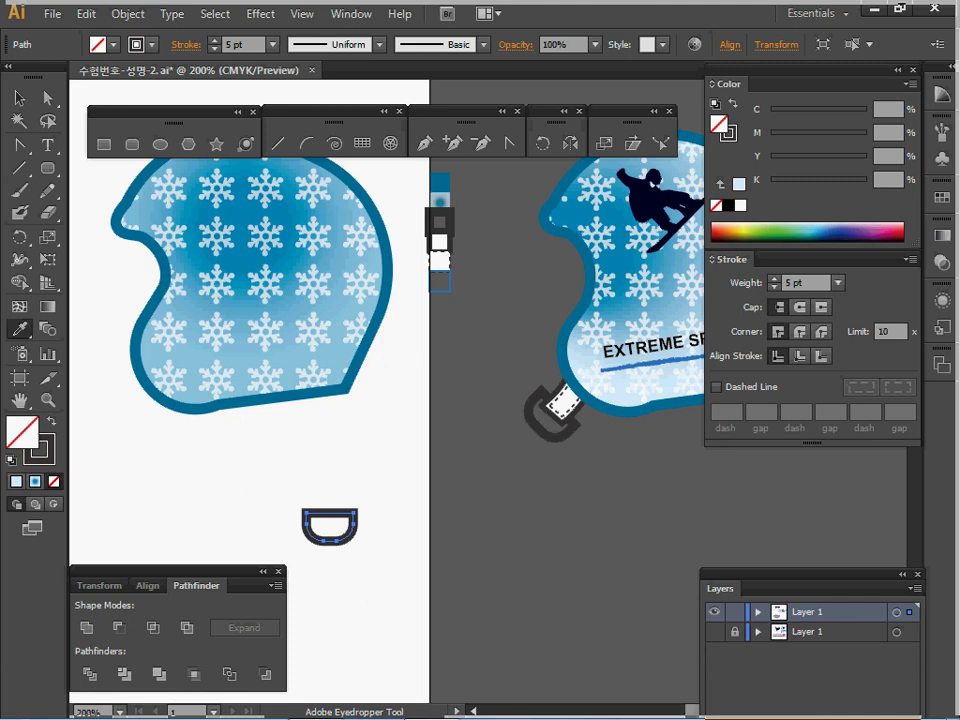
pyautogui.press('x')
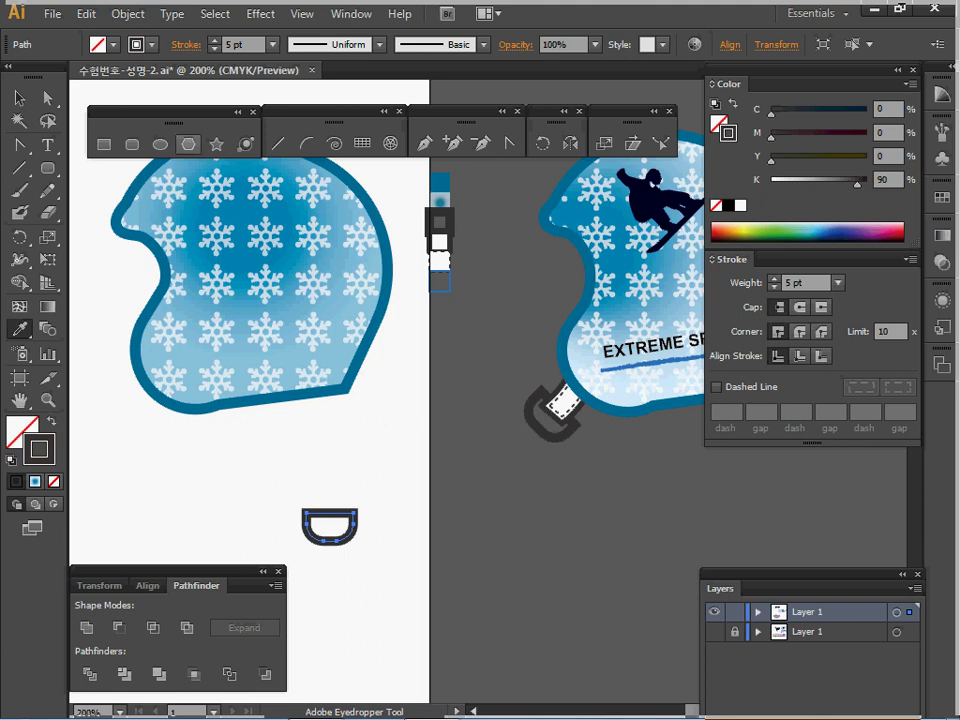
# Rotate the D-shaped buckle by -45° and convert its stroke into an outlined shape.
pyautogui.doubleClick(542, 143)
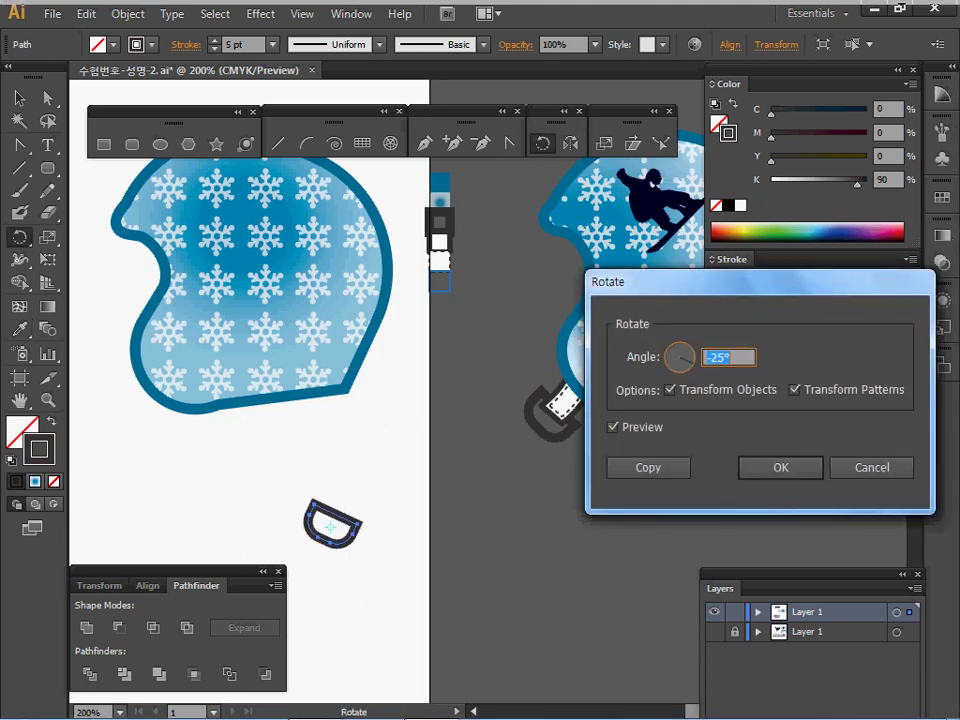
pyautogui.write('-45')
pyautogui.moveTo(640, 281); pyautogui.dragTo(573, 270)
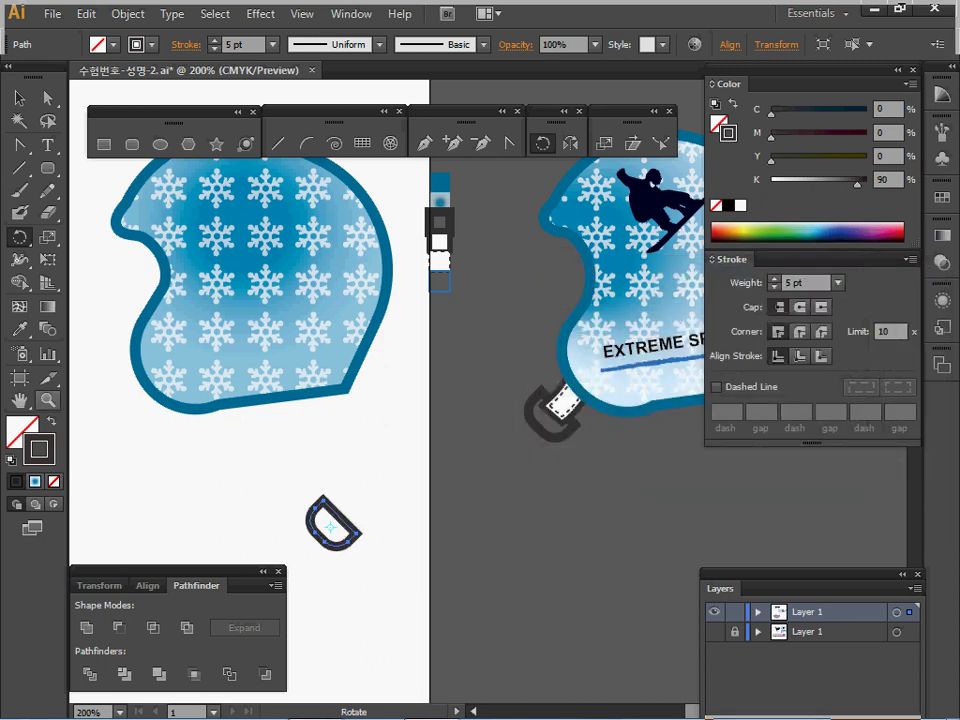
pyautogui.click(127, 13)
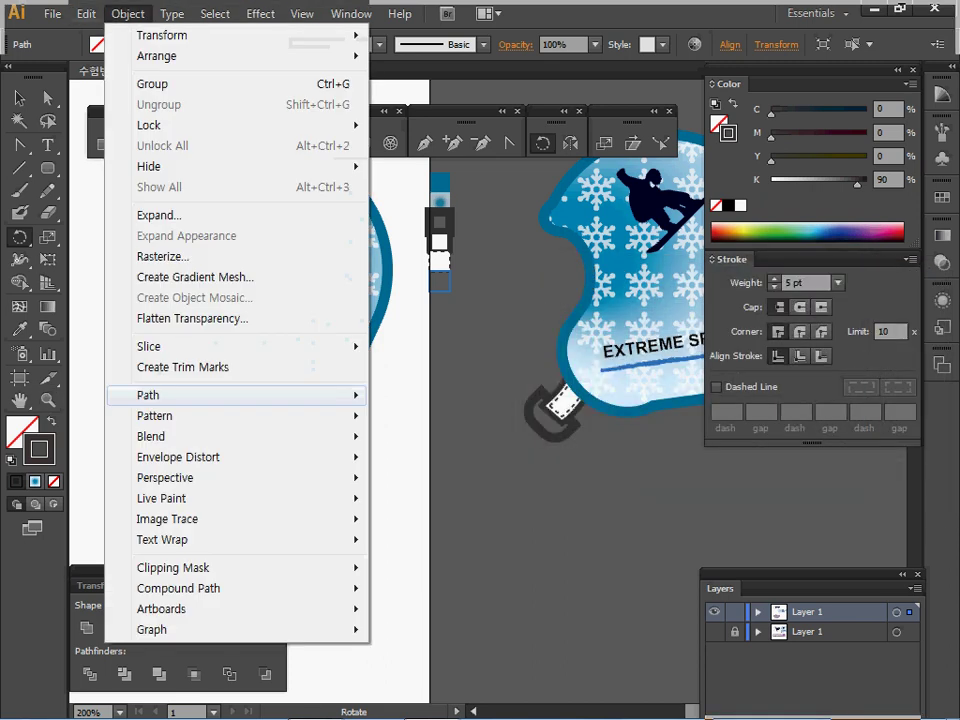
pyautogui.moveTo(240, 395)
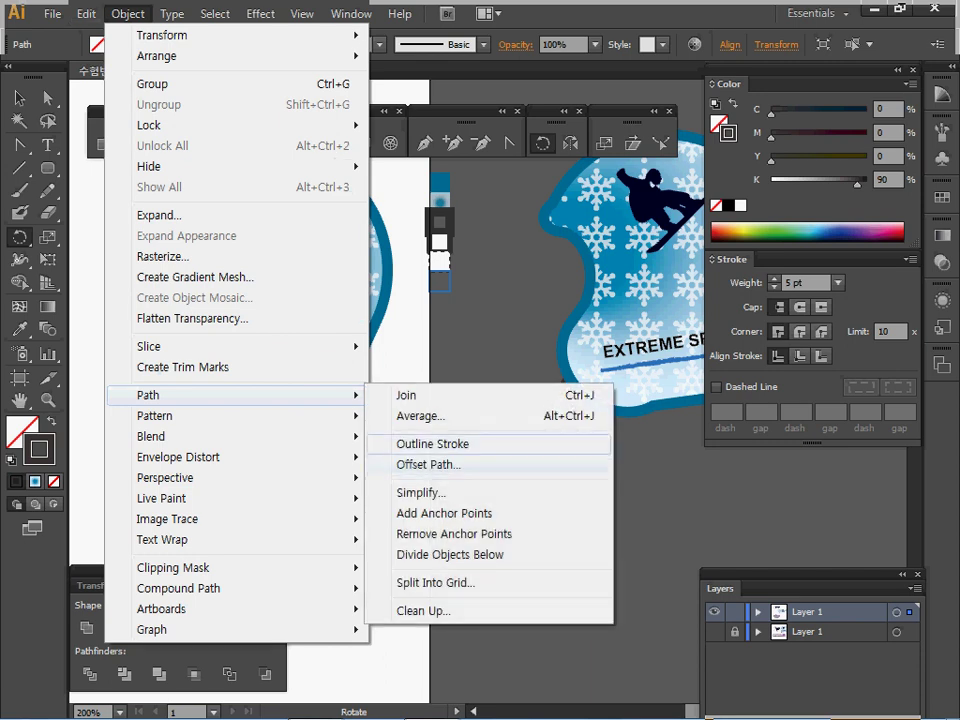
pyautogui.click(432, 443)
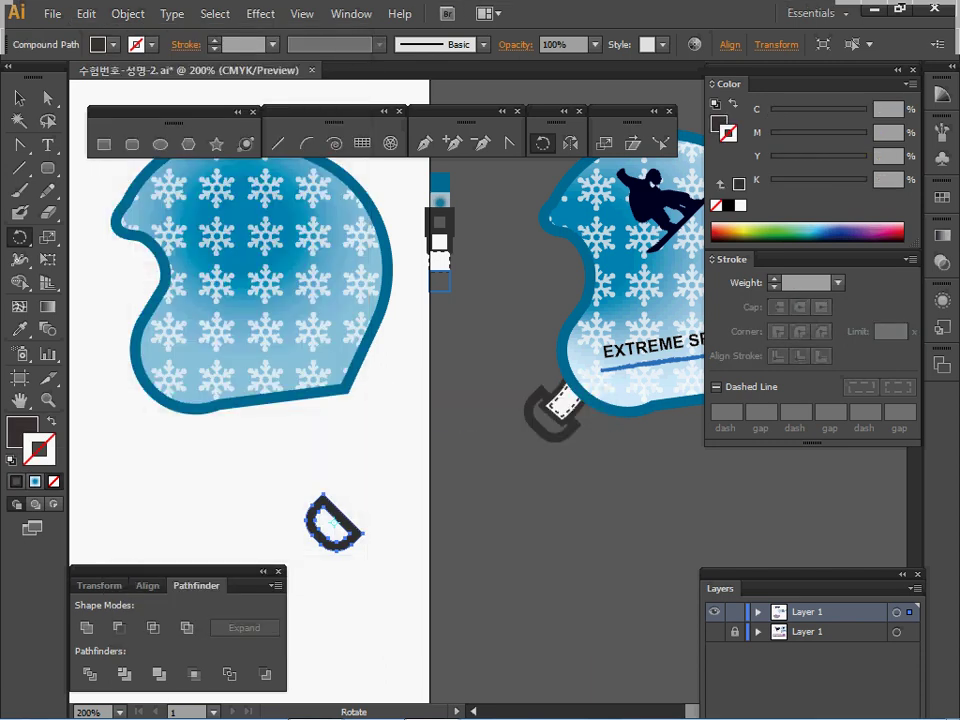
# Move the outlined buckle beside the helmet's lower-left edge and deselect it.
pyautogui.press('v')
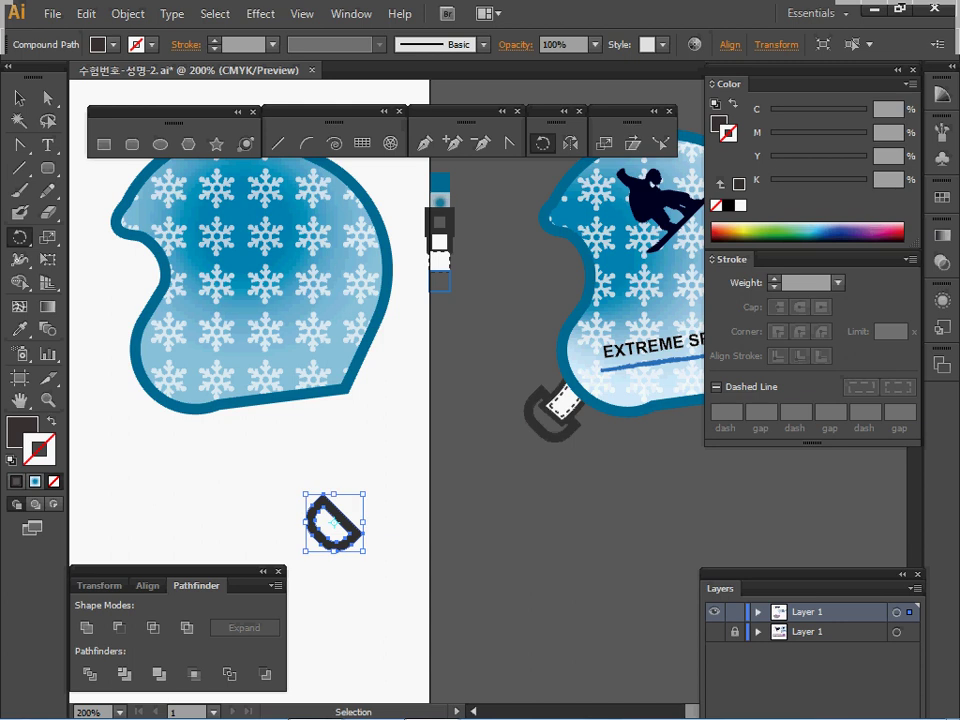
pyautogui.moveTo(330, 520); pyautogui.dragTo(112, 414)
pyautogui.click(215, 465)
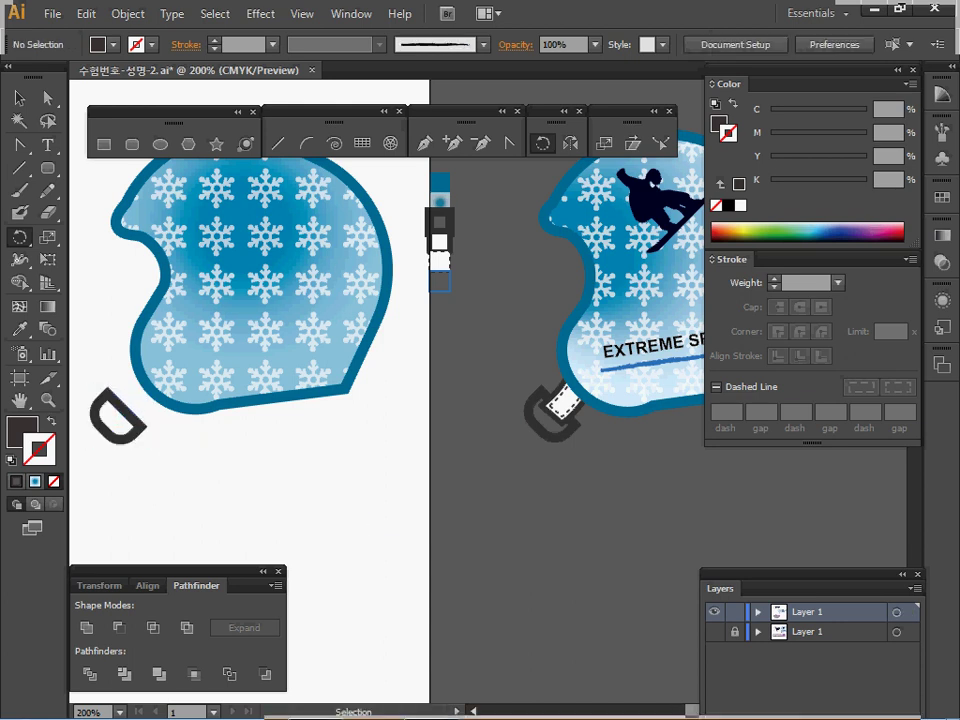
# Using the white-filled sample's 3 pt dark stroke, draw a closed, slightly curved strap from inside the buckle to the helmet's lower-left edge with the Pen tool.
pyautogui.click(439, 242)
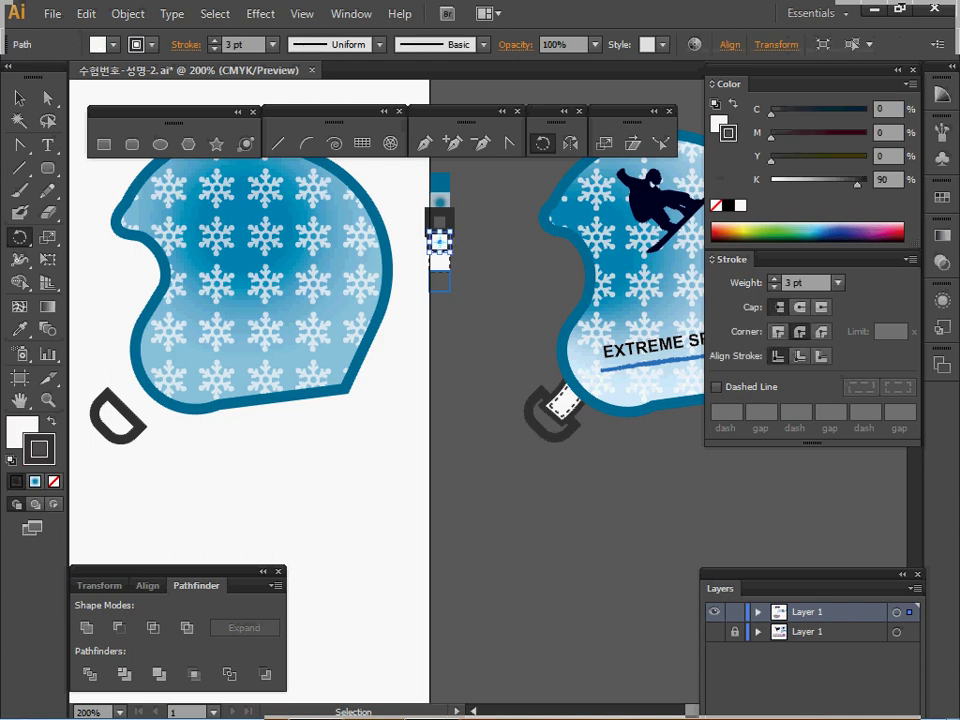
pyautogui.keyDown('ctrl'); pyautogui.click(264, 528); pyautogui.keyUp('ctrl')
pyautogui.keyDown('ctrl'); pyautogui.click(240, 388); pyautogui.keyUp('ctrl')
pyautogui.moveTo(240, 388); pyautogui.dragTo(100, 374)
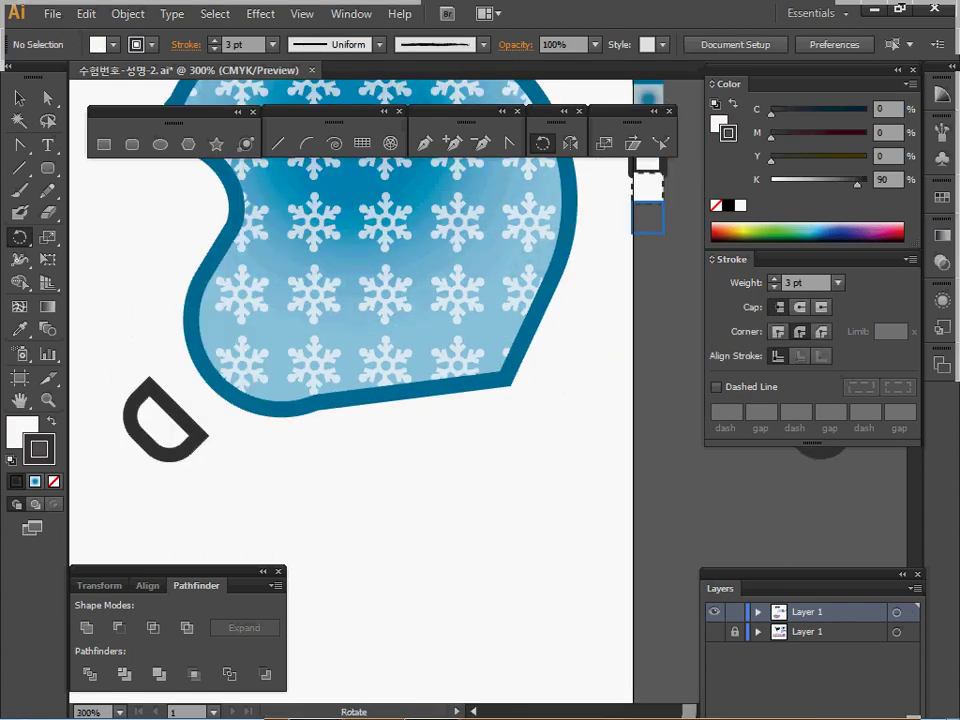
pyautogui.click(424, 143)
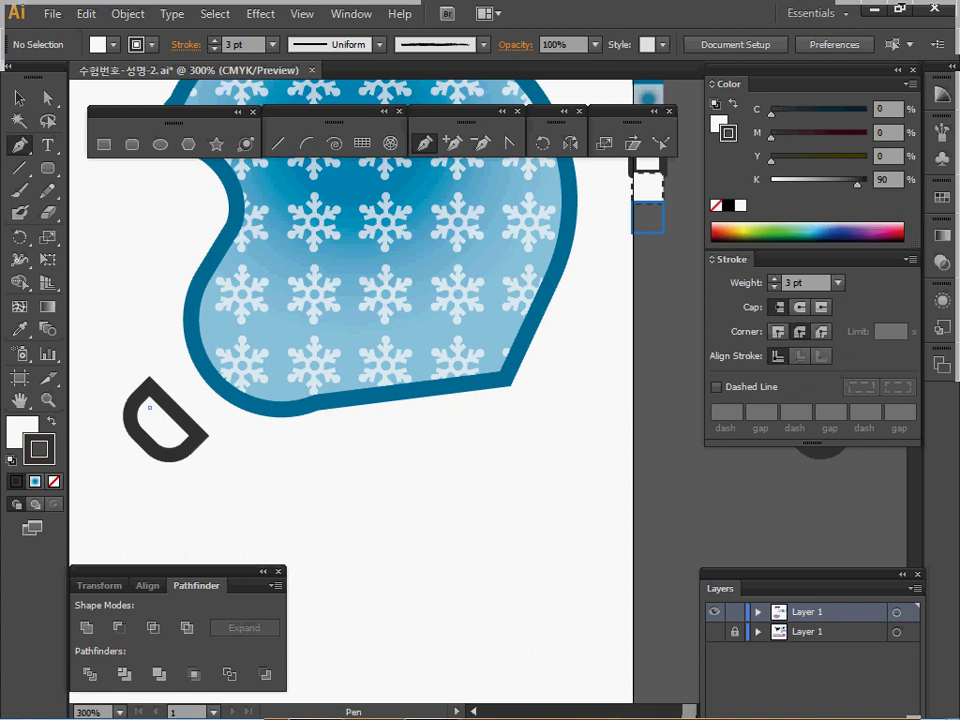
pyautogui.click(150, 407)
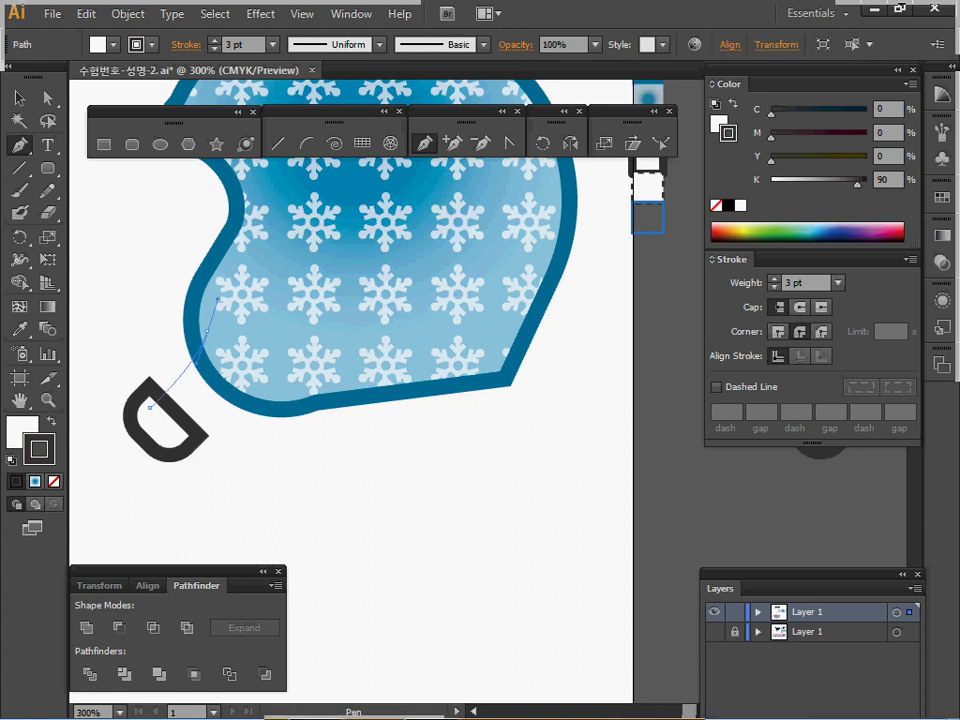
pyautogui.moveTo(208, 322); pyautogui.dragTo(218, 298)
pyautogui.click(206, 333)
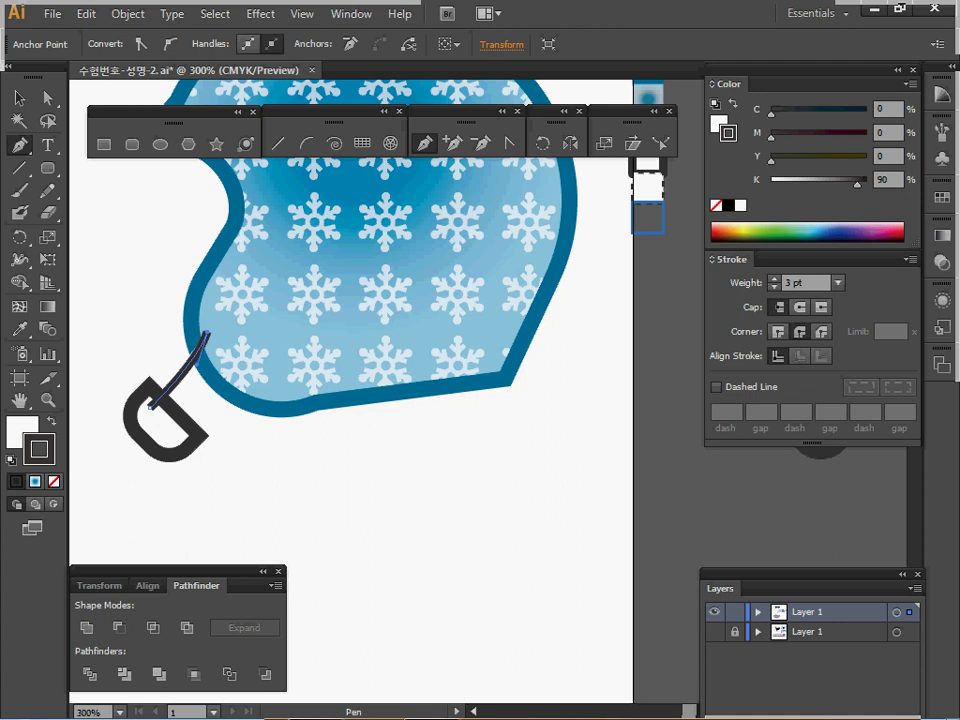
pyautogui.click(248, 368)
pyautogui.moveTo(184, 435); pyautogui.dragTo(162, 448)
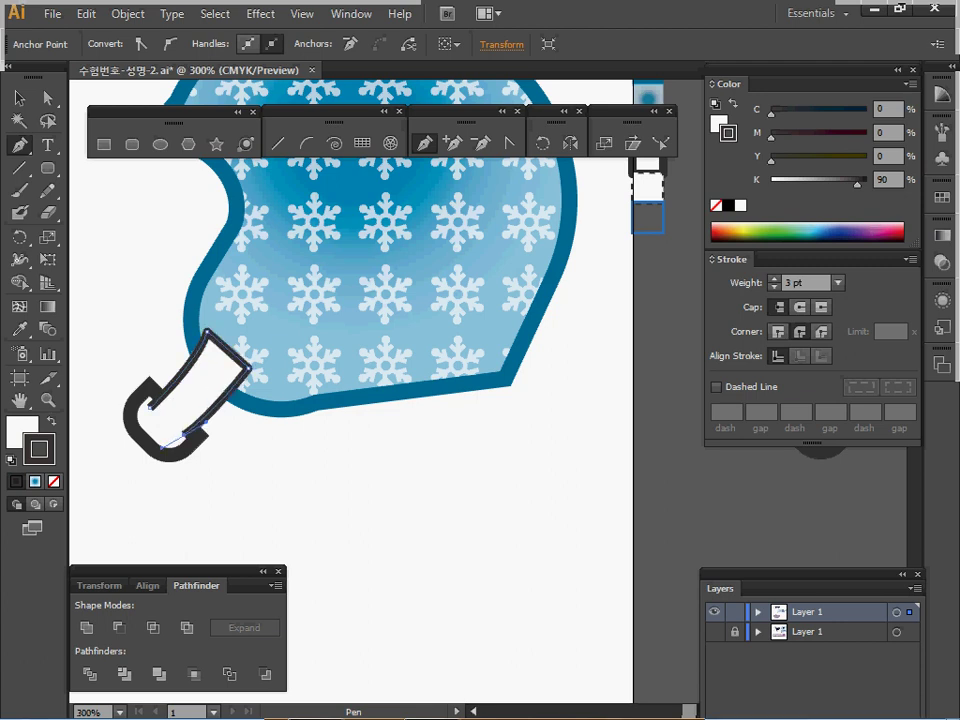
pyautogui.click(184, 435)
pyautogui.click(150, 408)
# Refine the strap's shape by slightly shifting its corner anchor points with the Direct Selection tool.
pyautogui.click(48, 98)
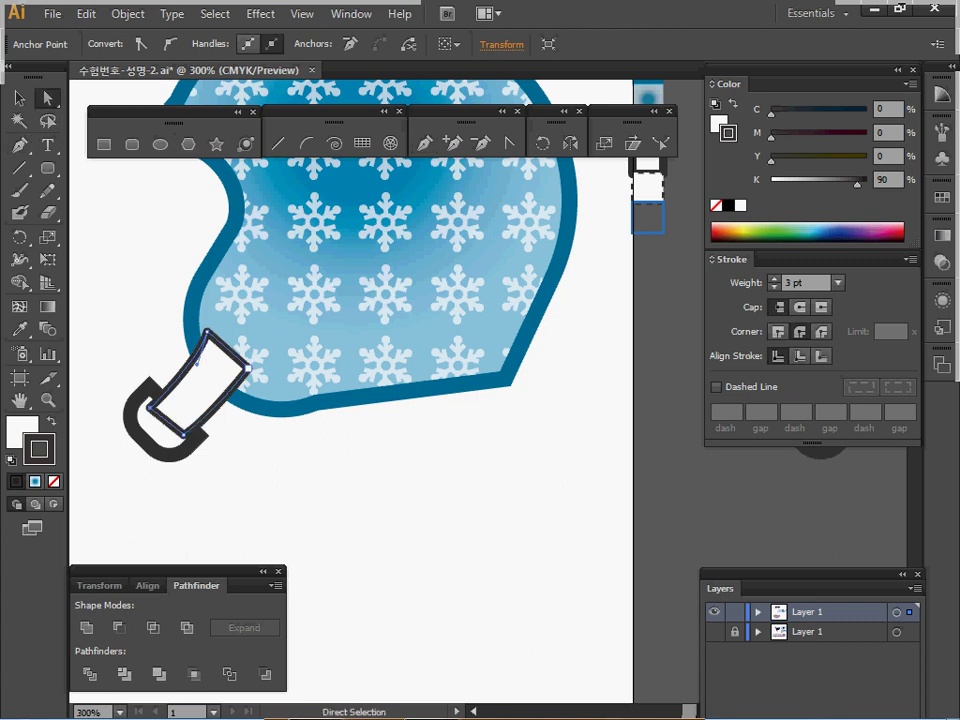
pyautogui.moveTo(248, 368); pyautogui.dragTo(244, 365)
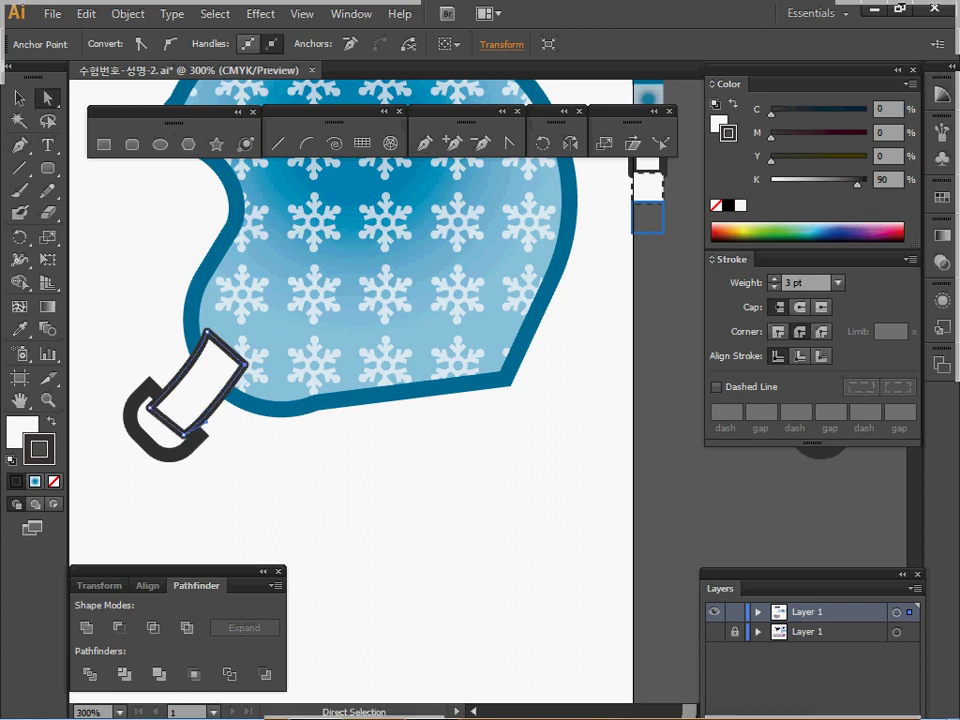
pyautogui.moveTo(184, 435); pyautogui.dragTo(181, 434)
pyautogui.moveTo(207, 330); pyautogui.dragTo(207, 331)
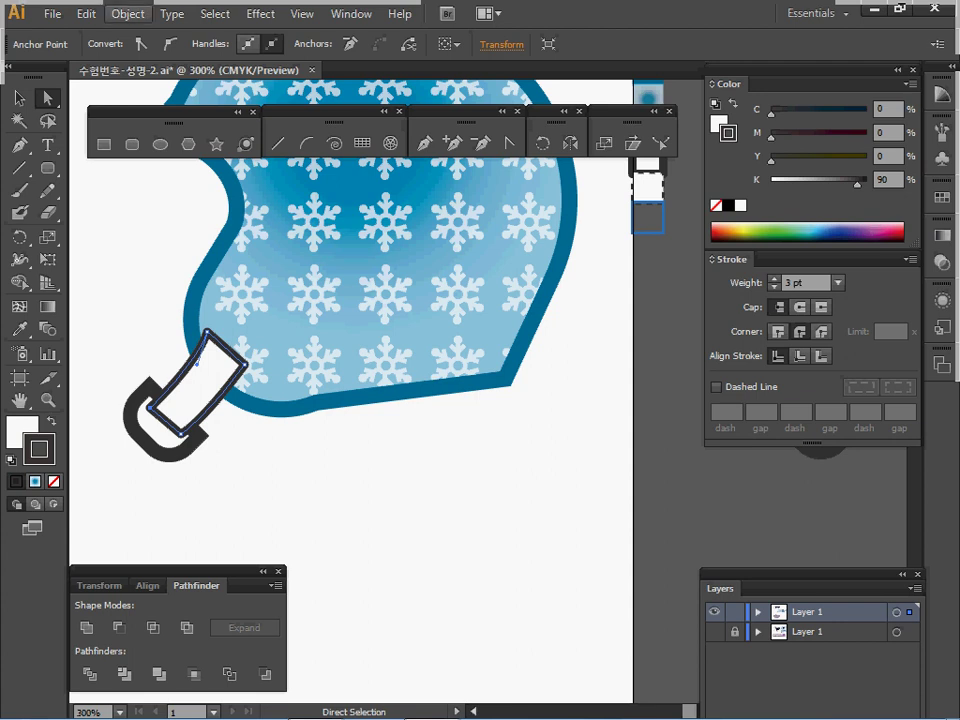
# Create an inner copy of the strap outline with an offset of -1.
pyautogui.click(128, 14)
pyautogui.moveTo(240, 395)
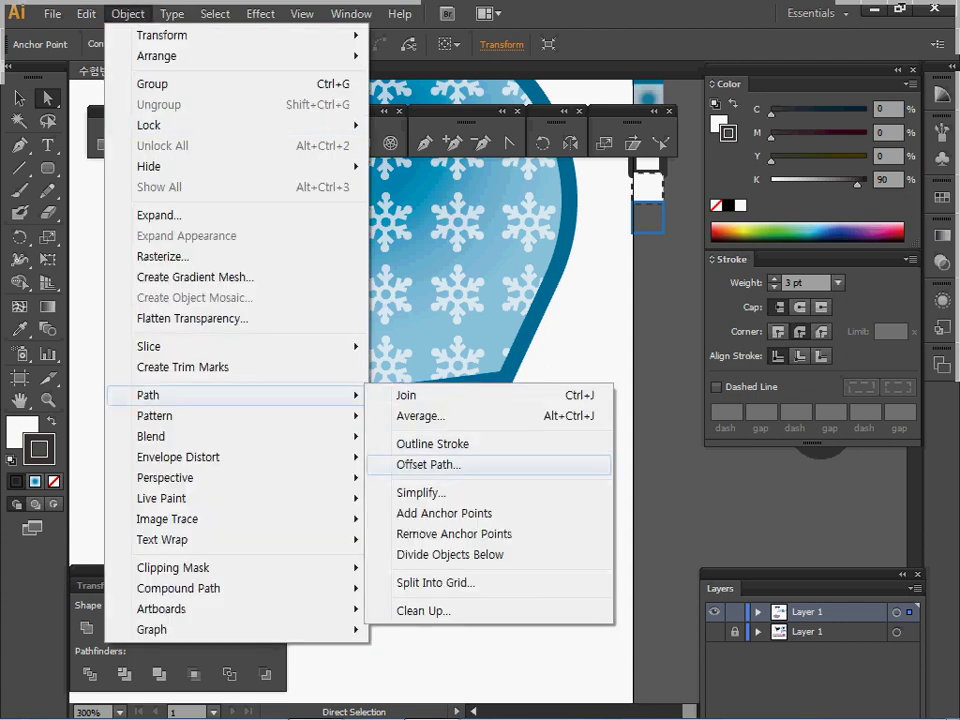
pyautogui.click(428, 464)
pyautogui.write('-1')
pyautogui.press('Return')
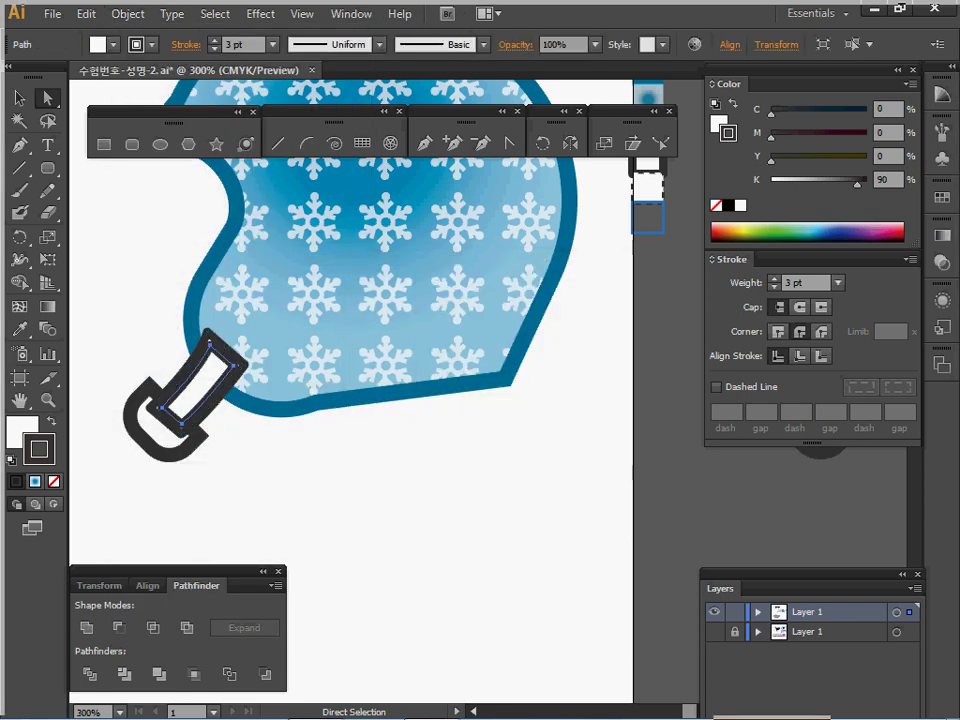
pyautogui.press('space')
pyautogui.moveTo(400, 400); pyautogui.dragTo(315, 464)
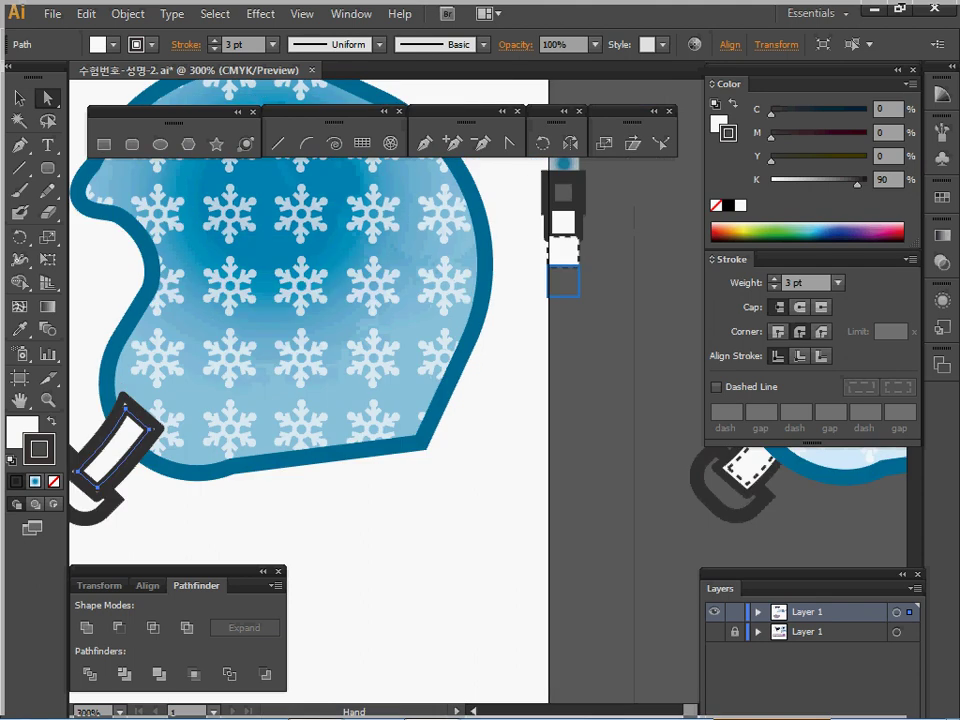
# Give the strap's inner outline the white sample's 1 pt dark dashed stroke by sampling it with the Eyedropper.
pyautogui.press('i')
pyautogui.click(563, 250)
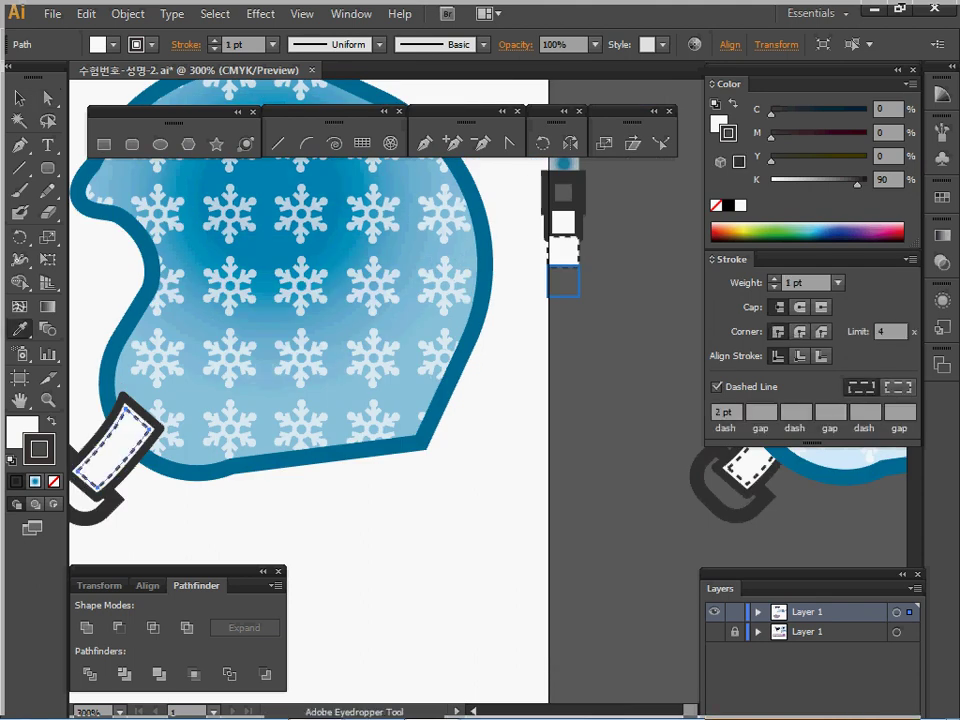
pyautogui.press('space')
pyautogui.moveTo(400, 300); pyautogui.dragTo(502, 276)
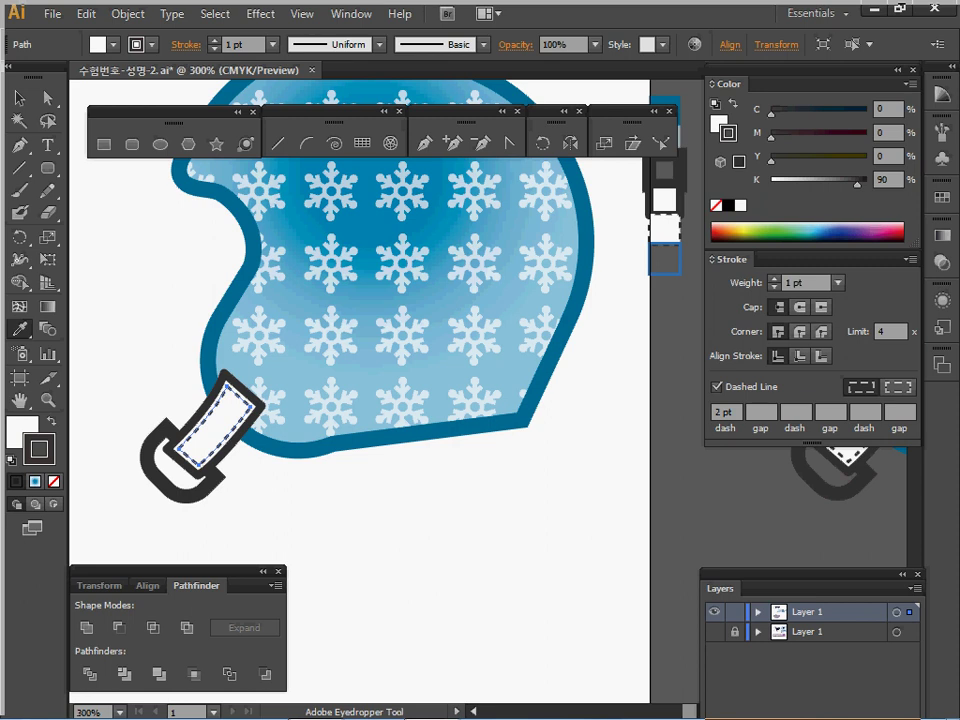
# Select the buckle together with both strap outlines and send them to the back, behind the helmet.
pyautogui.press('v')
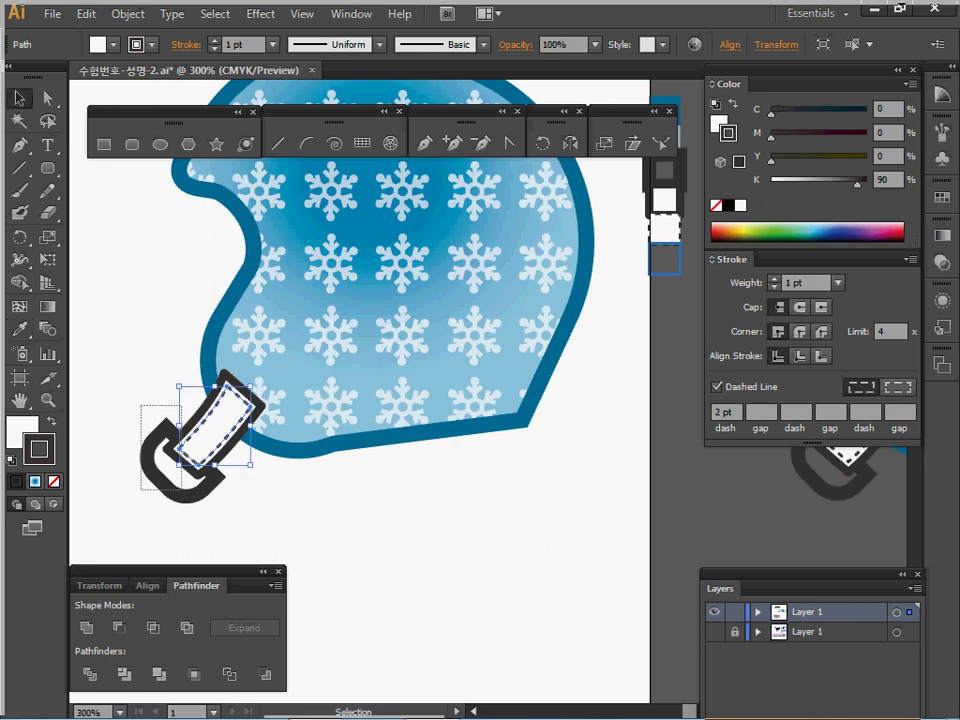
pyautogui.moveTo(140, 405); pyautogui.dragTo(184, 492)
pyautogui.rightClick(211, 452)
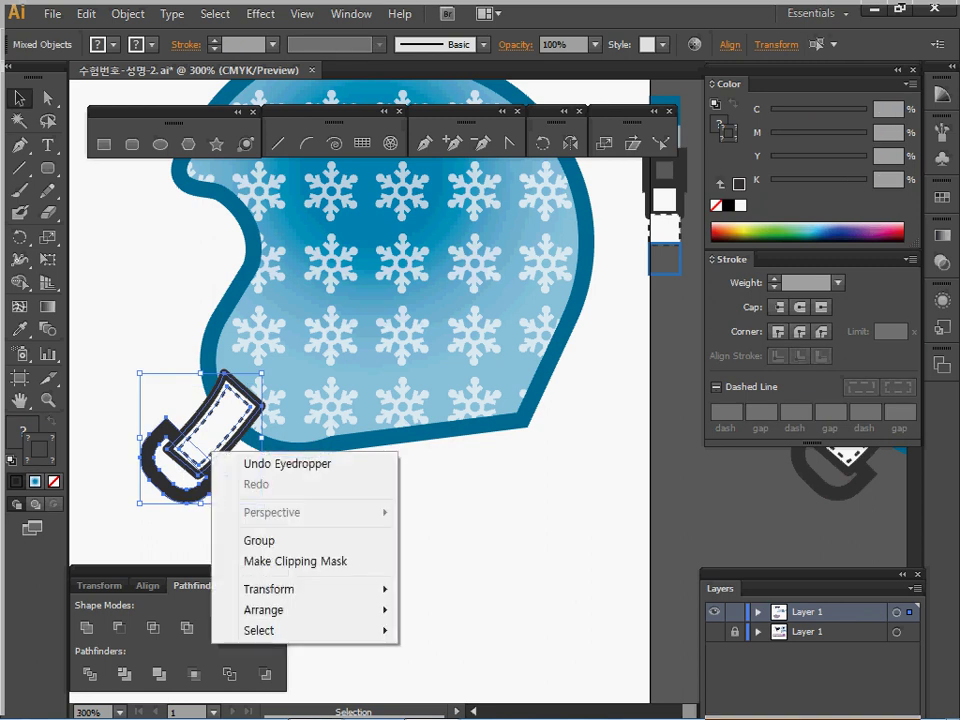
pyautogui.press('Escape')
pyautogui.rightClick(273, 480)
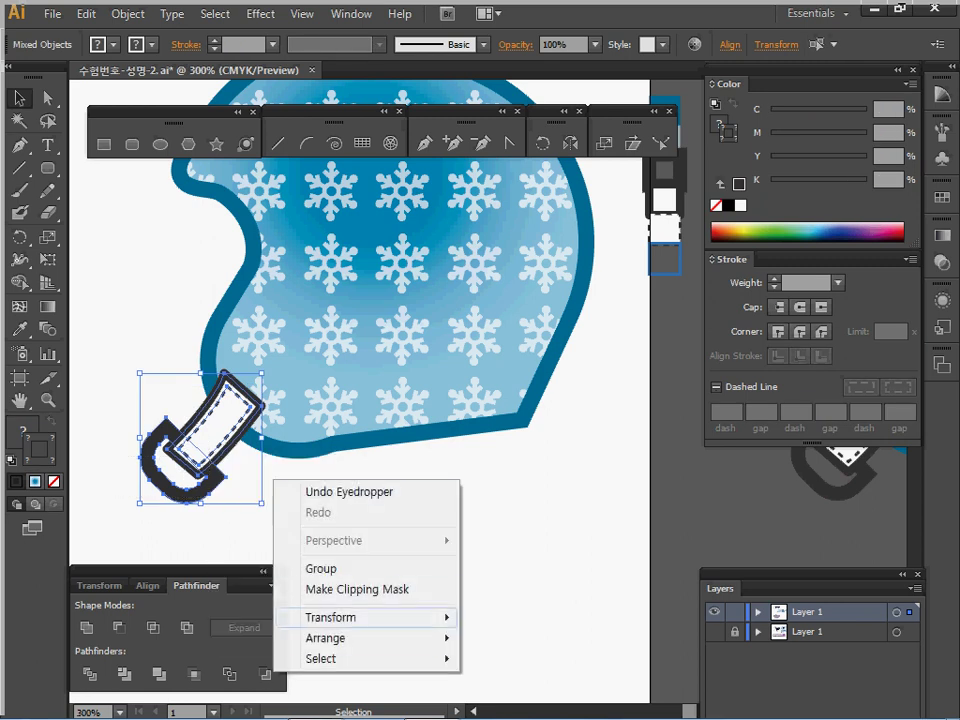
pyautogui.moveTo(330, 638)
pyautogui.click(520, 610)
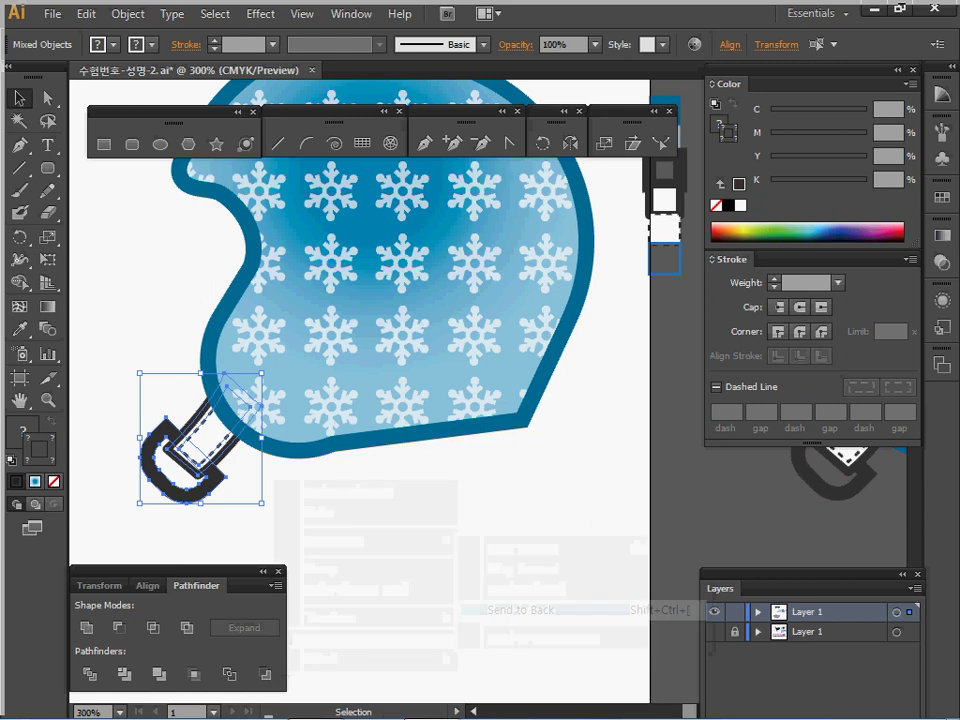
# Paste a copy of the snowboarder silhouette and position it over the helmet.
pyautogui.keyDown('ctrl'); pyautogui.keyDown('alt'); pyautogui.click(489, 488); pyautogui.keyUp('alt'); pyautogui.keyUp('ctrl')
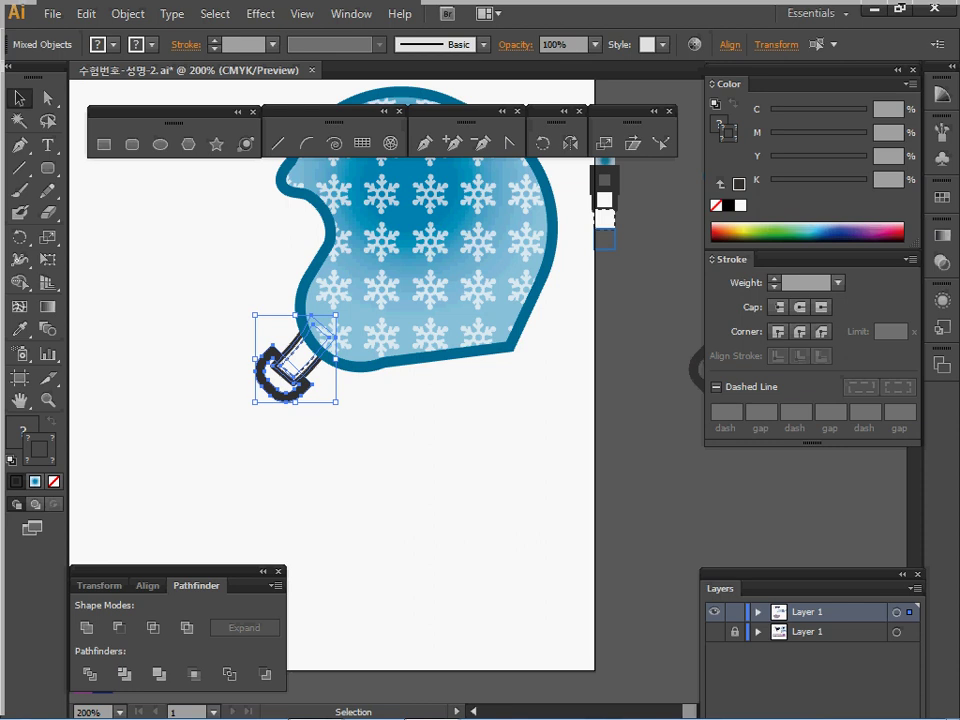
pyautogui.keyDown('ctrl'); pyautogui.keyDown('alt'); pyautogui.click(388, 423); pyautogui.keyUp('alt'); pyautogui.keyUp('ctrl')
pyautogui.moveTo(388, 423); pyautogui.dragTo(332, 688)
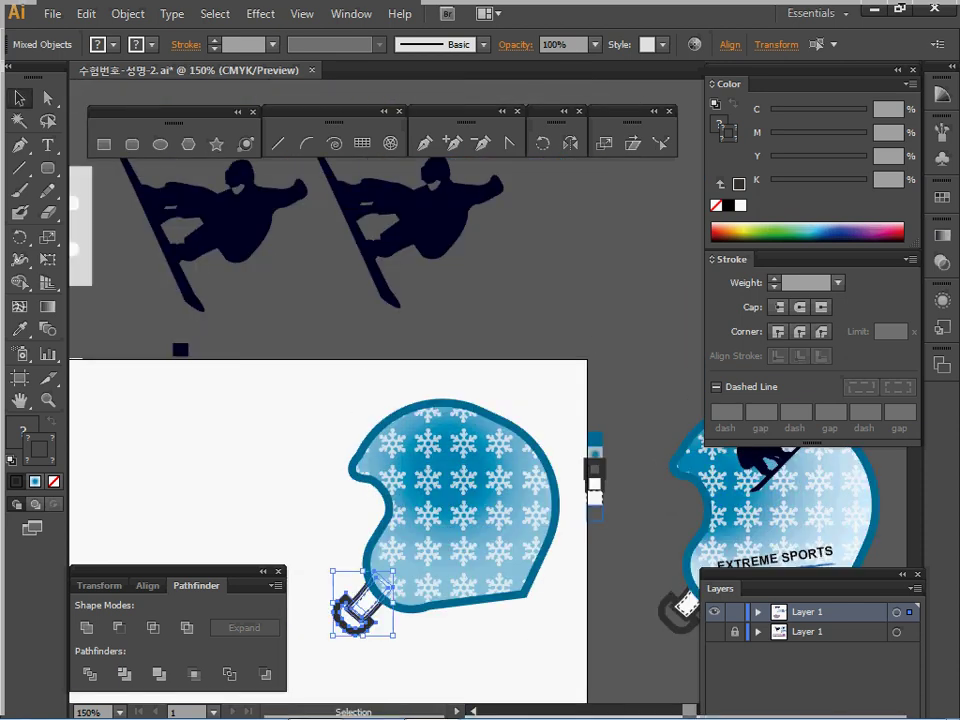
pyautogui.click(436, 215)
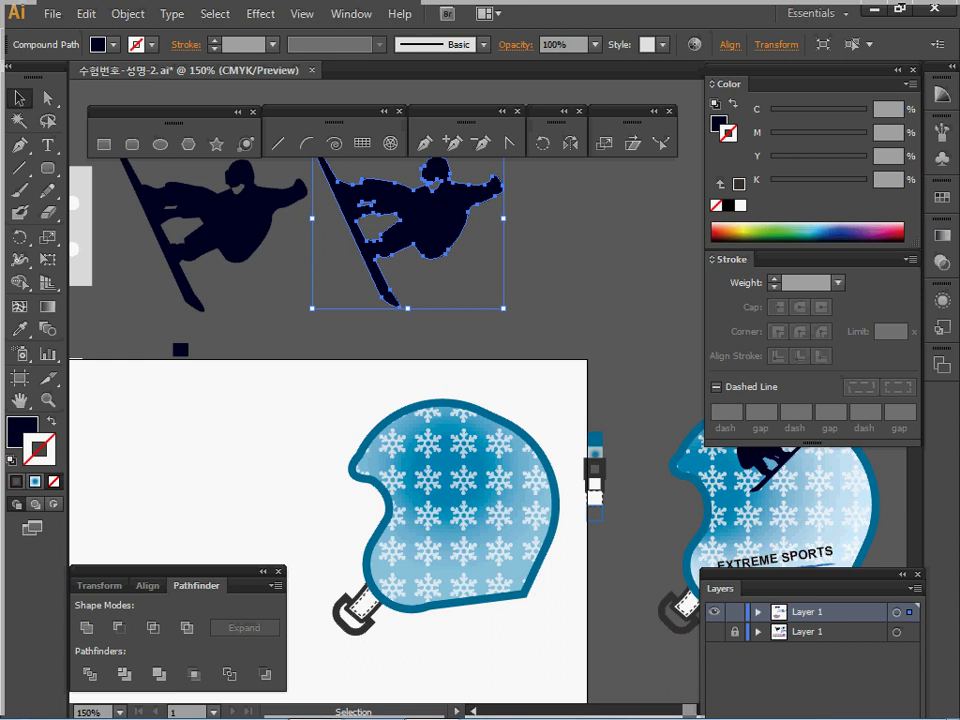
pyautogui.press('a')
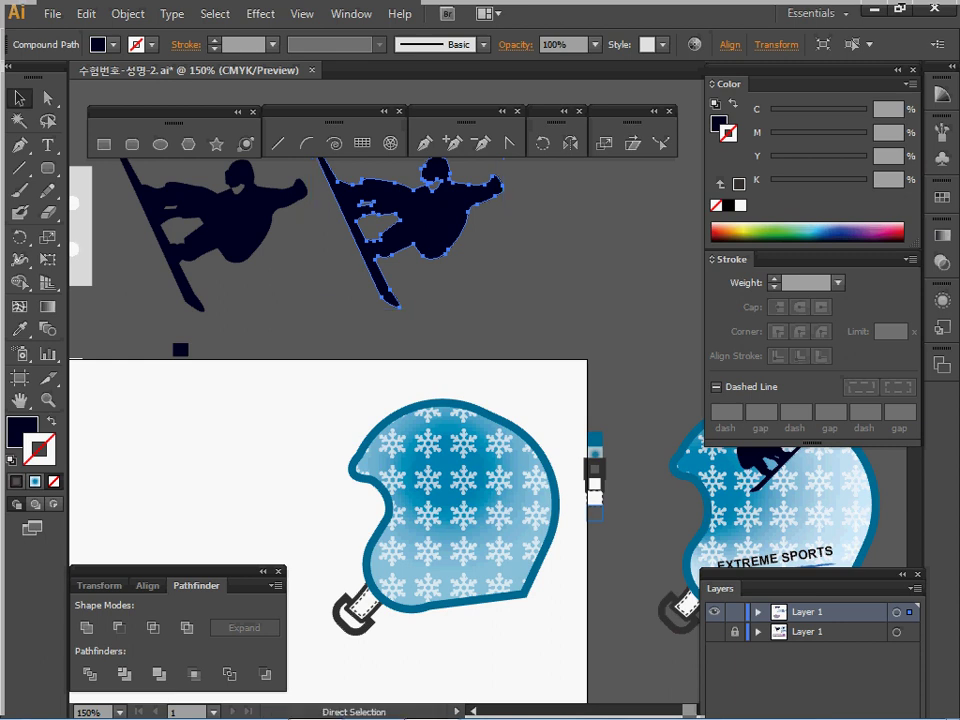
pyautogui.hotkey('ctrl', 'v')
pyautogui.moveTo(515, 390); pyautogui.dragTo(510, 422)
pyautogui.hotkey('ctrl', 'space')
pyautogui.keyDown('ctrl'); pyautogui.click(509, 470); pyautogui.keyUp('ctrl')
pyautogui.press('space')
pyautogui.press('v')
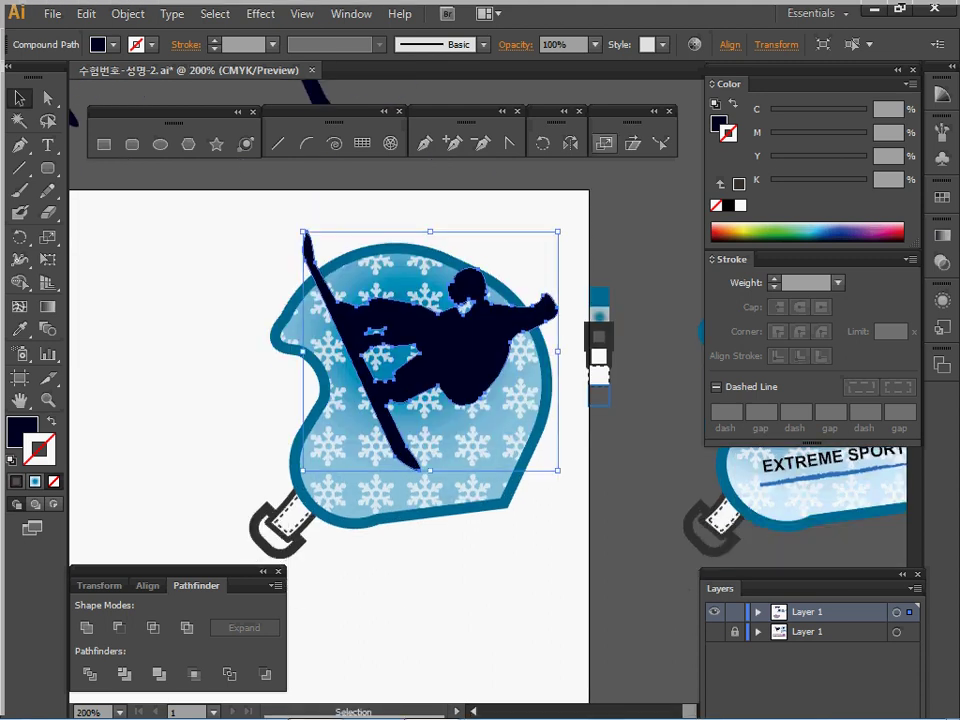
# Scale the silhouette copy on the helmet uniformly to 40%.
pyautogui.doubleClick(604, 143)
pyautogui.write('40')
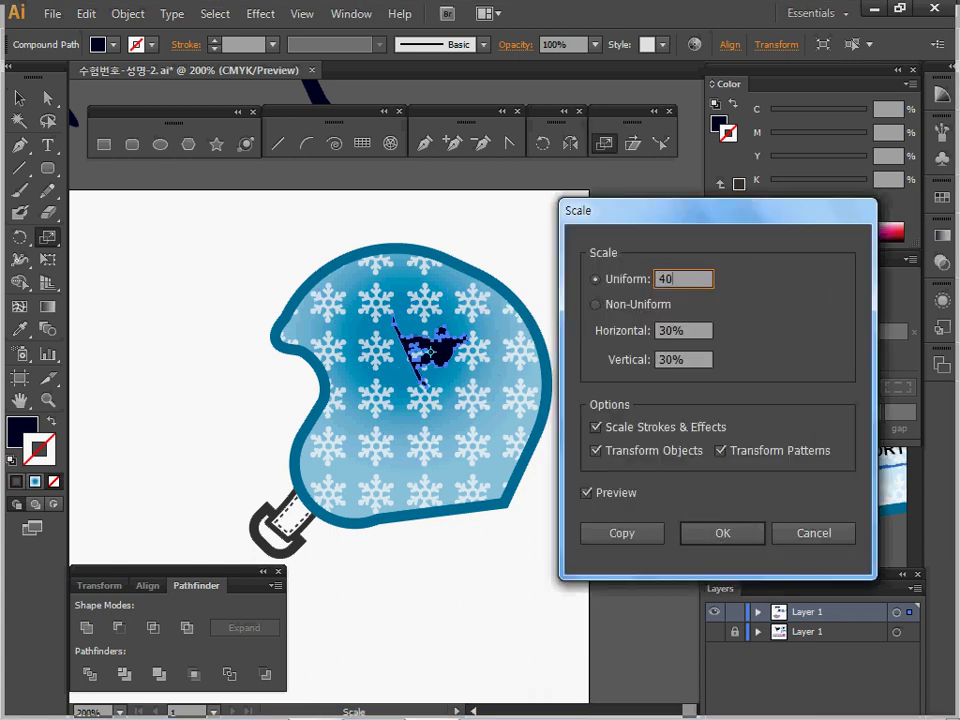
pyautogui.press('Return')
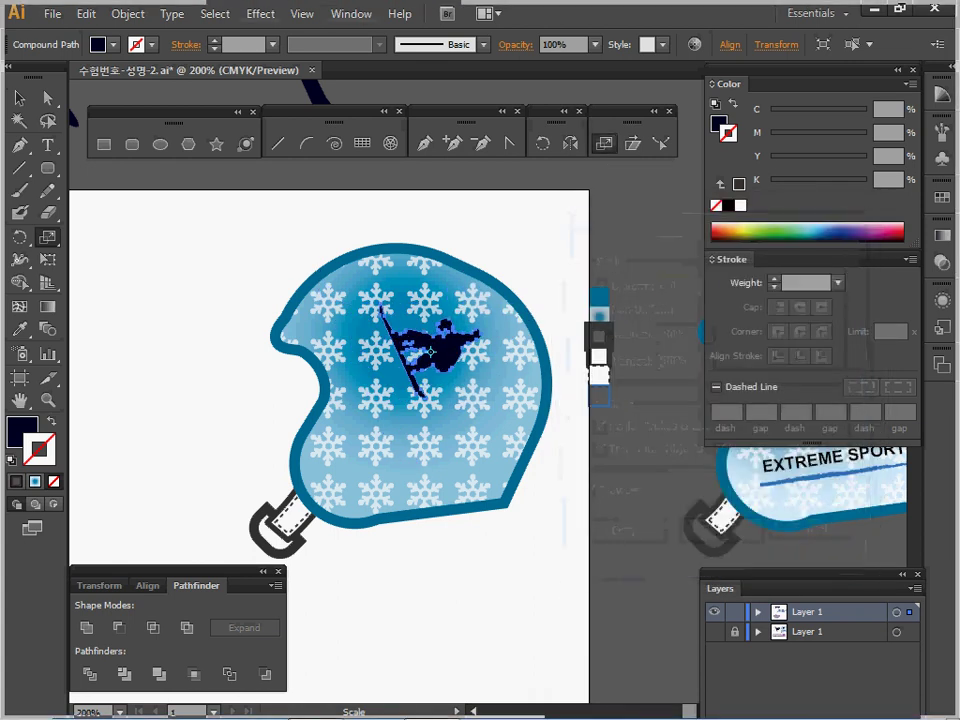
# Try rotating the scaled silhouette by -100° and undo the rotation.
pyautogui.click(570, 143)
pyautogui.doubleClick(542, 143)
pyautogui.write('-1')
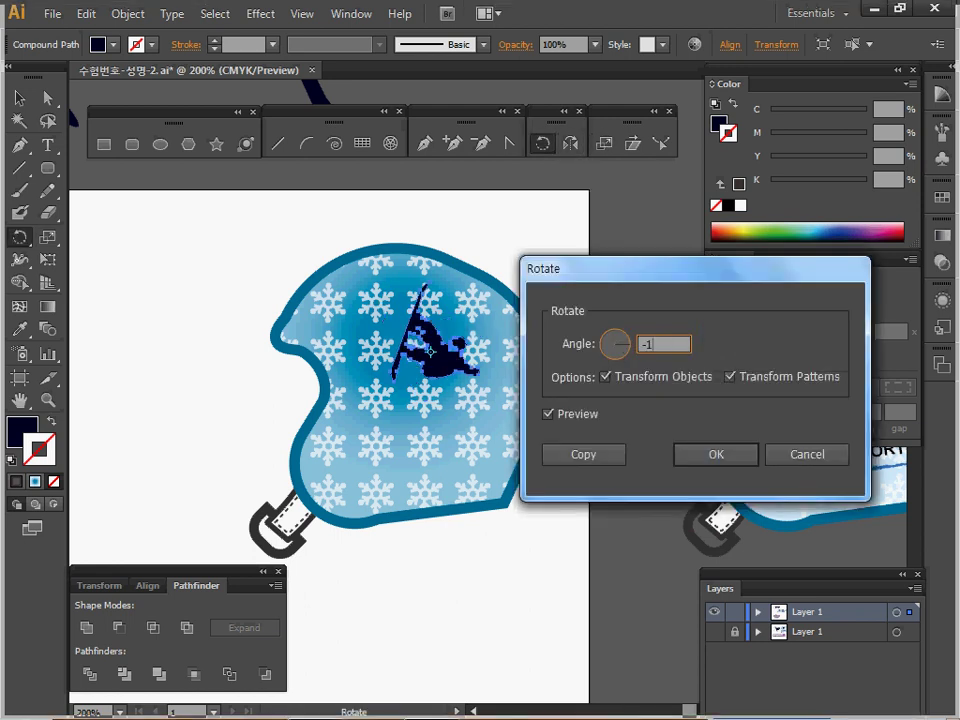
pyautogui.write('00')
pyautogui.press('Return')
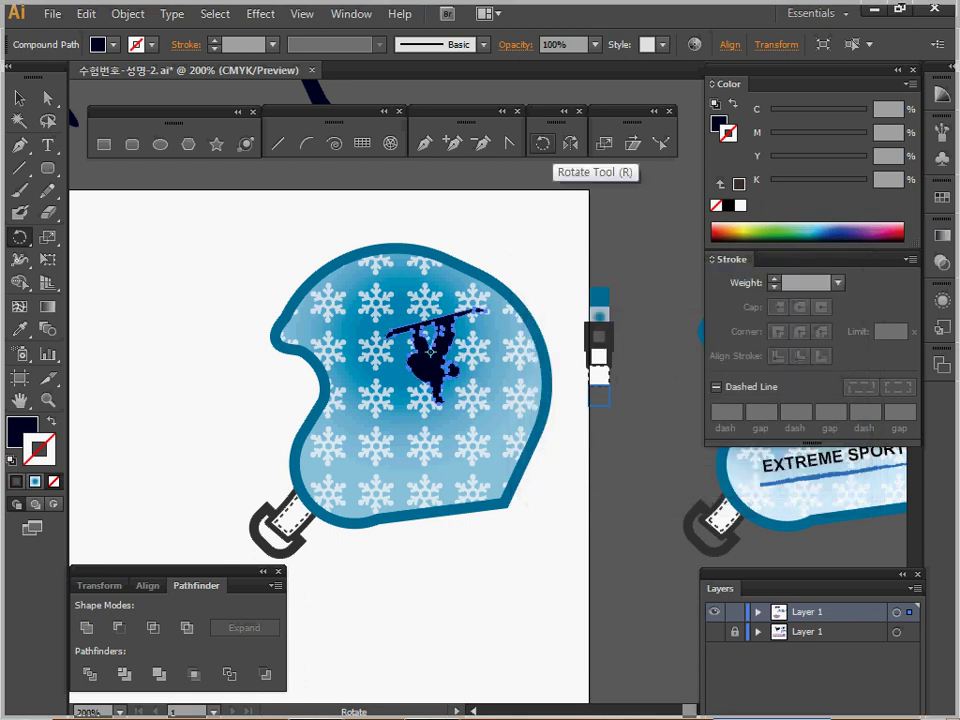
pyautogui.hotkey('ctrl', 'z')
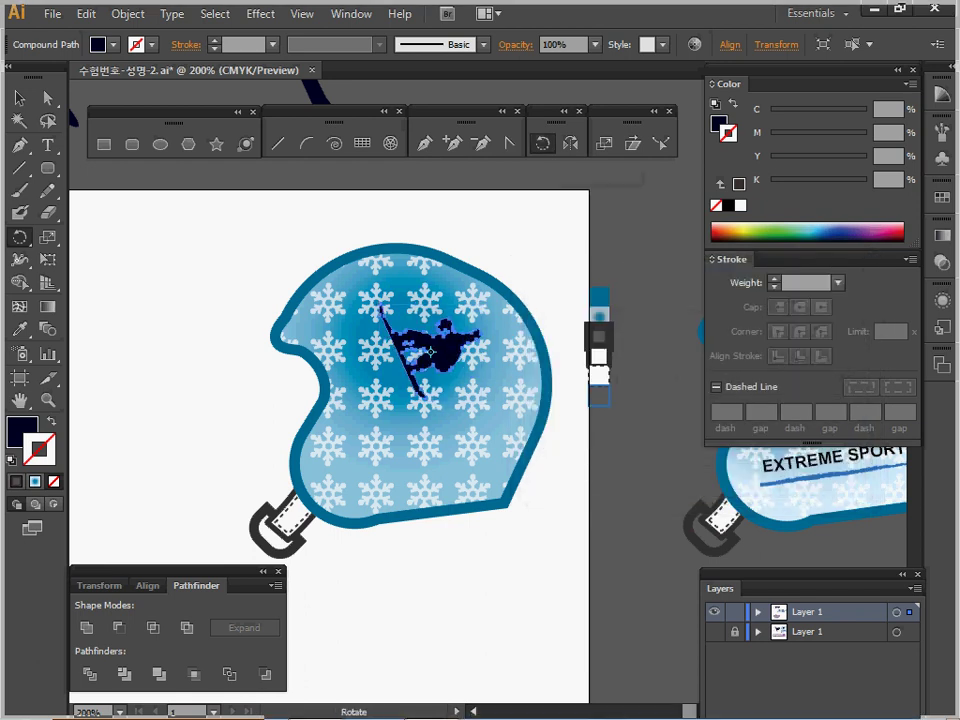
pyautogui.doubleClick(541, 143)
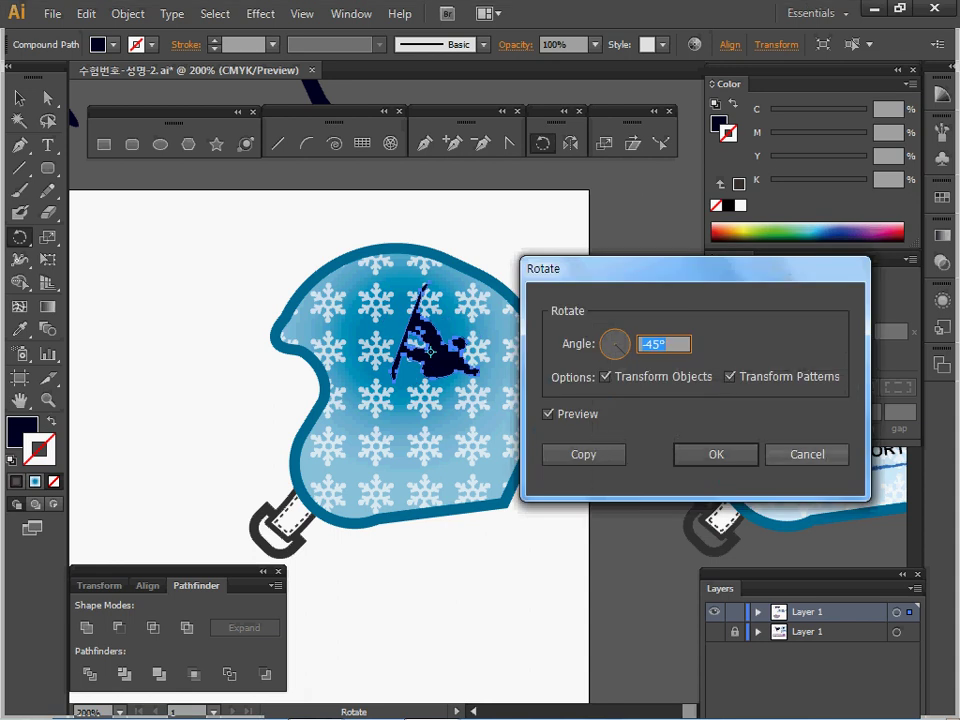
pyautogui.click(807, 454)
# Reflect the scaled silhouette across an axis angled at -100°.
pyautogui.click(570, 143)
pyautogui.doubleClick(570, 143)
pyautogui.moveTo(572, 180); pyautogui.dragTo(666, 204)
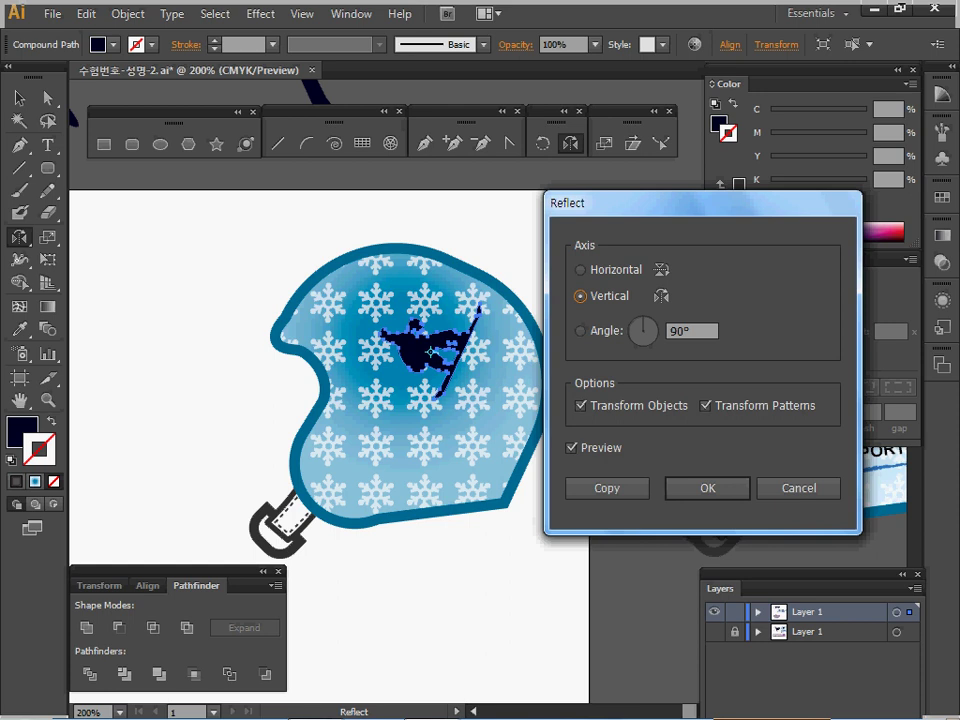
pyautogui.click(581, 331)
pyautogui.press('Tab')
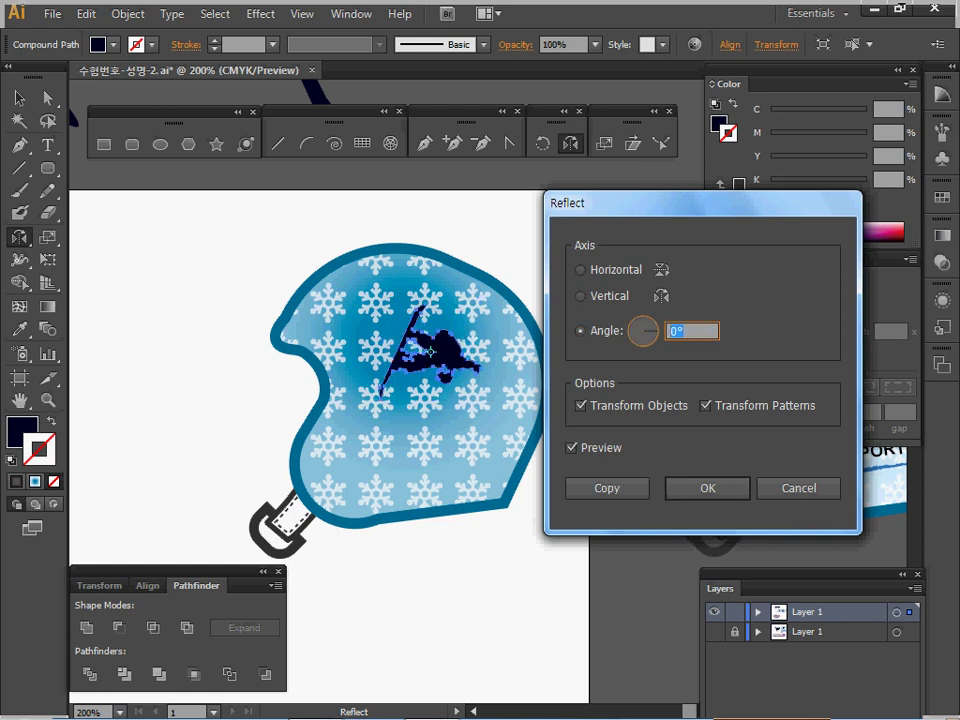
pyautogui.write('-100')
pyautogui.press('Return')
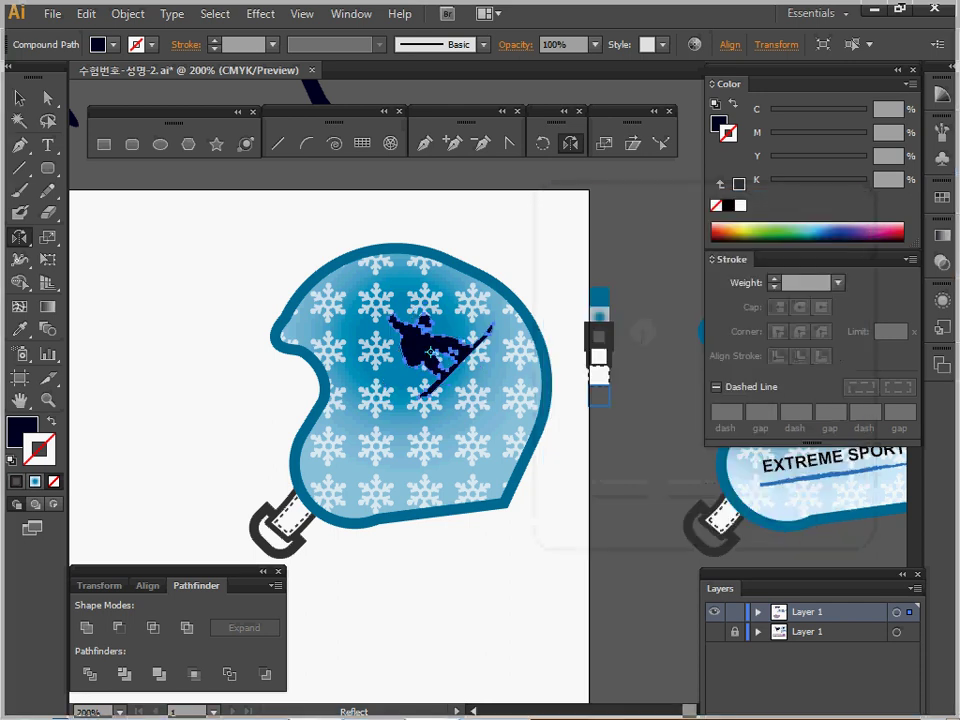
# Move the reflected snowboarder to the helmet's upper-left area and save the document.
pyautogui.press('v')
pyautogui.moveTo(431, 351); pyautogui.dragTo(396, 316)
pyautogui.press('o')
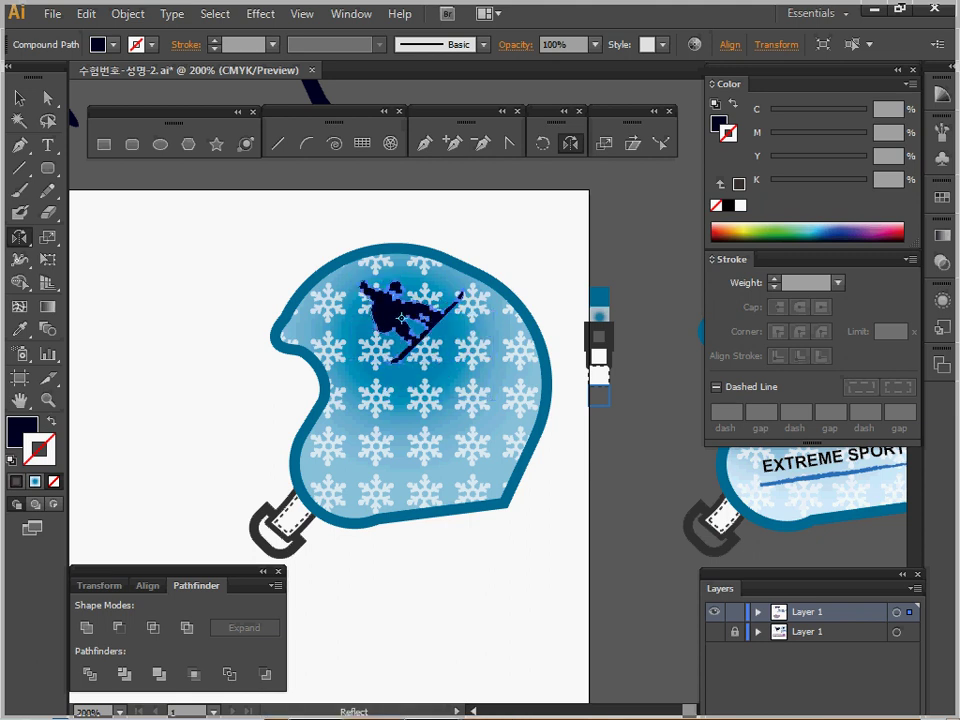
pyautogui.moveTo(401, 318); pyautogui.dragTo(376, 311)
pyautogui.hotkey('ctrl', 's')
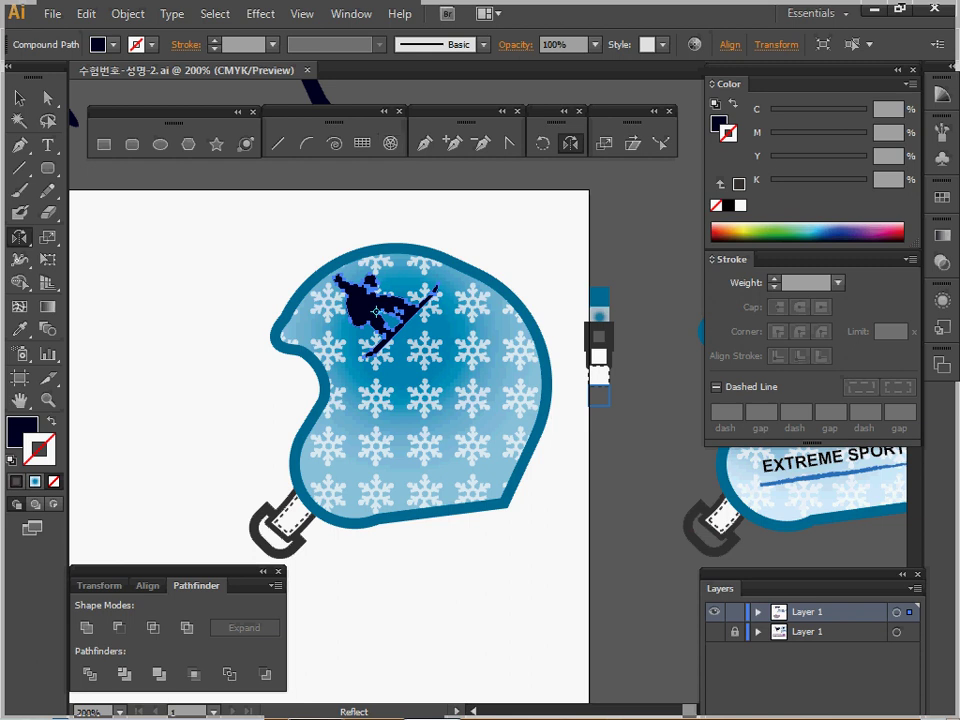
# Cut the EXTREME SPORTS text from beside the reference helmet, paste it across the lower part of the drawn helmet and deselect it.
pyautogui.keyDown('ctrl'); pyautogui.keyDown('alt'); pyautogui.click(584, 409); pyautogui.keyUp('alt'); pyautogui.keyUp('ctrl')
pyautogui.moveTo(331, 315); pyautogui.dragTo(302, 313)
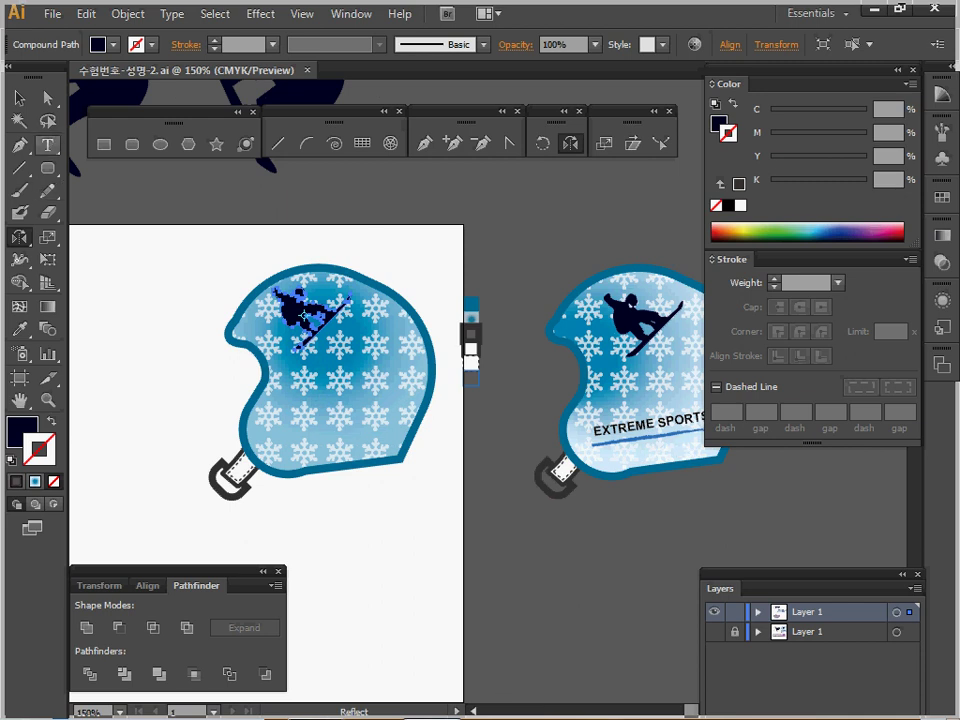
pyautogui.moveTo(302, 313); pyautogui.dragTo(87, 287)
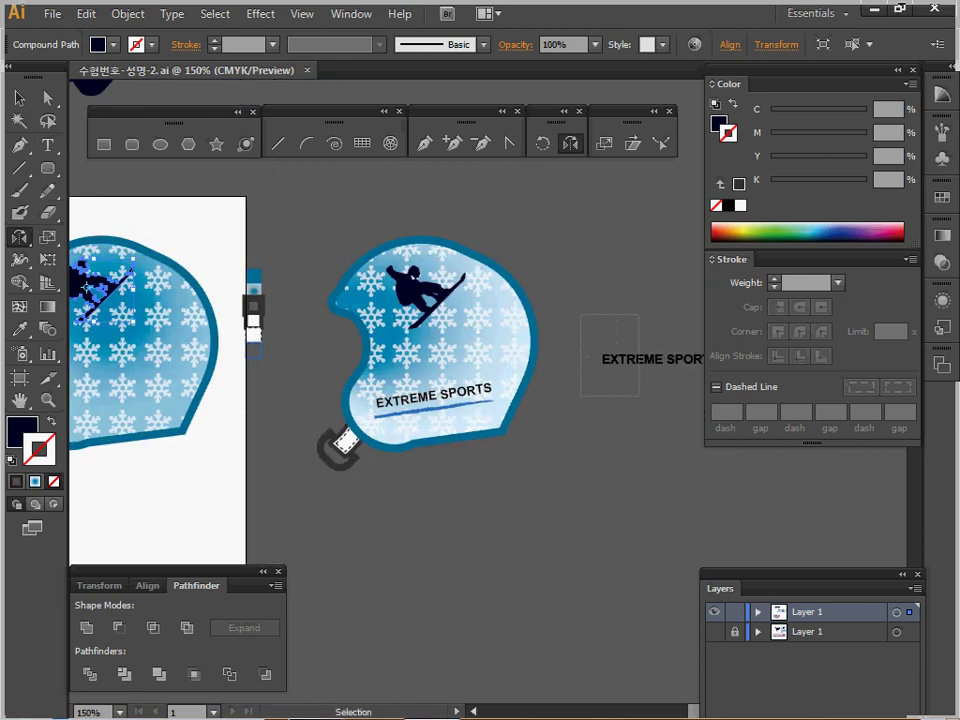
pyautogui.keyDown('ctrl'); pyautogui.click(611, 357); pyautogui.keyUp('ctrl')
pyautogui.hotkey('ctrl', 'x')
pyautogui.moveTo(207, 432); pyautogui.dragTo(372, 432)
pyautogui.keyDown('ctrl'); pyautogui.click(379, 398); pyautogui.keyUp('ctrl')
pyautogui.hotkey('ctrl', 'v')
pyautogui.hotkey('ctrl', 'shift', 'a')
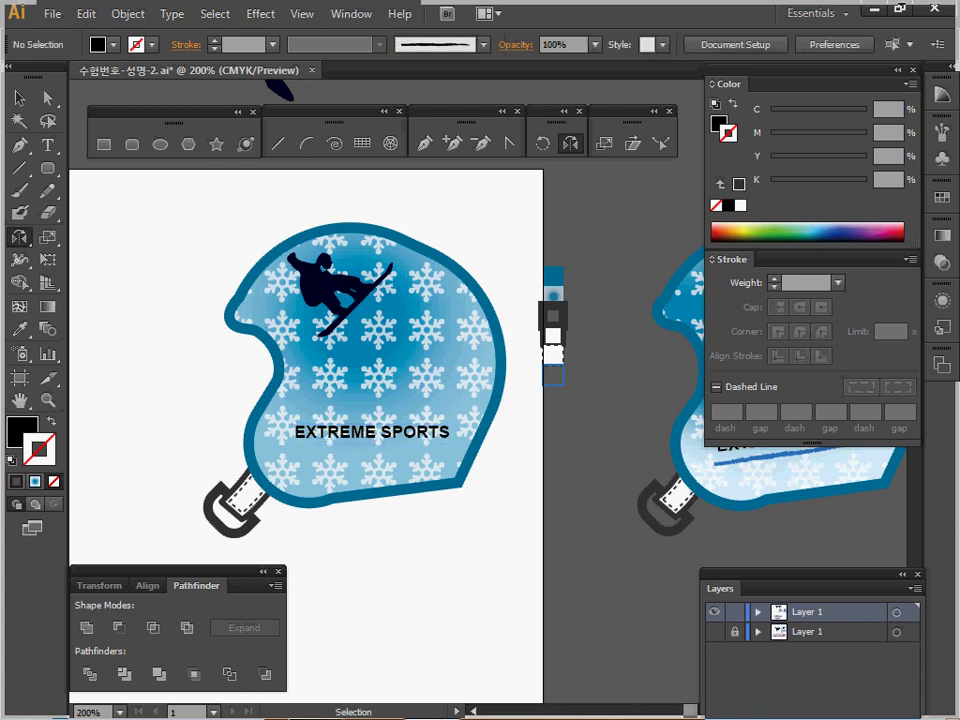
# Choose the Charcoal - Pencil brush as the brush definition for new strokes.
pyautogui.moveTo(372, 432); pyautogui.dragTo(327, 396)
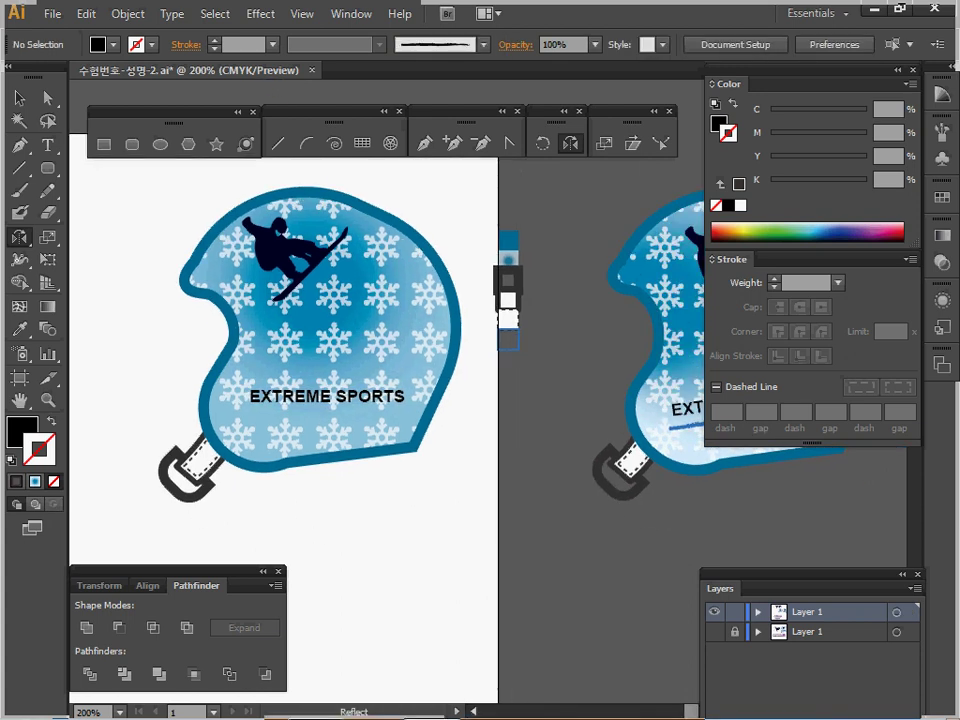
pyautogui.click(484, 44)
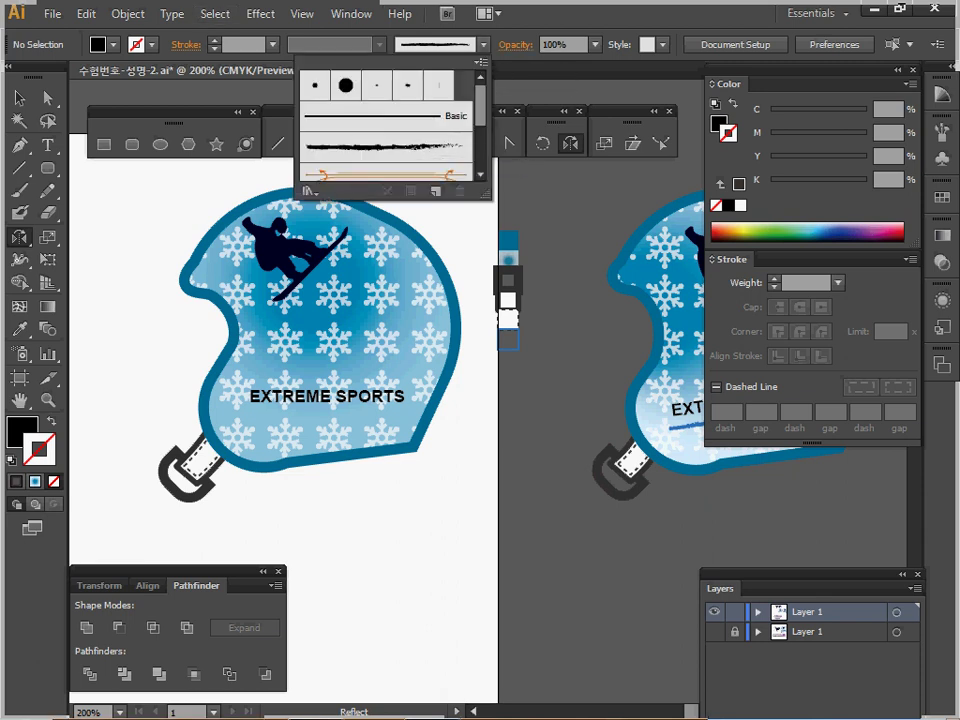
pyautogui.scroll(-3, 385, 125)
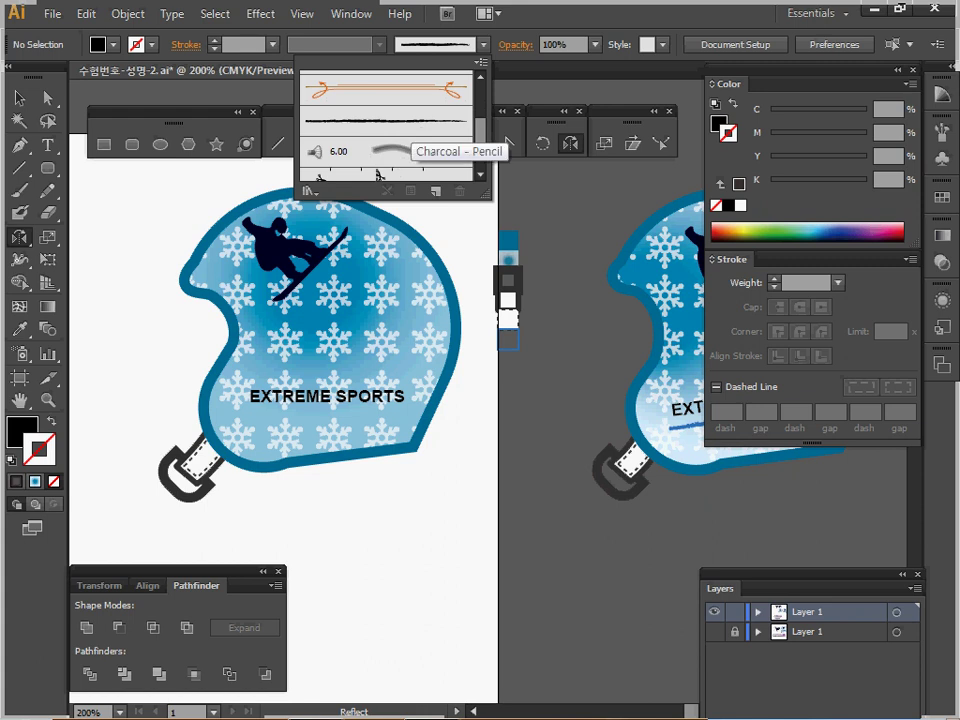
pyautogui.click(385, 120)
# Look through the Artistic_ChalkCharcoalPencil brush library, close it and check the chosen brush in the brush list.
pyautogui.click(311, 190)
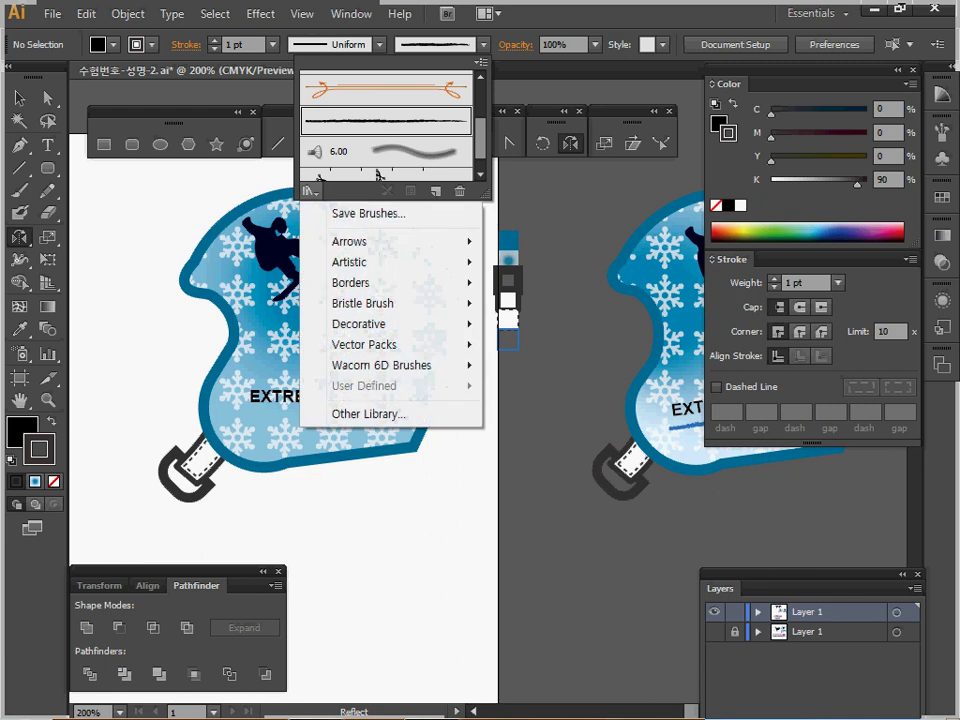
pyautogui.moveTo(365, 262)
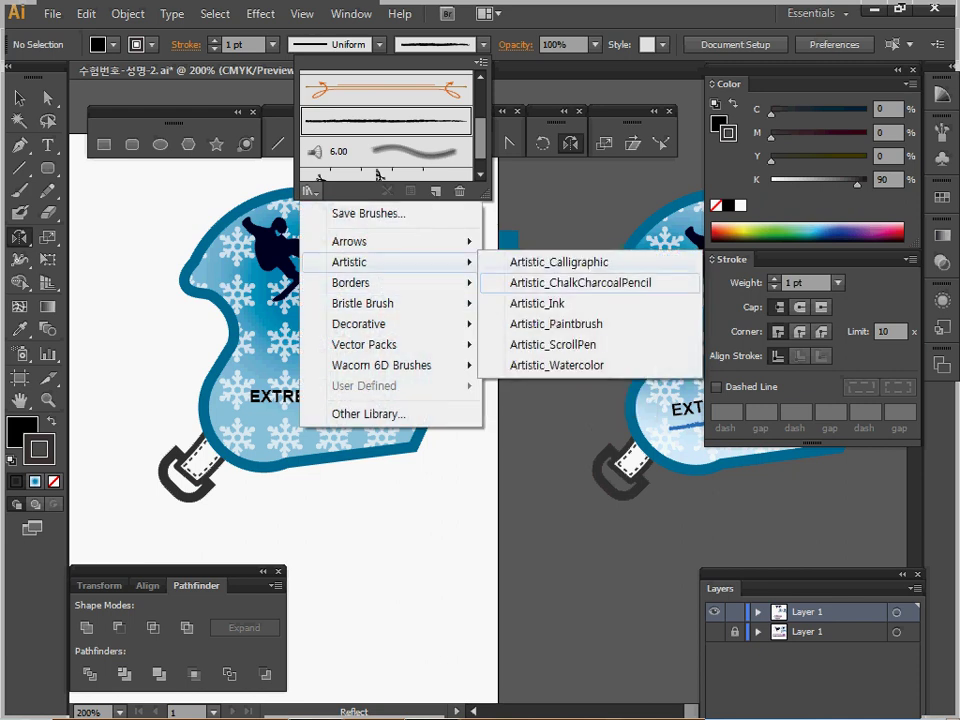
pyautogui.click(580, 282)
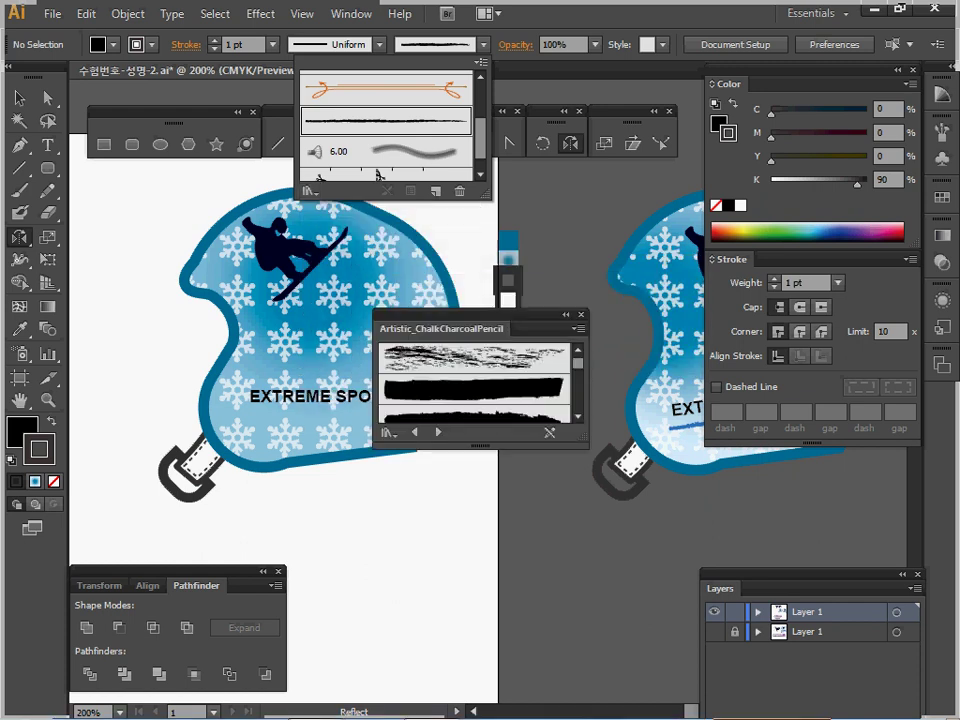
pyautogui.press('Escape')
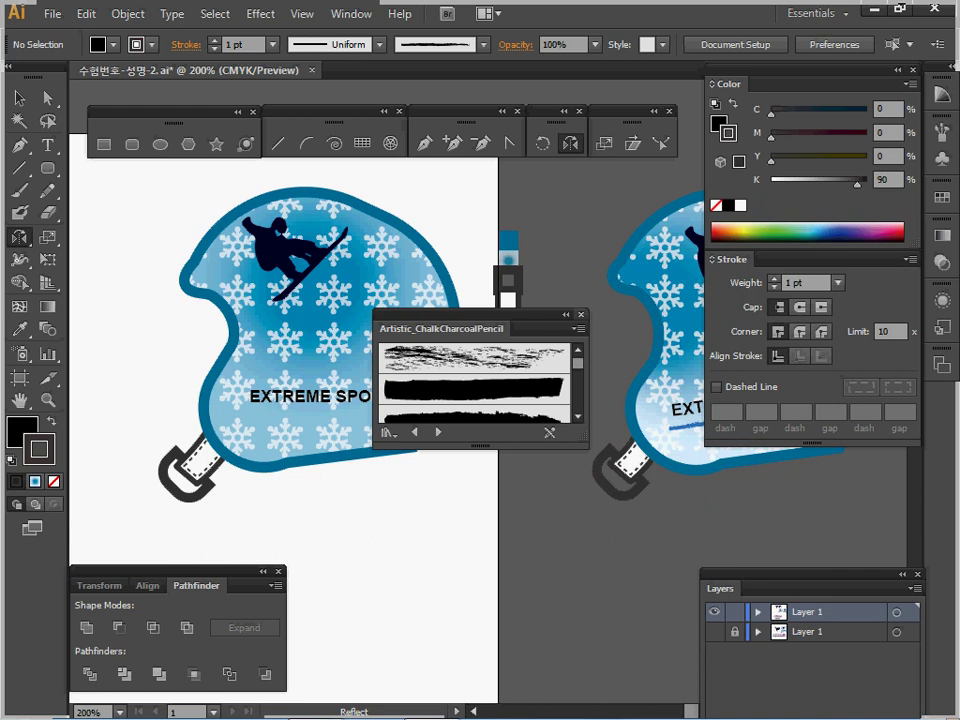
pyautogui.click(581, 315)
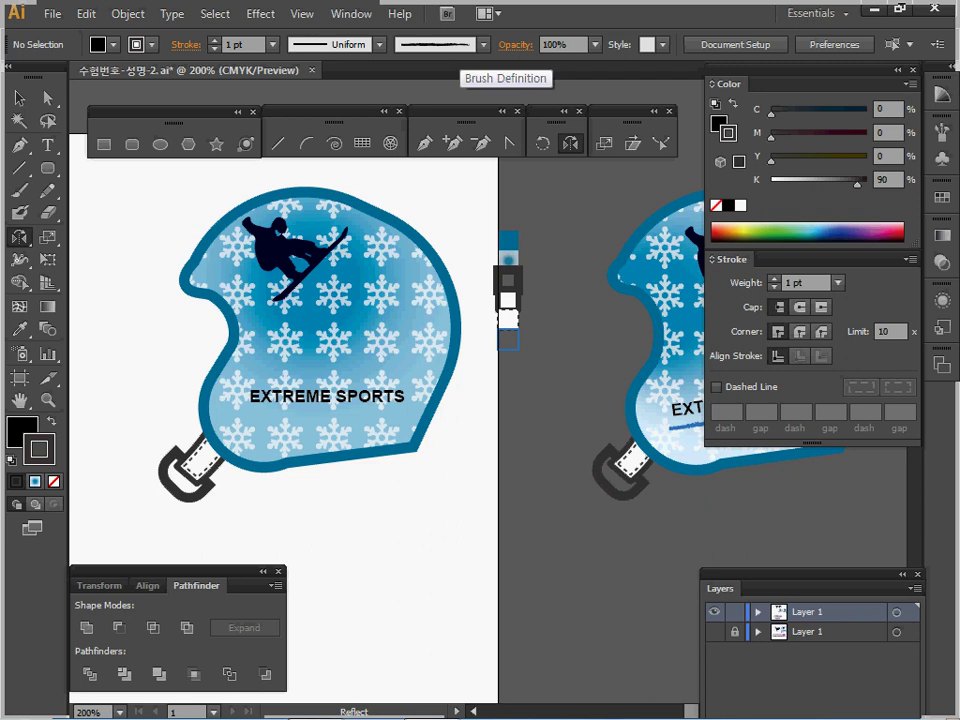
pyautogui.click(483, 44)
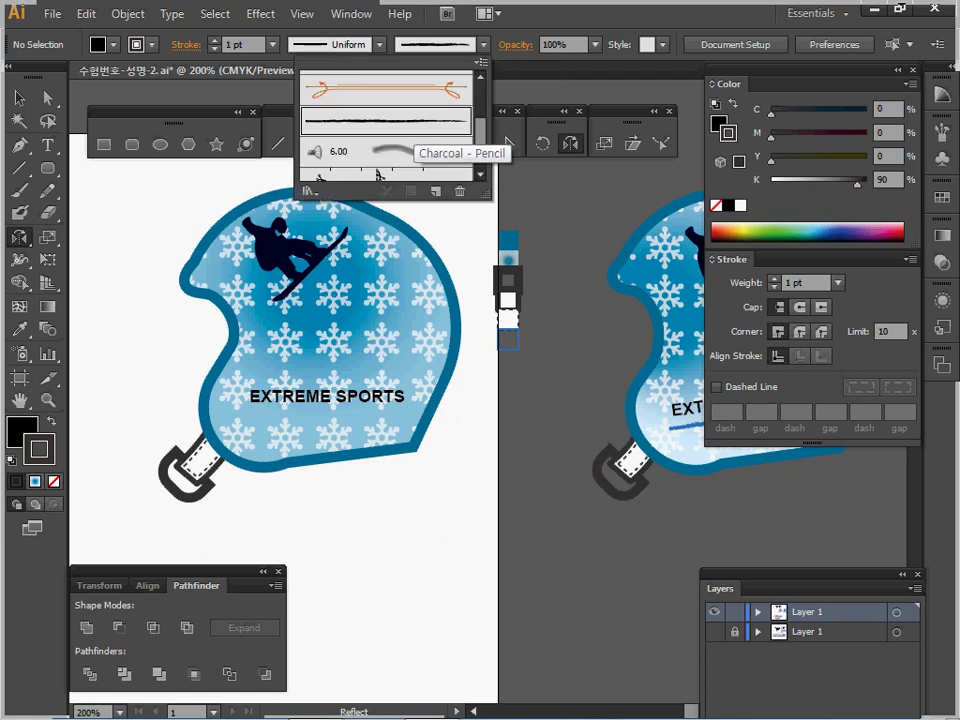
pyautogui.click(483, 44)
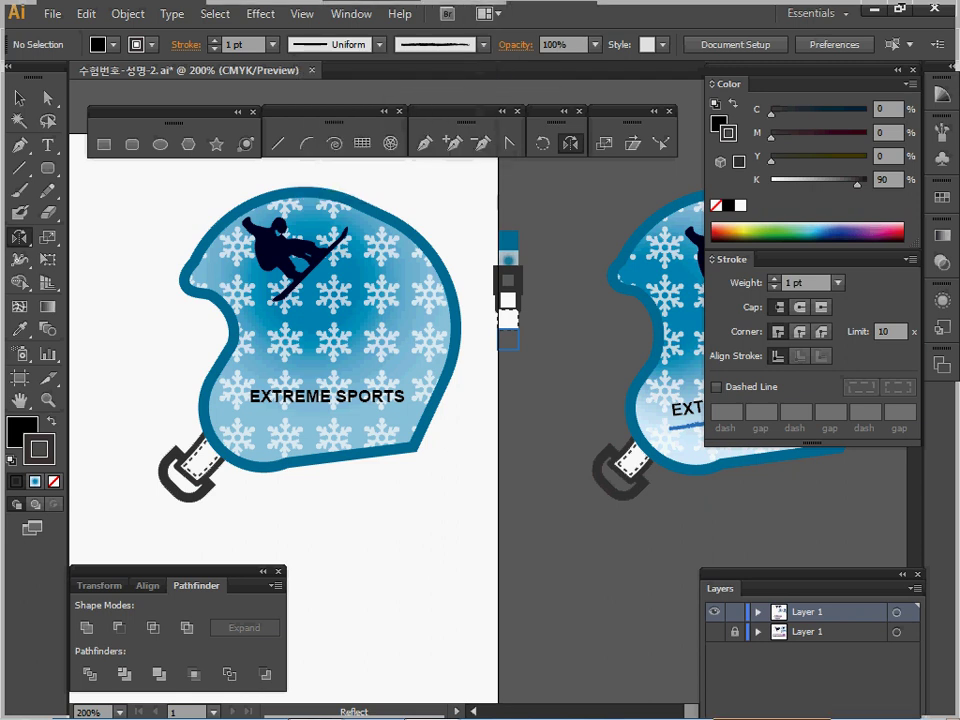
# Draw a horizontal line beneath the EXTREME SPORTS text on the drawn helmet and apply the Charcoal - Pencil brush to it.
pyautogui.press('\\')
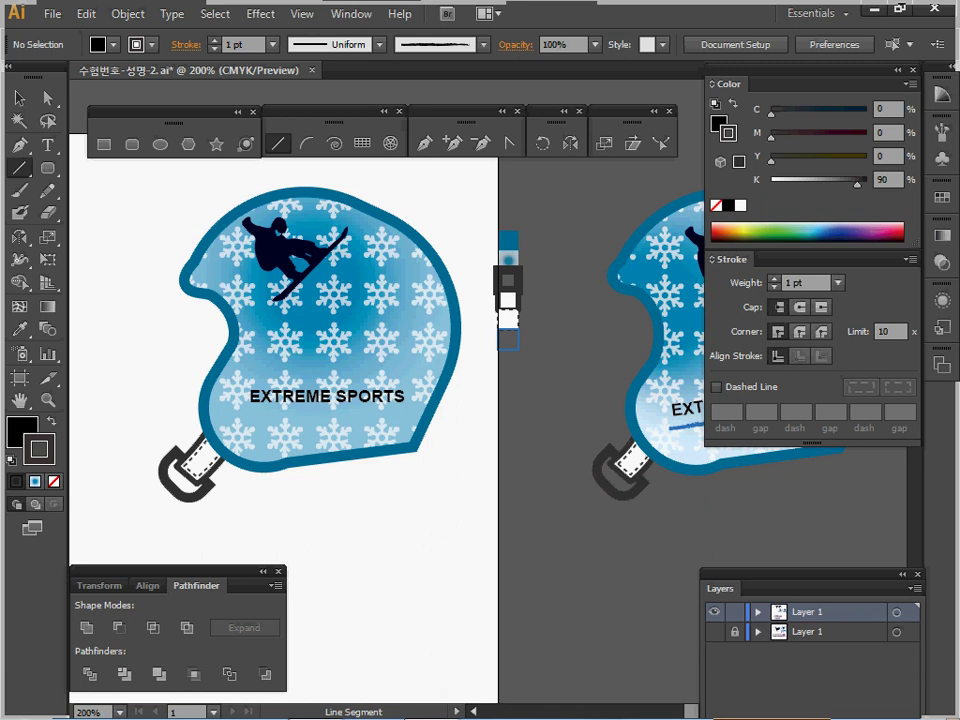
pyautogui.moveTo(246, 418); pyautogui.dragTo(410, 418)
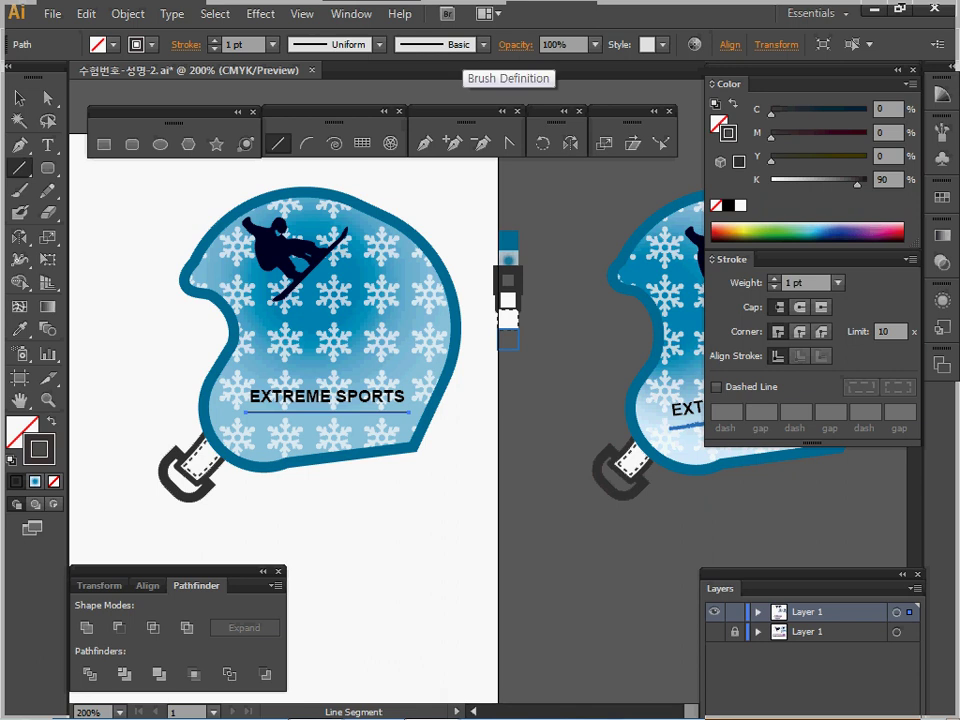
pyautogui.click(484, 44)
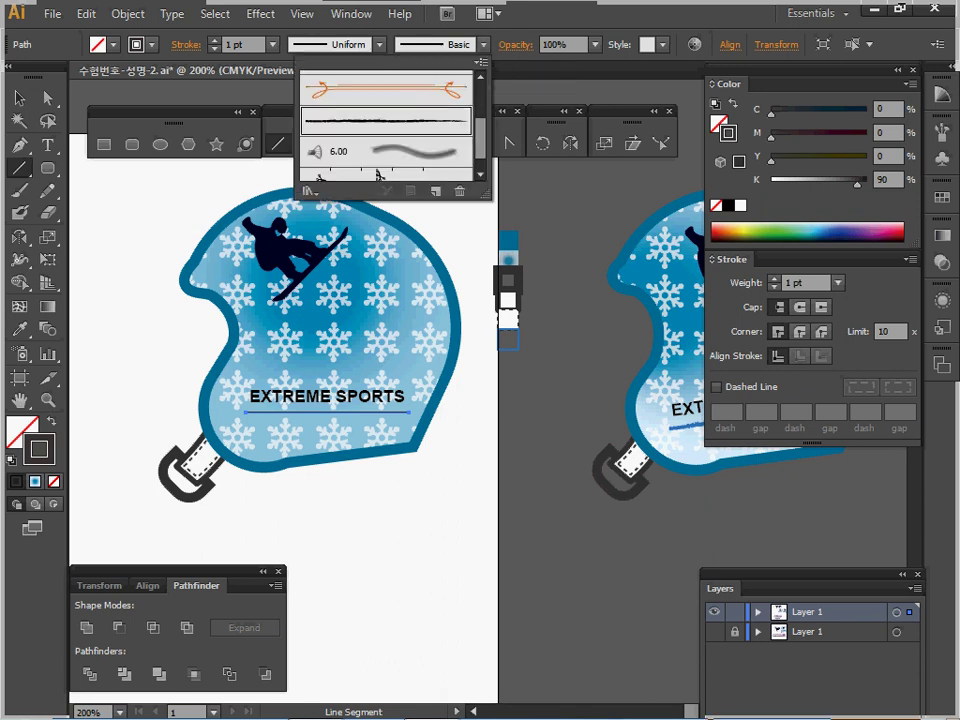
pyautogui.click(385, 121)
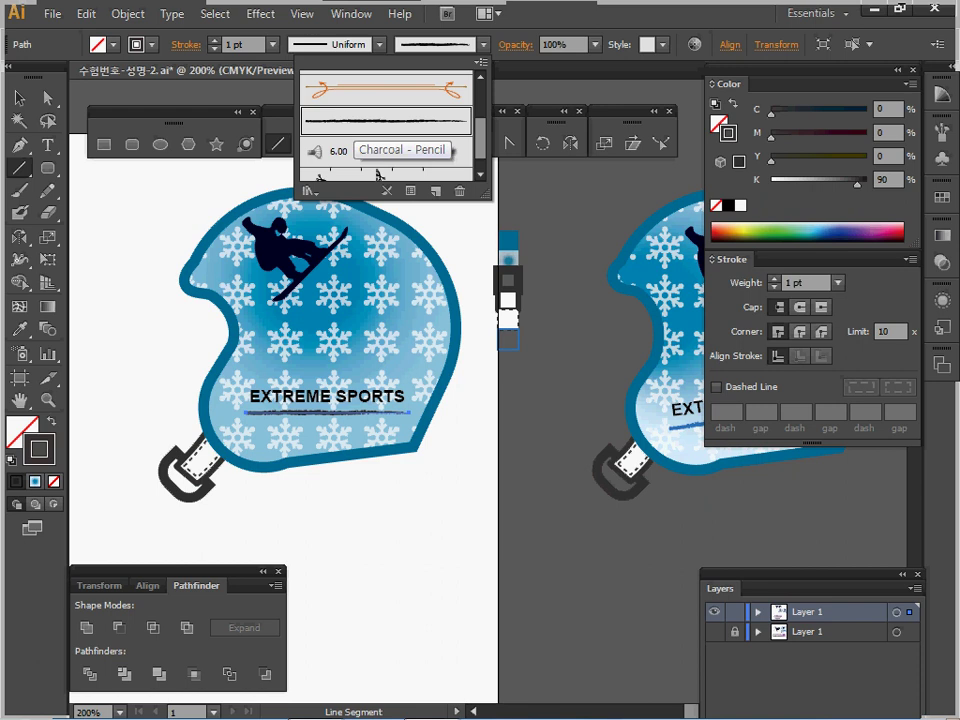
# Sample the blue outline color from the lowest swatch beside the artboard onto the charcoal underline, and deselect it.
pyautogui.press('space')
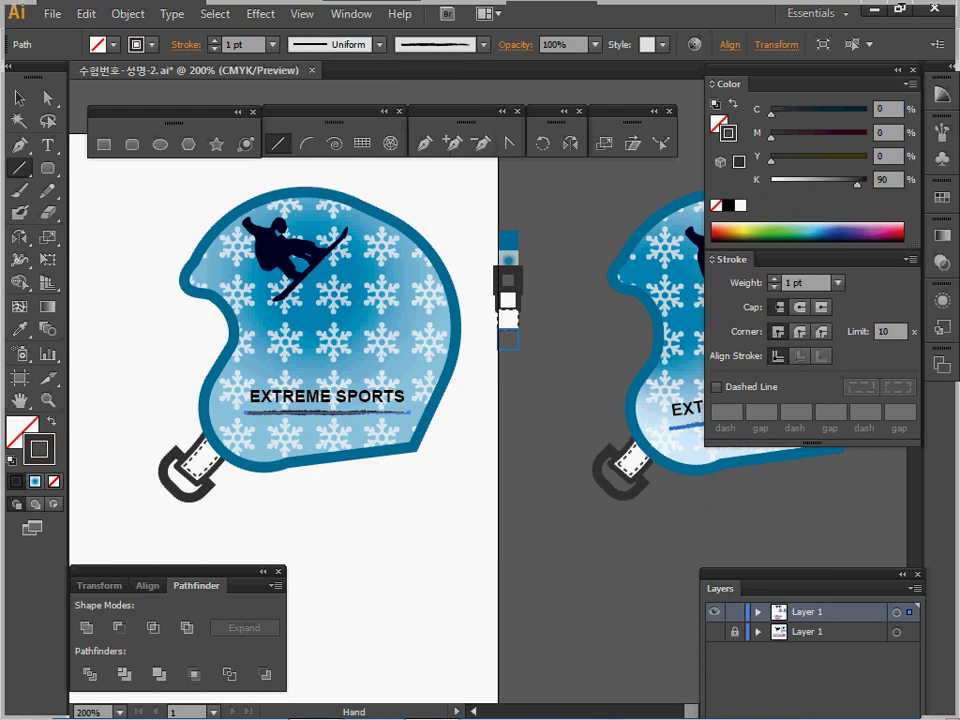
pyautogui.moveTo(400, 300); pyautogui.dragTo(349, 313)
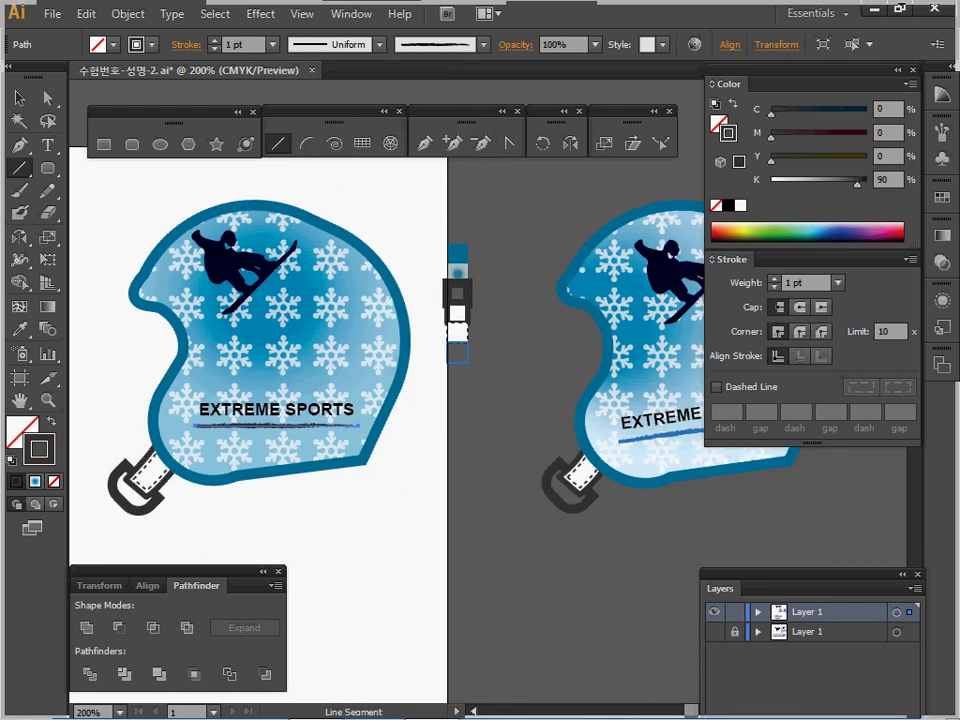
pyautogui.press('i')
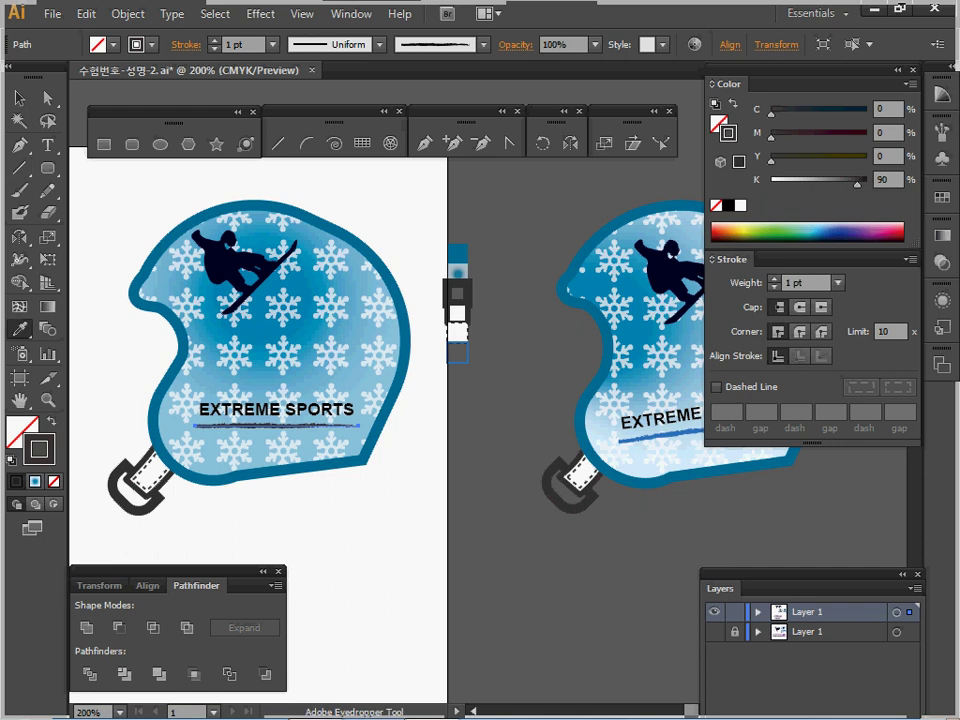
pyautogui.click(458, 362)
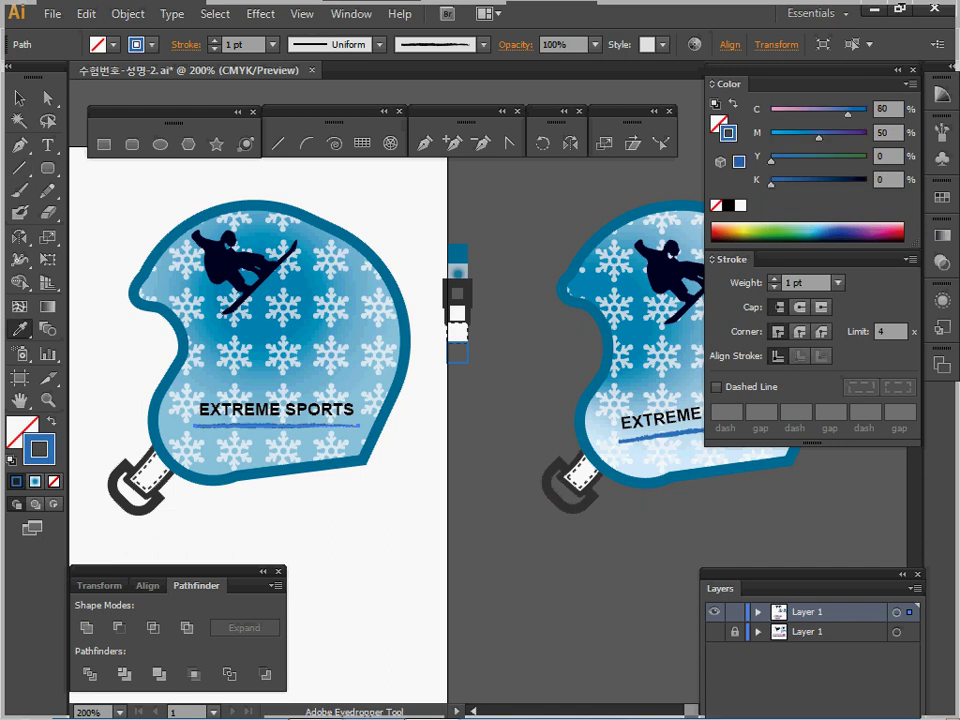
pyautogui.press('ctrl')
pyautogui.hotkey('ctrl', 'shift', 'a')
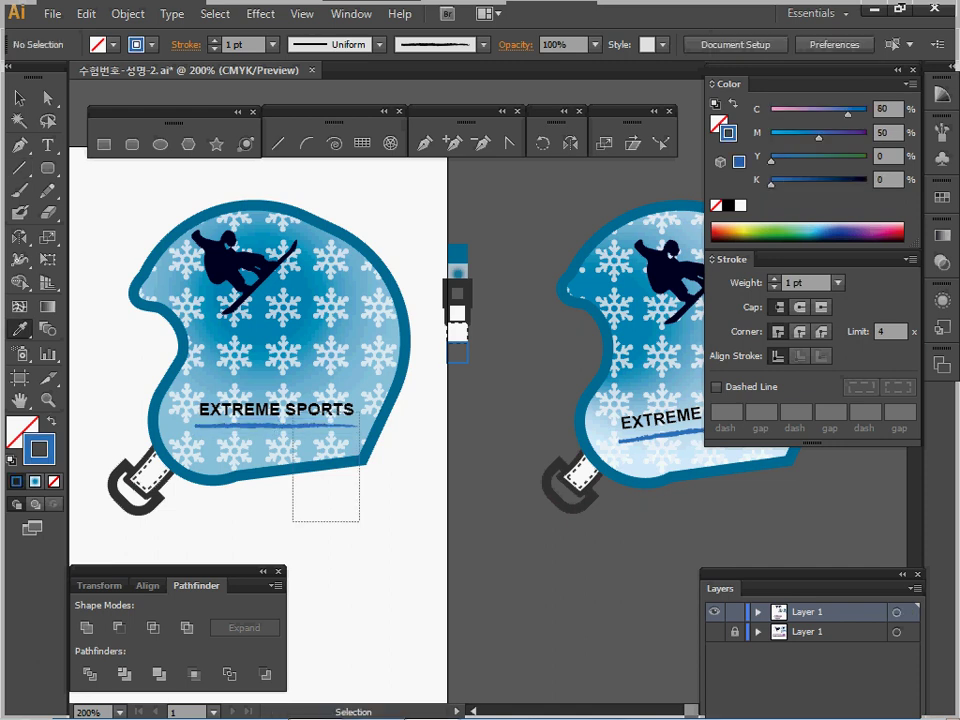
# Select the EXTREME SPORTS text together with its underline and rotate both by 8 degrees.
pyautogui.hotkey('ctrl', 'a')
pyautogui.press('space')
pyautogui.moveTo(290, 420); pyautogui.dragTo(290, 399)
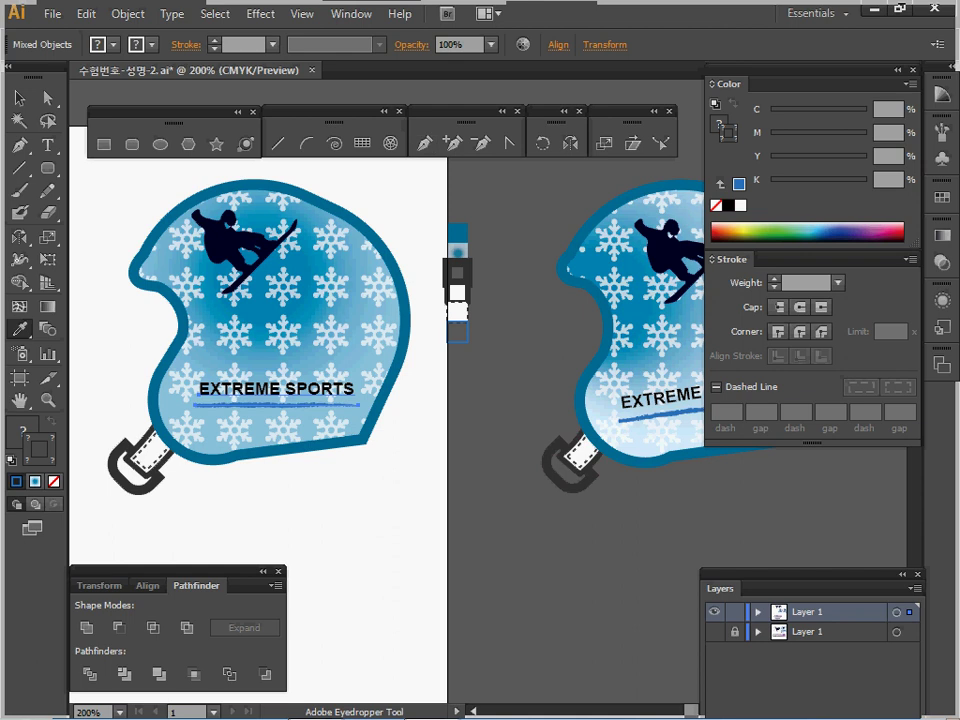
pyautogui.doubleClick(542, 143)
pyautogui.write('8')
pyautogui.press('Return')
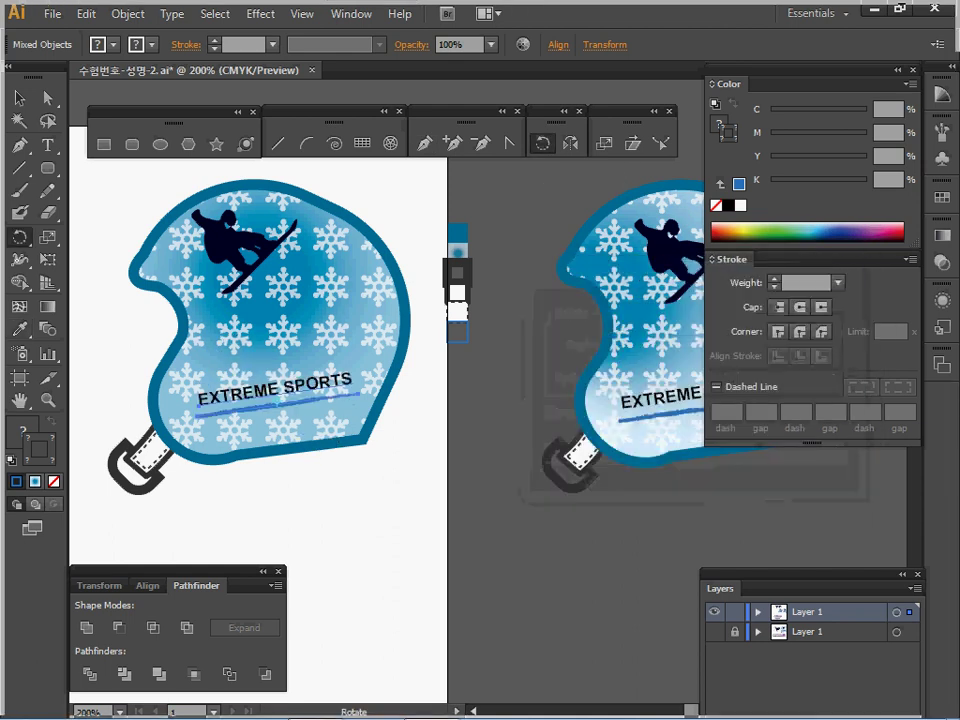
# Nudge the rotated text and underline slightly down and to the left on the helmet, and save the document.
pyautogui.press('Down')
pyautogui.press('Down')
pyautogui.press('Down')
pyautogui.press('Left')
pyautogui.press('Left')
pyautogui.press('Left')
pyautogui.press('v')
pyautogui.hotkey('ctrl', 's')
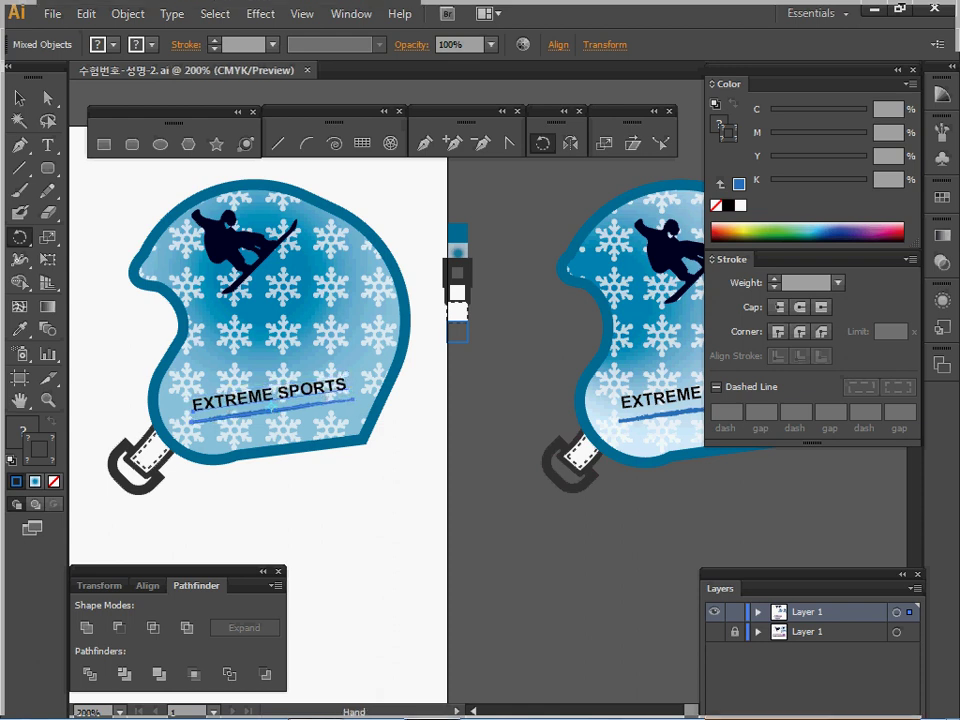
# Create a rounded rectangle 122 mm wide and 24 mm high with a 9 mm corner radius above the reference snowboard.
pyautogui.keyDown('ctrl'); pyautogui.keyDown('alt'); pyautogui.click(391, 411); pyautogui.keyUp('alt'); pyautogui.keyUp('ctrl')
pyautogui.moveTo(391, 411); pyautogui.dragTo(563, 195)
pyautogui.moveTo(478, 490); pyautogui.dragTo(586, 355)
pyautogui.keyDown('ctrl'); pyautogui.click(502, 382); pyautogui.keyUp('ctrl')
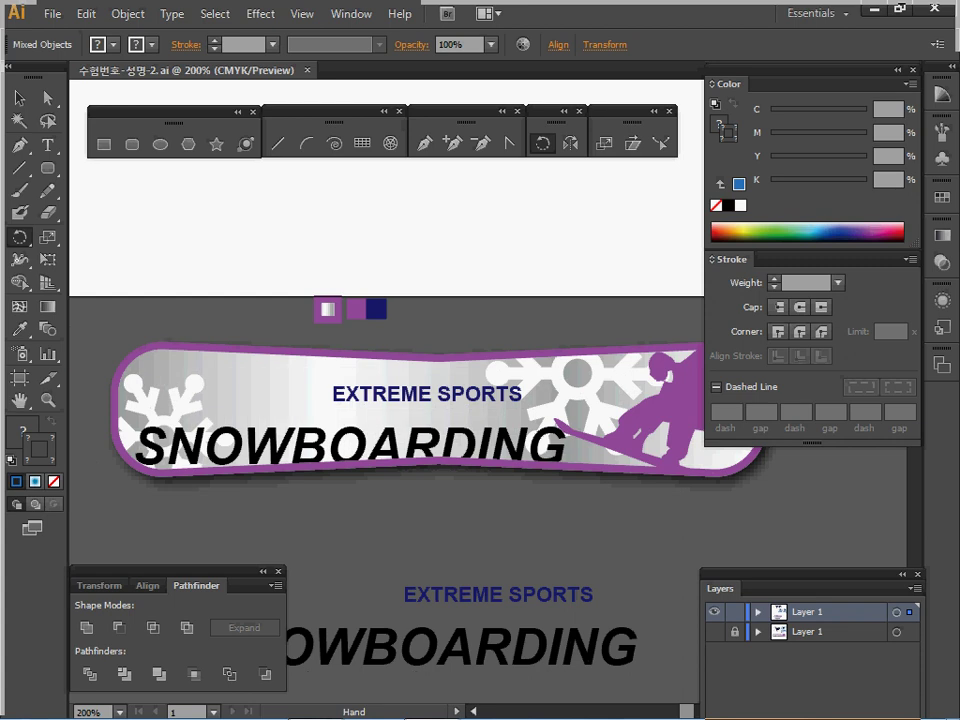
pyautogui.click(898, 70)
pyautogui.moveTo(500, 310); pyautogui.dragTo(497, 365)
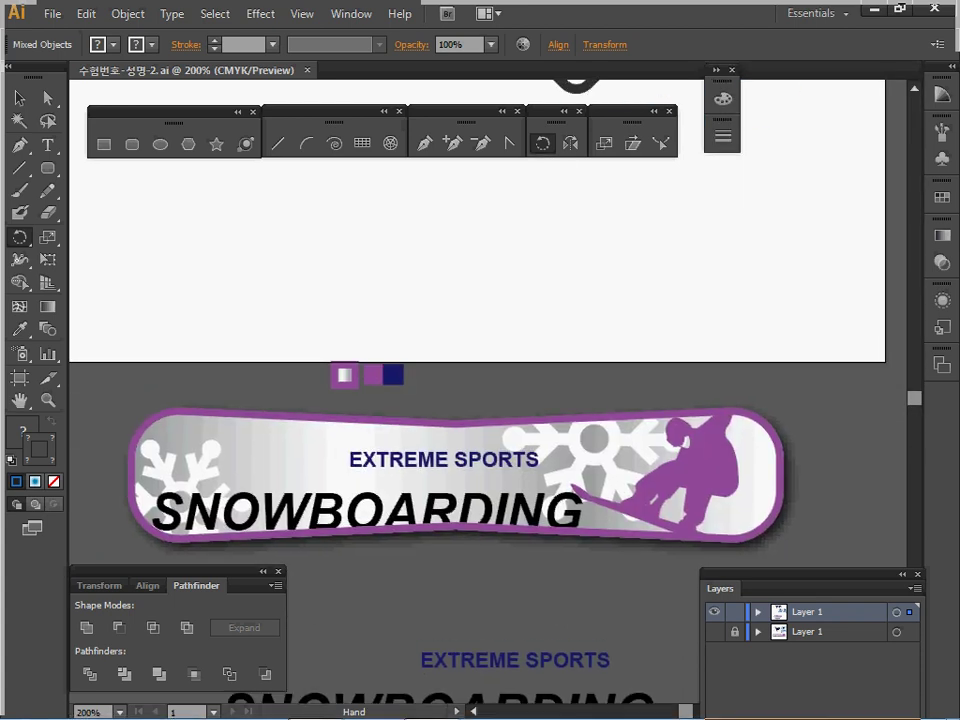
pyautogui.click(132, 144)
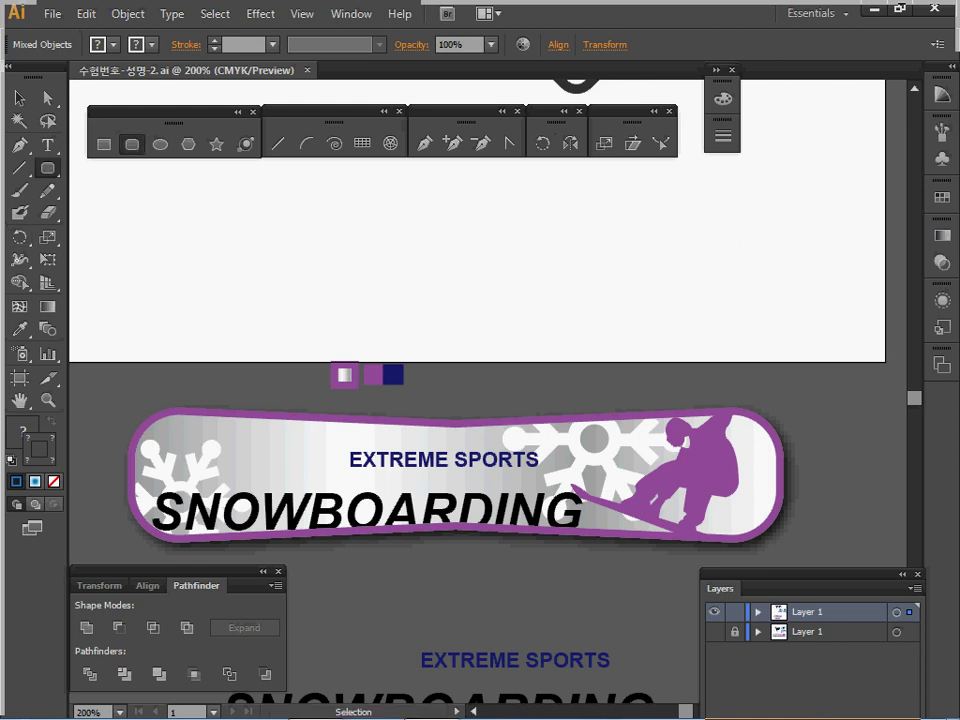
pyautogui.hotkey('ctrl', 'shift', 'a')
pyautogui.click(362, 355)
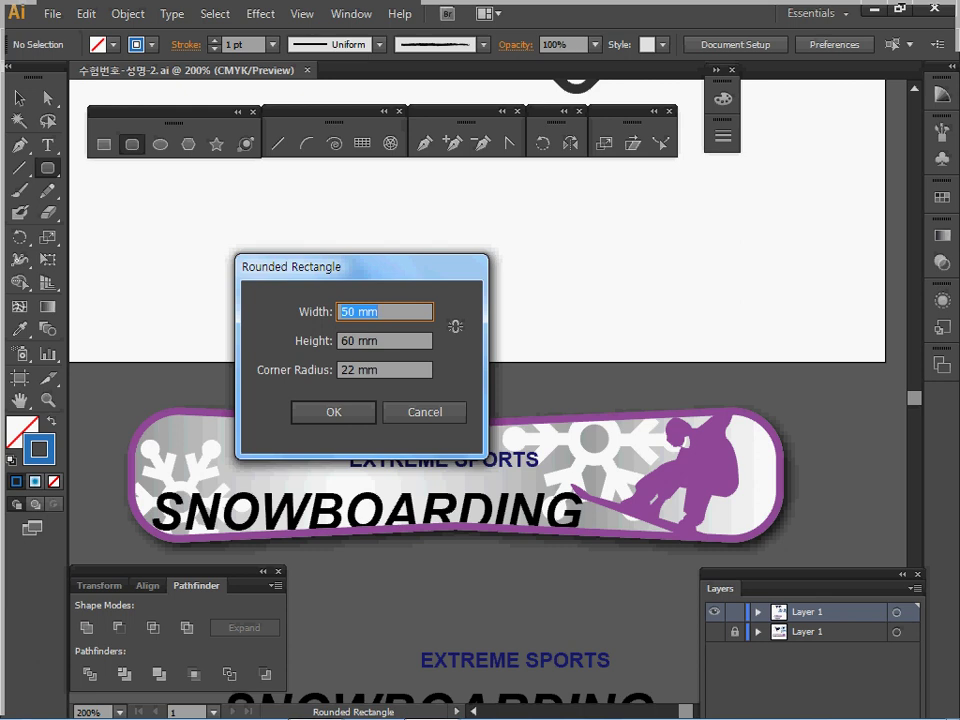
pyautogui.write('122')
pyautogui.press('Tab')
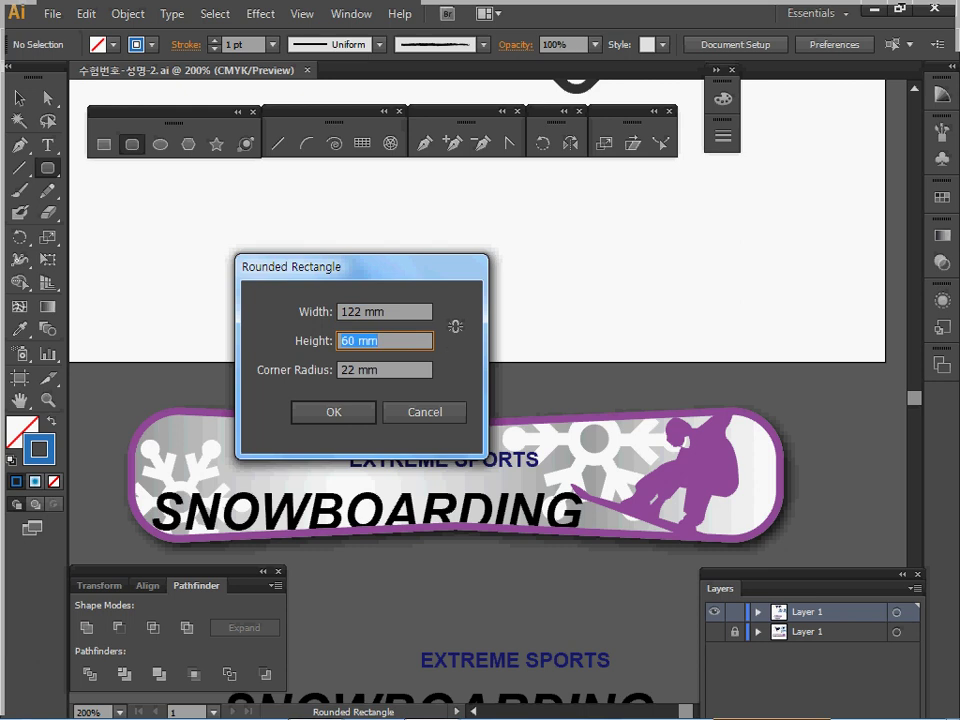
pyautogui.write('24')
pyautogui.press('Tab')
pyautogui.write('9')
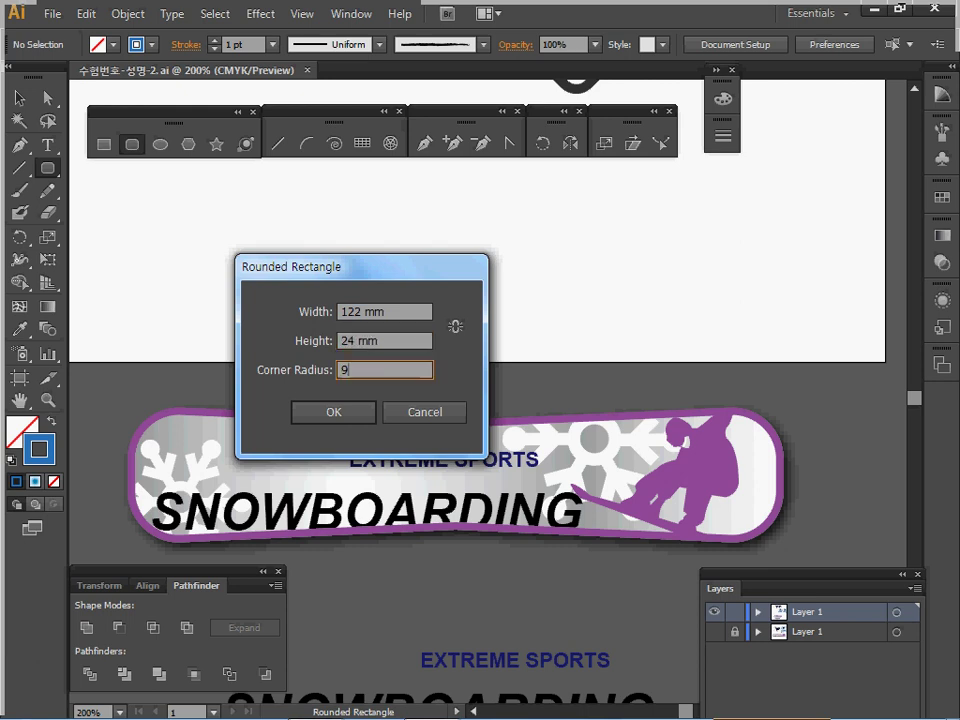
pyautogui.press('Return')
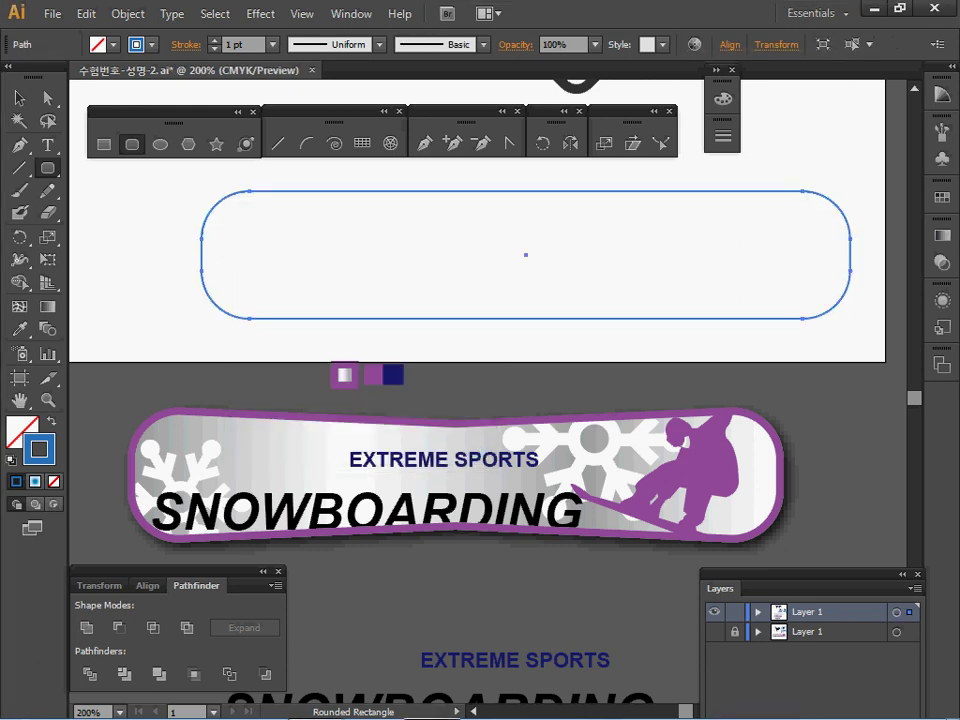
# Line up the rounded rectangle directly above the reference snowboard and add anchor points midway along its path segments.
pyautogui.moveTo(526, 255); pyautogui.dragTo(458, 247)
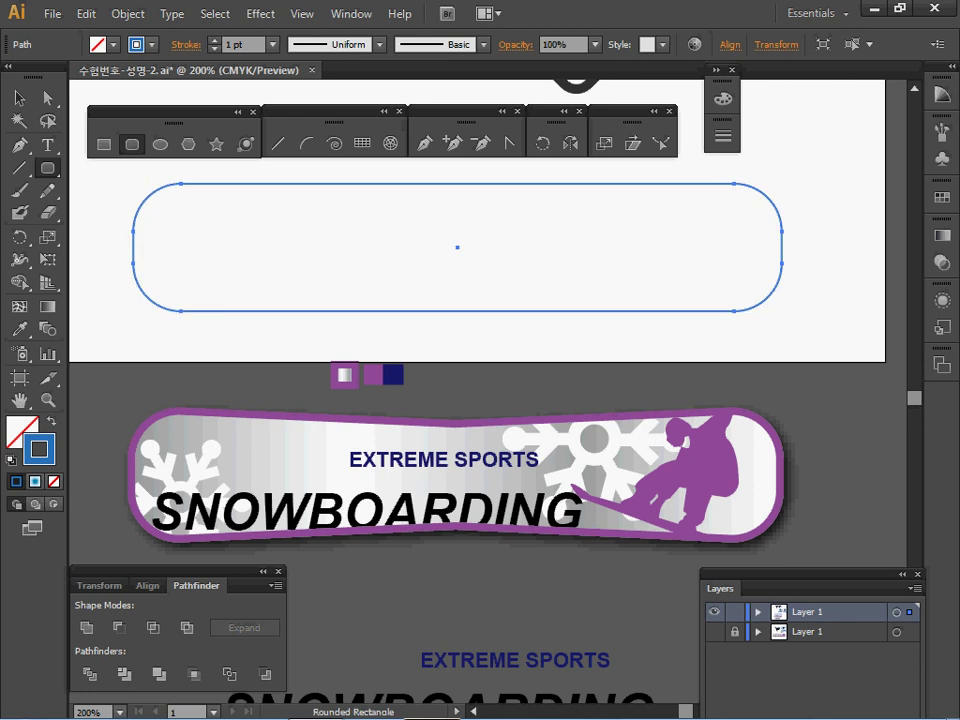
pyautogui.click(128, 14)
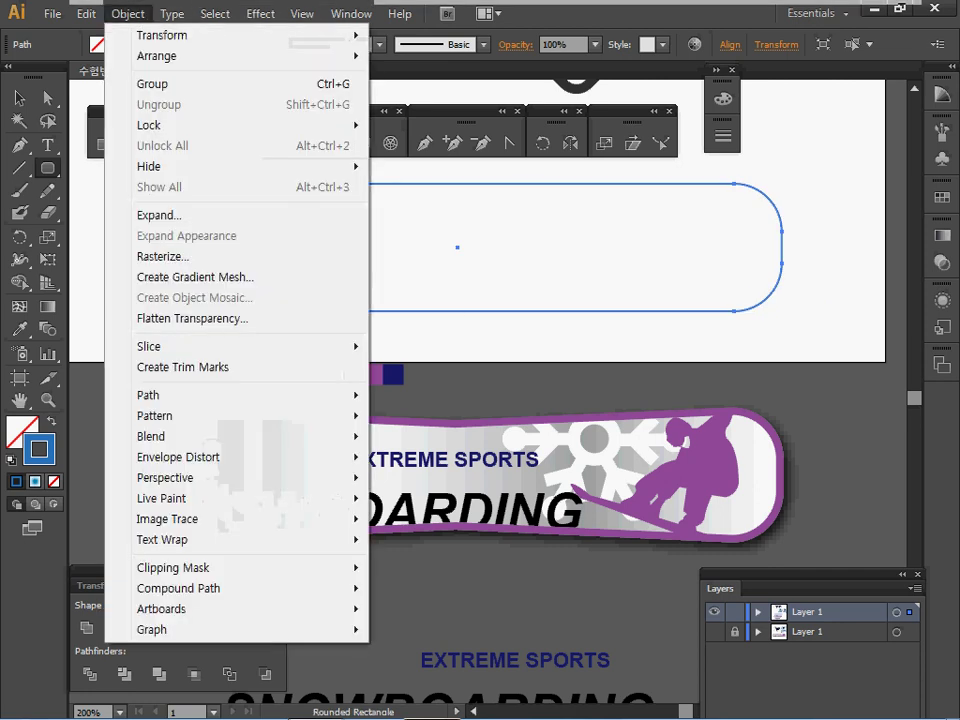
pyautogui.moveTo(180, 395)
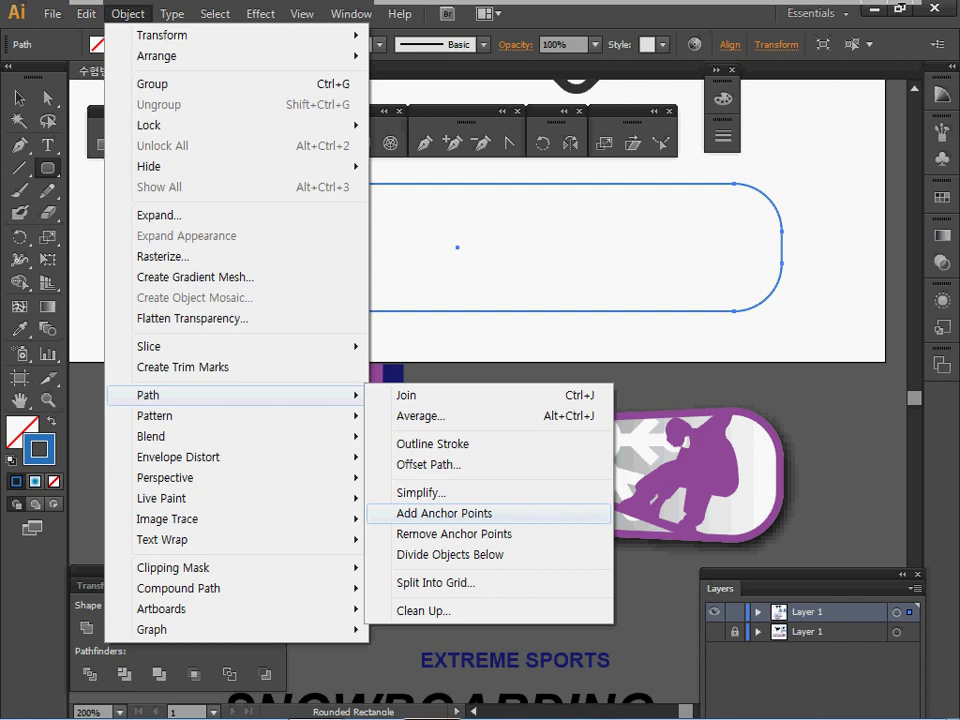
pyautogui.click(444, 513)
pyautogui.scroll(1, 476, 300)
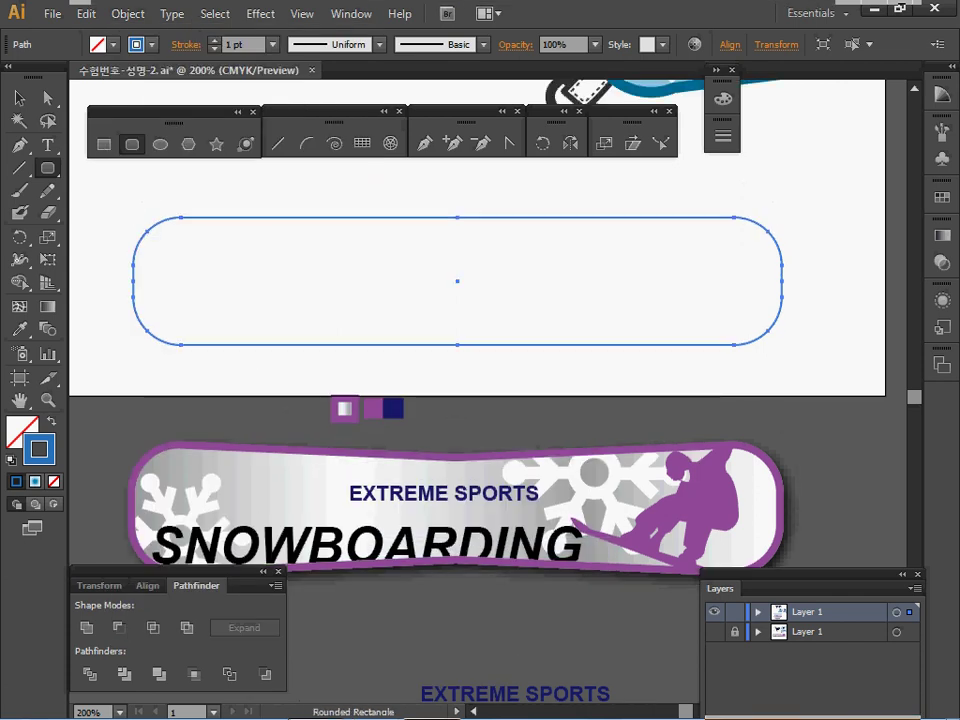
# Select only the middle anchor points on the shape's upper and lower edges and scale them uniformly to 80%.
pyautogui.click(47, 97)
pyautogui.moveTo(443, 185); pyautogui.dragTo(486, 373)
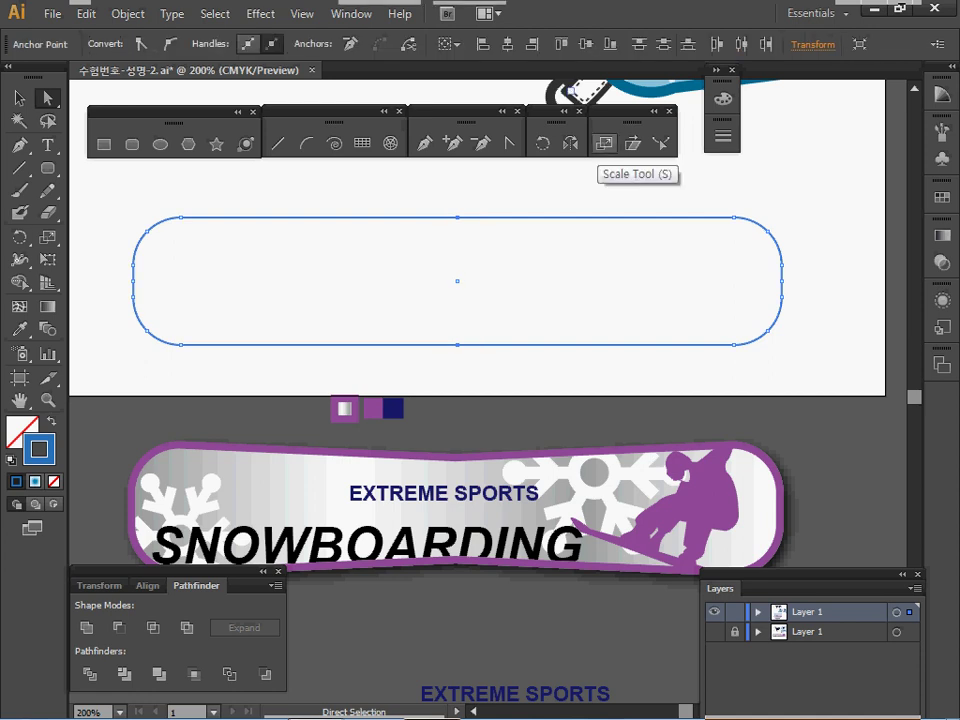
pyautogui.doubleClick(604, 143)
pyautogui.write('80')
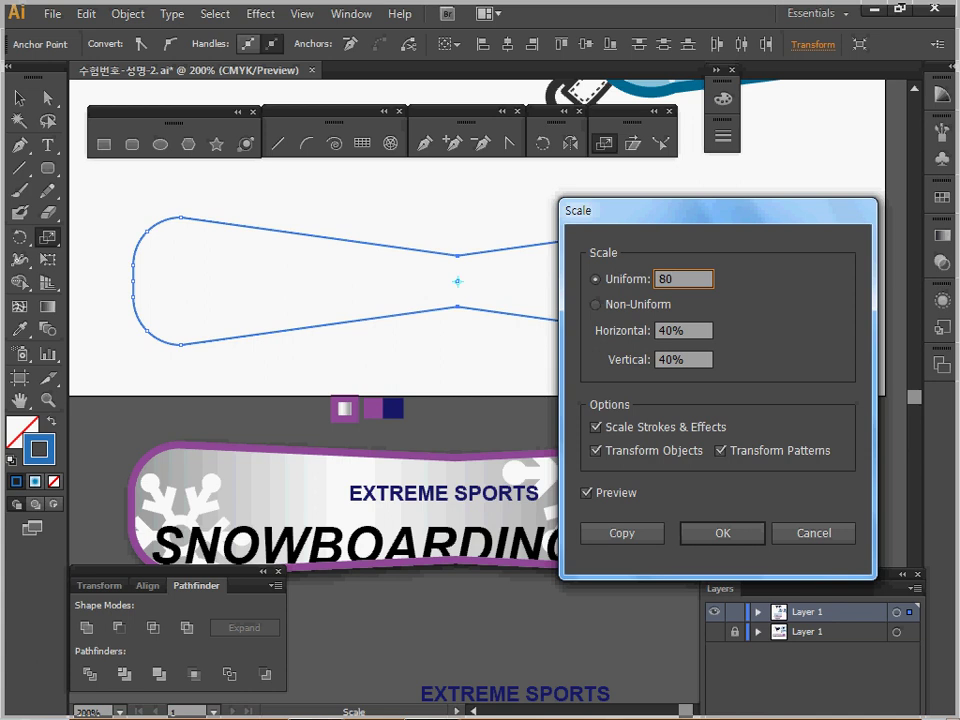
pyautogui.press('Tab')
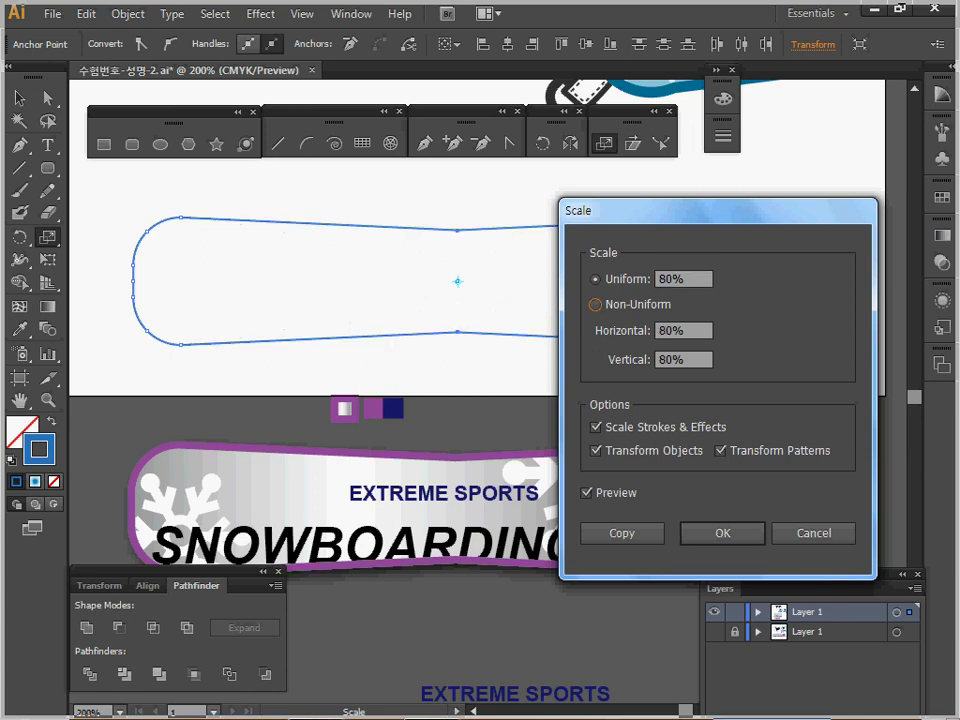
pyautogui.press('Return')
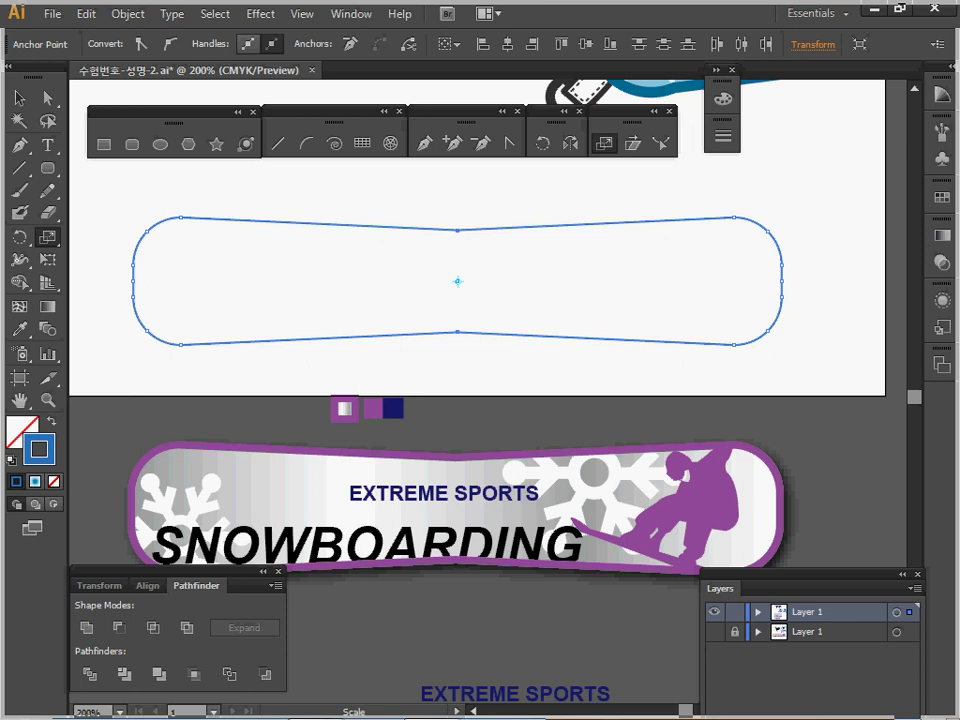
# Swap the snowboard shape's fill and stroke so it has a blue fill and no stroke.
pyautogui.keyDown('ctrl'); pyautogui.keyDown('alt'); pyautogui.click(428, 349); pyautogui.keyUp('alt'); pyautogui.keyUp('ctrl')
pyautogui.moveTo(428, 349); pyautogui.dragTo(387, 421)
pyautogui.keyDown('ctrl'); pyautogui.keyDown('alt'); pyautogui.click(443, 305); pyautogui.keyUp('alt'); pyautogui.keyUp('ctrl')
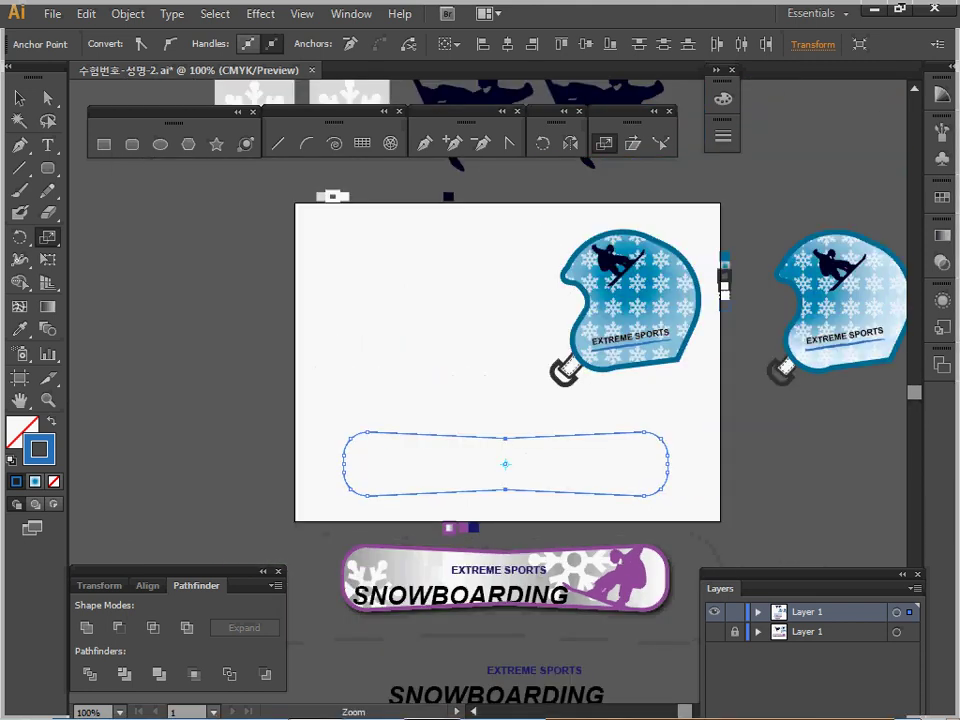
pyautogui.moveTo(470, 375); pyautogui.dragTo(375, 339)
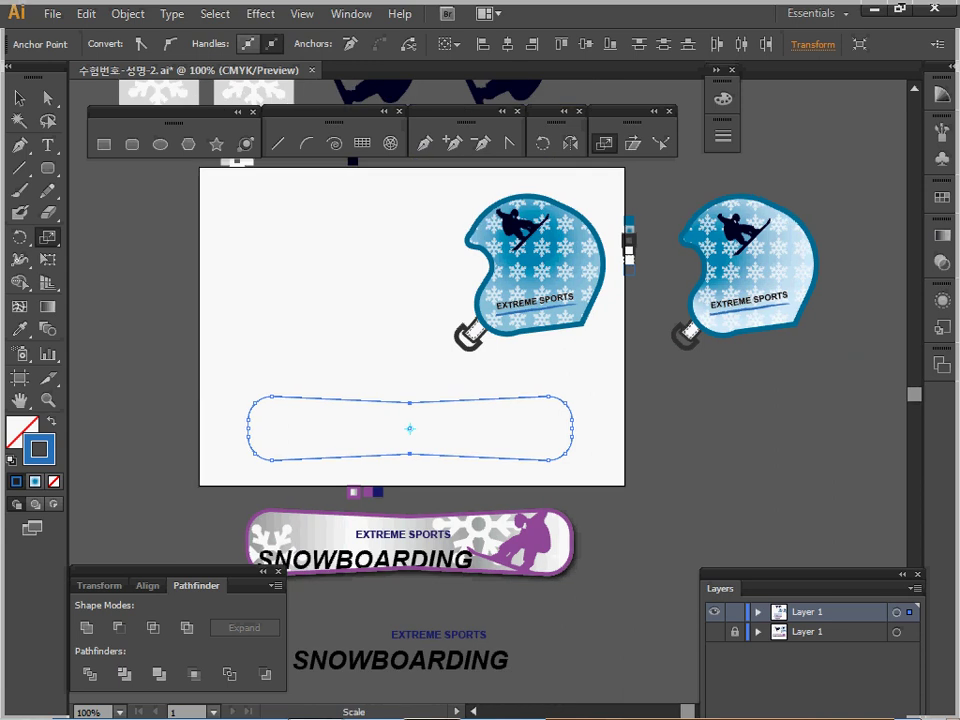
pyautogui.hotkey('shift', 'x')
# Copy the snowflake from the first snowflake tile, paste it and place it over the lower left part of the blue snowboard.
pyautogui.moveTo(375, 339)
pyautogui.mouseDown()
pyautogui.moveTo(398, 422)
pyautogui.moveTo(394, 472)
pyautogui.mouseUp()
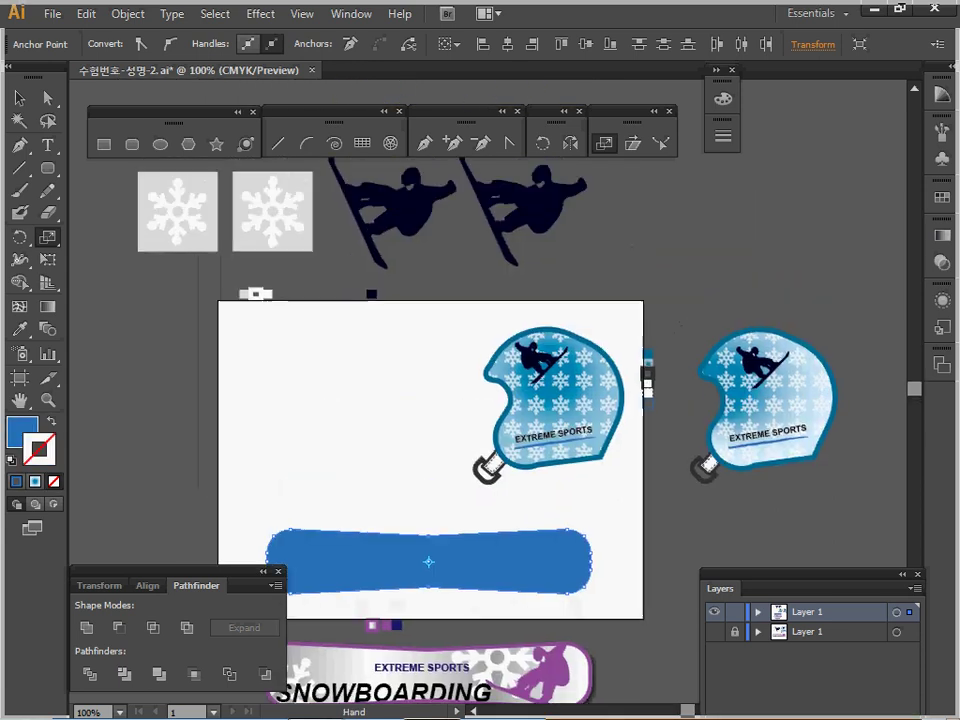
pyautogui.press('v')
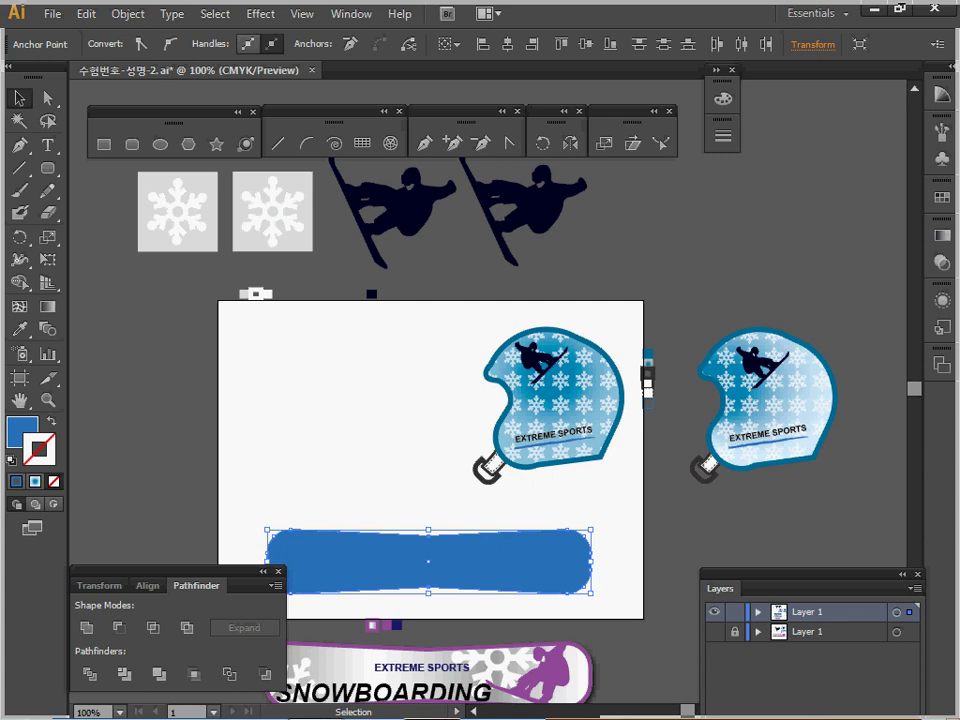
pyautogui.click(160, 190)
pyautogui.keyDown('shift'); pyautogui.click(204, 177); pyautogui.keyUp('shift')
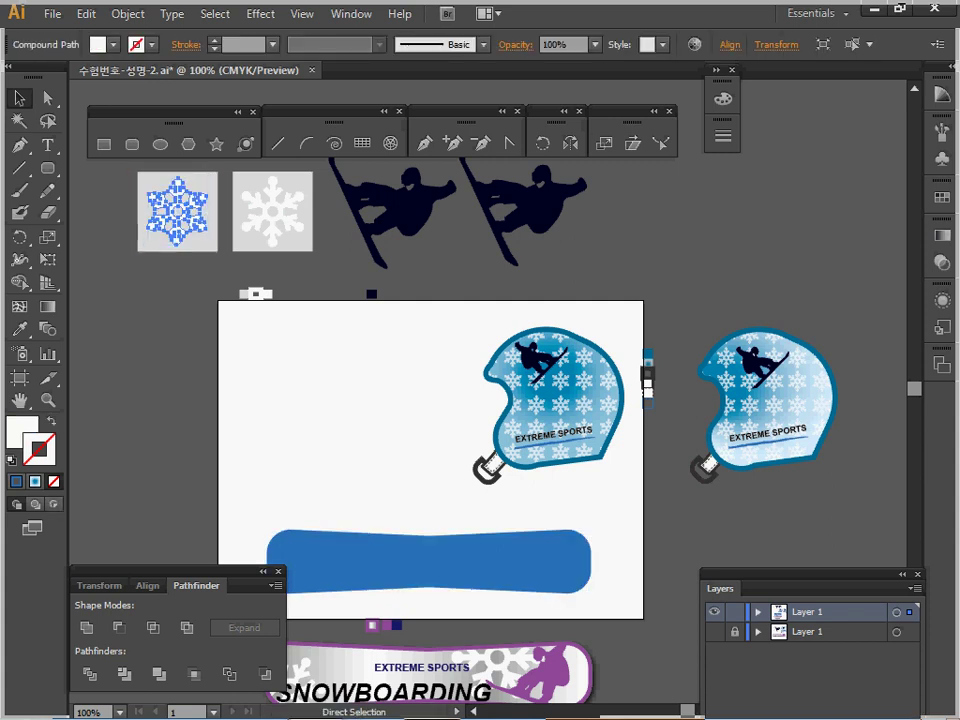
pyautogui.keyDown('ctrl'); pyautogui.click(432, 549); pyautogui.keyUp('ctrl')
pyautogui.keyDown('ctrl'); pyautogui.click(426, 553); pyautogui.keyUp('ctrl')
pyautogui.moveTo(426, 553); pyautogui.dragTo(321, 653)
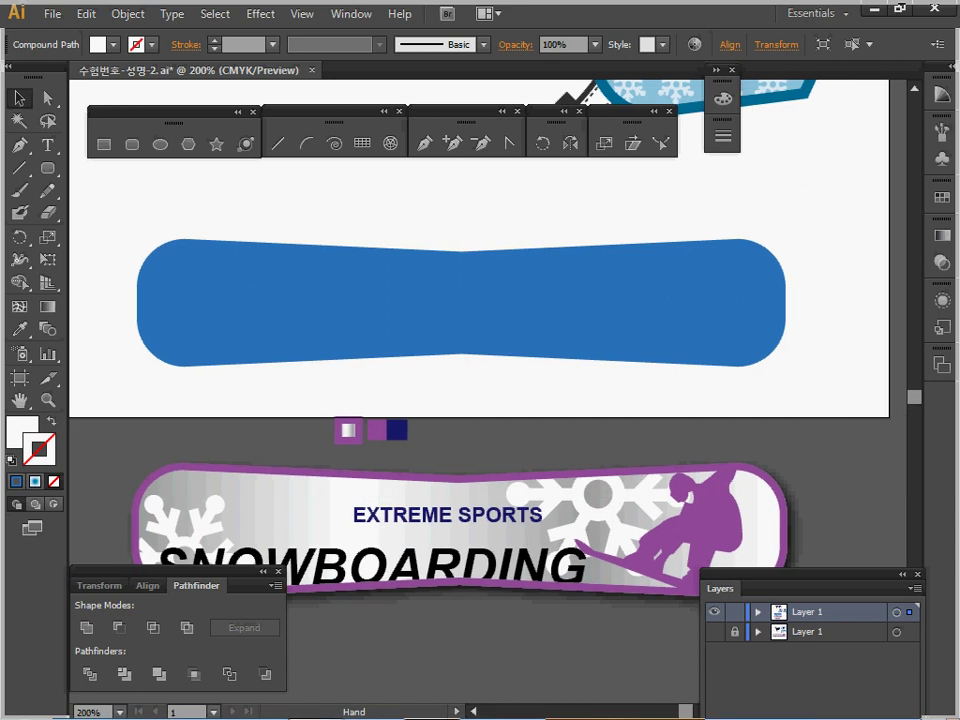
pyautogui.hotkey('ctrl', 'v')
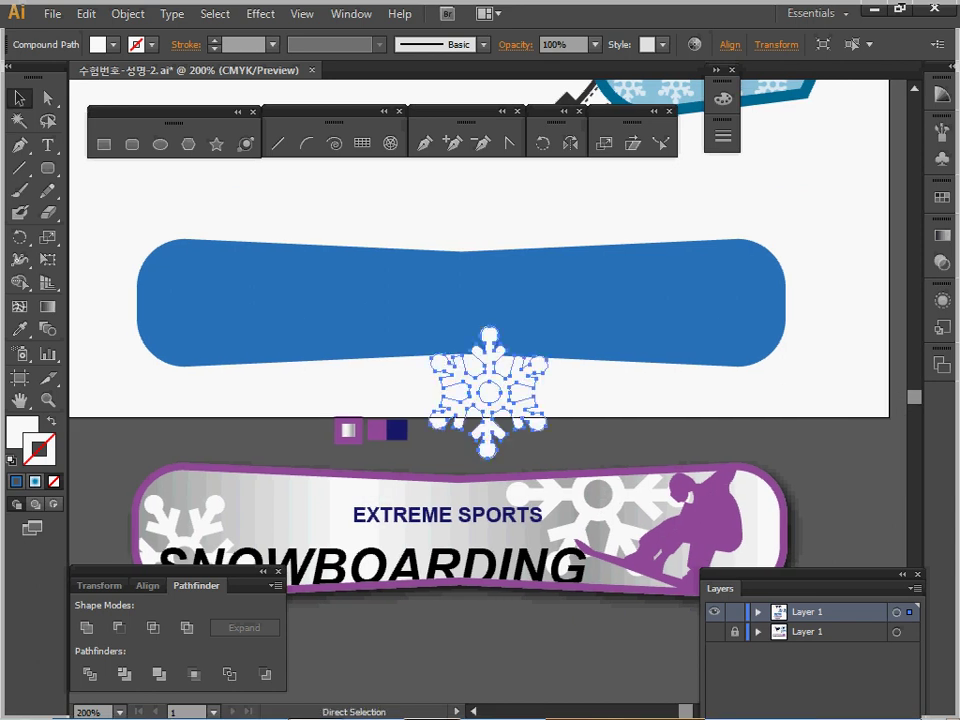
pyautogui.moveTo(488, 392); pyautogui.dragTo(237, 340)
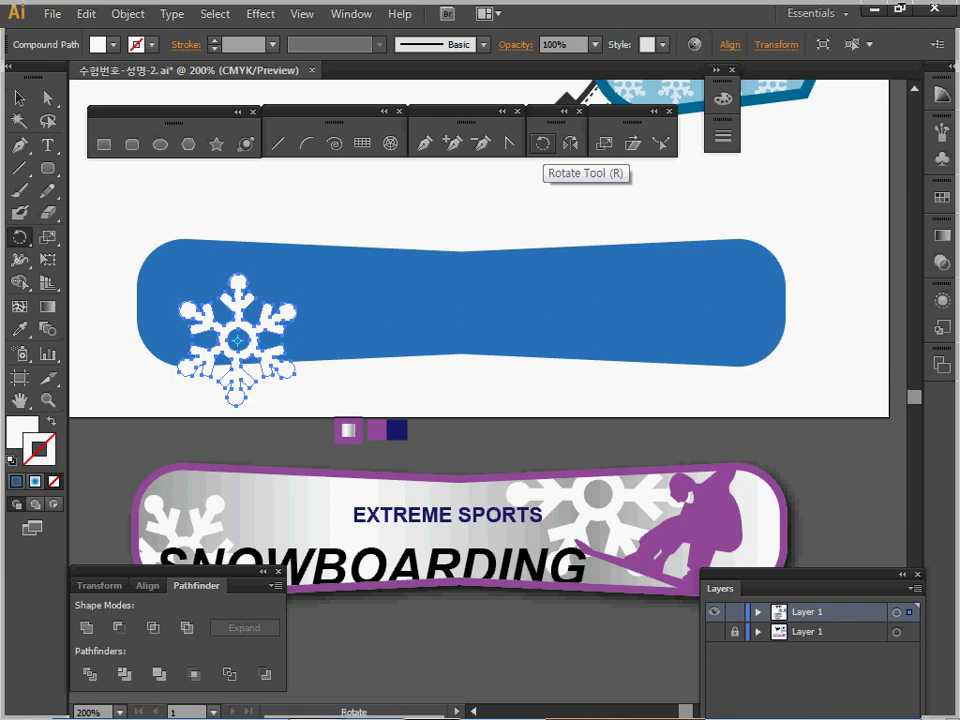
# Rotate the snowflake on the blue snowboard by 30° and nudge it toward the board's left end.
pyautogui.doubleClick(541, 143)
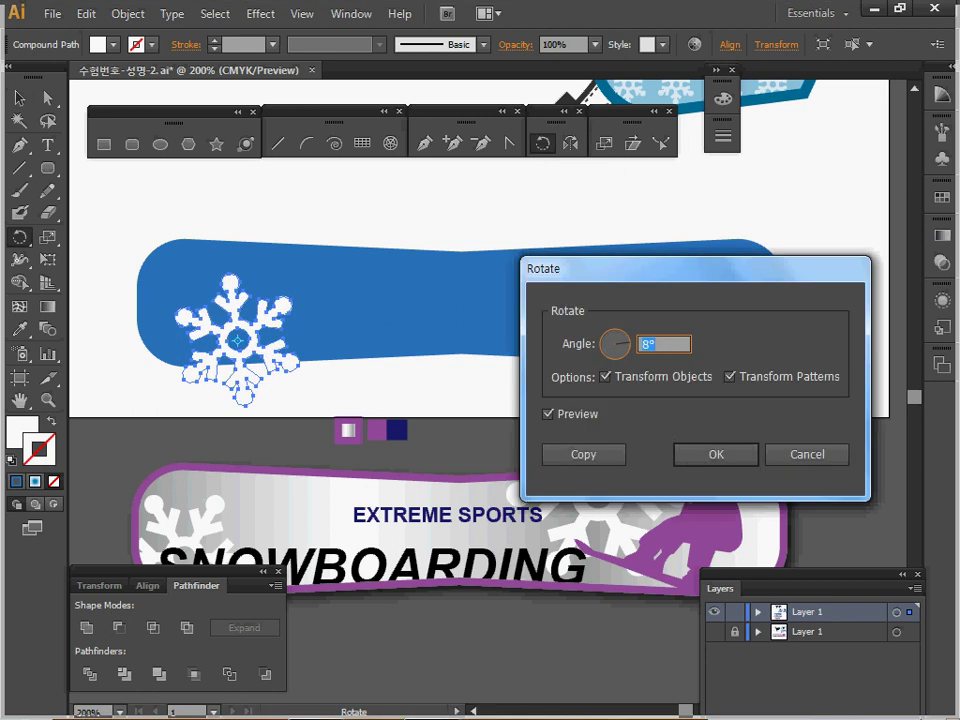
pyautogui.write('30')
pyautogui.press('Return')
pyautogui.press('Left')
pyautogui.press('Left')
pyautogui.press('Left')
pyautogui.press('Left')
pyautogui.press('Left')
pyautogui.press('Left')
pyautogui.press('Left')
pyautogui.press('Left')
pyautogui.press('Left')
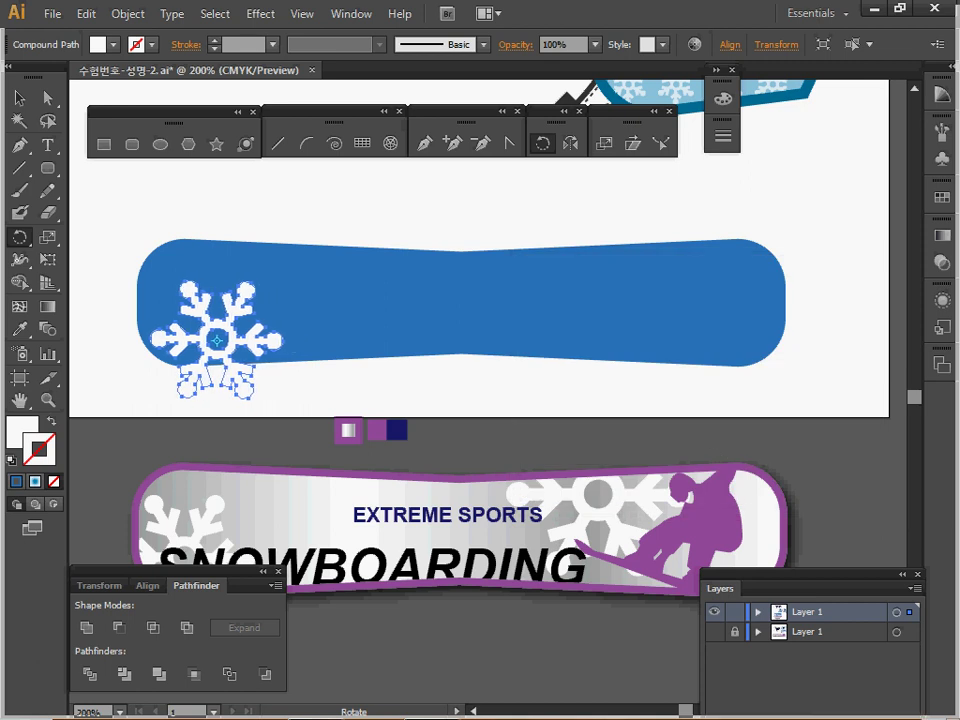
pyautogui.press('Left')
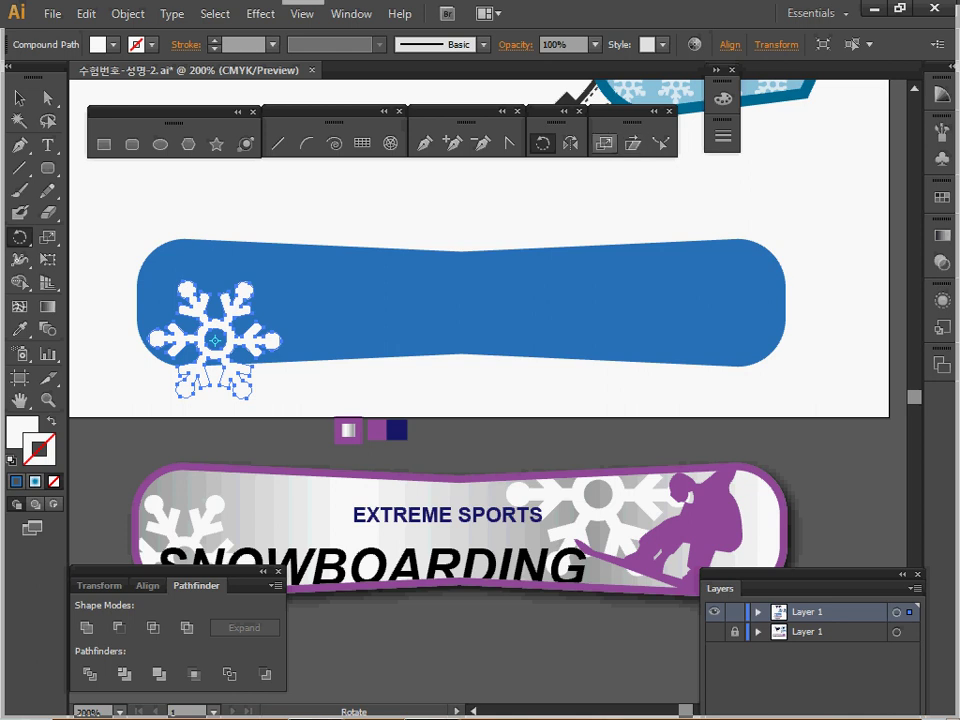
# Make a copy of the snowflake scaled uniformly to 130% and place it over the upper right part of the snowboard.
pyautogui.doubleClick(603, 143)
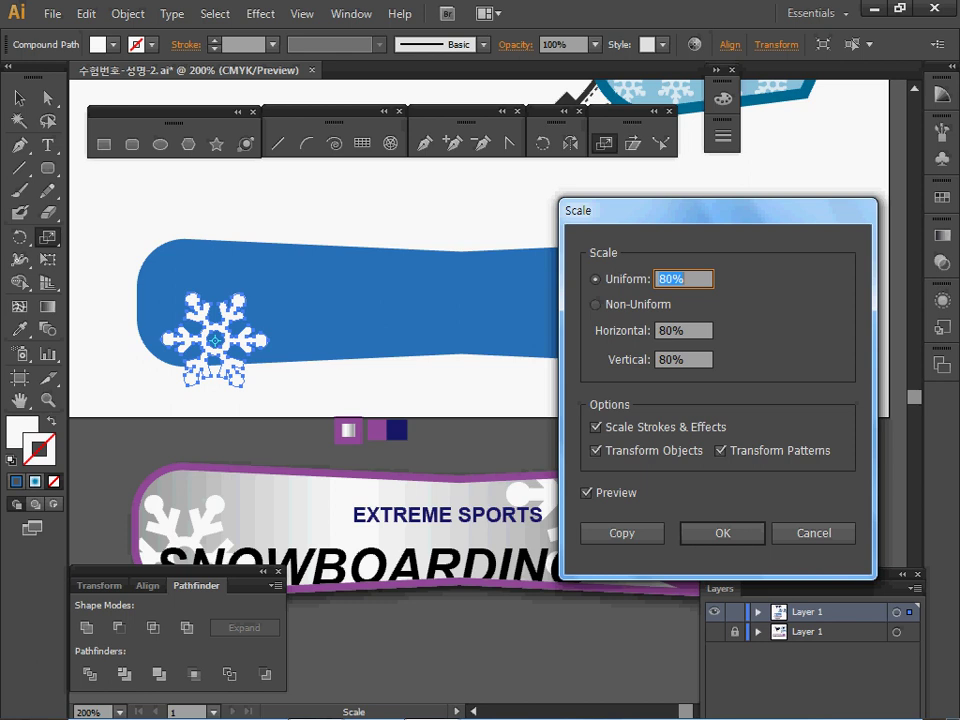
pyautogui.write('130')
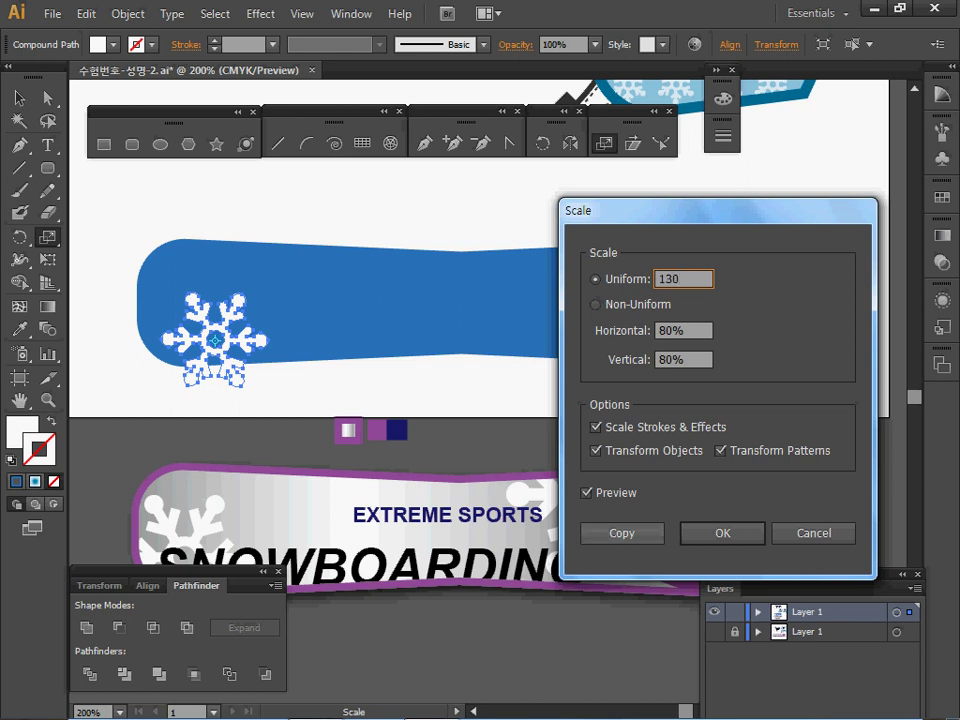
pyautogui.press('Tab')
pyautogui.press('Return')
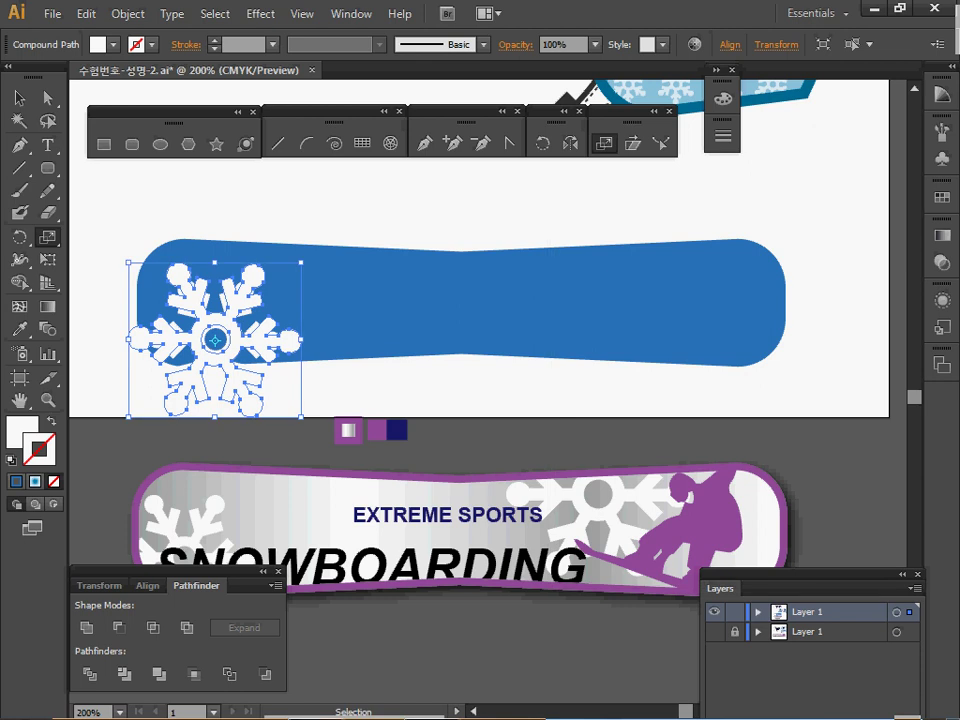
pyautogui.moveTo(222, 325); pyautogui.dragTo(676, 205)
# Move the smaller snowflake closer to the snowboard's left end and save the document.
pyautogui.moveTo(253, 271); pyautogui.dragTo(215, 285)
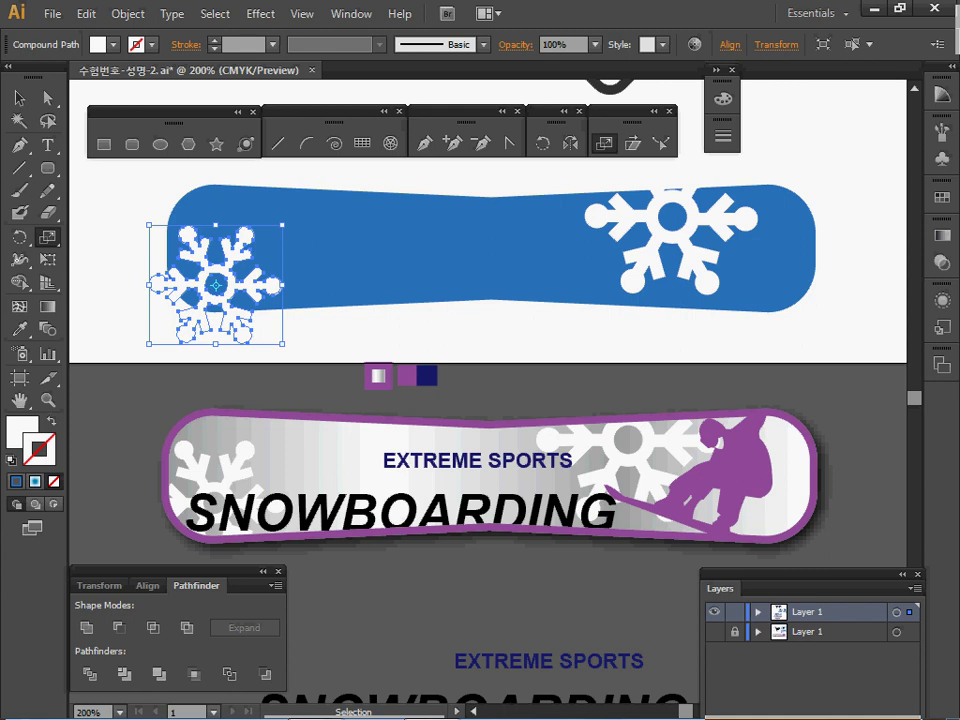
pyautogui.hotkey('ctrl', 's')
pyautogui.moveTo(216, 285); pyautogui.dragTo(175, 360)
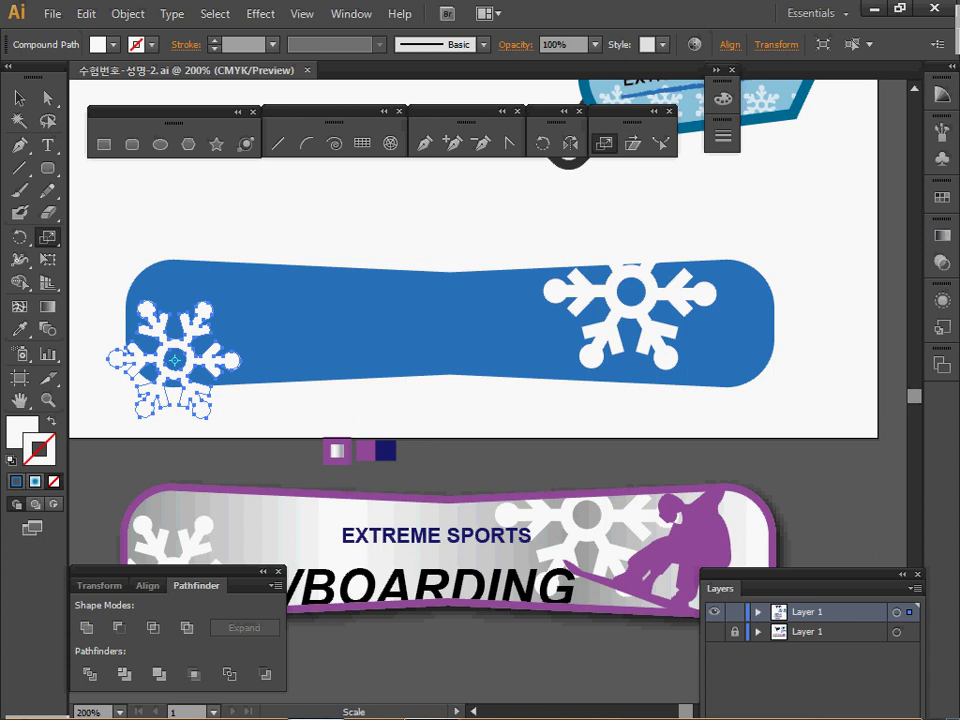
# Place the snowflake tile and the dark snowboarder silhouette from above the artboard into the artboard's upper left area.
pyautogui.keyDown('ctrl'); pyautogui.keyDown('alt'); pyautogui.click(537, 439); pyautogui.keyUp('alt'); pyautogui.keyUp('ctrl')
pyautogui.moveTo(537, 440); pyautogui.dragTo(526, 567)
pyautogui.press('space')
pyautogui.moveTo(420, 270); pyautogui.dragTo(474, 589)
pyautogui.press('v')
pyautogui.moveTo(411, 325); pyautogui.dragTo(232, 501)
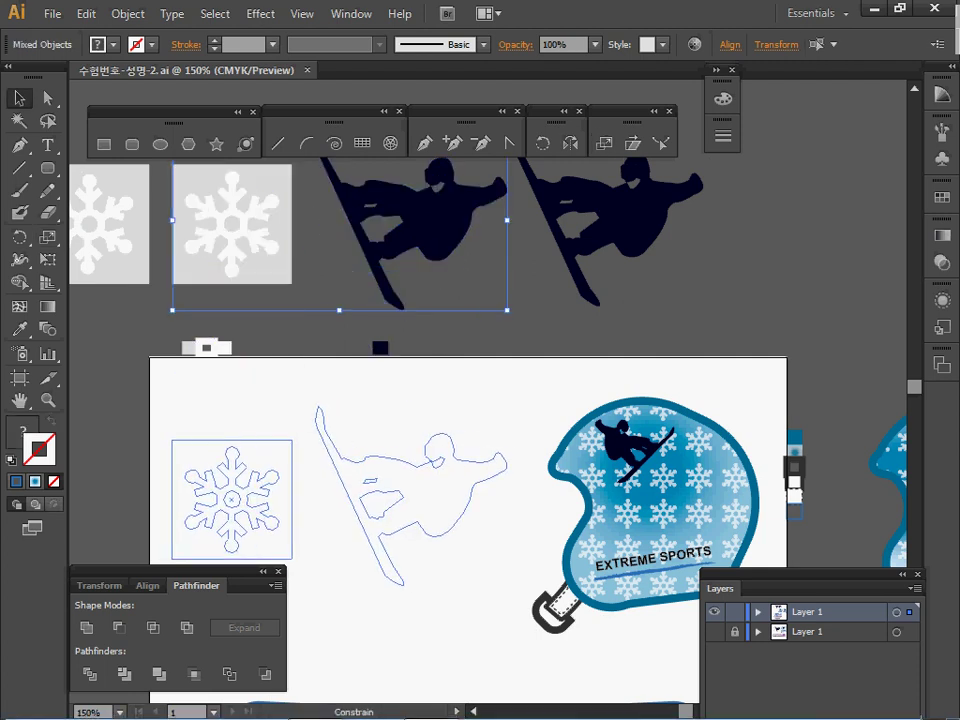
pyautogui.moveTo(420, 496); pyautogui.dragTo(420, 496)
pyautogui.scroll(-5, 420, 470)
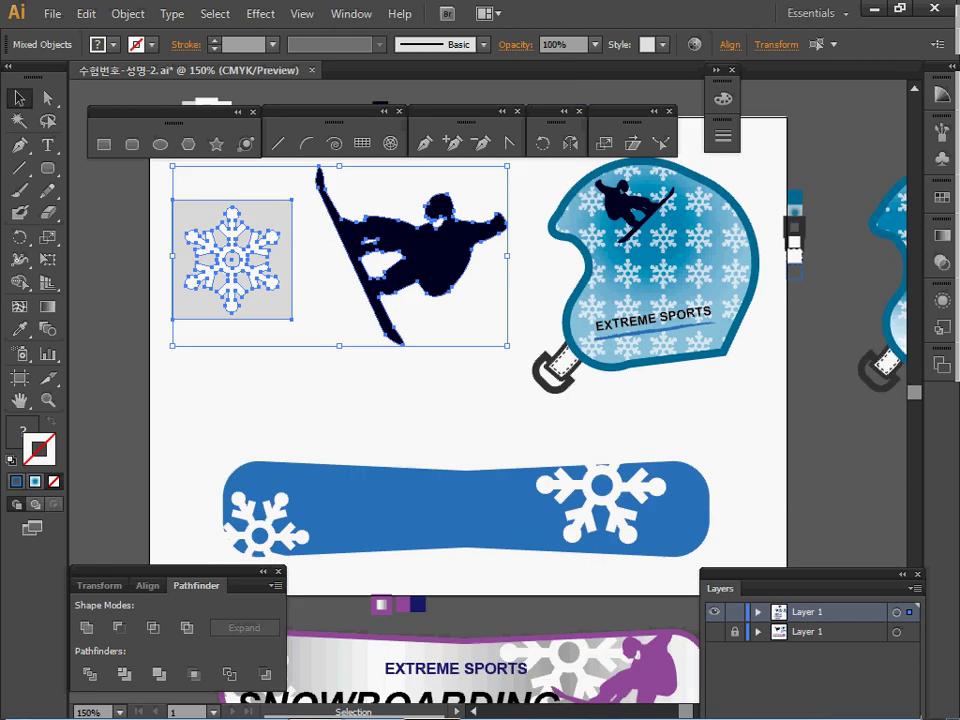
# Duplicate the dark snowboarder silhouette and place the copy over the blue snowboard.
pyautogui.click(420, 400)
pyautogui.click(425, 250)
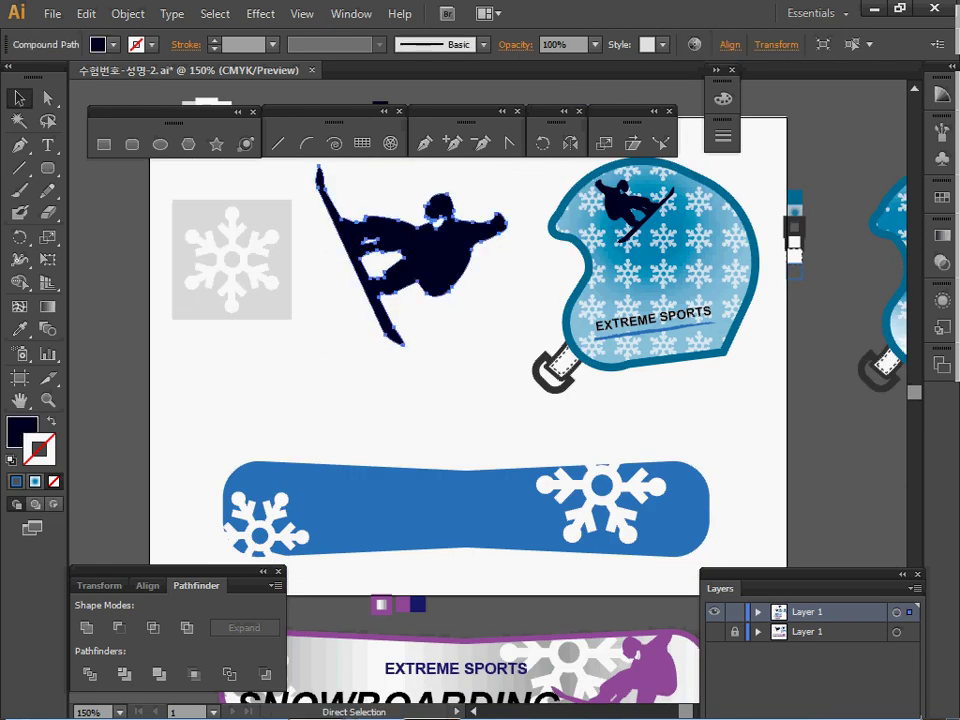
pyautogui.hotkey('ctrl', 'v')
pyautogui.moveTo(467, 443); pyautogui.dragTo(517, 502)
pyautogui.keyDown('ctrl'); pyautogui.keyDown('alt'); pyautogui.click(406, 416); pyautogui.keyUp('alt'); pyautogui.keyUp('ctrl')
pyautogui.keyDown('ctrl'); pyautogui.keyDown('alt'); pyautogui.click(406, 416); pyautogui.keyUp('alt'); pyautogui.keyUp('ctrl')
pyautogui.keyDown('ctrl'); pyautogui.keyDown('alt'); pyautogui.click(406, 416); pyautogui.keyUp('alt'); pyautogui.keyUp('ctrl')
pyautogui.keyDown('ctrl'); pyautogui.keyDown('alt'); pyautogui.click(407, 418); pyautogui.keyUp('alt'); pyautogui.keyUp('ctrl')
pyautogui.keyDown('ctrl'); pyautogui.keyDown('alt'); pyautogui.click(407, 418); pyautogui.keyUp('alt'); pyautogui.keyUp('ctrl')
pyautogui.keyDown('ctrl'); pyautogui.keyDown('alt'); pyautogui.click(407, 418); pyautogui.keyUp('alt'); pyautogui.keyUp('ctrl')
pyautogui.keyDown('ctrl'); pyautogui.keyDown('alt'); pyautogui.click(407, 418); pyautogui.keyUp('alt'); pyautogui.keyUp('ctrl')
pyautogui.keyDown('ctrl'); pyautogui.keyDown('alt'); pyautogui.click(407, 418); pyautogui.keyUp('alt'); pyautogui.keyUp('ctrl')
pyautogui.moveTo(700, 295); pyautogui.dragTo(308, 356)
pyautogui.keyDown('ctrl'); pyautogui.click(404, 351); pyautogui.keyUp('ctrl')
# Fill the copied snowboarder with the purple sampled from the colour samples above the reference and position it over the snowboard's middle.
pyautogui.press('i')
pyautogui.click(241, 446)
pyautogui.click(19, 98)
pyautogui.moveTo(310, 340); pyautogui.dragTo(315, 366)
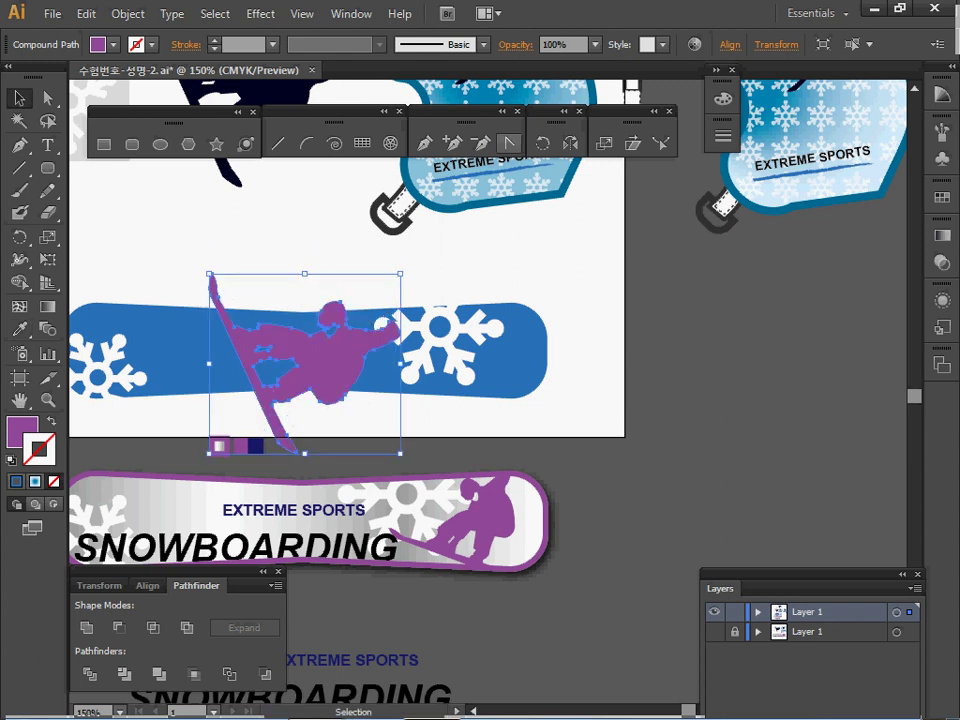
# Scale the purple snowboarder uniformly to 70% and rotate it by 45°.
pyautogui.doubleClick(604, 143)
pyautogui.write('70')
pyautogui.press('Return')
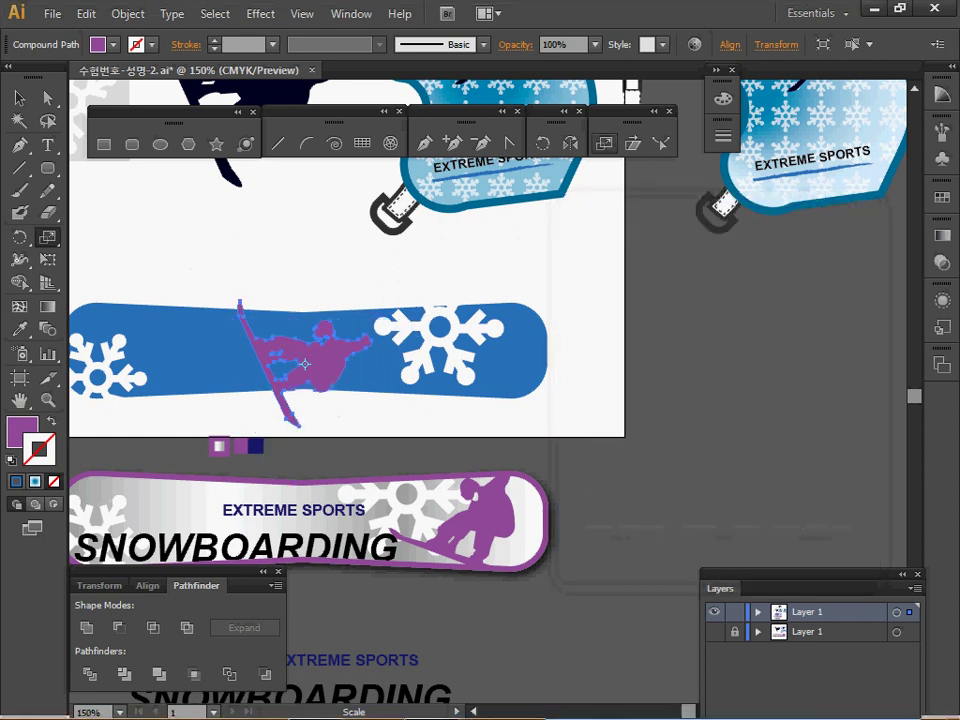
pyautogui.press('r')
pyautogui.doubleClick(542, 143)
pyautogui.write('45')
pyautogui.press('Return')
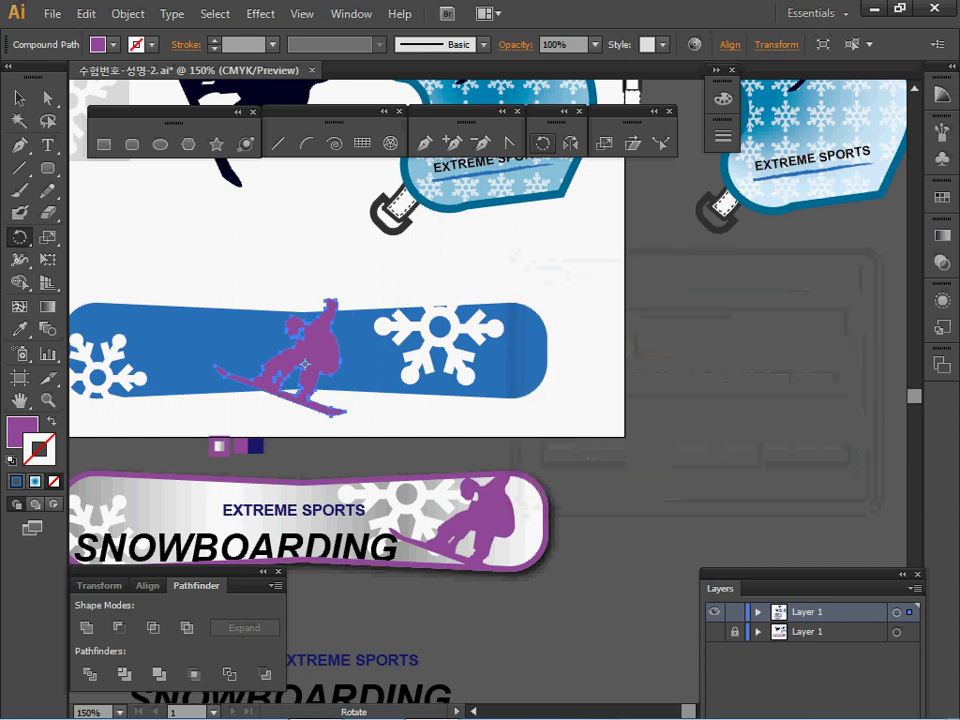
# Move the purple snowboarder to the snowboard's right end so it overlaps the large snowflake.
pyautogui.press('ctrl')
pyautogui.moveTo(298, 333); pyautogui.dragTo(478, 333)
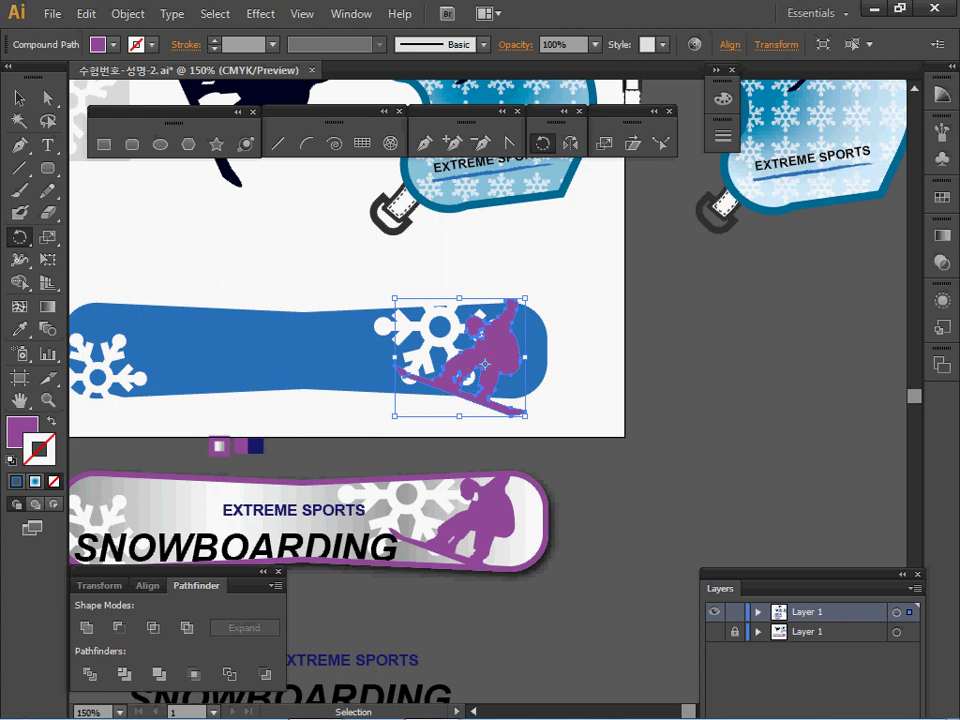
pyautogui.moveTo(482, 334); pyautogui.dragTo(481, 331)
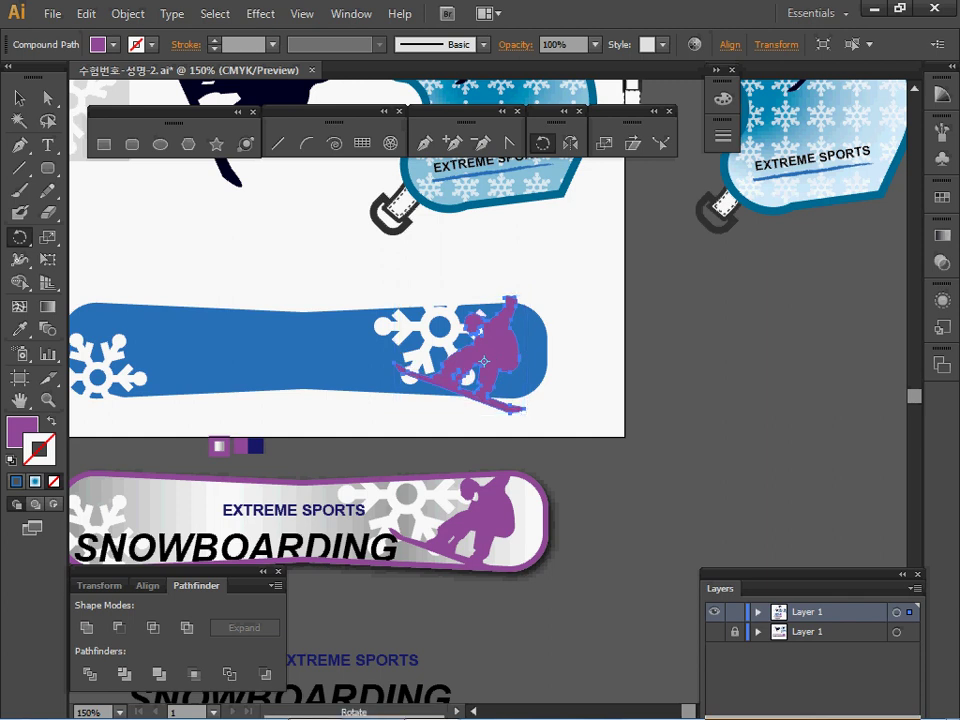
# Cut the EXTREME SPORTS and SNOWBOARDING texts lying below the reference snowboard.
pyautogui.press('space')
pyautogui.moveTo(400, 420); pyautogui.dragTo(490, 259)
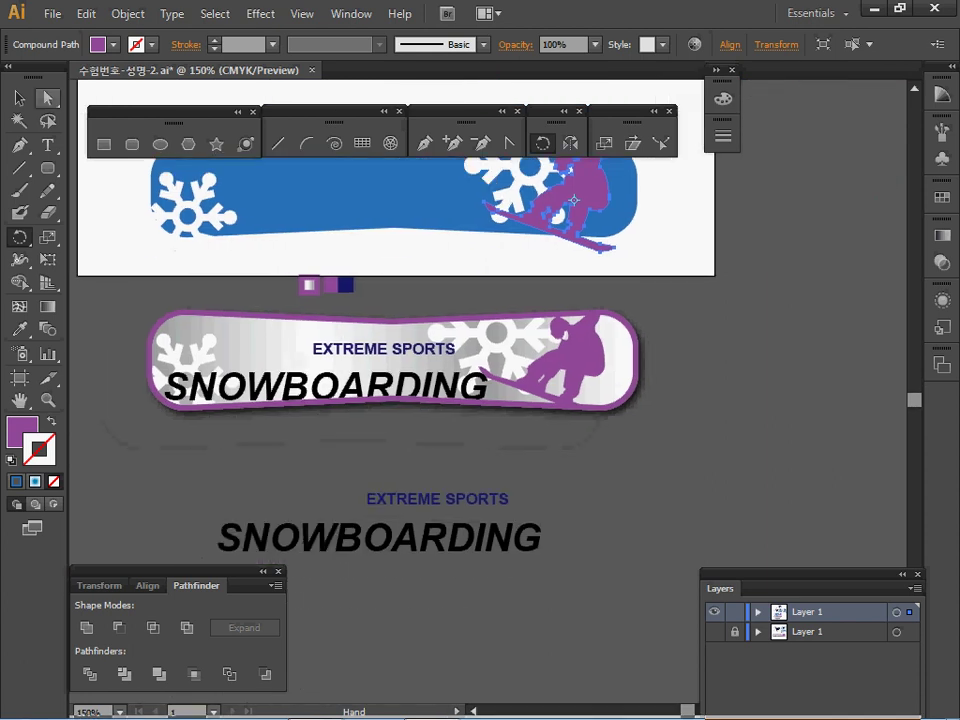
pyautogui.click(19, 98)
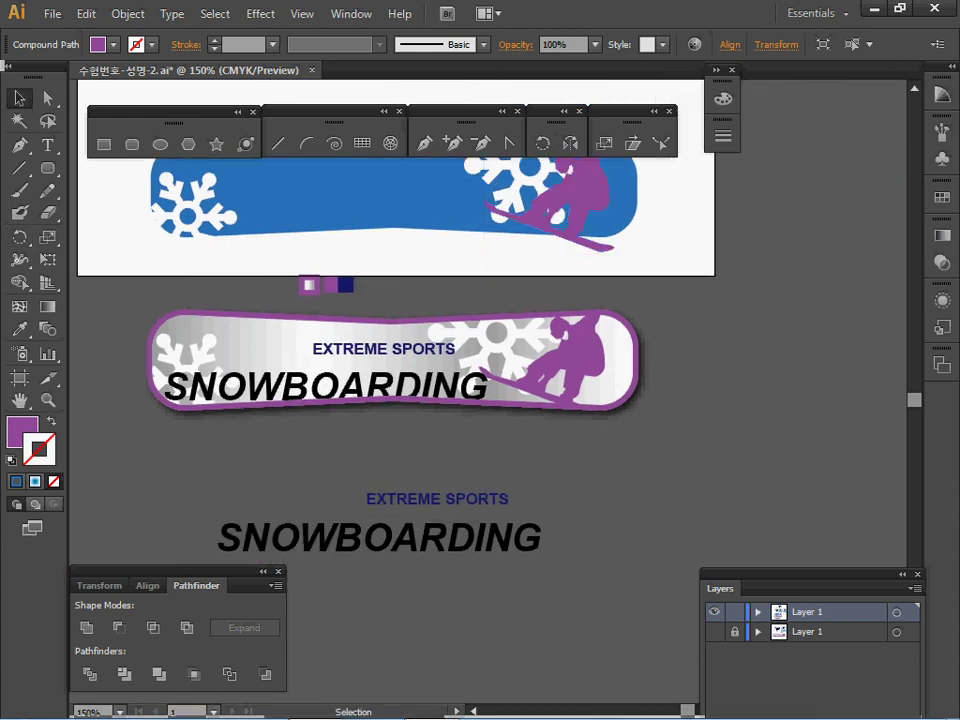
pyautogui.click(580, 465)
pyautogui.click(392, 538)
pyautogui.moveTo(391, 467); pyautogui.dragTo(482, 585)
pyautogui.press('a')
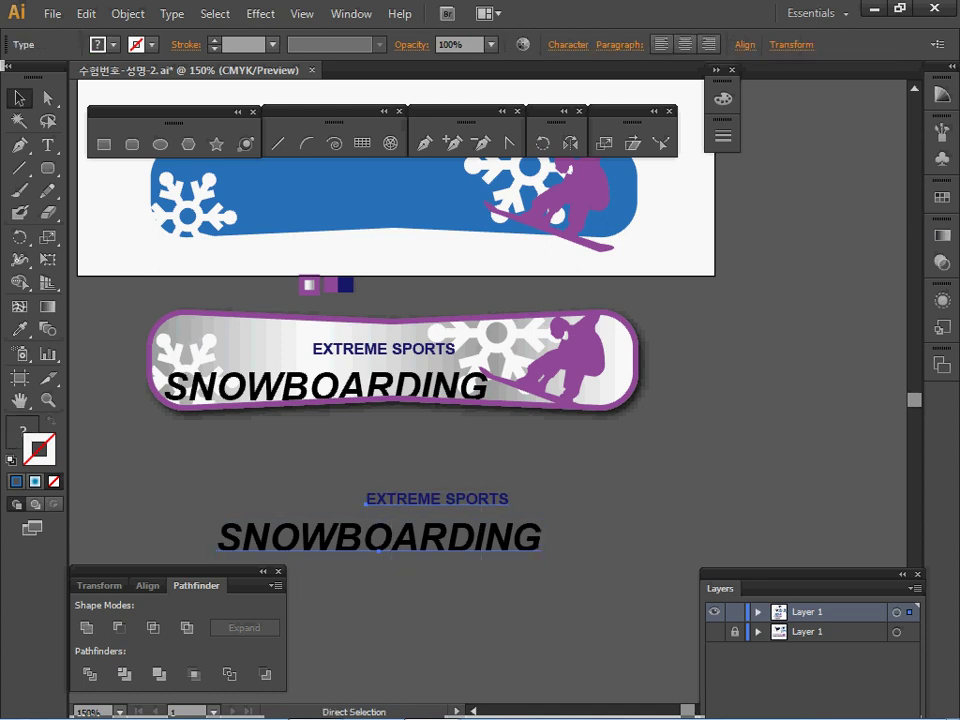
pyautogui.hotkey('ctrl', 'x')
pyautogui.moveTo(482, 345); pyautogui.dragTo(508, 538)
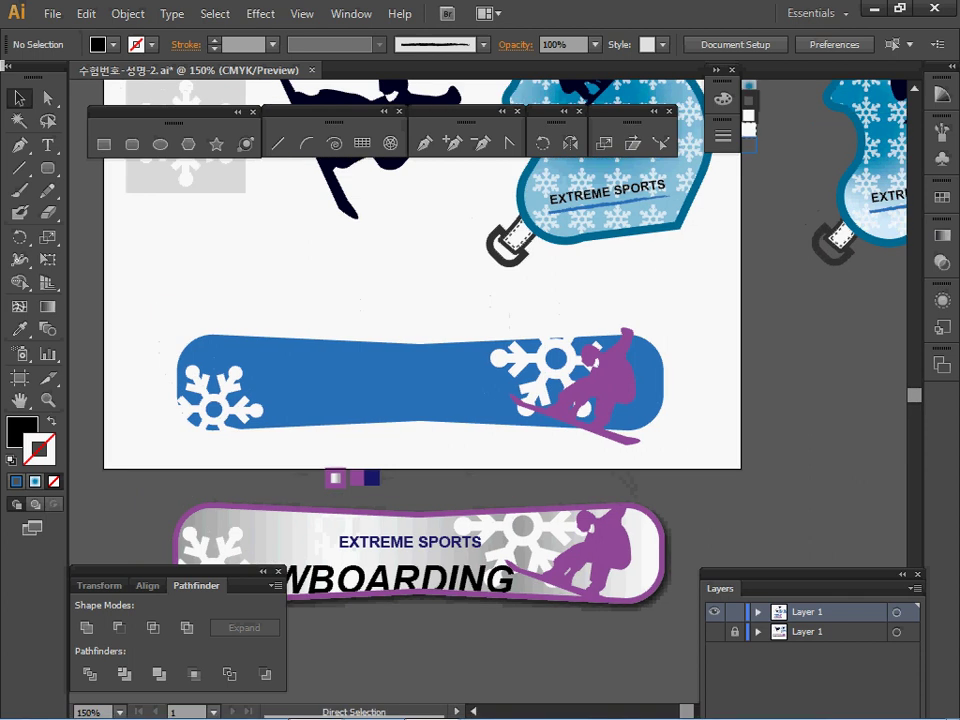
# Paste both texts onto the lower middle of the blue snowboard and shift EXTREME SPORTS slightly up and left.
pyautogui.hotkey('ctrl', 'v')
pyautogui.press('v')
pyautogui.moveTo(502, 400); pyautogui.dragTo(369, 414)
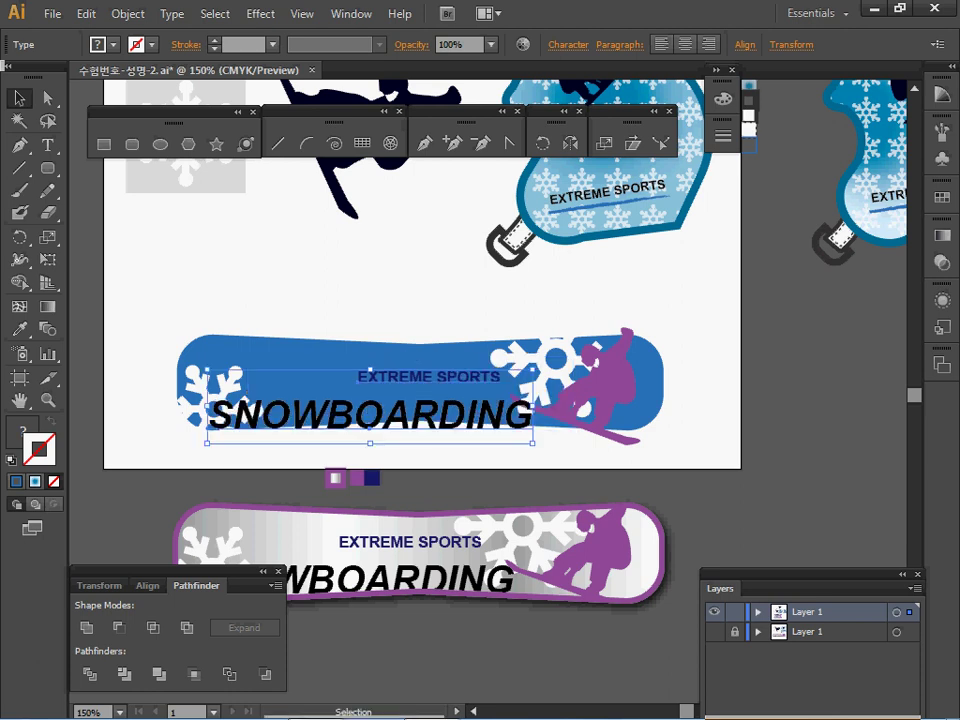
pyautogui.click(425, 300)
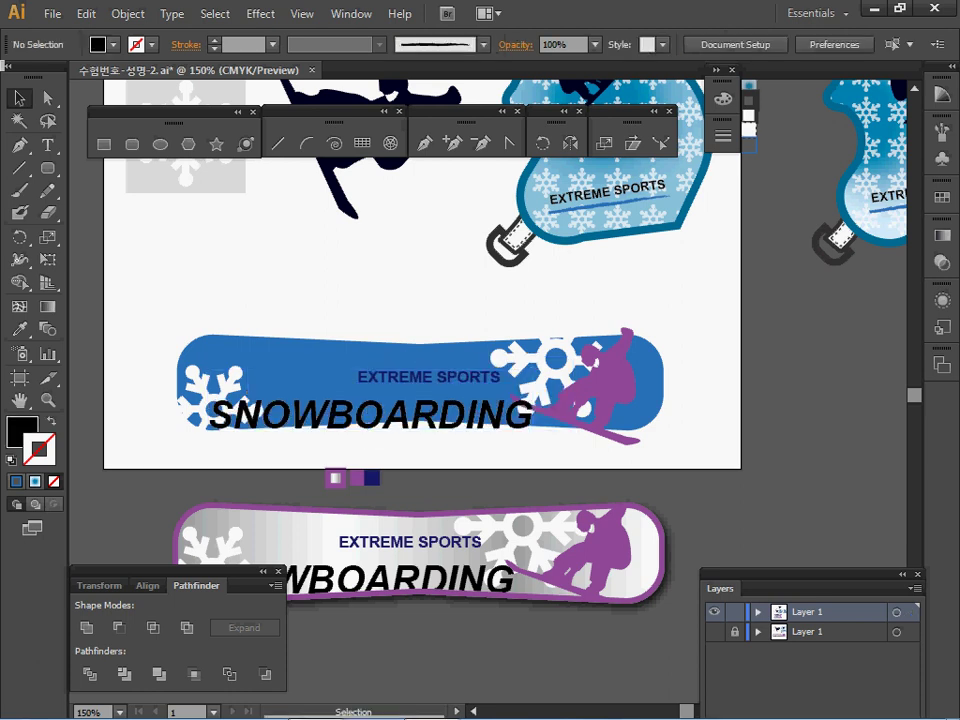
pyautogui.moveTo(428, 377); pyautogui.dragTo(415, 371)
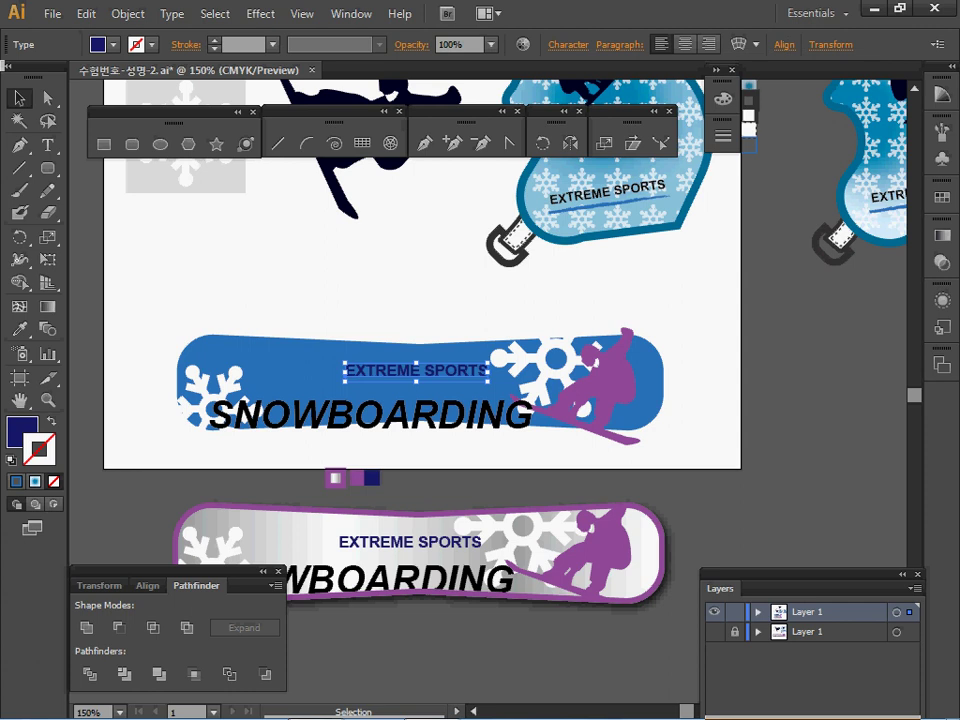
pyautogui.hotkey('ctrl', 'shift', 'a')
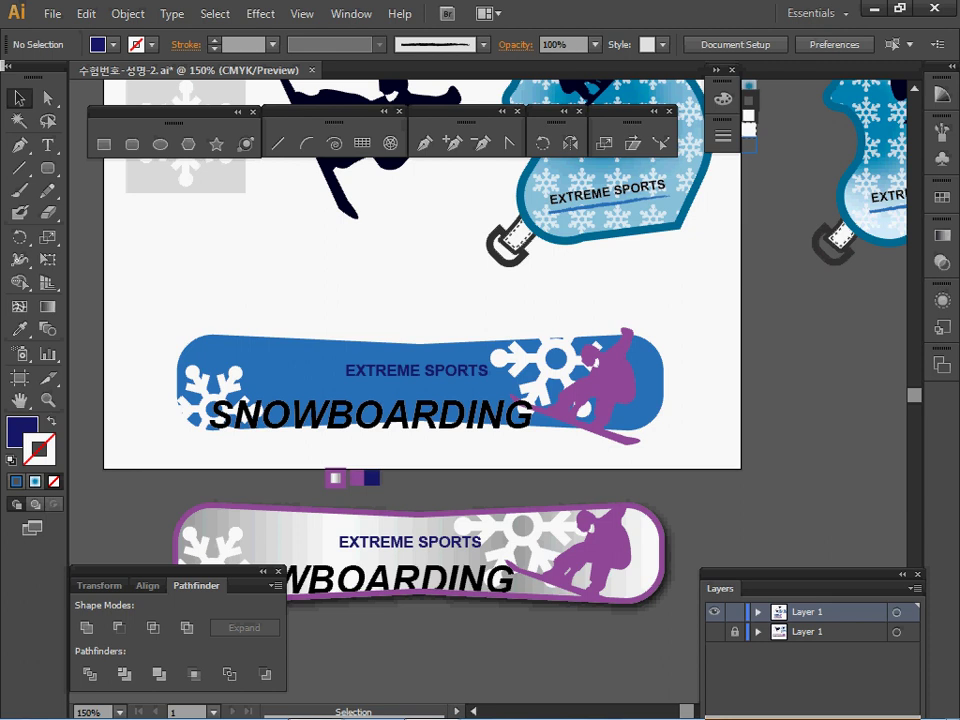
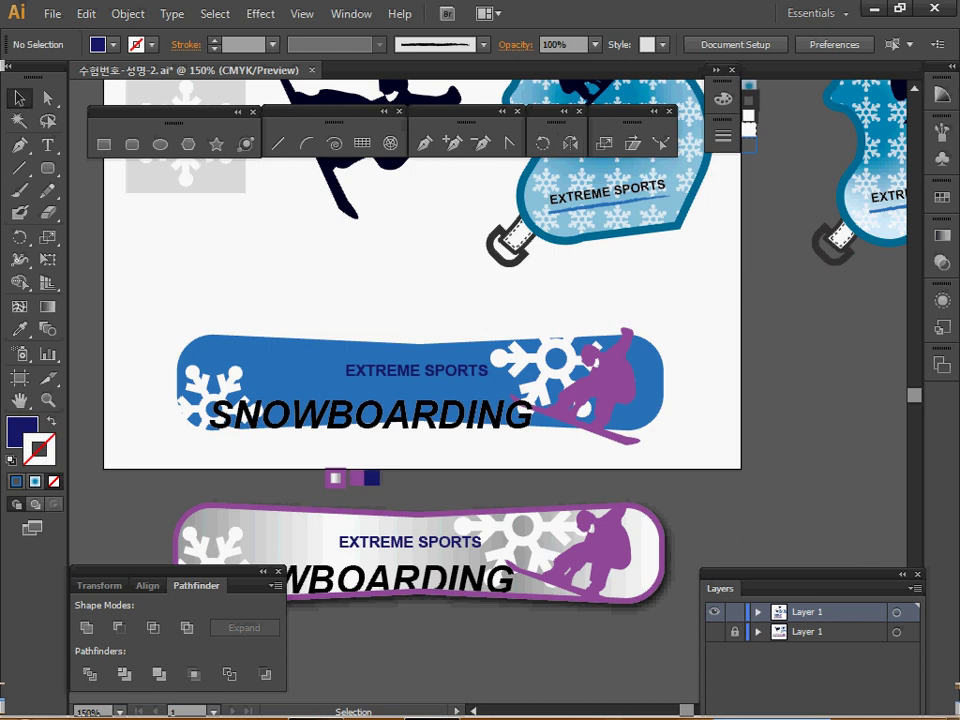
# Bring the blue snowboard shape to the front and use it as a clipping mask for the snowflakes, snowboarder and texts.
pyautogui.click(310, 368)
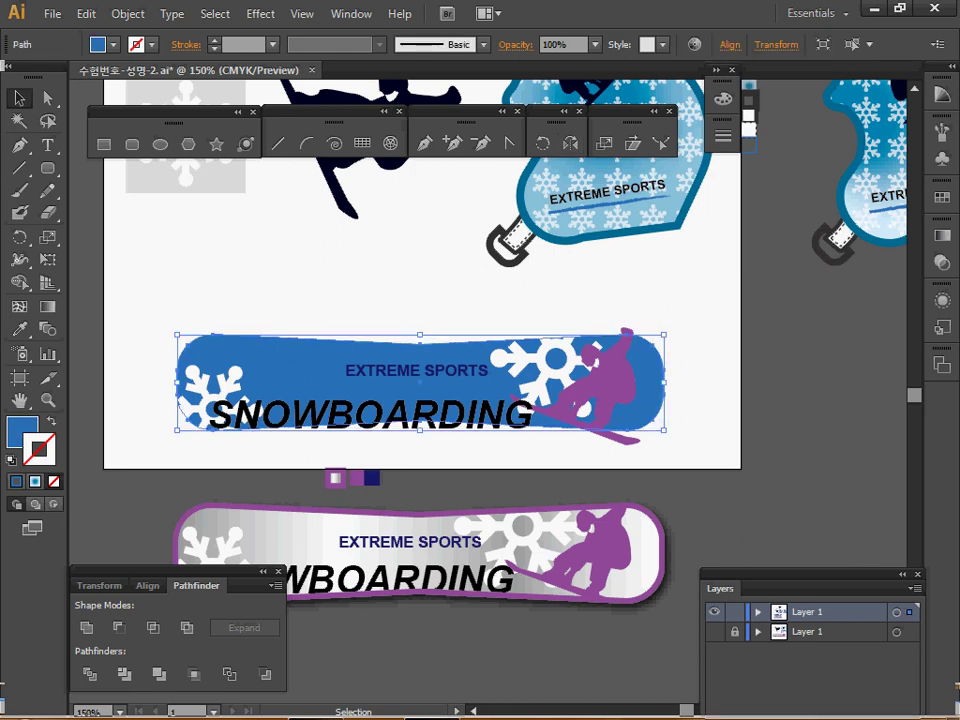
pyautogui.hotkey('ctrl', 'shift', ']')
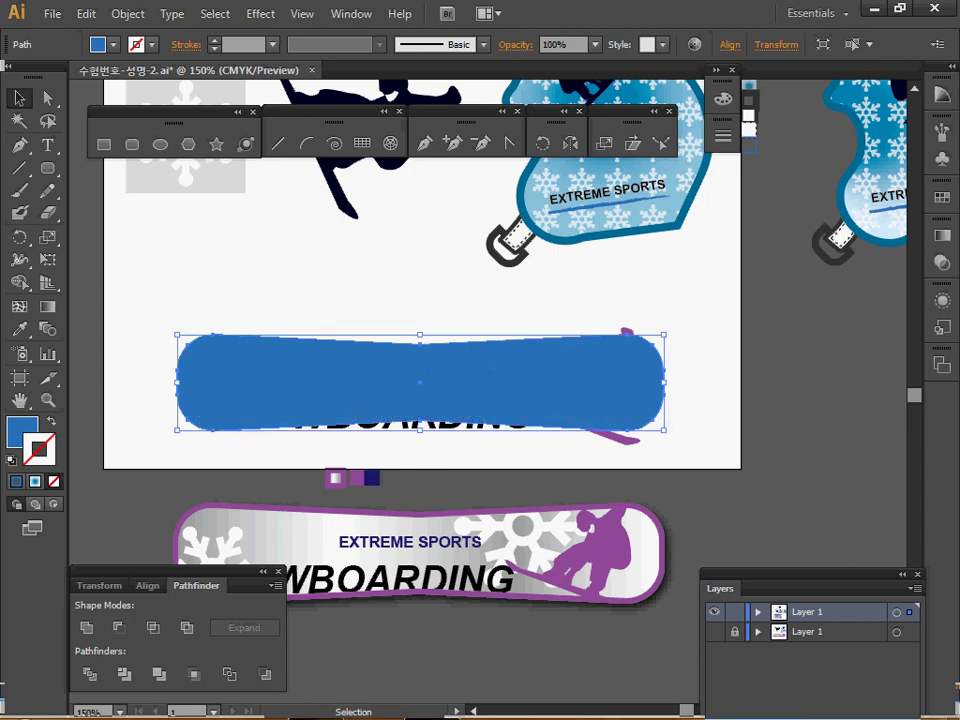
pyautogui.moveTo(230, 297); pyautogui.dragTo(688, 457)
pyautogui.rightClick(431, 371)
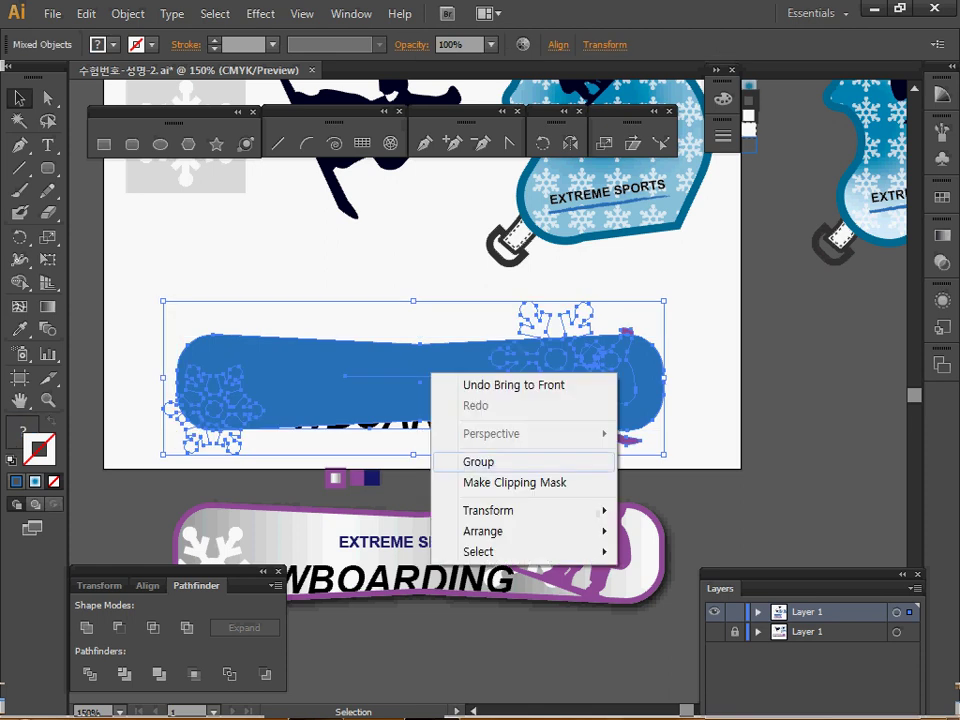
pyautogui.click(470, 482)
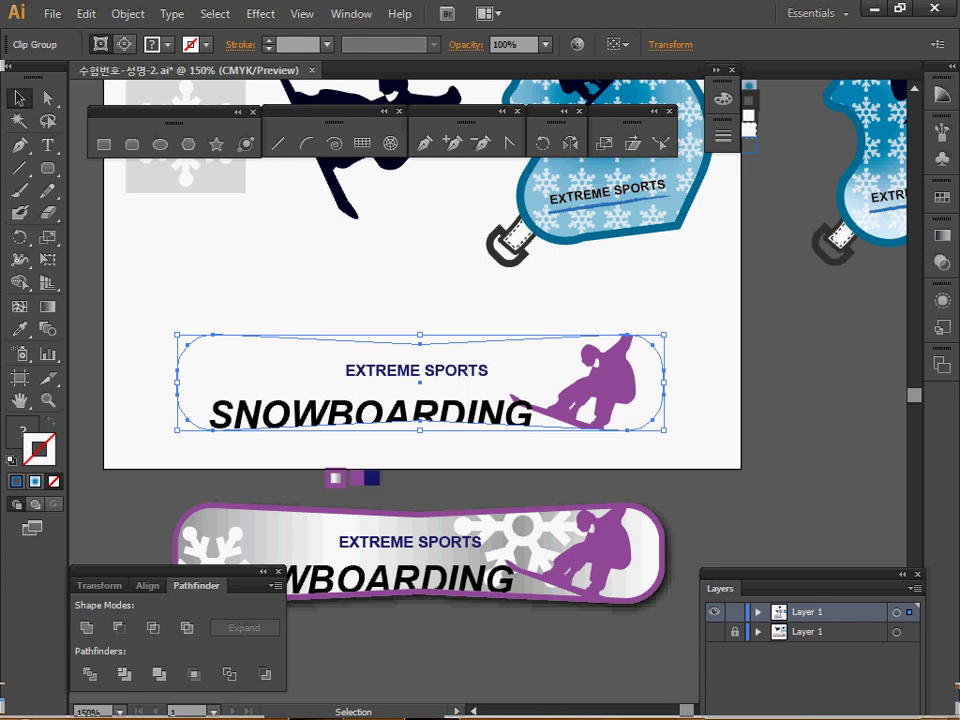
# Isolate the clip group and give its clipping path a purple 4 pt stroke.
pyautogui.doubleClick(520, 340)
pyautogui.click(520, 340)
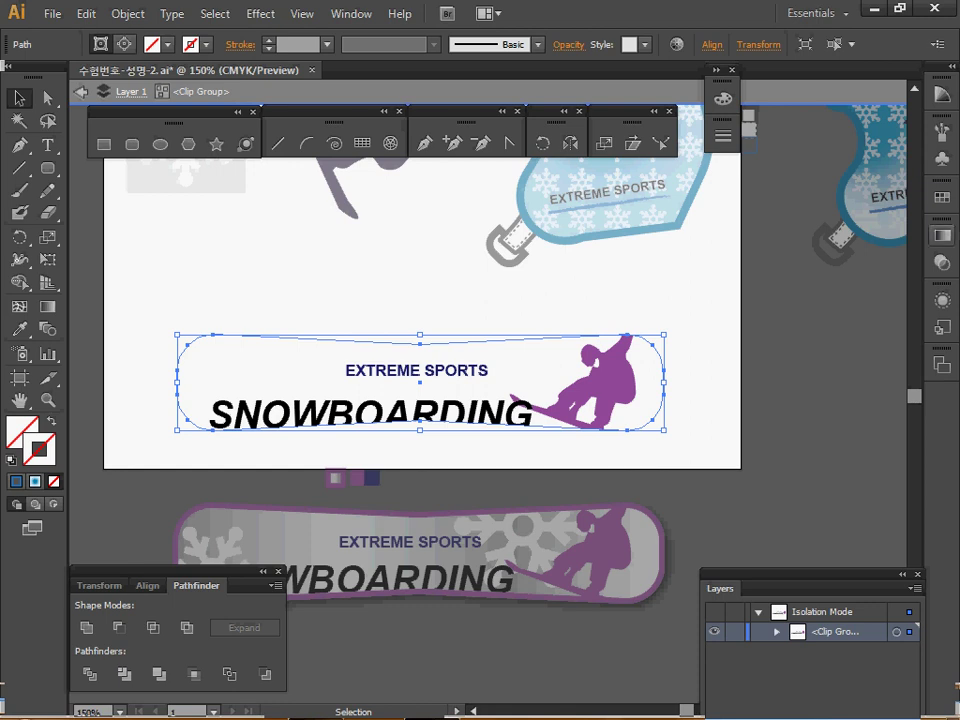
pyautogui.click(941, 197)
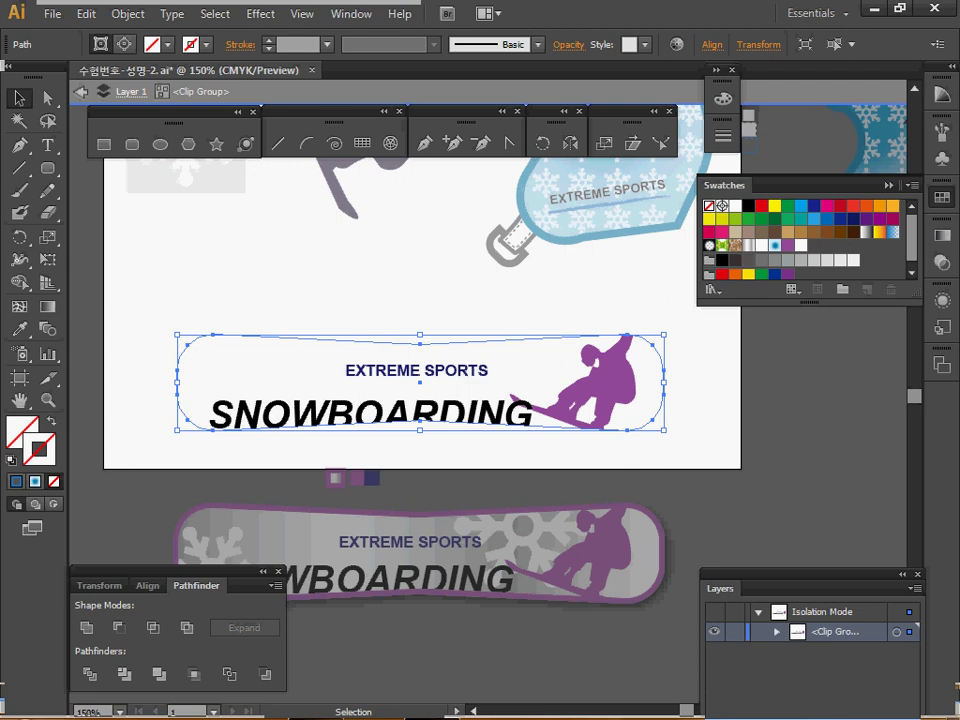
pyautogui.click(787, 245)
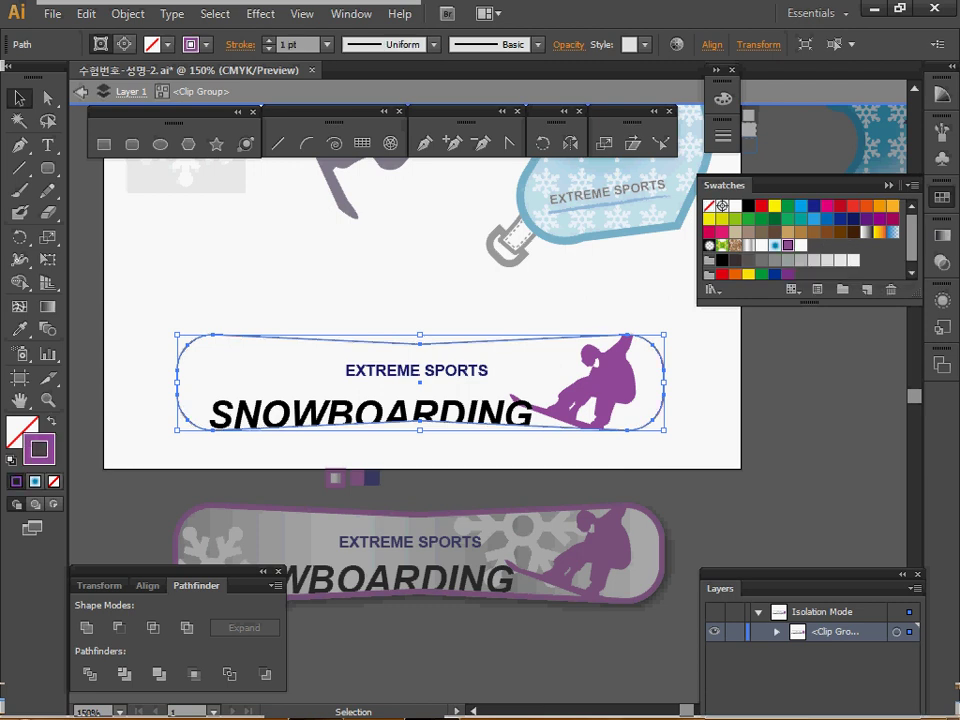
pyautogui.click(888, 185)
pyautogui.click(716, 70)
pyautogui.click(774, 279)
pyautogui.click(774, 279)
pyautogui.click(774, 279)
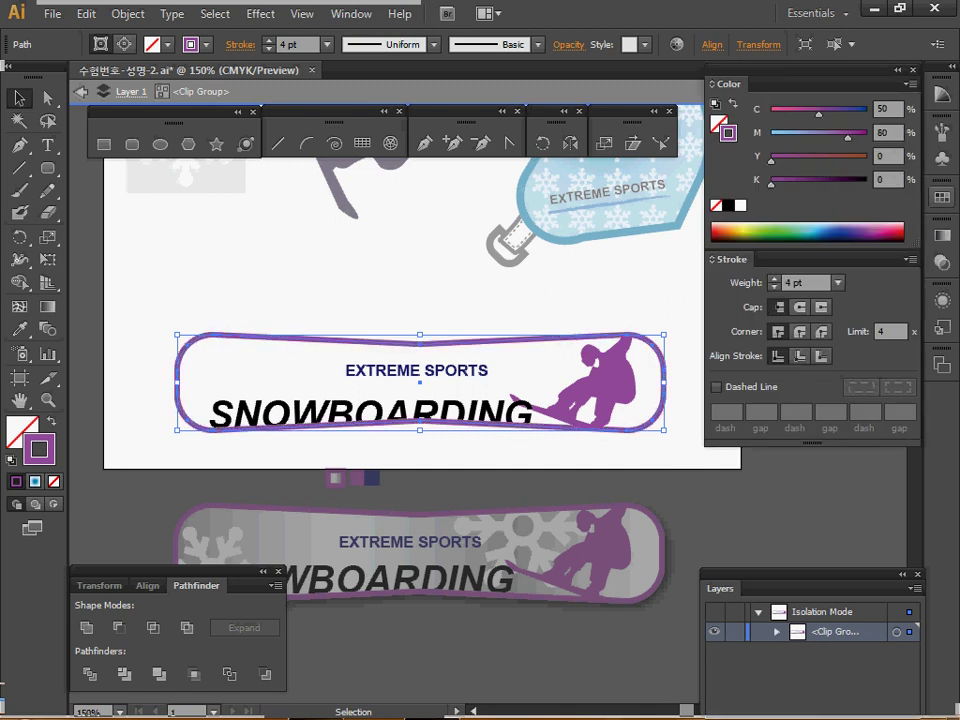
# Fill the clip group's clipping path with the silver linear gradient swatch, keeping its purple stroke.
pyautogui.press('x')
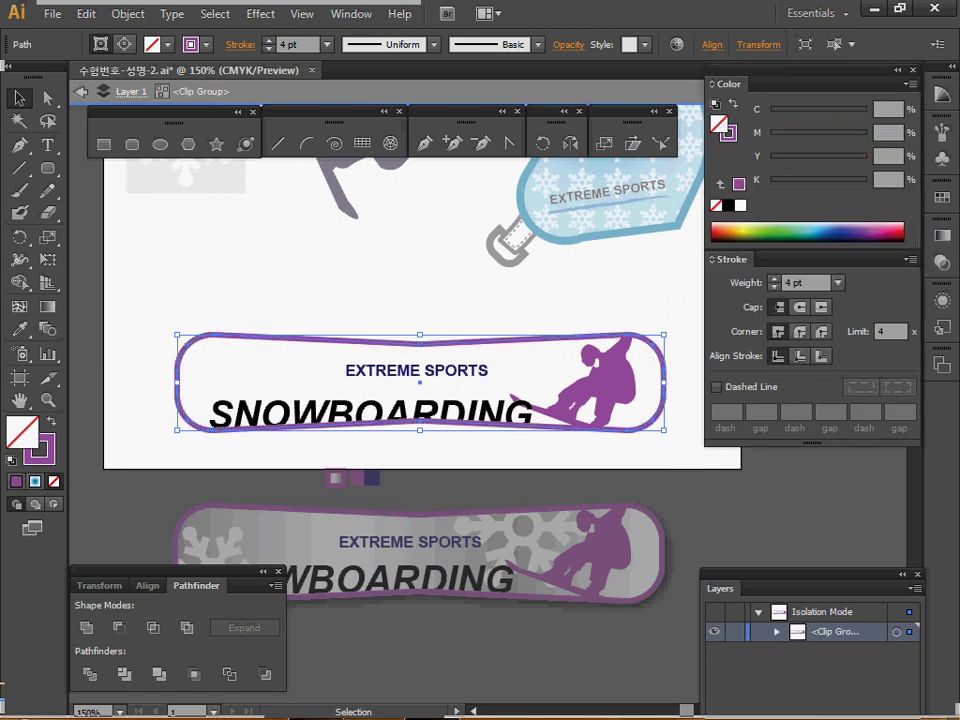
pyautogui.click(942, 197)
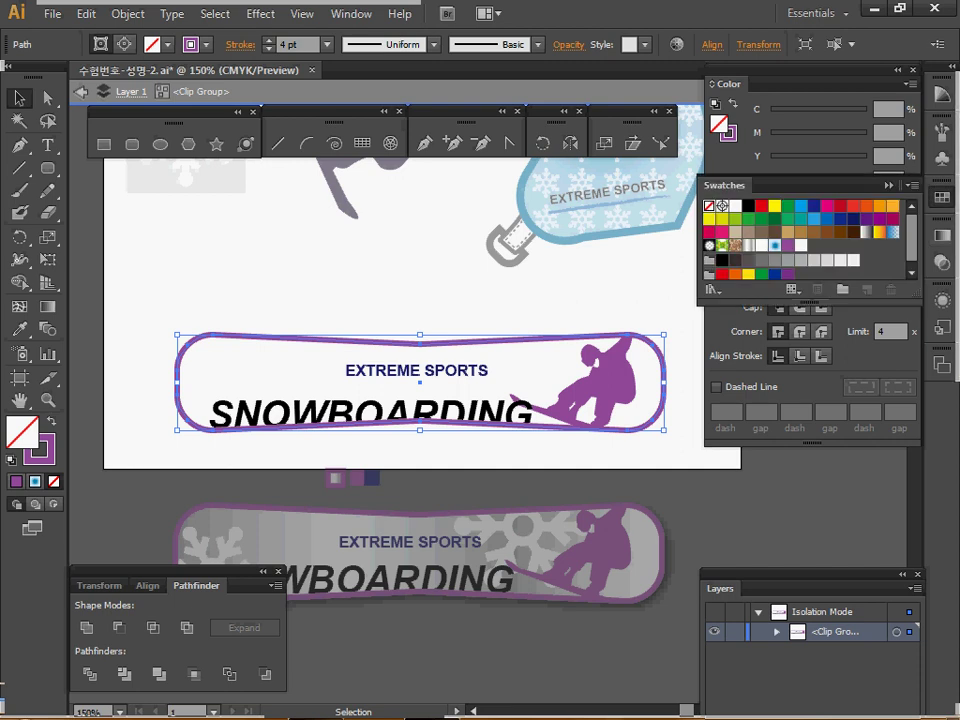
pyautogui.click(748, 245)
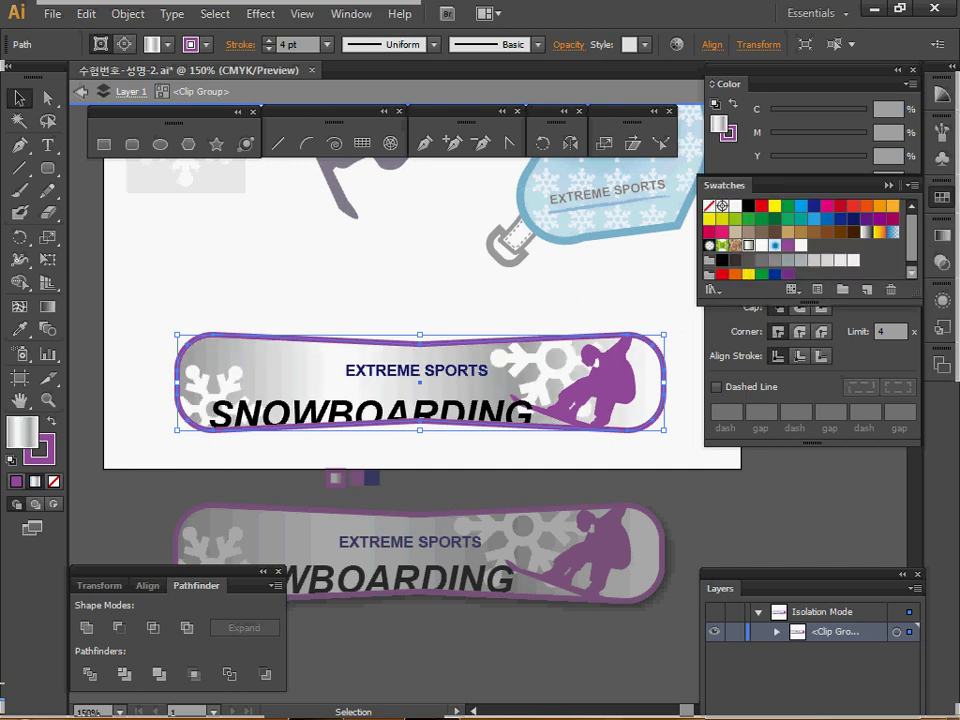
# Examine the colour of each stop in the snowboard's linear gradient, adding a trial stop between the middle ones and removing it.
pyautogui.click(942, 236)
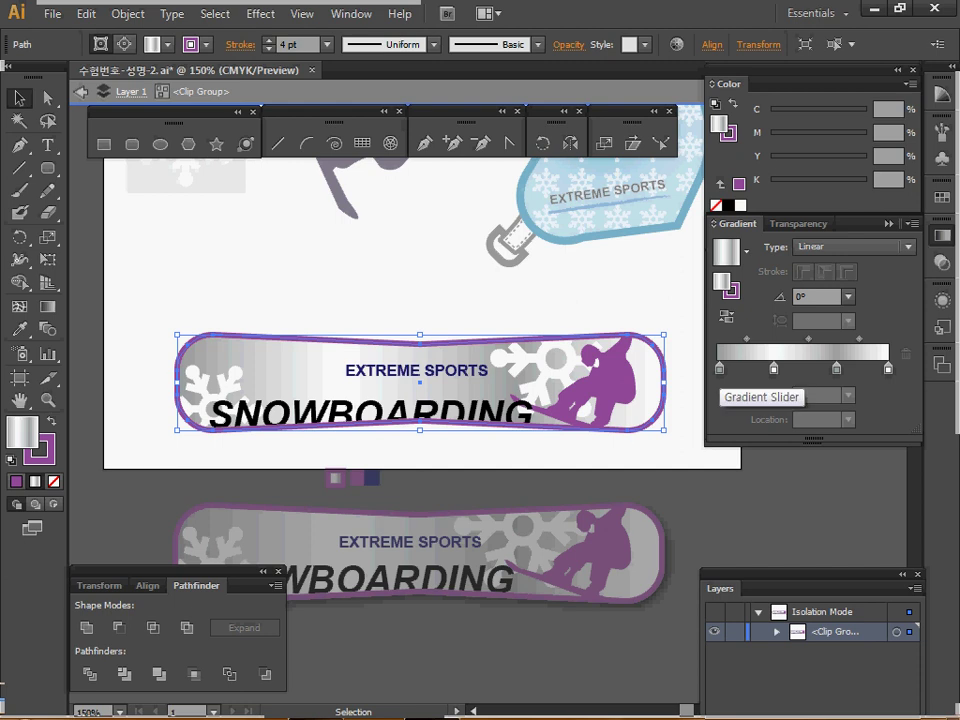
pyautogui.click(719, 369)
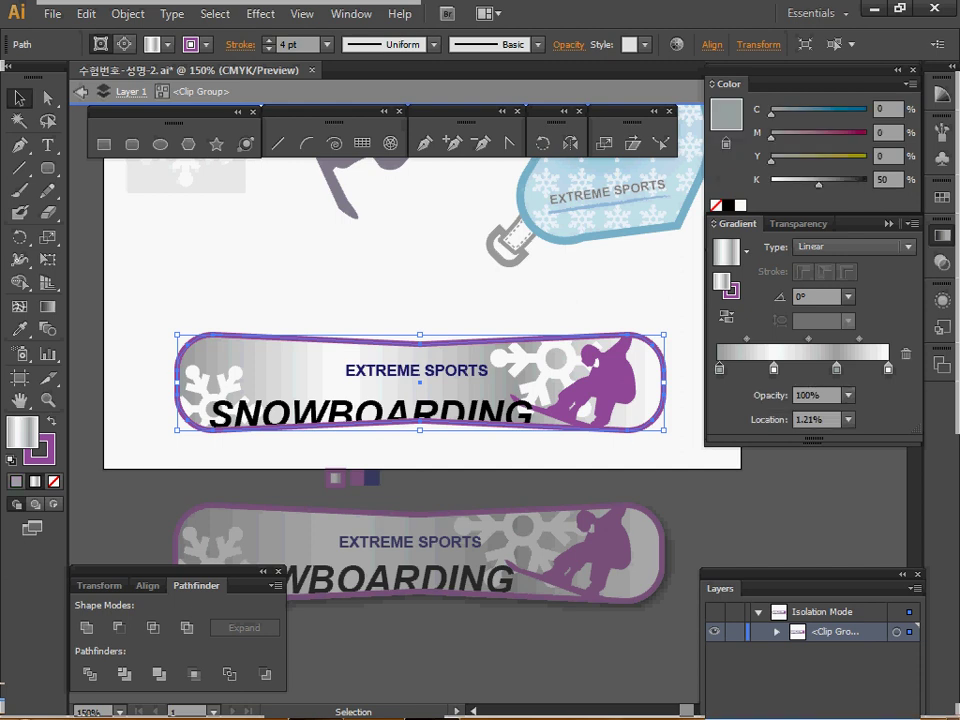
pyautogui.click(888, 369)
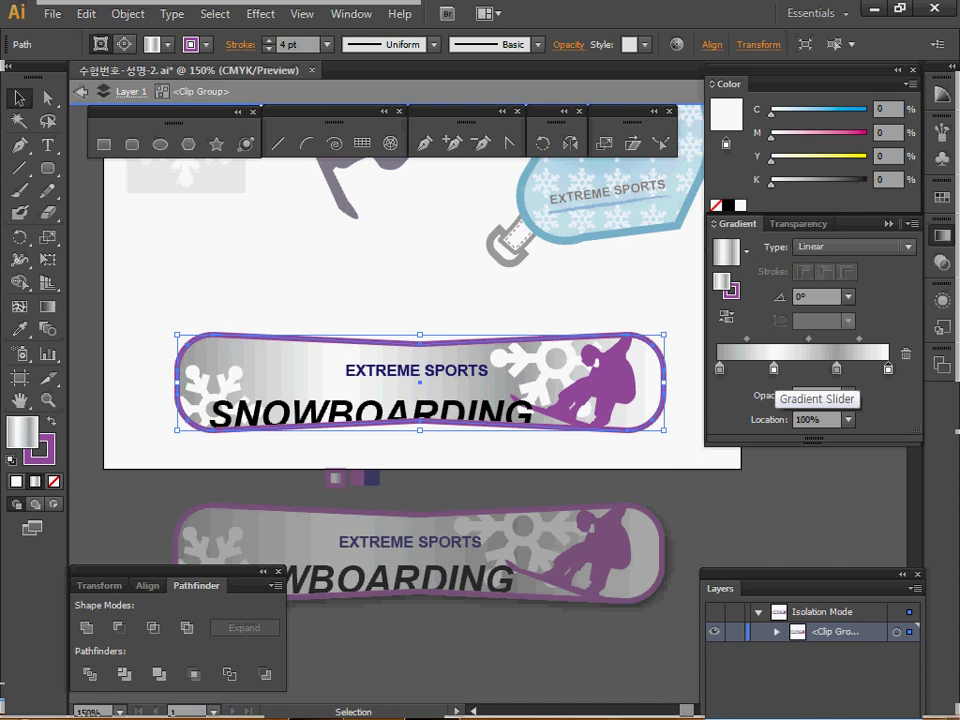
pyautogui.click(797, 368)
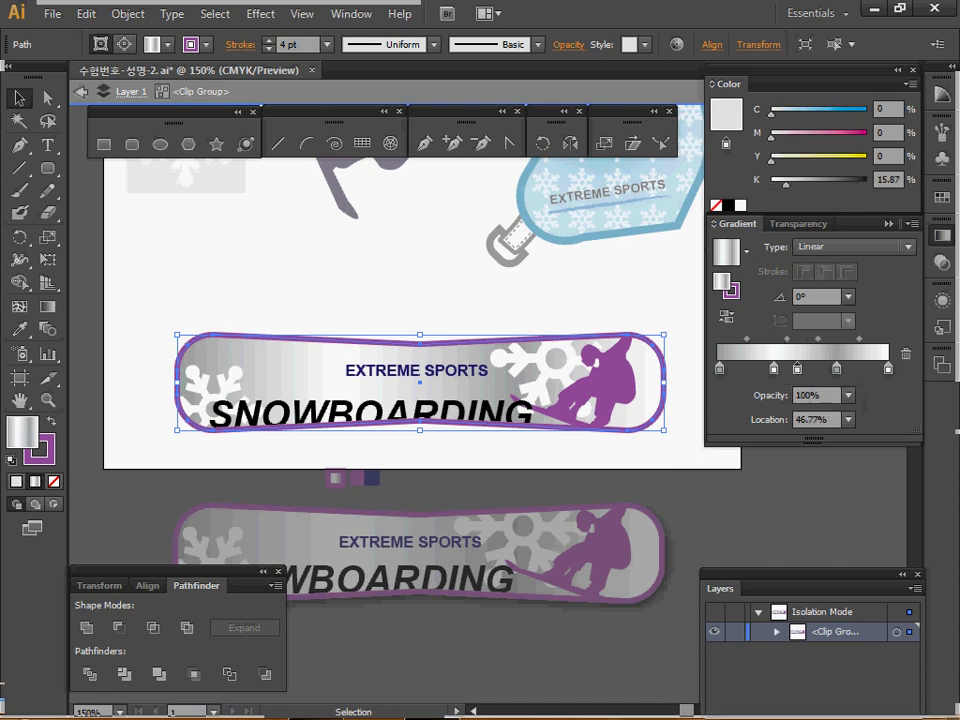
pyautogui.moveTo(797, 369); pyautogui.dragTo(798, 410)
pyautogui.click(773, 369)
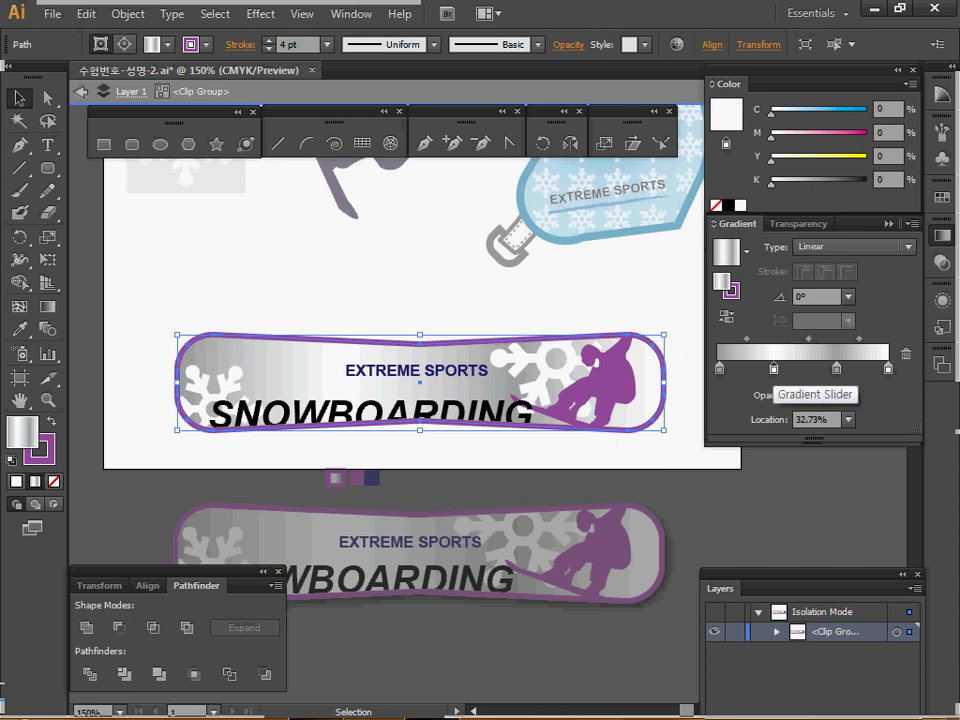
pyautogui.doubleClick(837, 369)
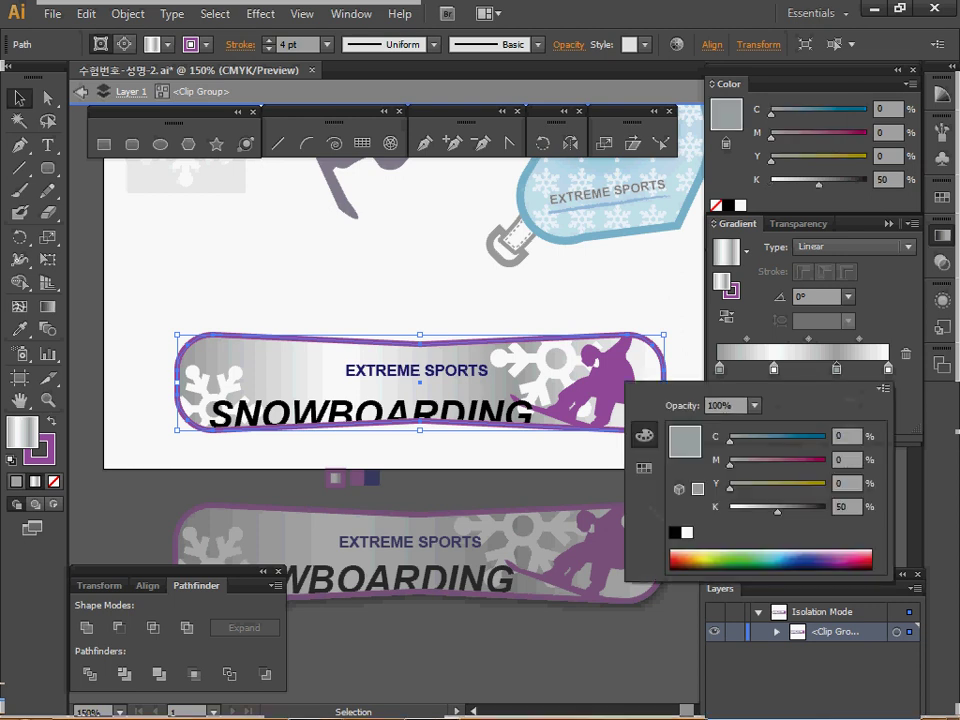
pyautogui.press('Escape')
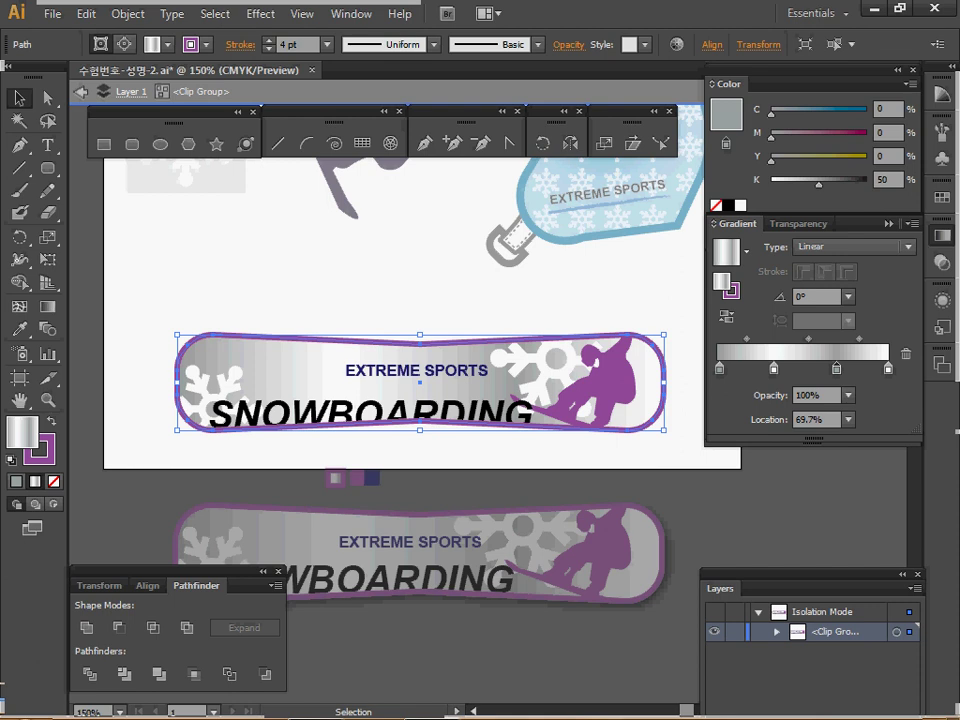
# Nudge SNOWBOARDING slightly up and both the snowboarder and EXTREME SPORTS slightly up and right, leave isolation mode and deselect everything.
pyautogui.click(370, 413)
pyautogui.moveTo(370, 413); pyautogui.dragTo(369, 408)
pyautogui.scroll(-3, 420, 350)
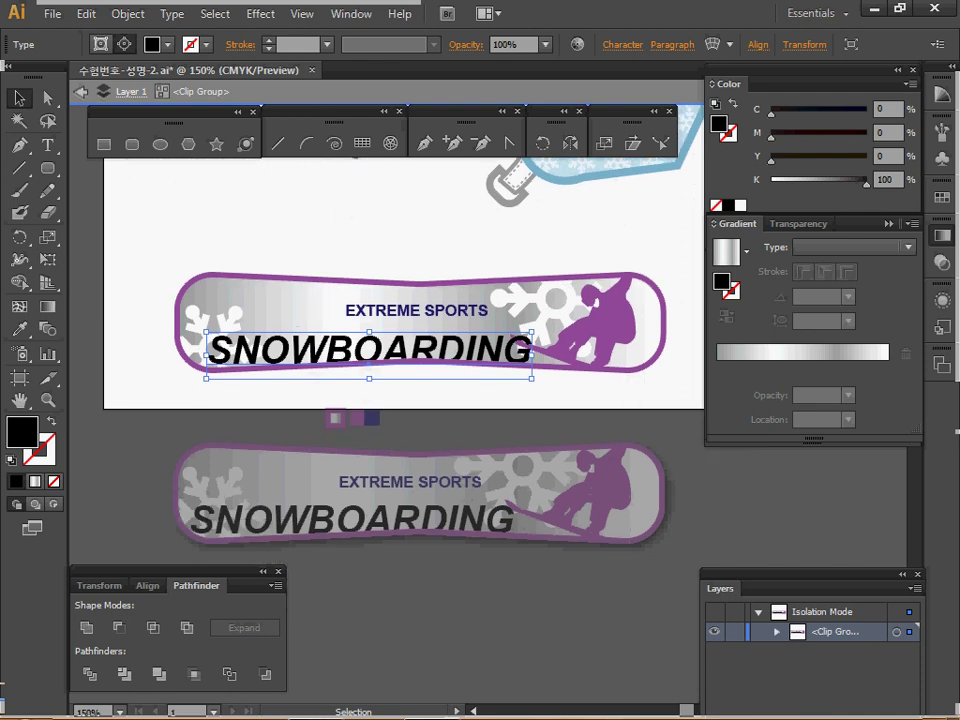
pyautogui.click(608, 325)
pyautogui.moveTo(608, 325); pyautogui.dragTo(613, 321)
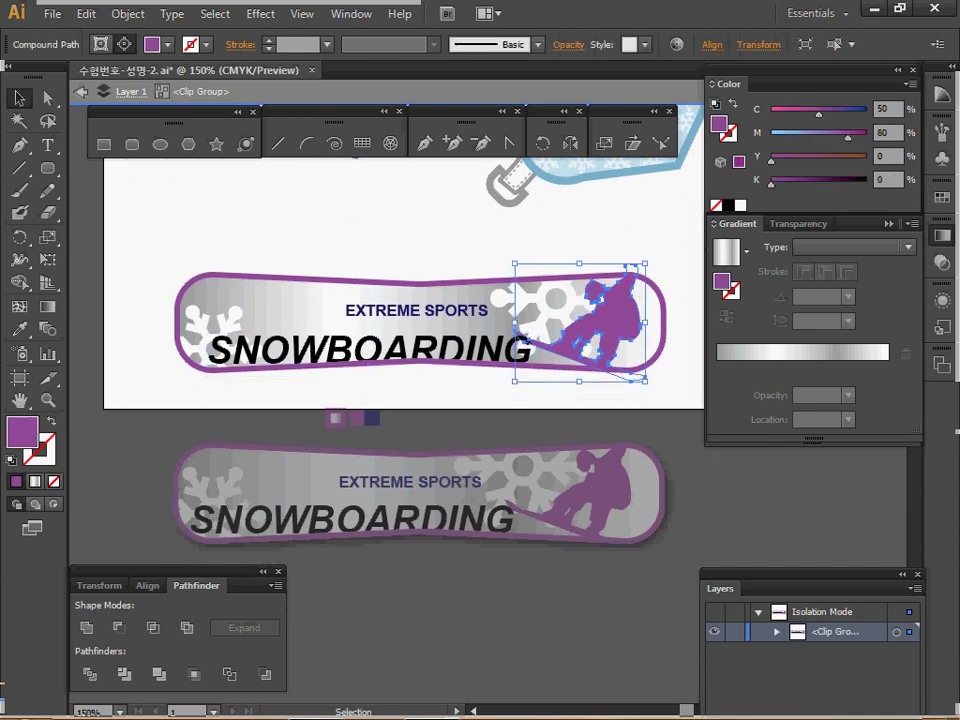
pyautogui.moveTo(416, 310); pyautogui.dragTo(427, 307)
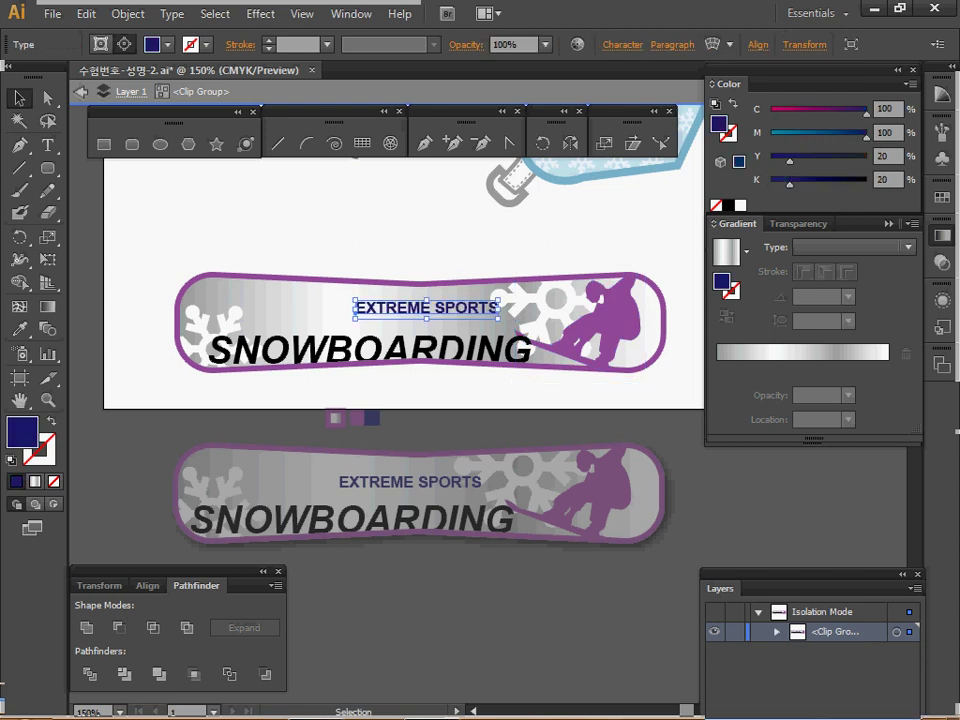
pyautogui.press('Escape')
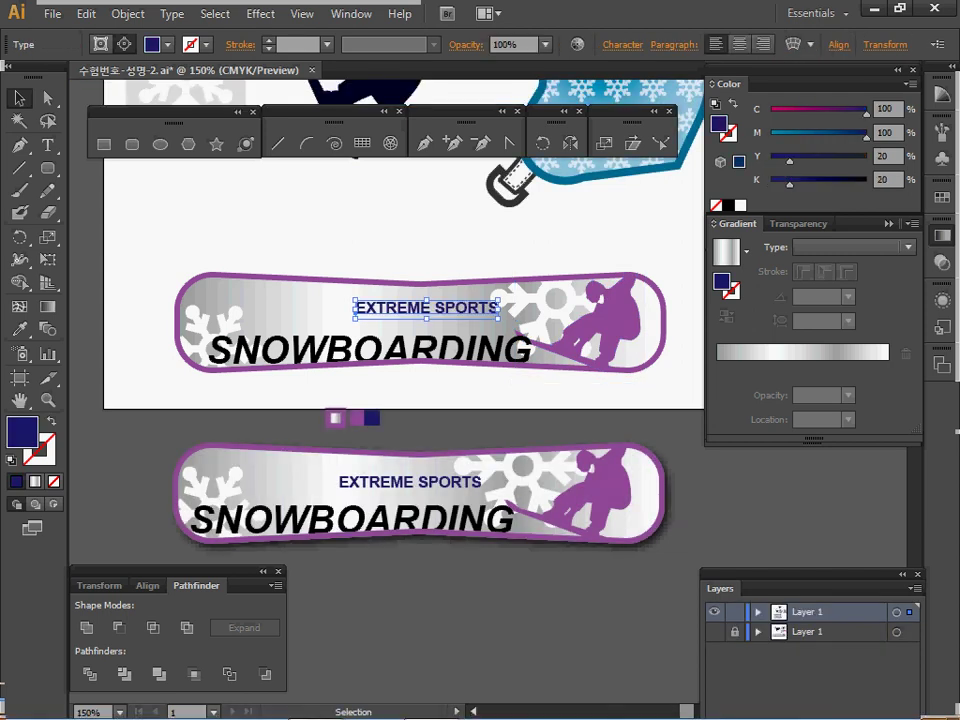
pyautogui.hotkey('ctrl', 'shift', 'a')
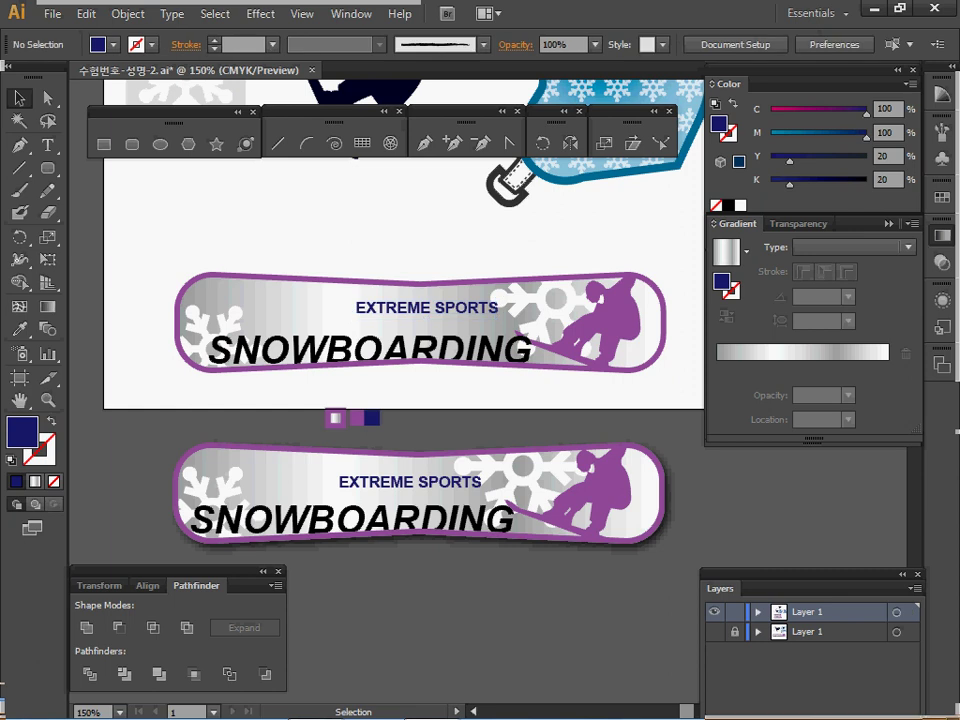
# Start a Drop Shadow effect on the snowboard clip group above the reference, with the preview turned on.
pyautogui.click(300, 318)
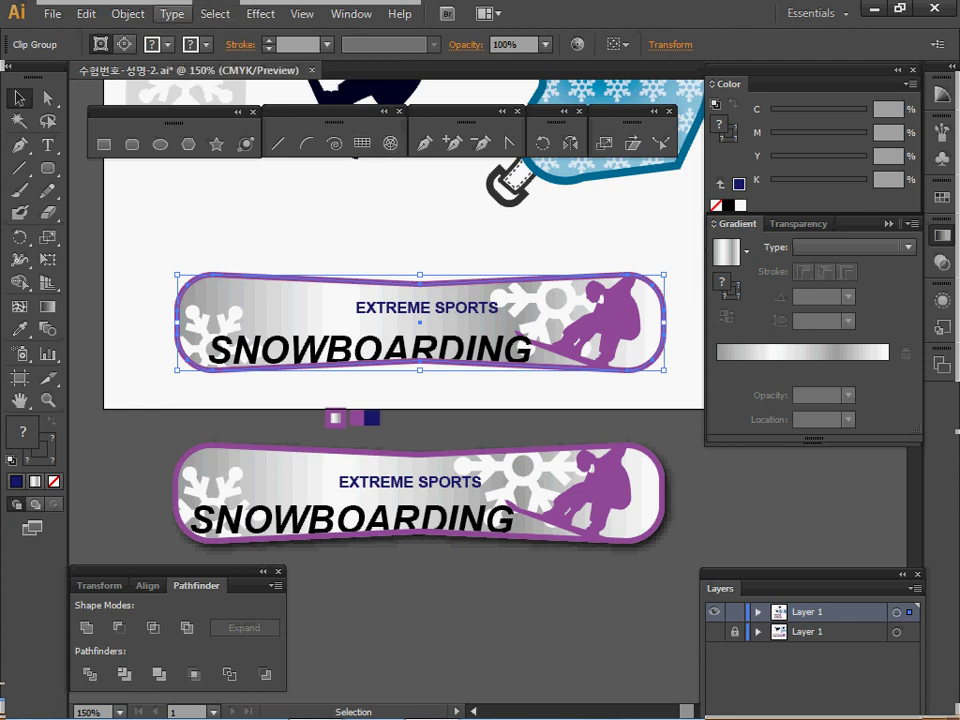
pyautogui.click(260, 14)
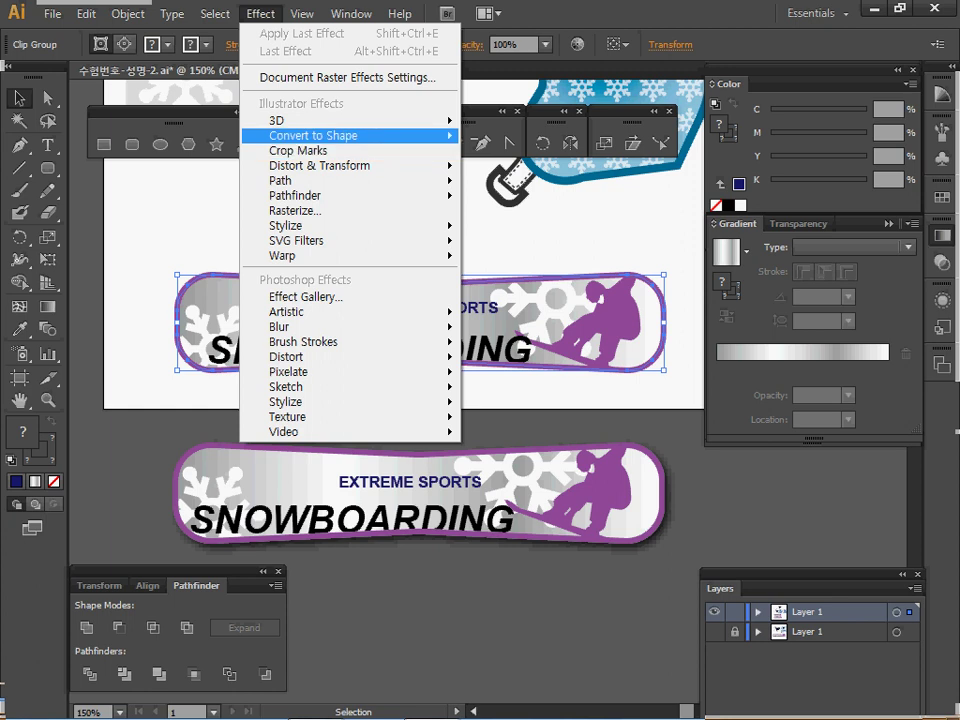
pyautogui.moveTo(300, 225)
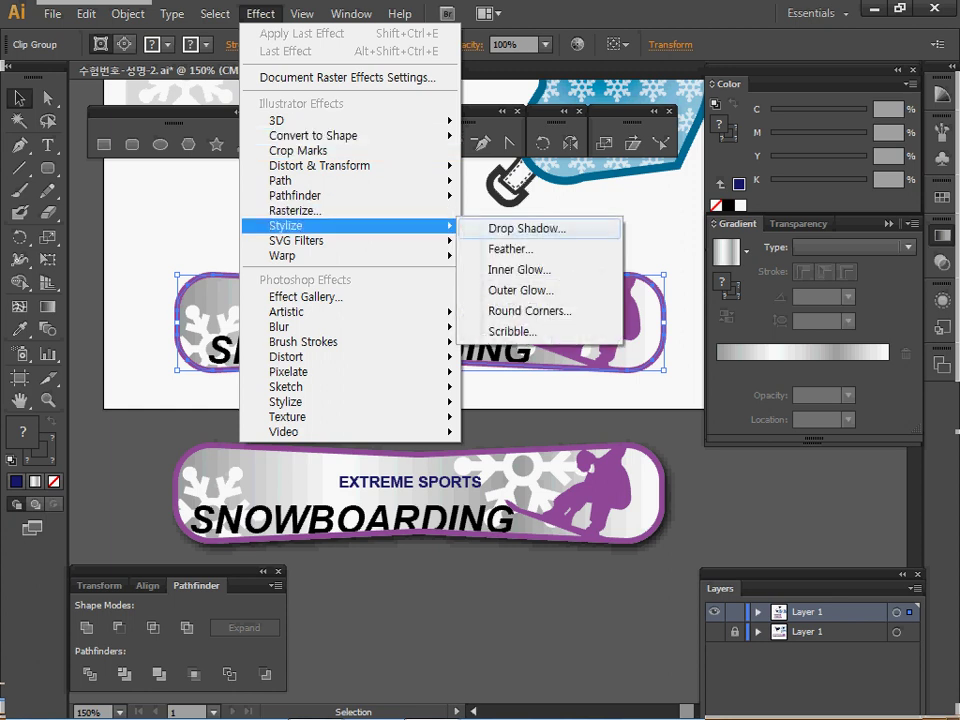
pyautogui.click(520, 228)
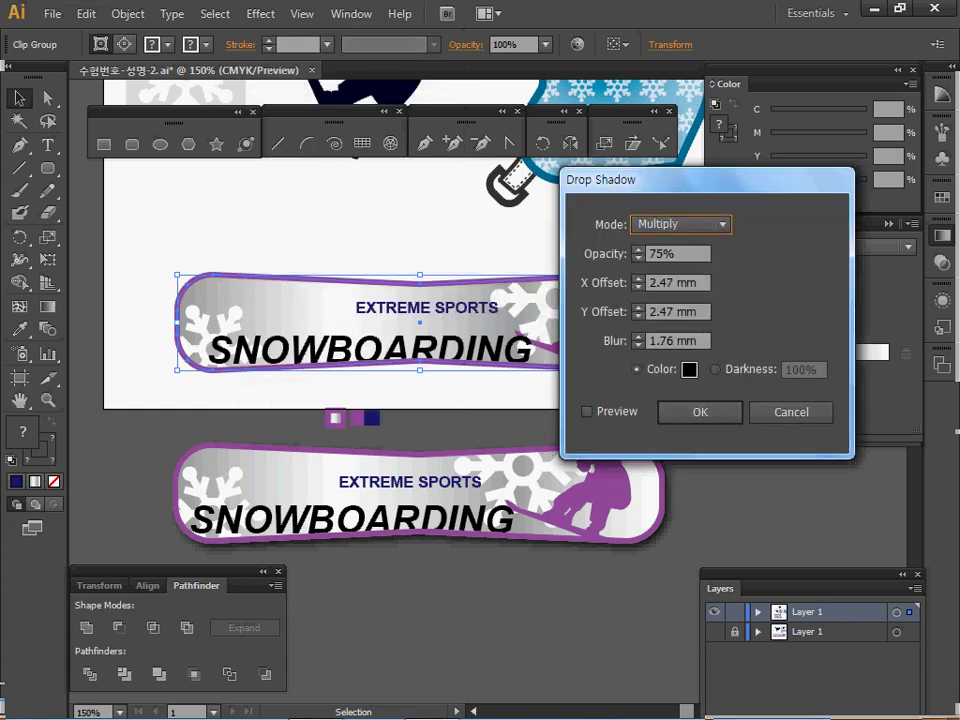
pyautogui.click(587, 411)
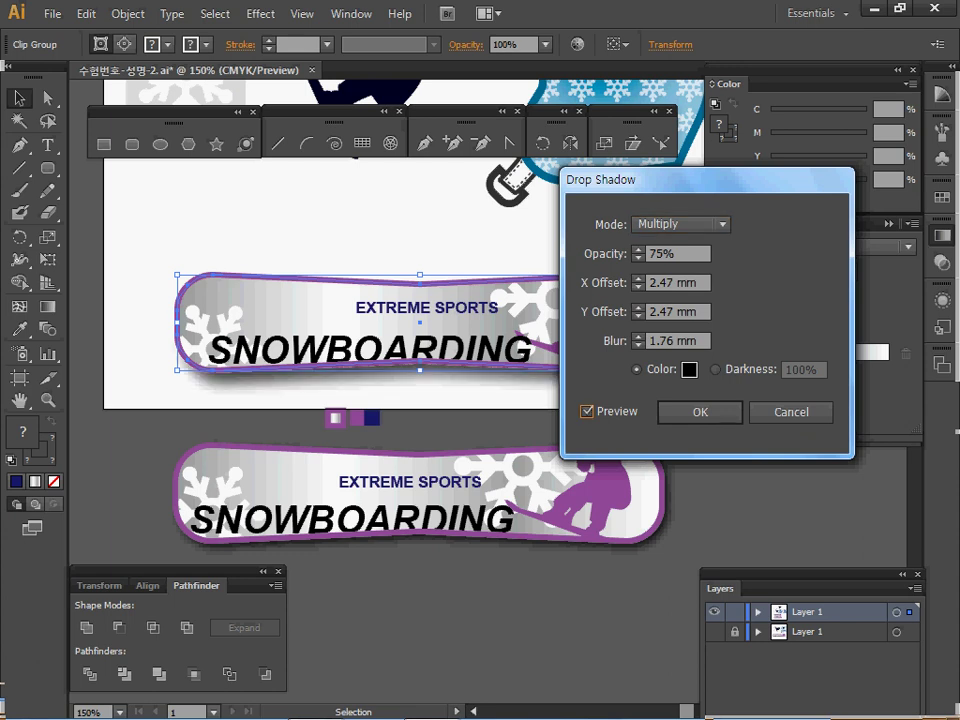
# Set the drop shadow's X offset, Y offset and blur to 1 mm each and apply it to the snowboard.
pyautogui.click(638, 287)
pyautogui.click(638, 287)
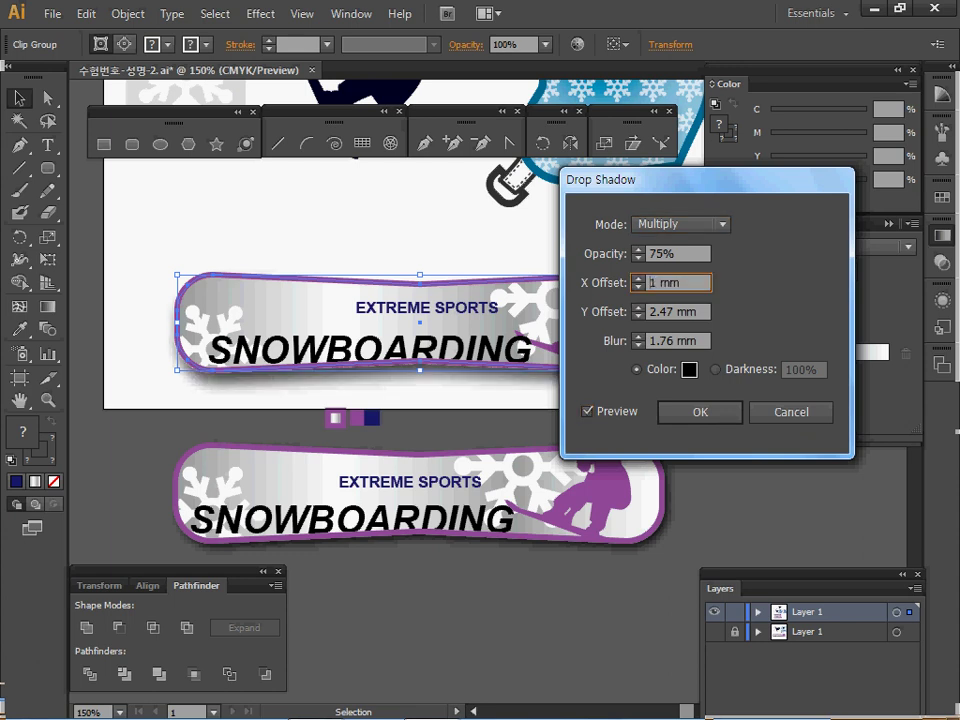
pyautogui.write('1')
pyautogui.press('Tab')
pyautogui.write('1')
pyautogui.press('Tab')
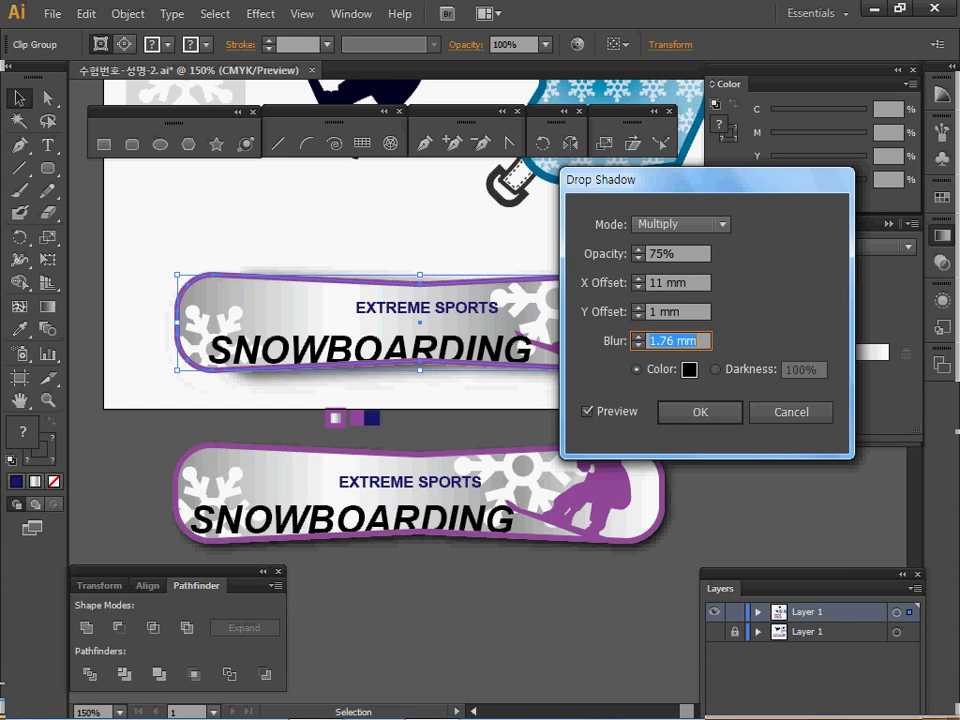
pyautogui.hotkey('shift', 'Tab')
pyautogui.hotkey('shift', 'Tab')
pyautogui.write('1')
pyautogui.press('Tab')
pyautogui.press('Tab')
pyautogui.write('1')
pyautogui.press('Tab')
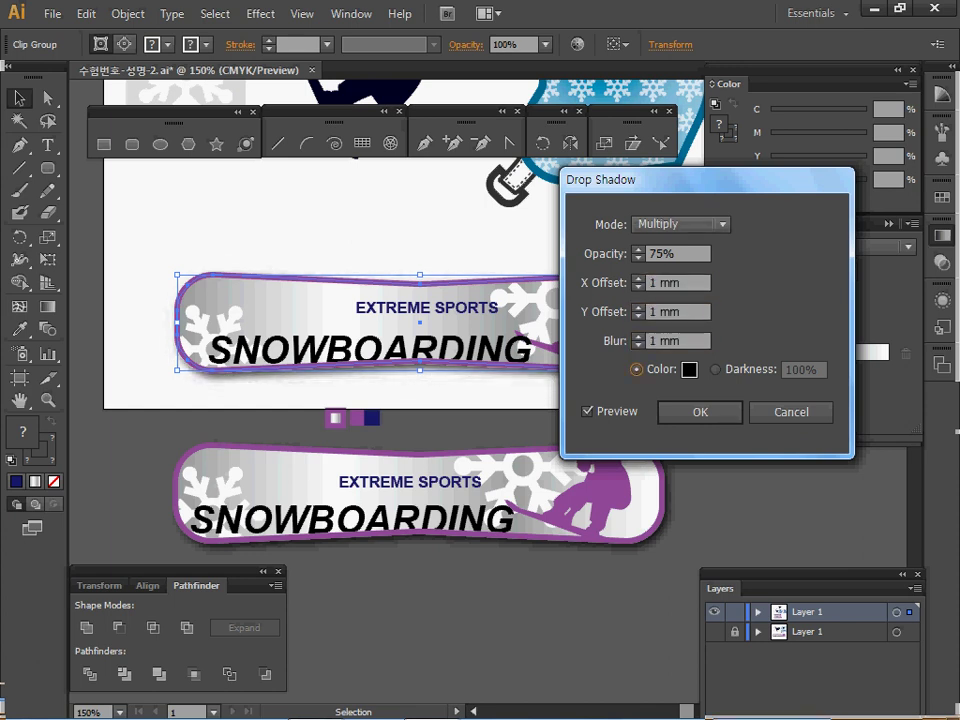
pyautogui.press('Return')
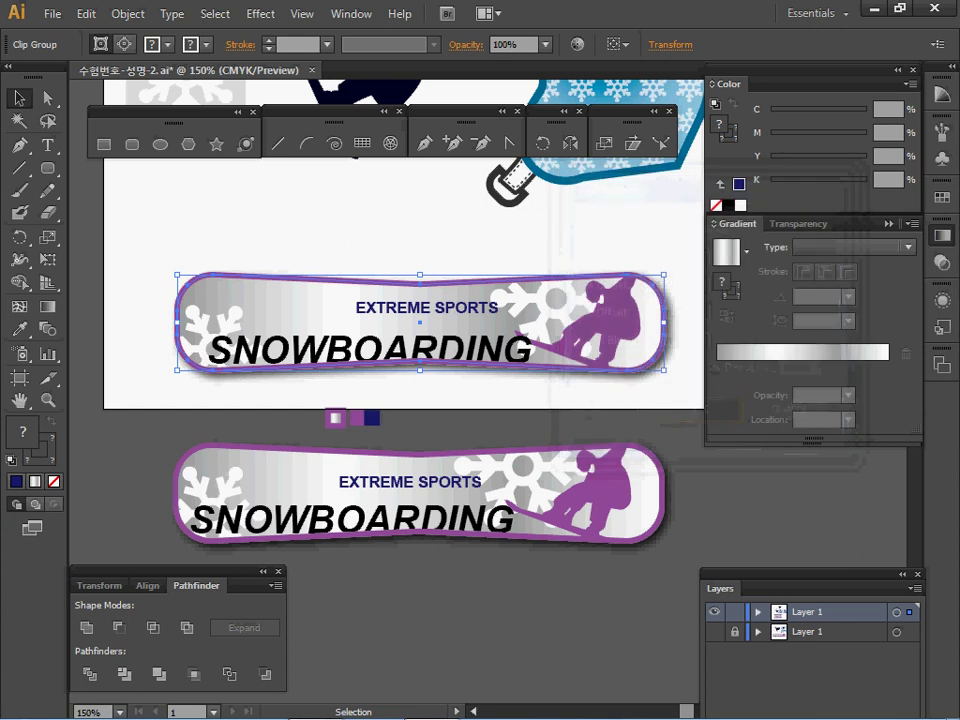